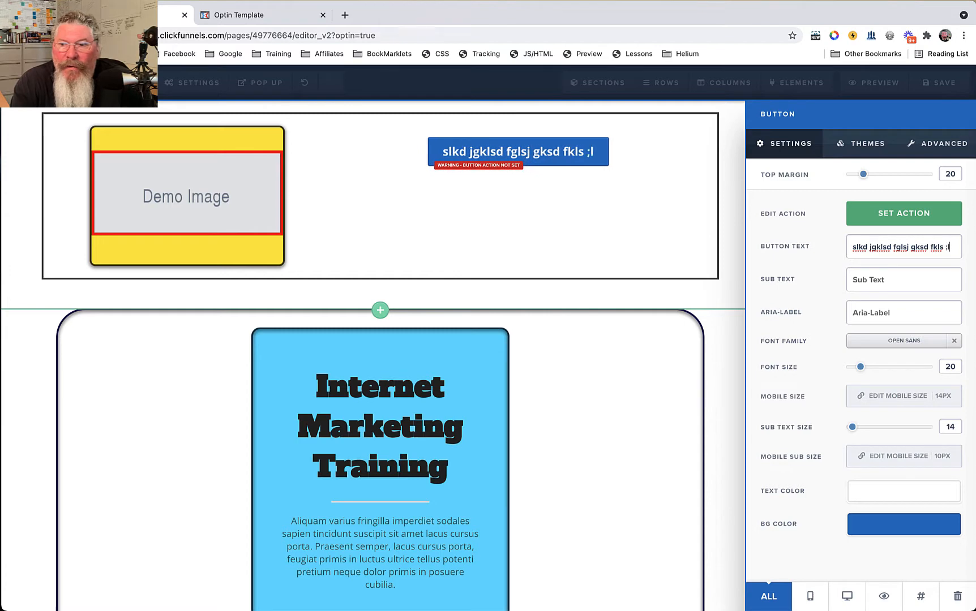
Fill in the button's sub text with "wi oiw iot weoit weoir tpwoe toipwe t"
key("Tab")
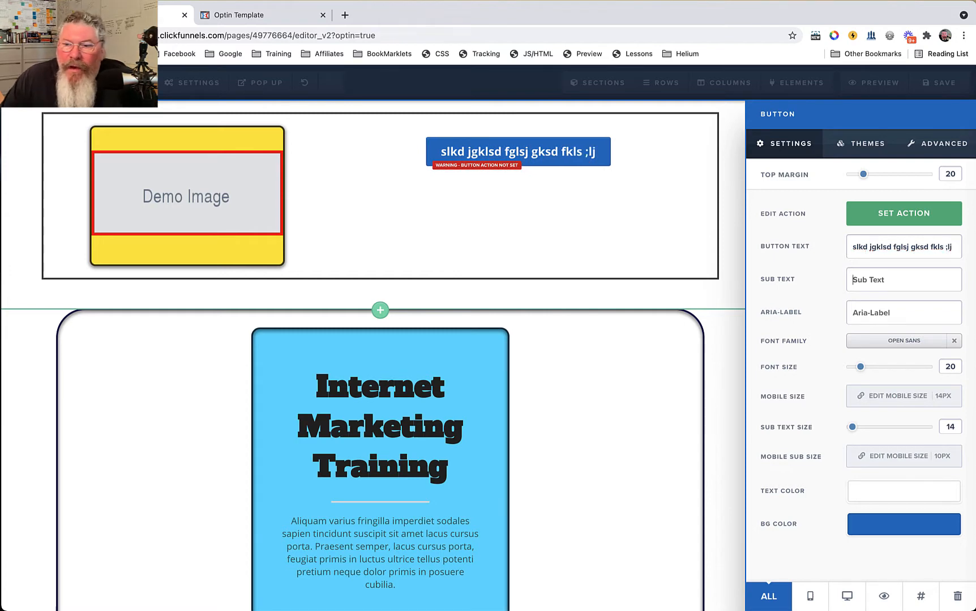
type("wi oiw iot")
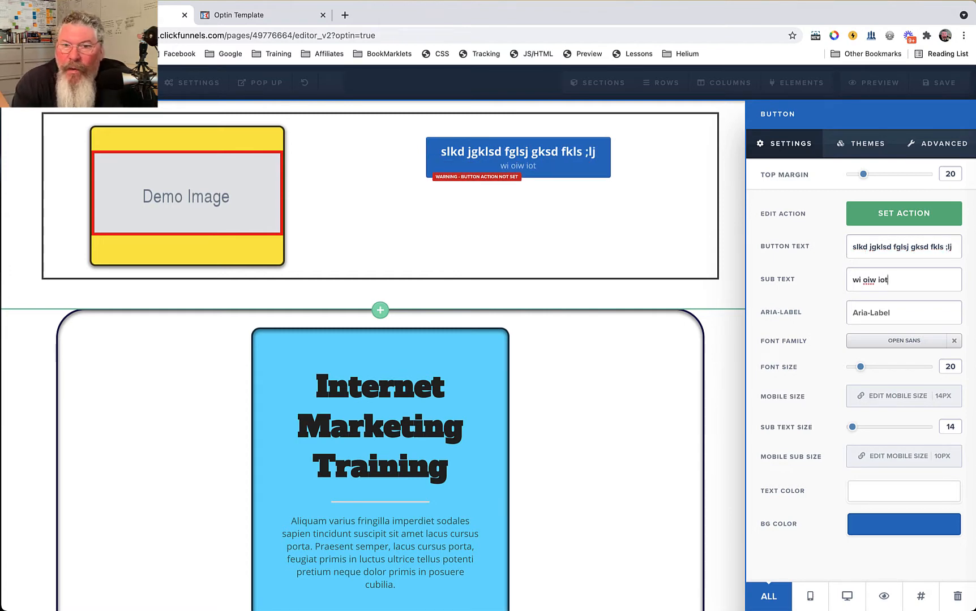
type(" weoit weoir tpwoe toipwe t")
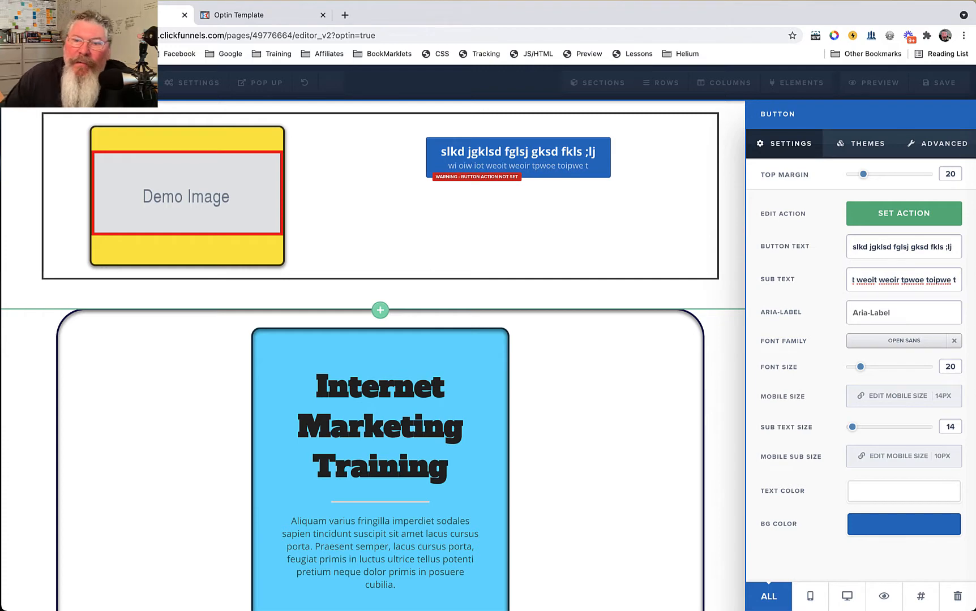
key("Tab")
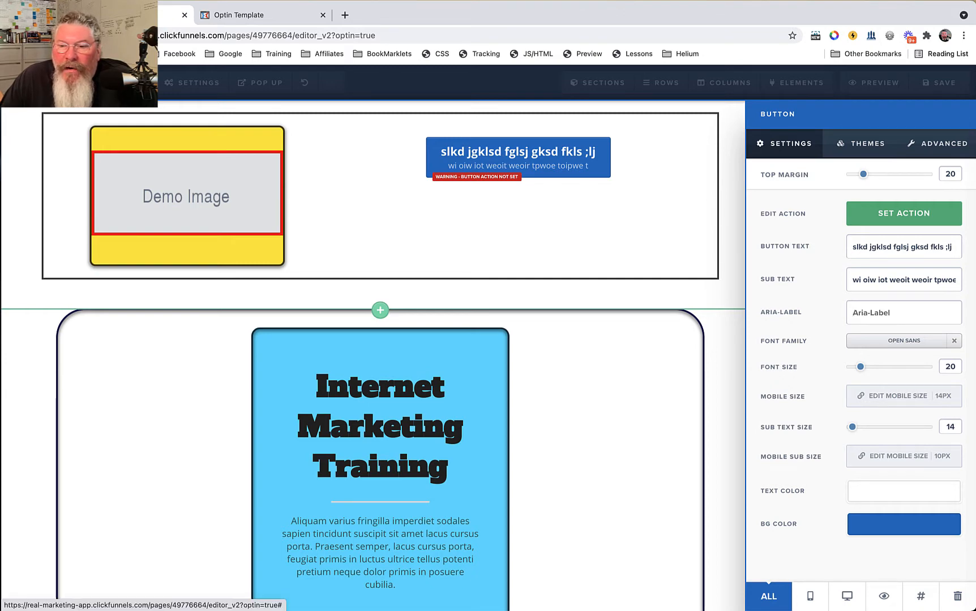
Set the button's font size to 28 and its sub text size to 26
left_click_drag(861, 366, 871, 367)
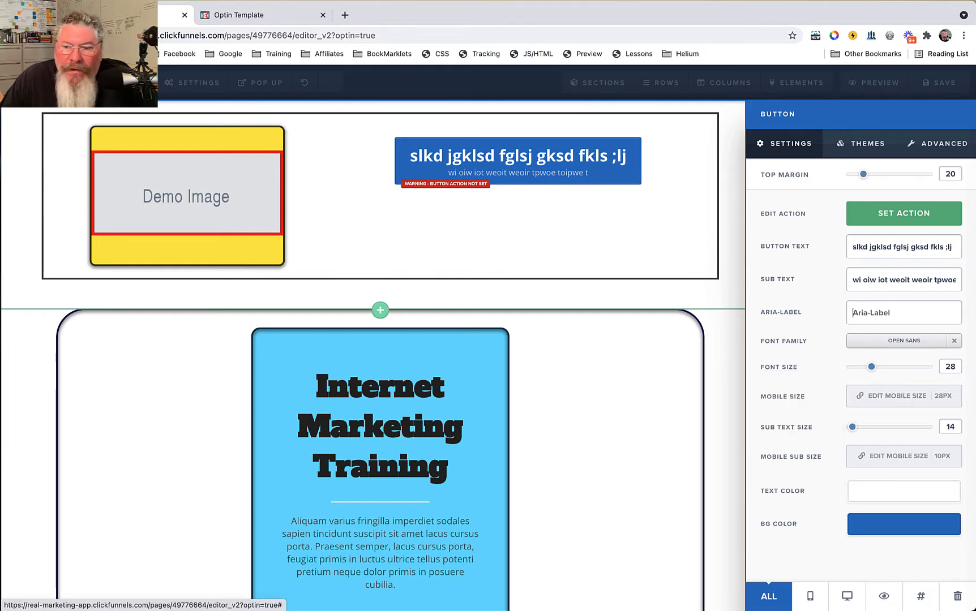
mouse_move(853, 427)
left_mouse_down()
mouse_move(876, 427)
mouse_move(869, 427)
left_mouse_up()
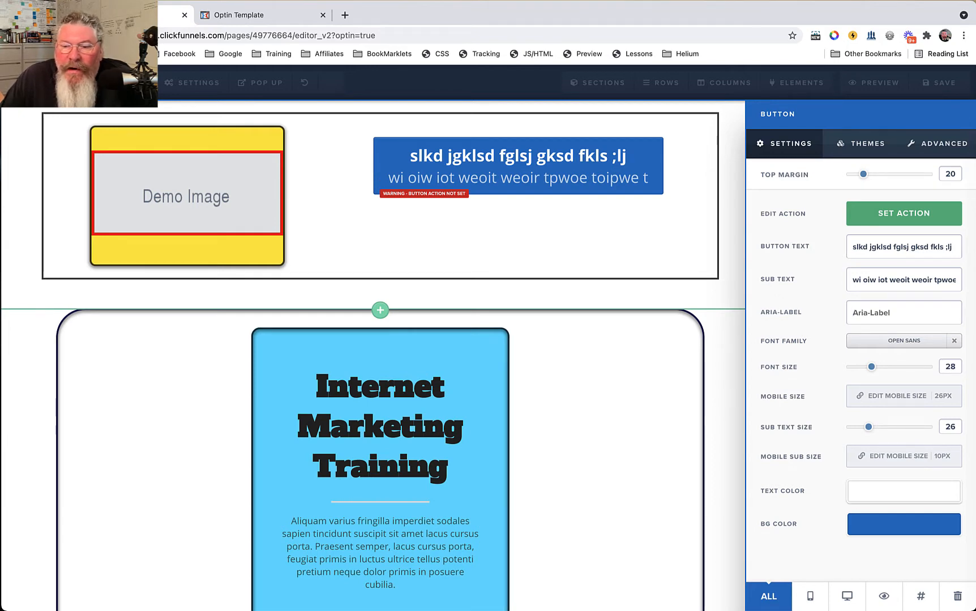
Change the button's text color to light orange and its background to dark charcoal using recently used colors
left_click(904, 492)
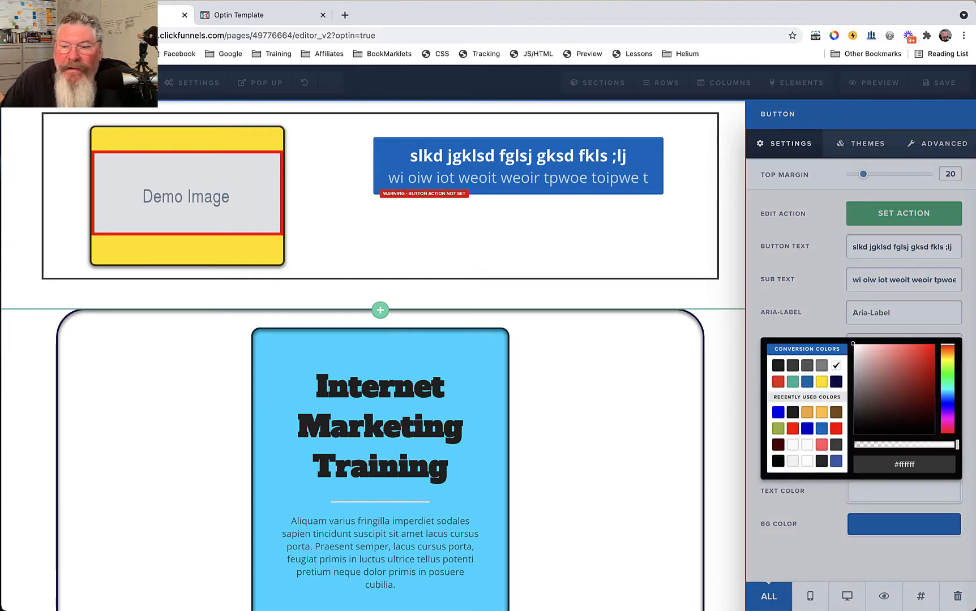
left_click(822, 413)
left_click(904, 524)
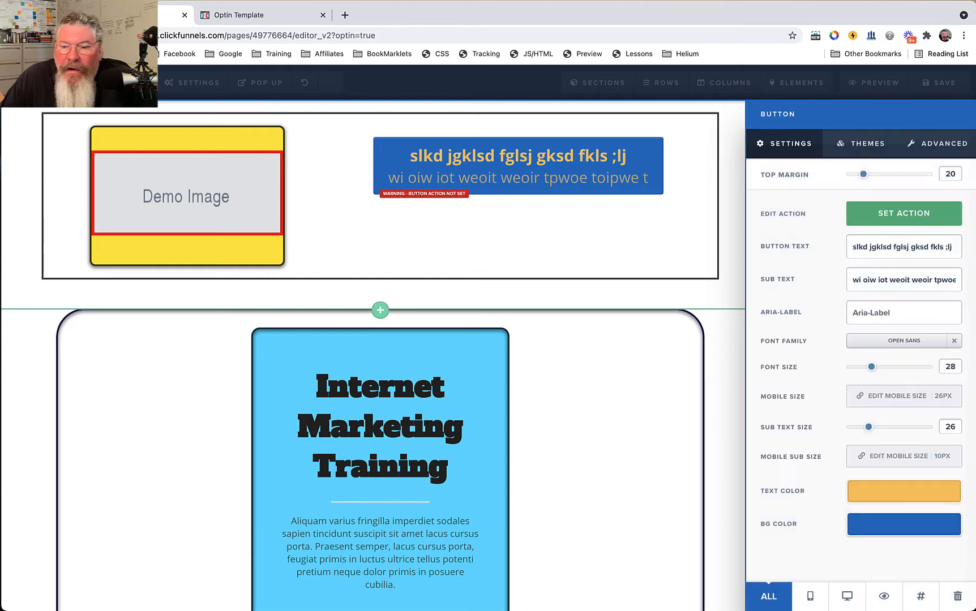
left_click(904, 525)
left_click(821, 495)
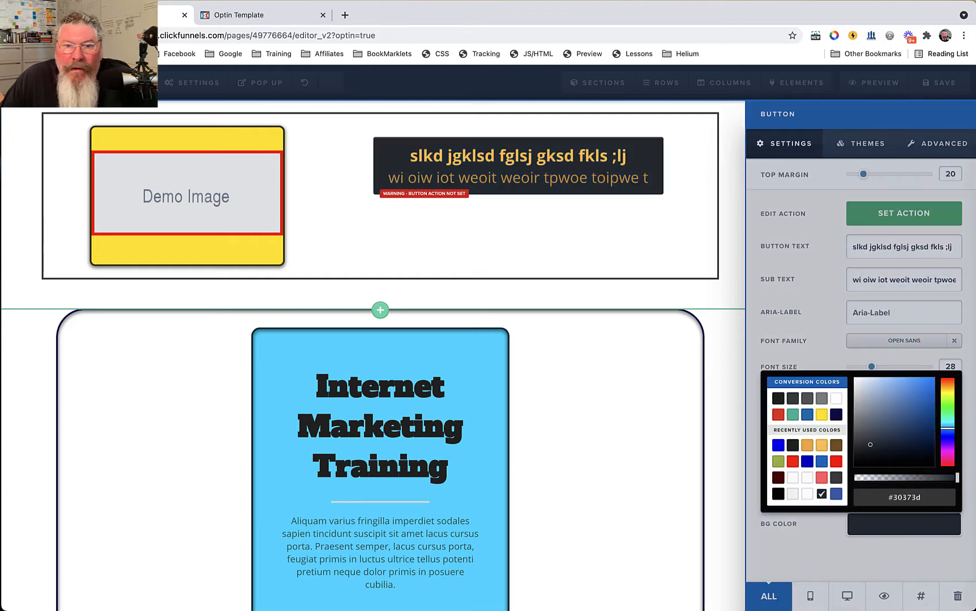
left_click(821, 549)
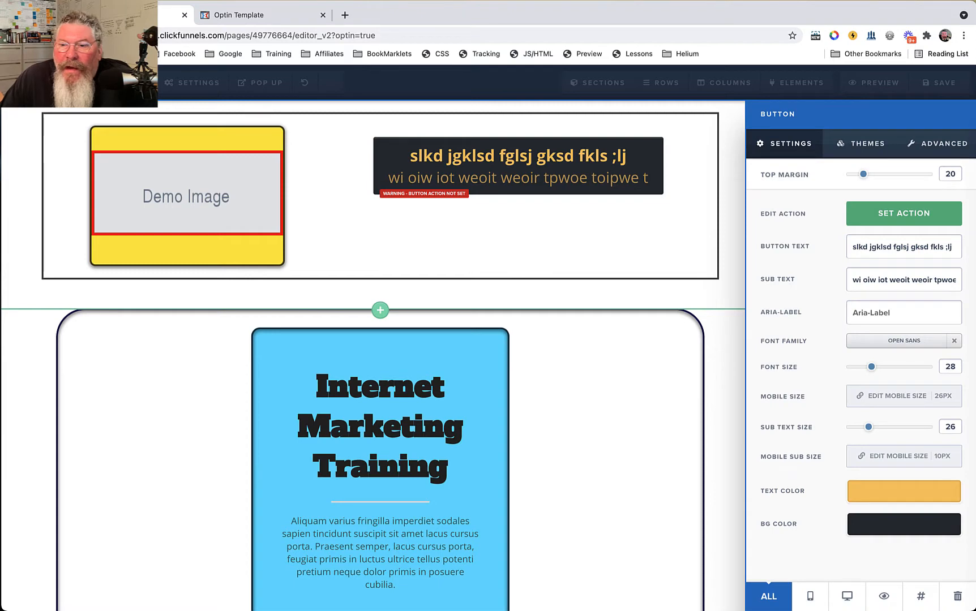
Try the Pill, Light Green and Orange Dark themes on the button
left_click(860, 143)
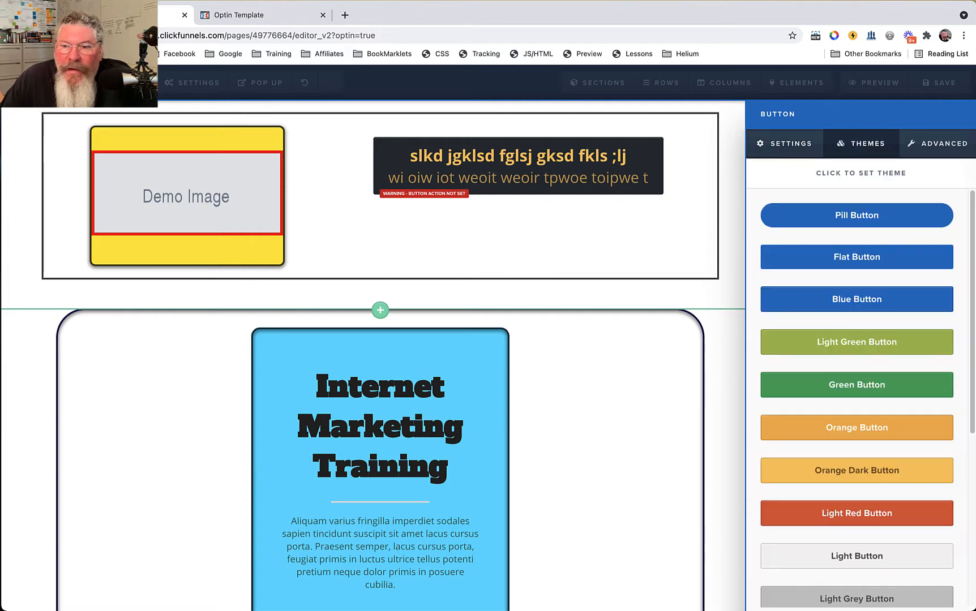
left_click(857, 215)
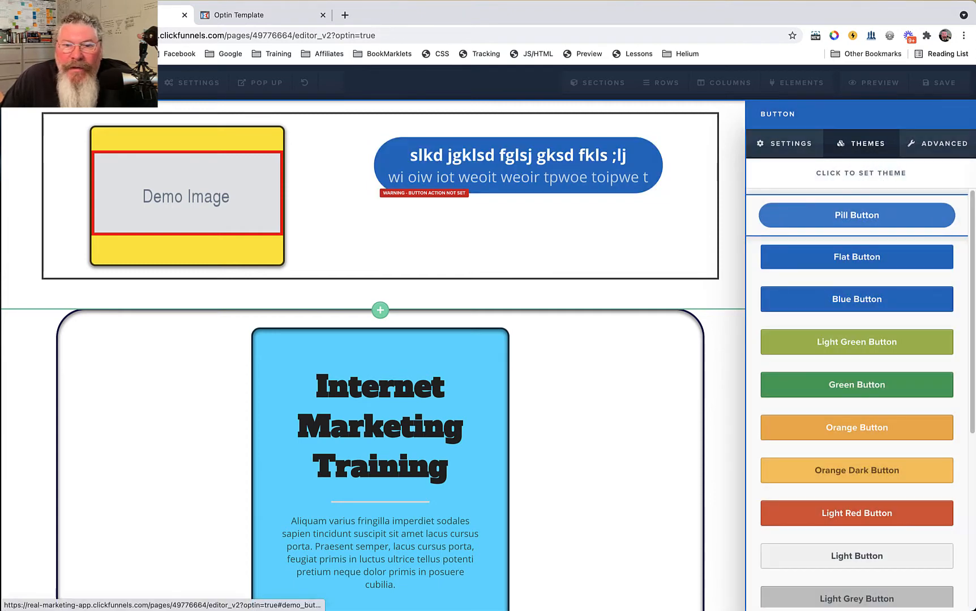
left_click(856, 342)
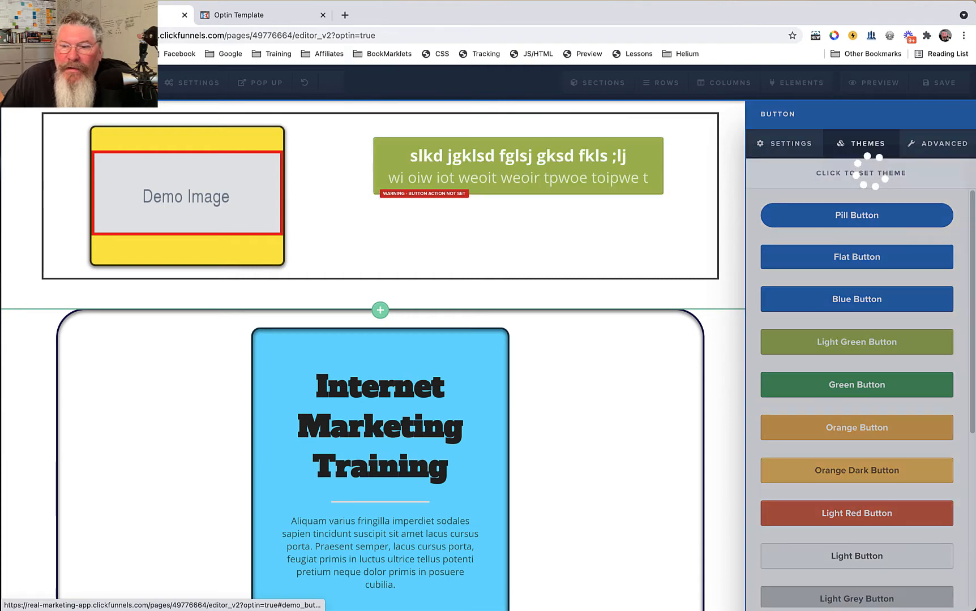
left_click(856, 470)
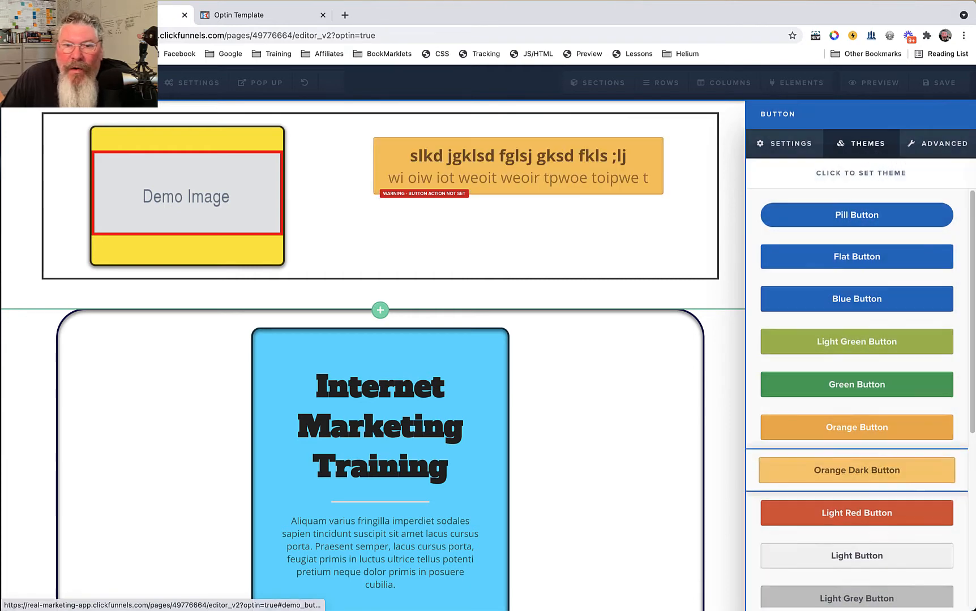
Try the Blue 3D and Dark Orange 3D themes on the button and settle on Orange 3D
scroll(857, 471, "down", 4)
scroll(857, 254, "down", 3)
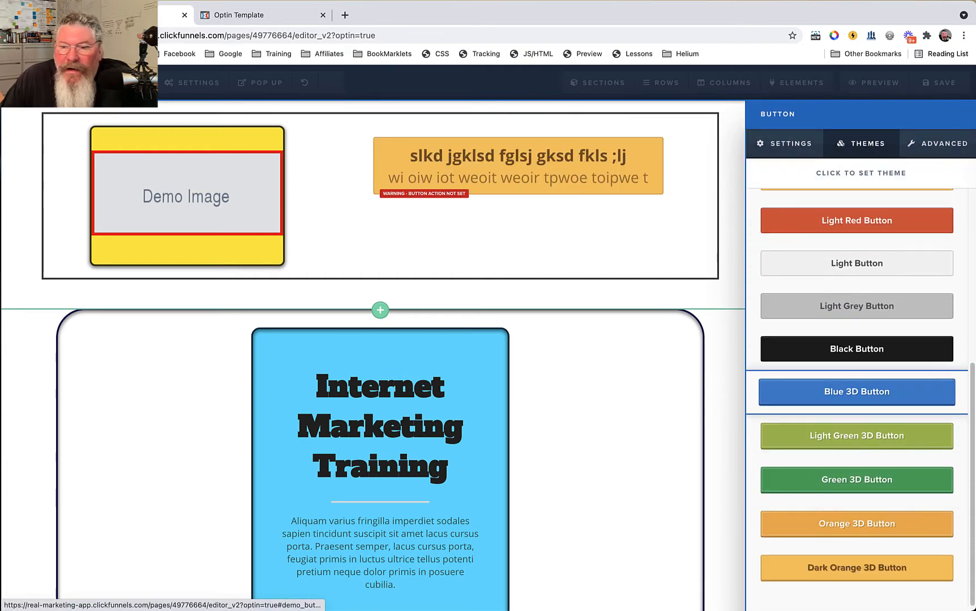
left_click(856, 392)
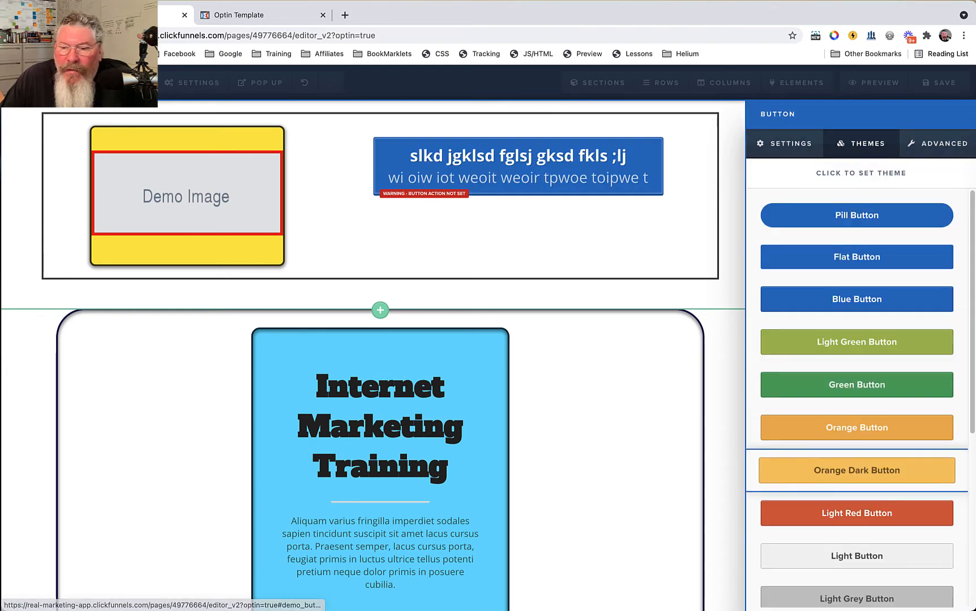
left_click(857, 568)
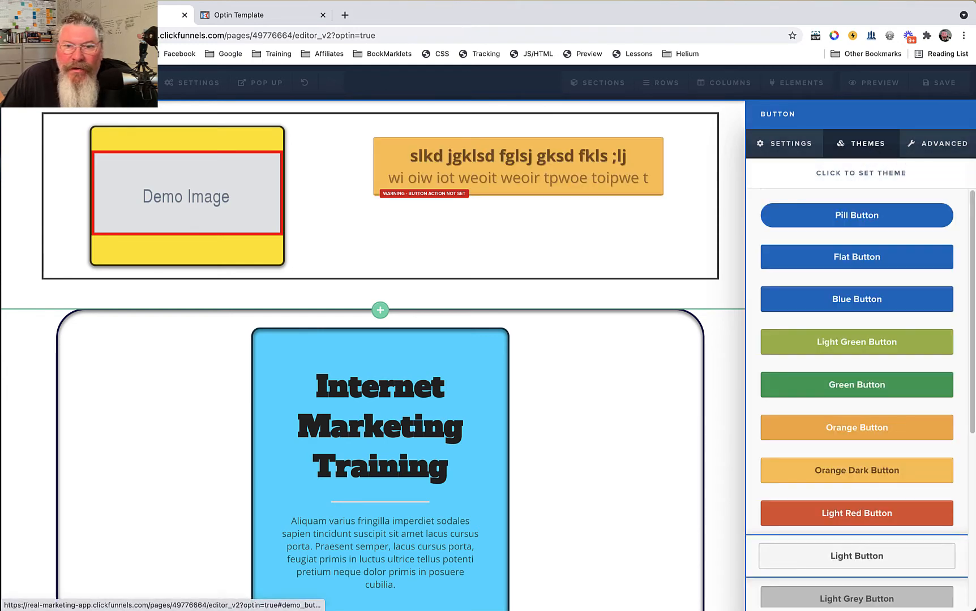
scroll(857, 368, "down", 5)
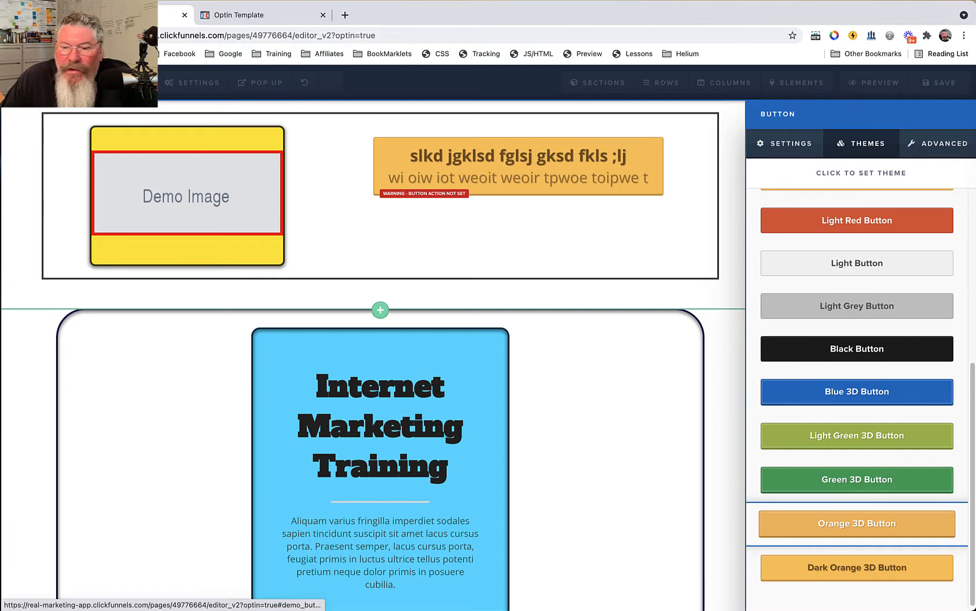
left_click(857, 523)
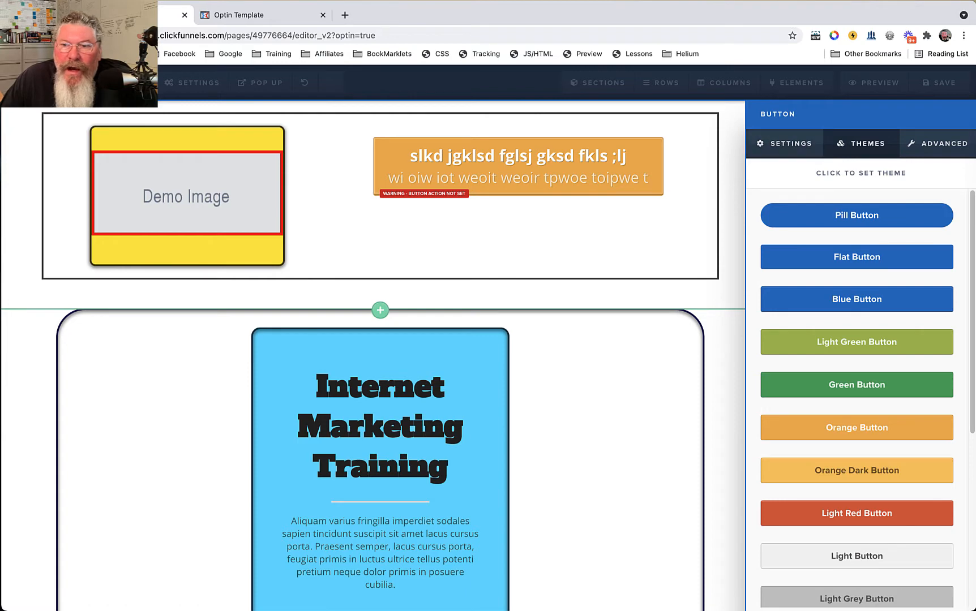
Darken the button's orange background color to a golden brown shade
left_click(785, 144)
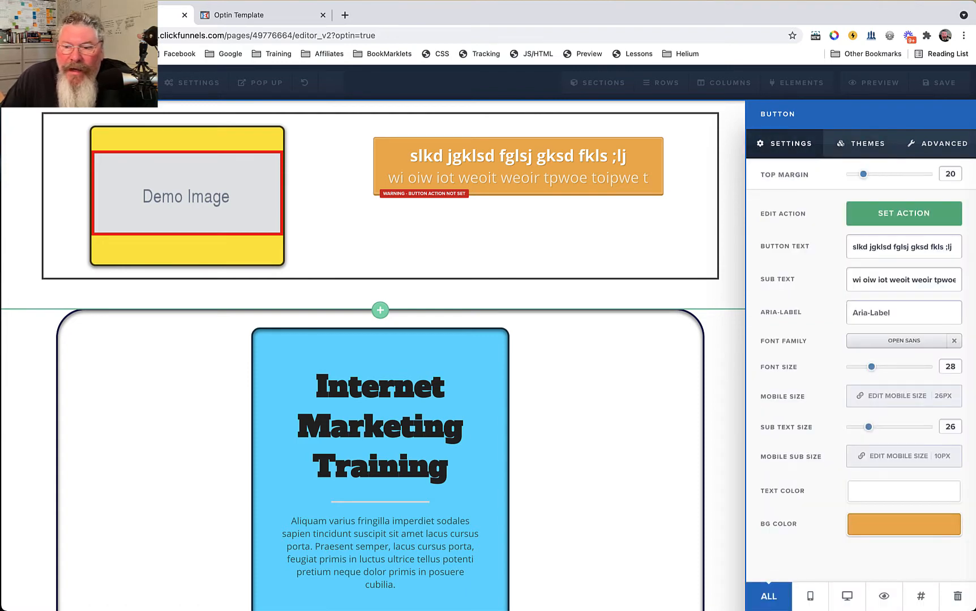
left_click(904, 524)
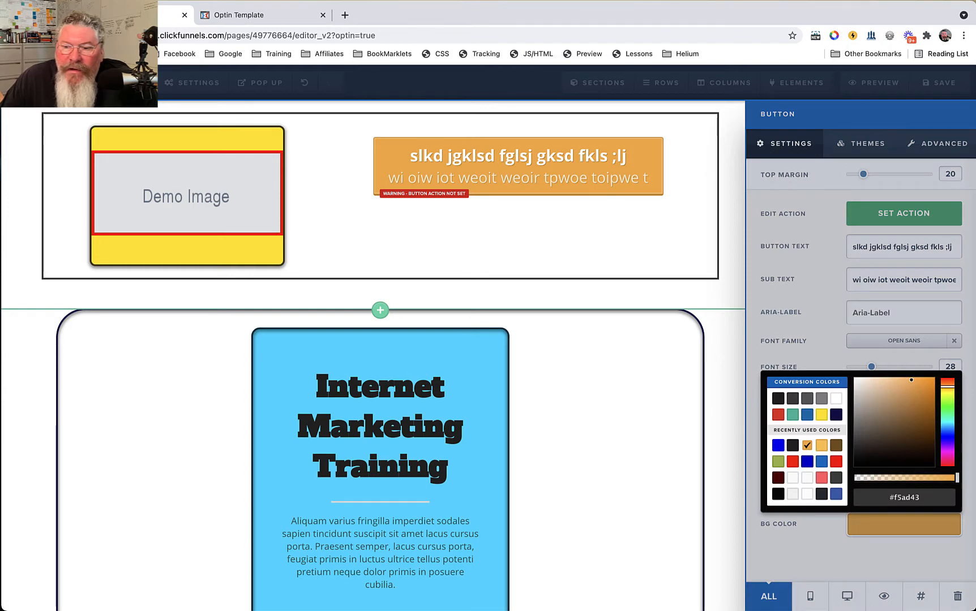
left_click_drag(912, 380, 913, 387)
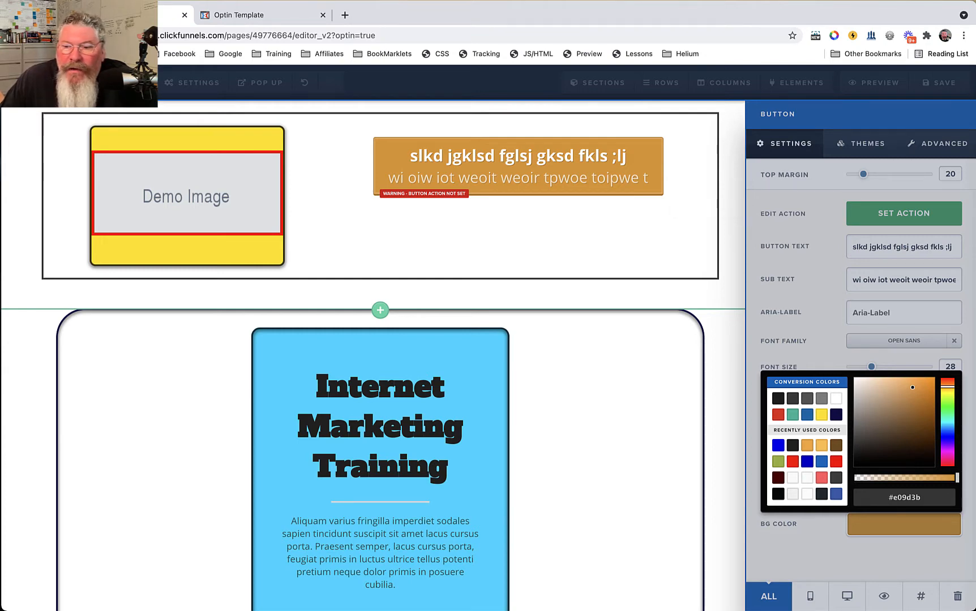
left_click_drag(913, 388, 920, 405)
key("Escape")
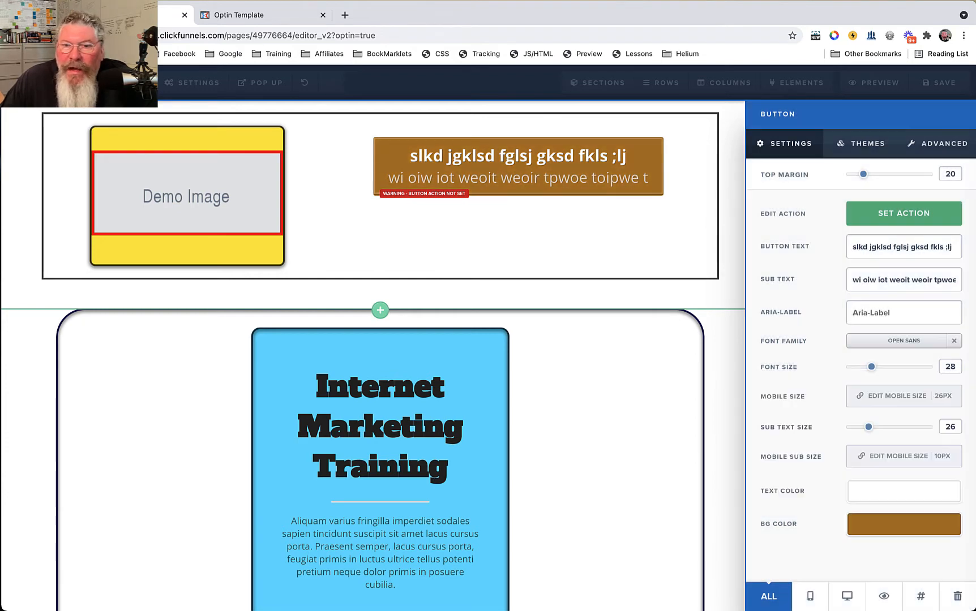
Set the button's text color to the recently used blue, #0000ee
left_click(904, 492)
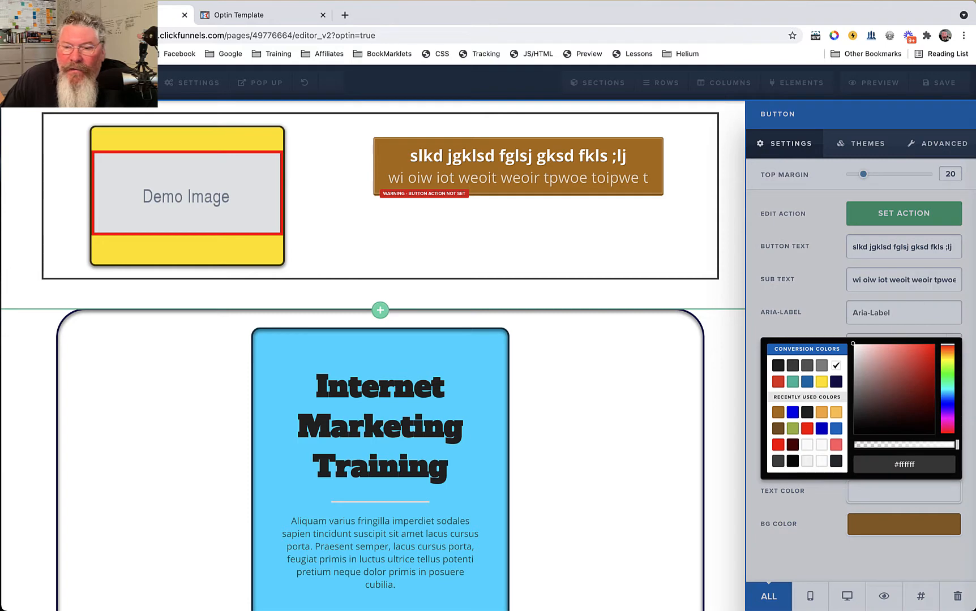
left_click(807, 429)
left_click(793, 412)
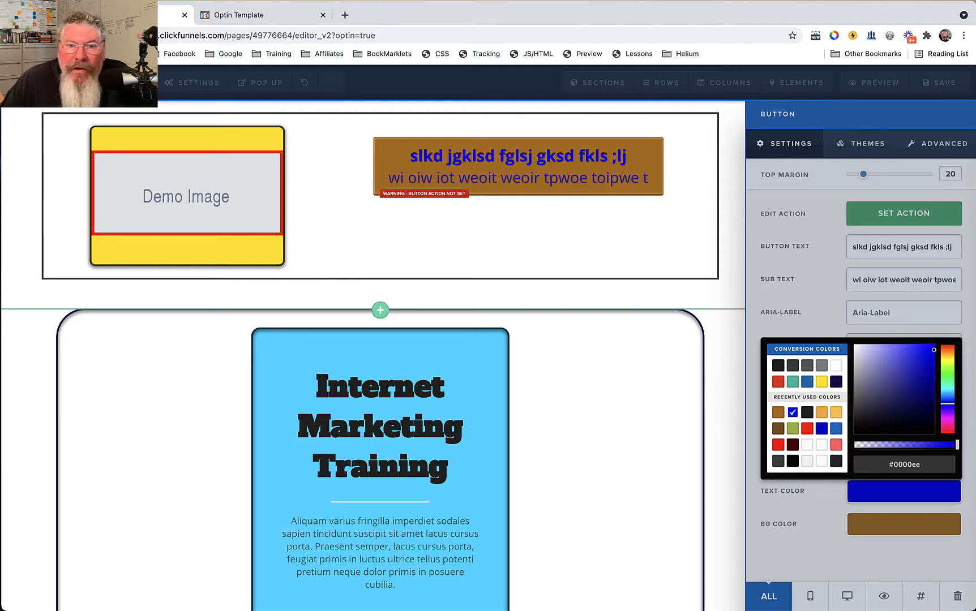
key("Escape")
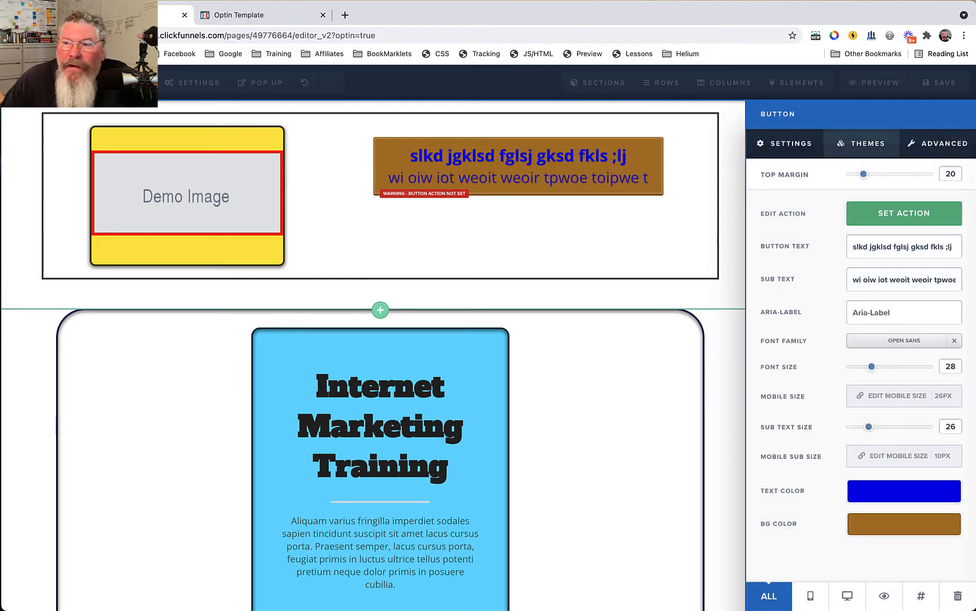
Set the button's width to Fill Width in its advanced styles and close its settings
left_click(938, 144)
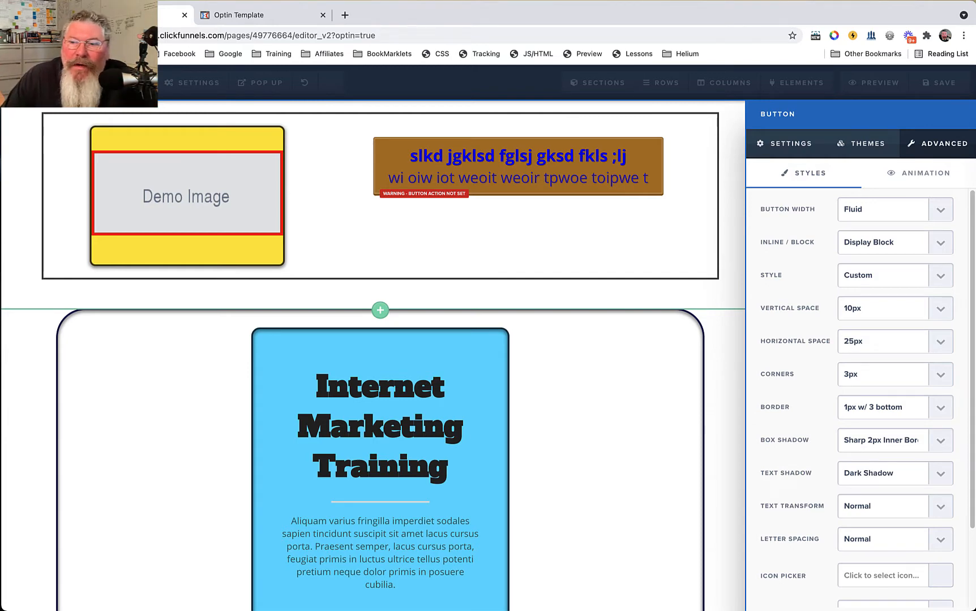
left_click(895, 210)
key("Return")
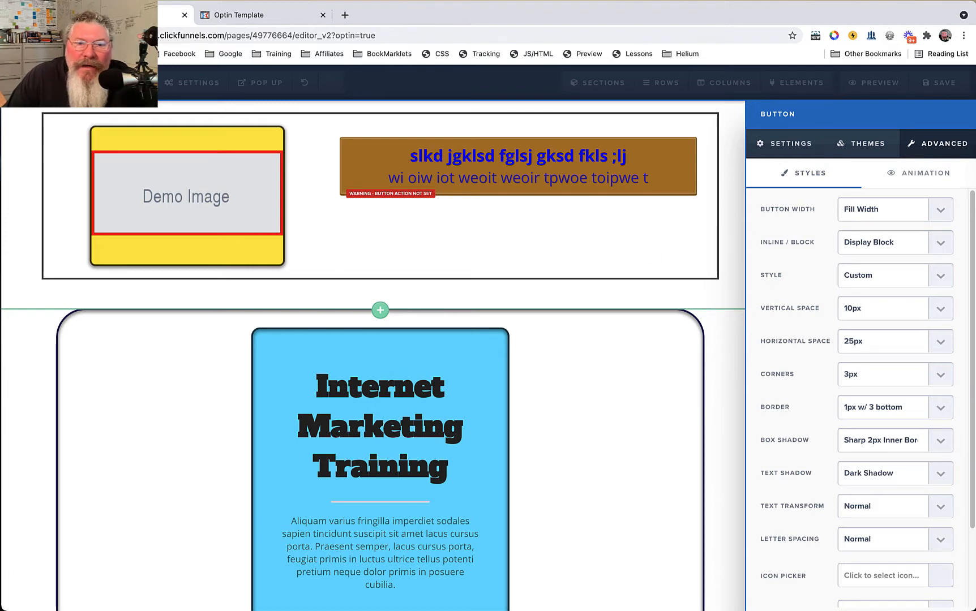
left_click(731, 237)
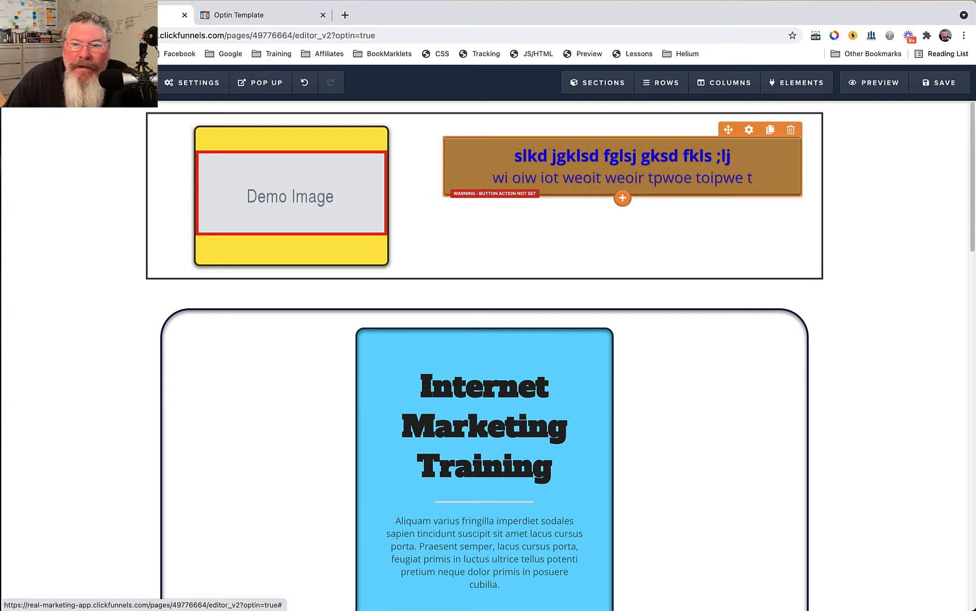
Reopen the button's advanced styles and set its width back to Fluid
left_click(749, 130)
left_click(937, 143)
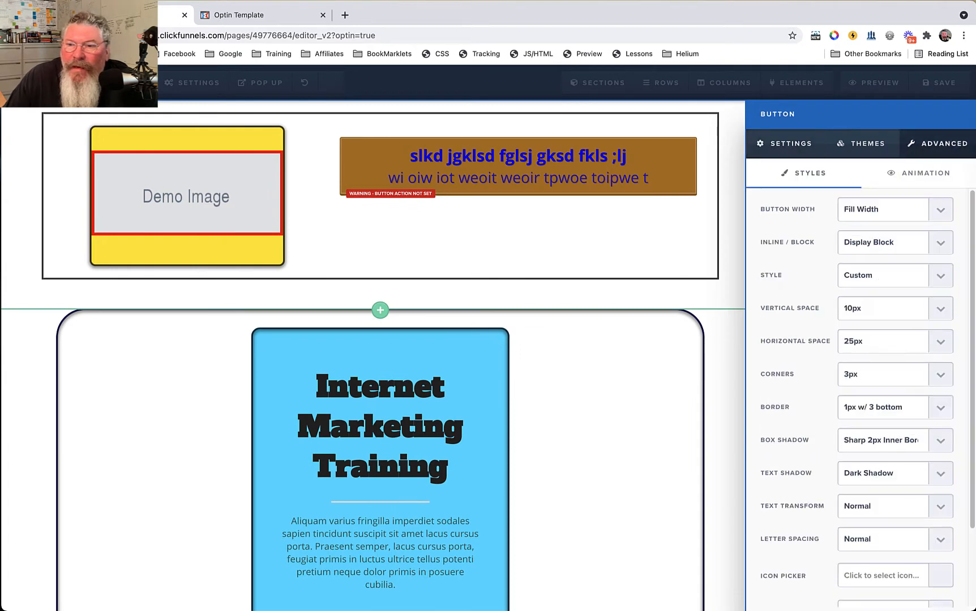
left_click(895, 209)
left_click(884, 196)
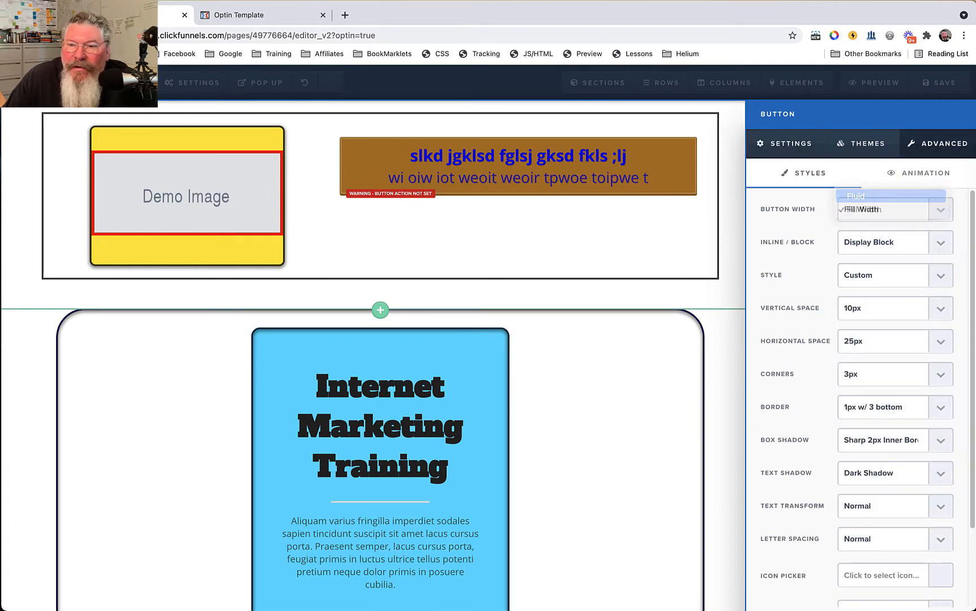
Try the Display Inline option on the button and return it to Display Block
left_click(883, 242)
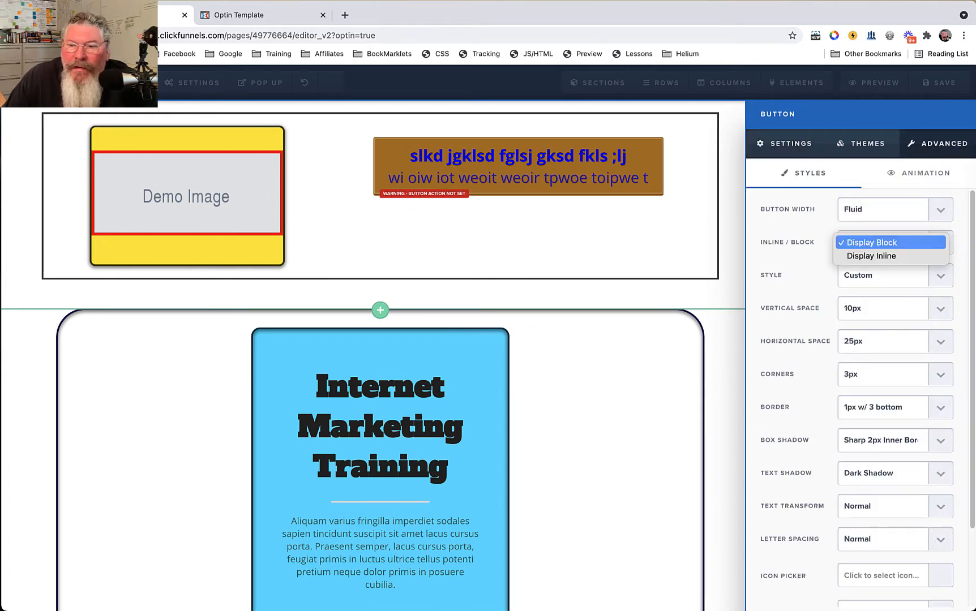
left_click(872, 256)
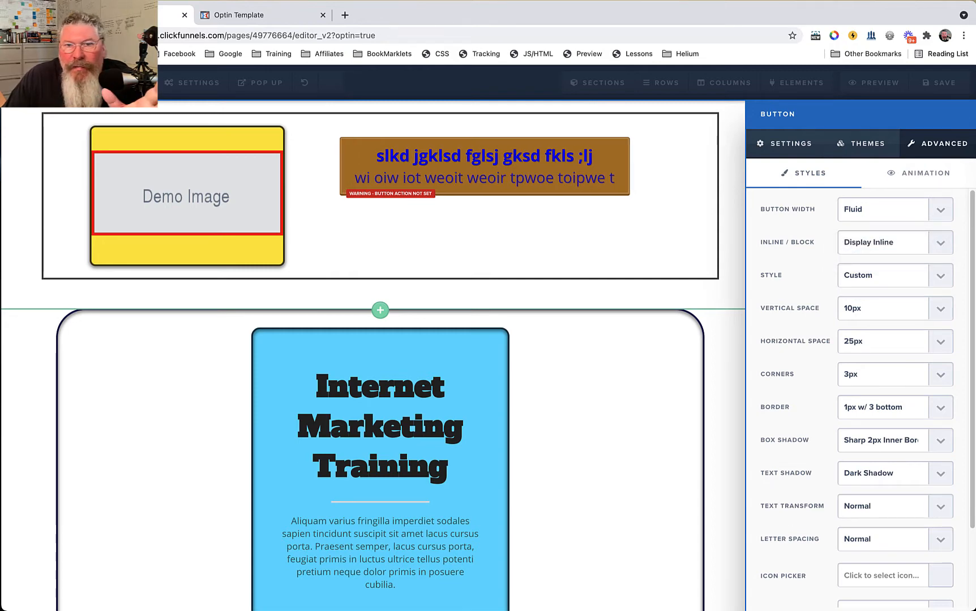
left_click(884, 242)
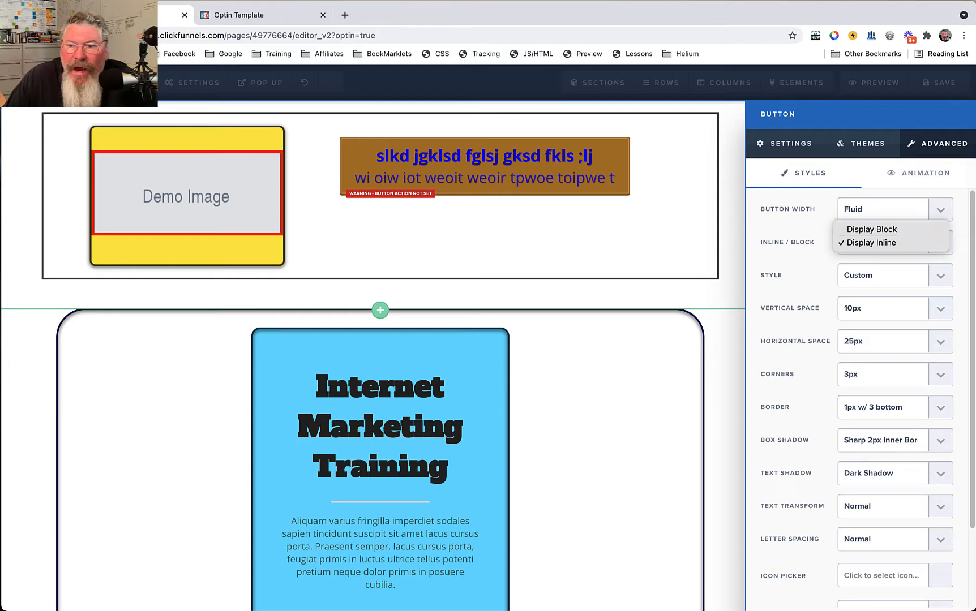
left_click(872, 225)
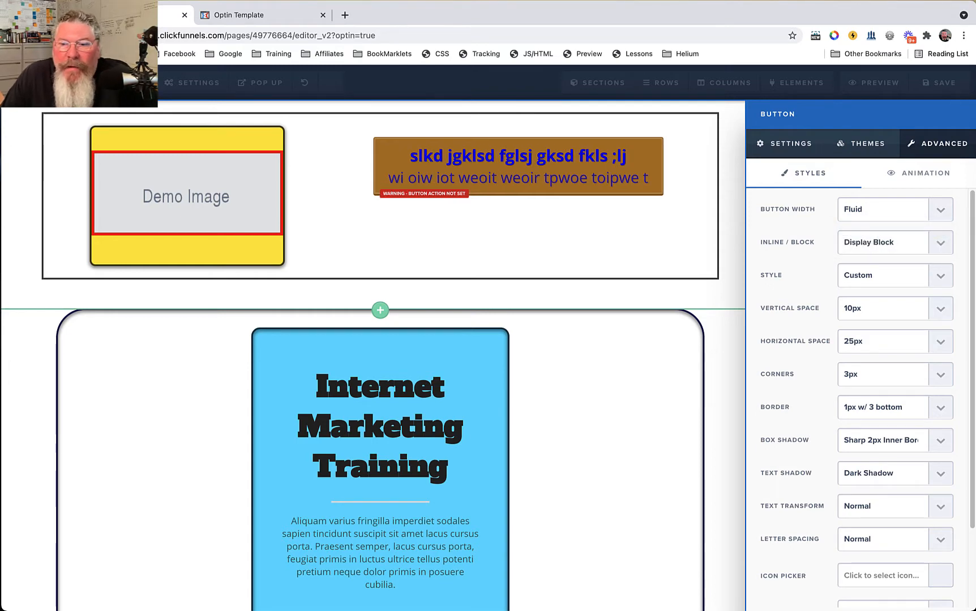
Set the button's style to Line Flat in its advanced styles
left_click(884, 276)
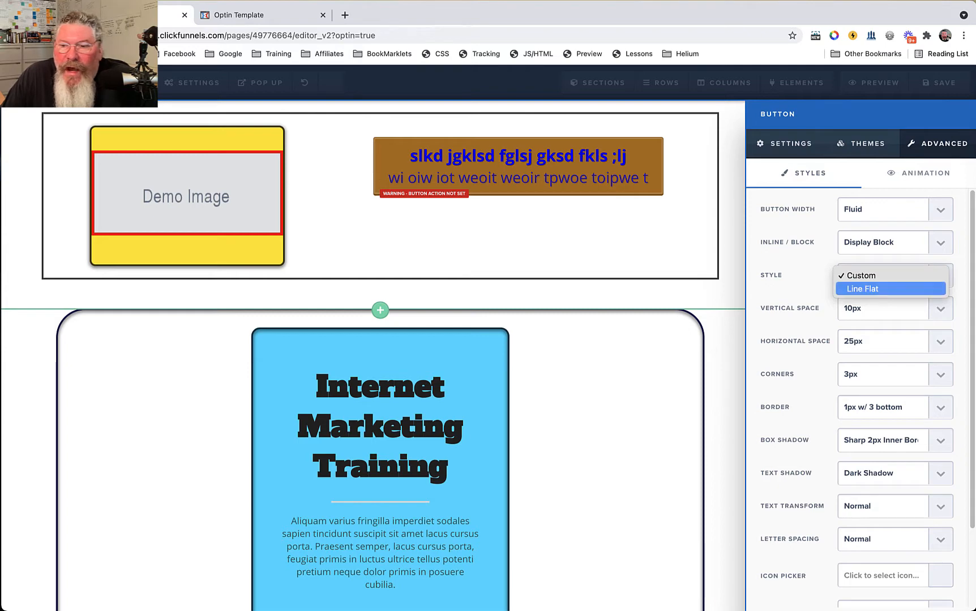
left_click(878, 289)
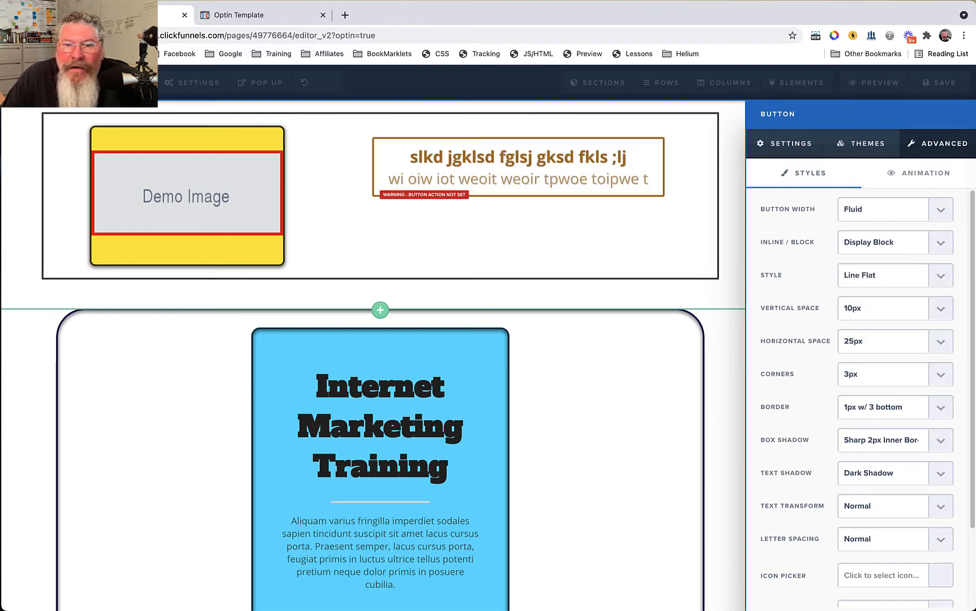
Set the button's text color to the conversion red #e43b2c and its background color to the recently used dark #30373d
left_click(785, 144)
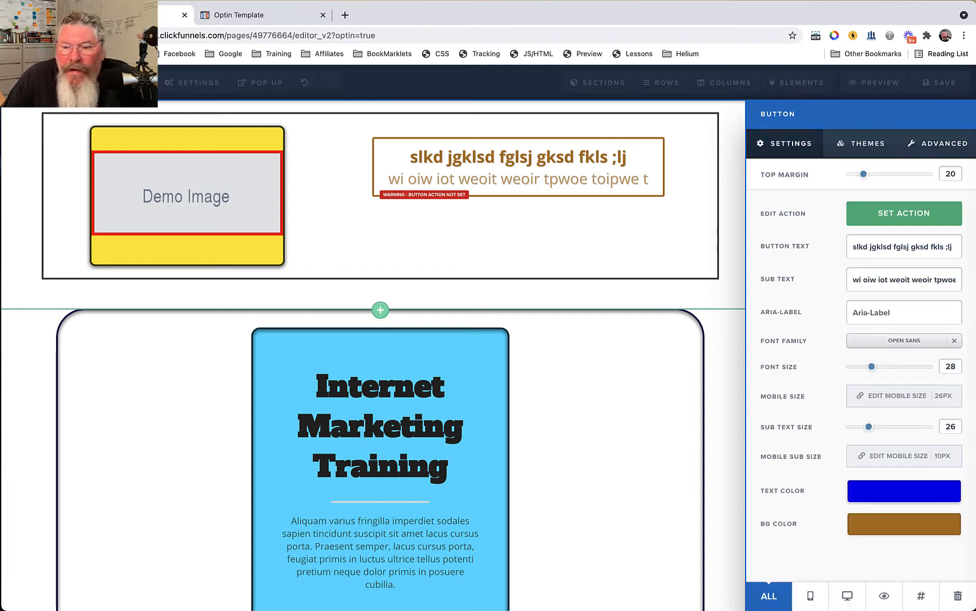
left_click(904, 491)
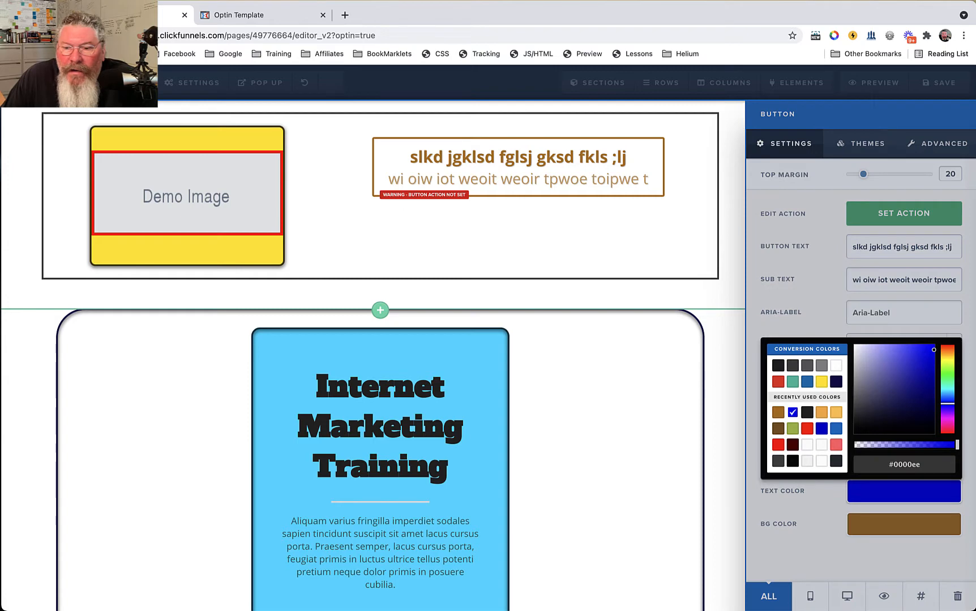
left_click(779, 383)
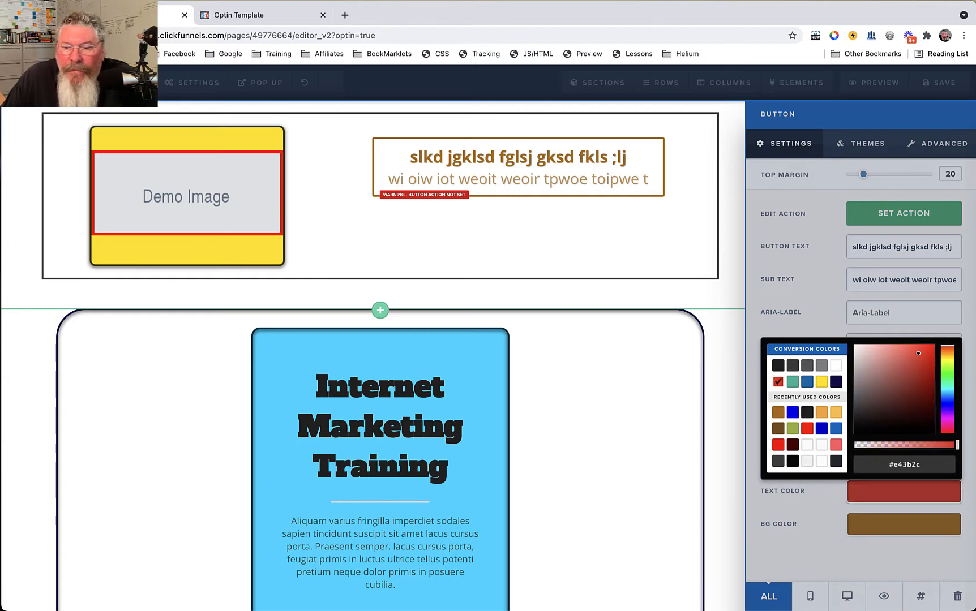
left_click(903, 525)
left_click(903, 525)
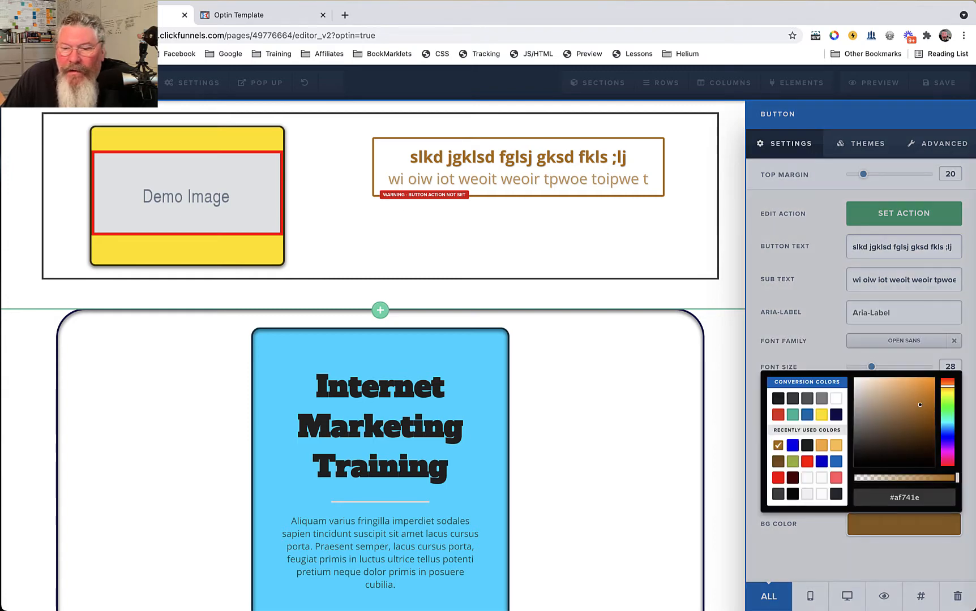
left_click(836, 494)
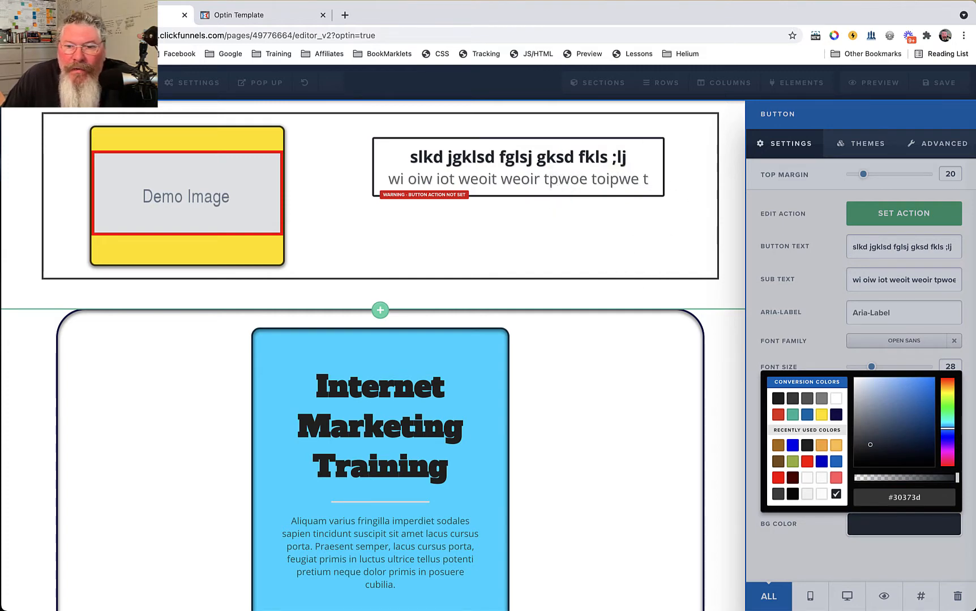
Close the button's settings, save the page and open its preview to check the button
left_click(666, 244)
left_click(939, 83)
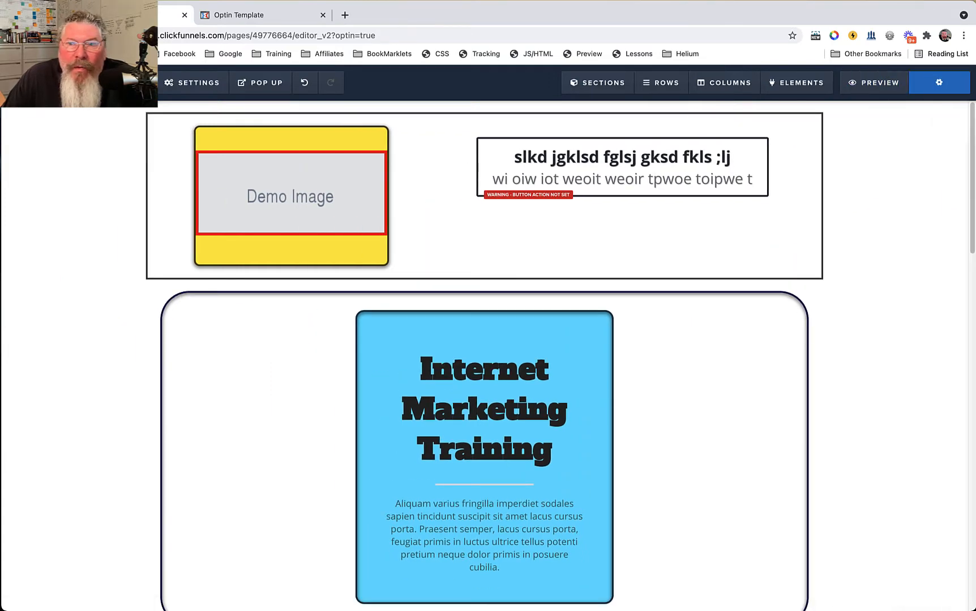
left_click(874, 82)
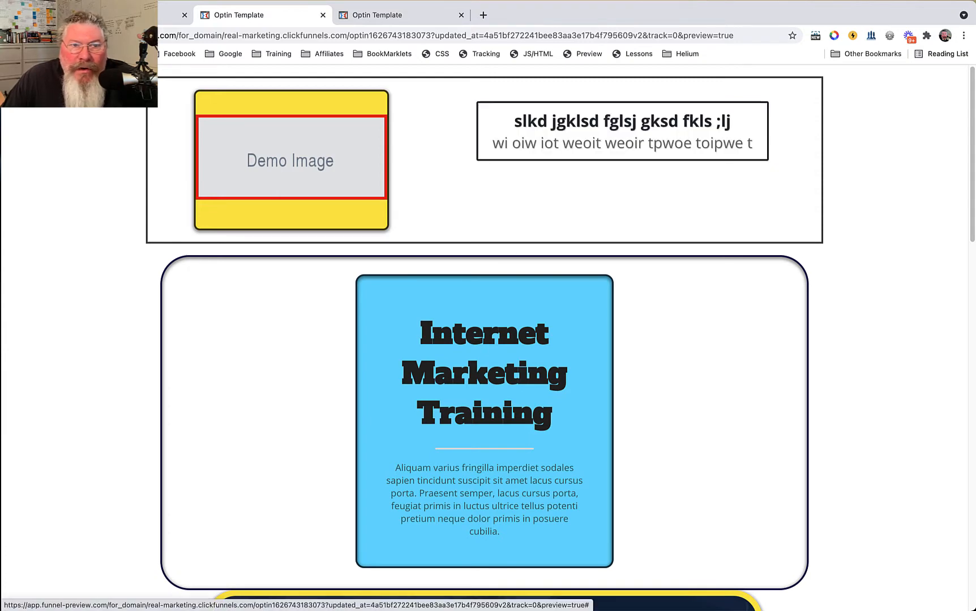
Back in the editor, try yellow #ffe300 and blue #0075b2 as the button's text color, then settle on red #ff0000
left_click(129, 15)
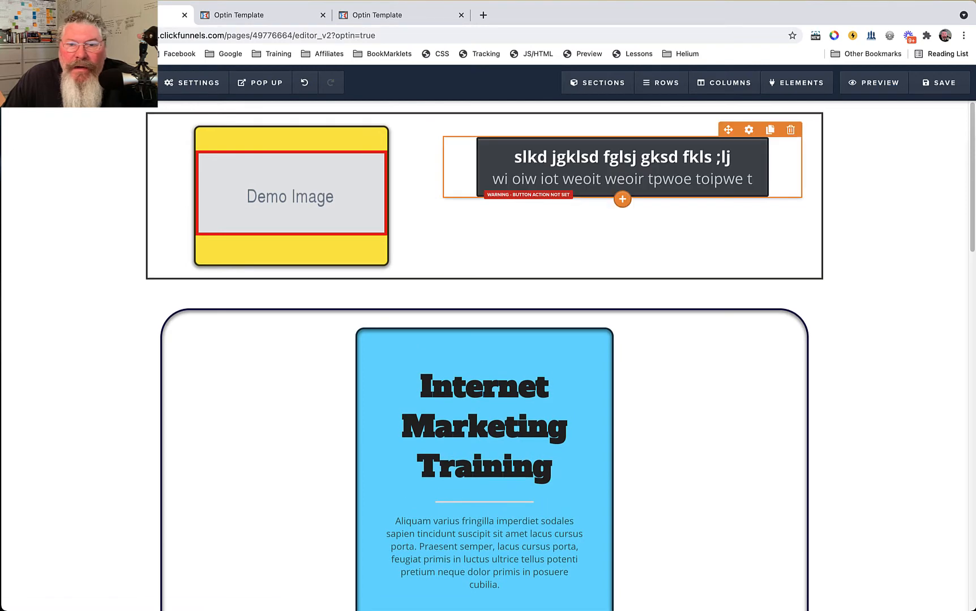
left_click(747, 130)
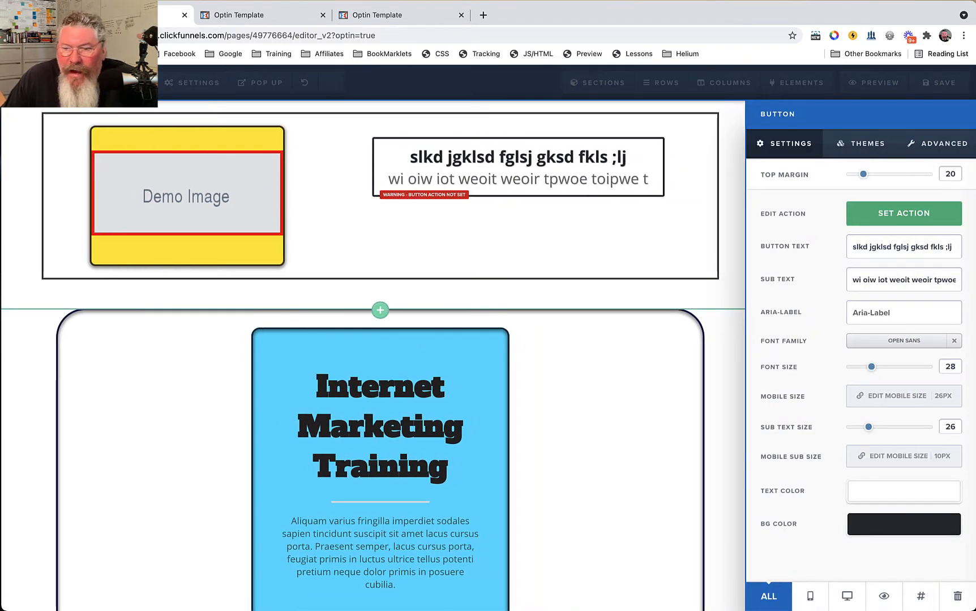
left_click(903, 492)
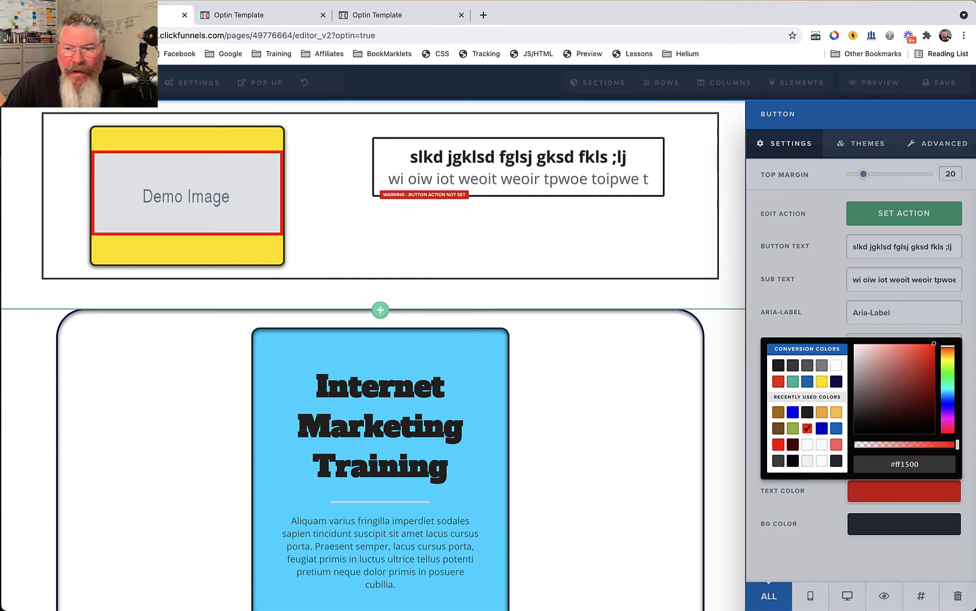
left_click(821, 382)
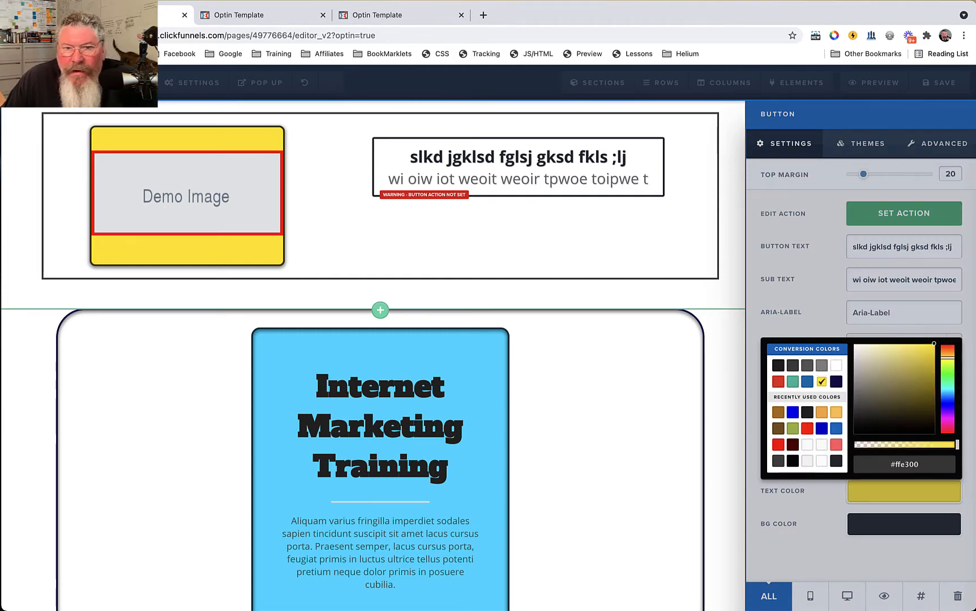
left_click(807, 382)
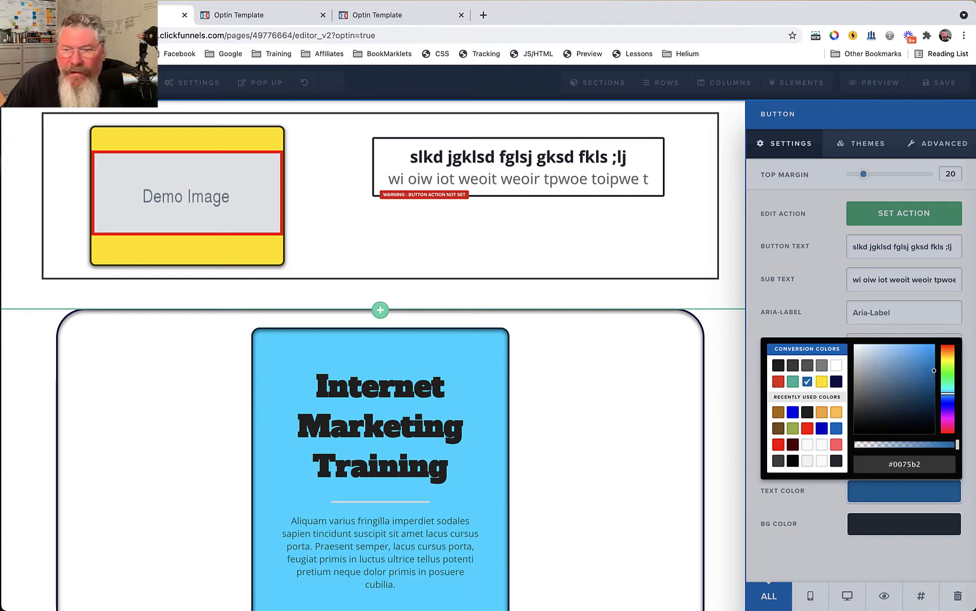
left_click(778, 445)
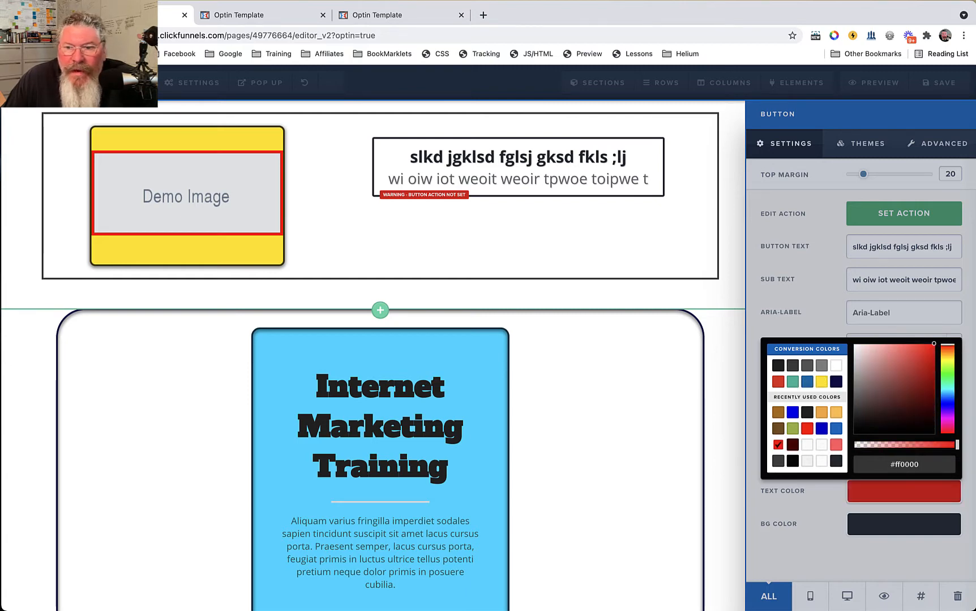
left_click(806, 553)
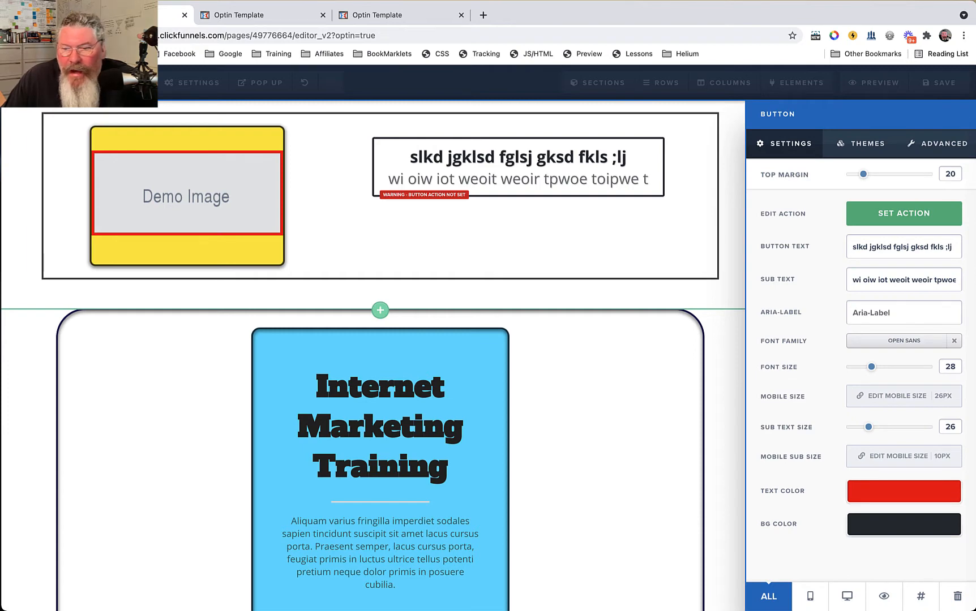
Set the button's background color to the recently used dark blue
left_click(904, 525)
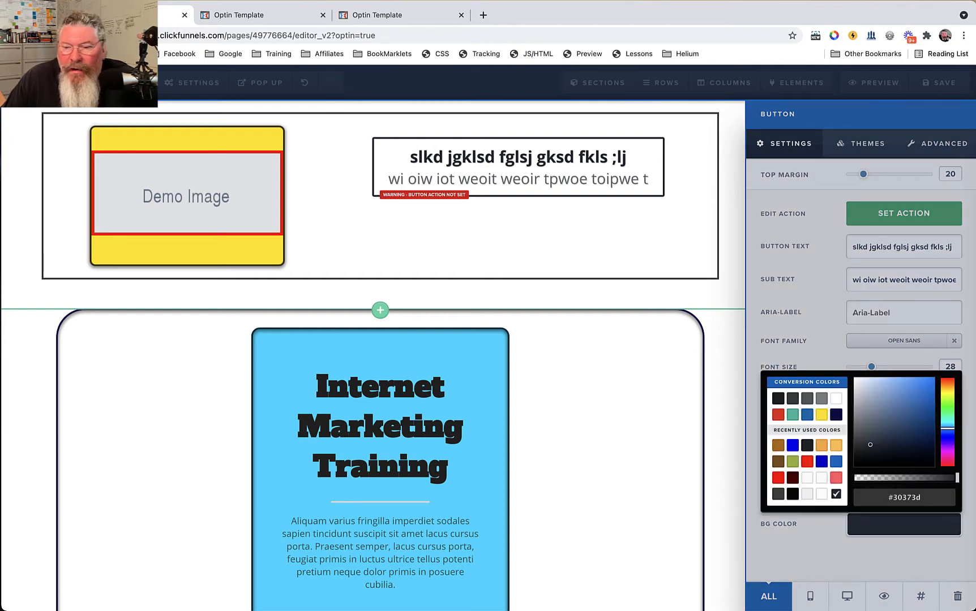
left_click(822, 462)
left_click(806, 553)
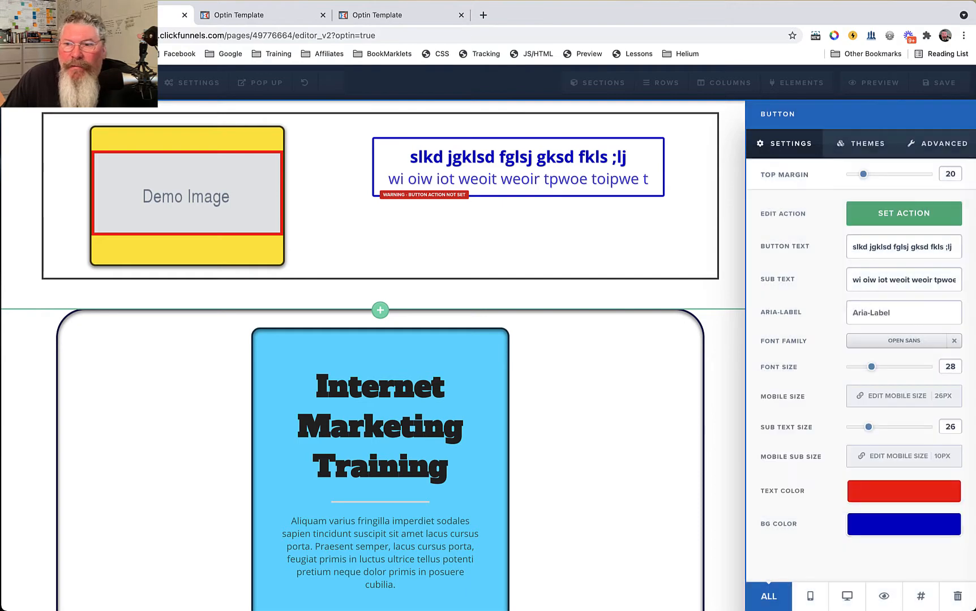
Close the button's settings and reload the already open page preview to check the new colors
left_click(939, 84)
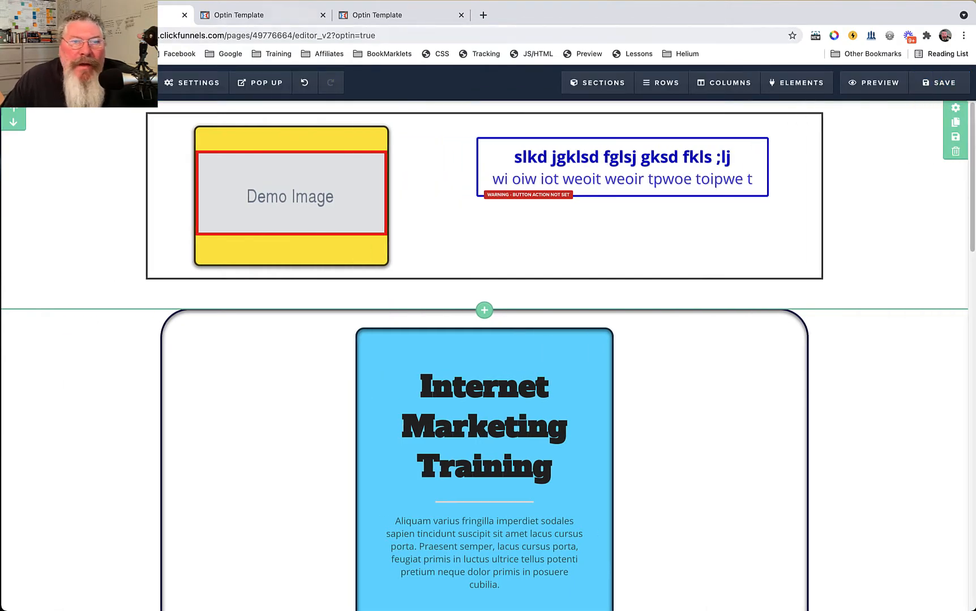
left_click(255, 16)
key("super+r")
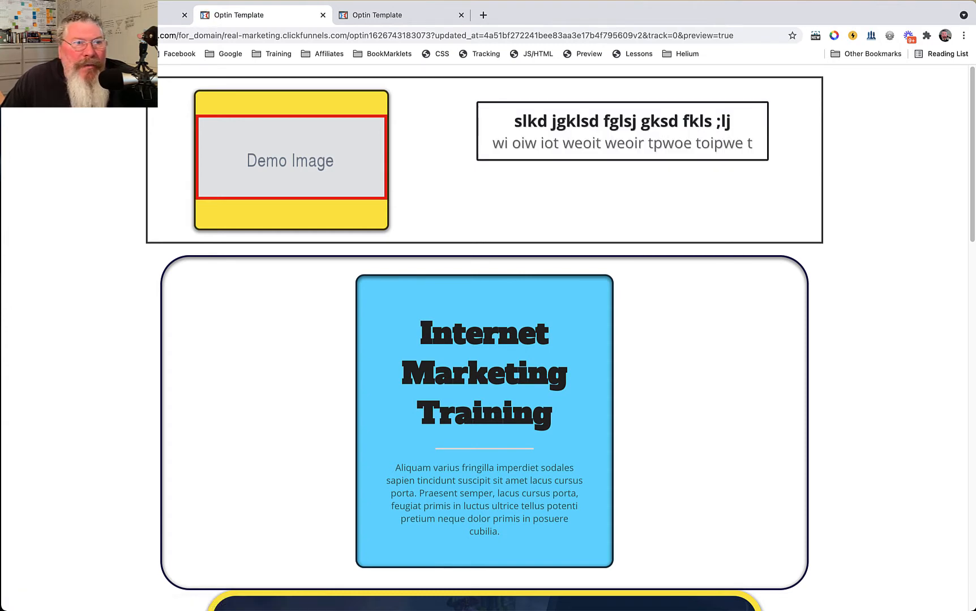
key("super+r")
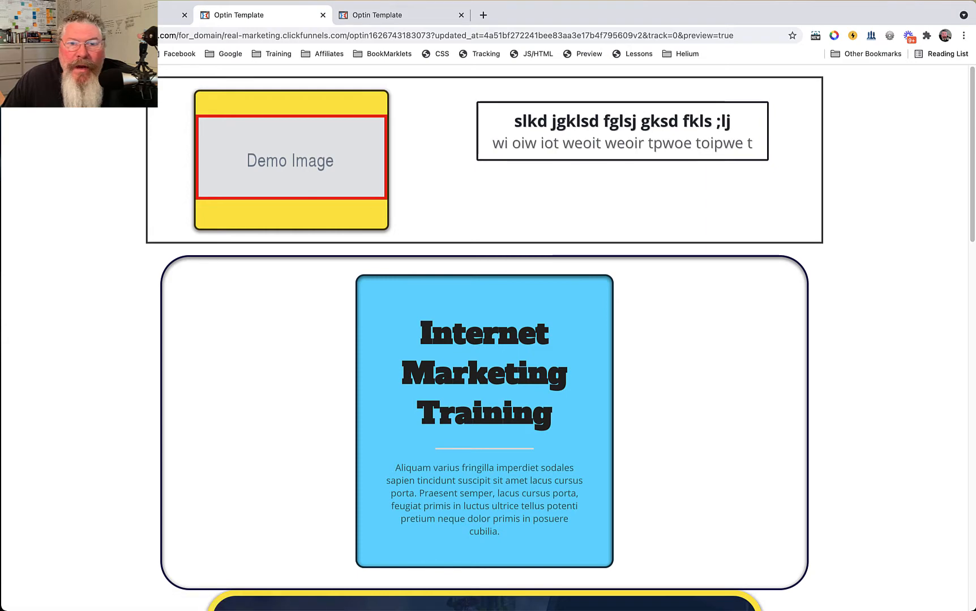
Return to the editor, save the page and open a fresh preview of it
key("super+alt+Left")
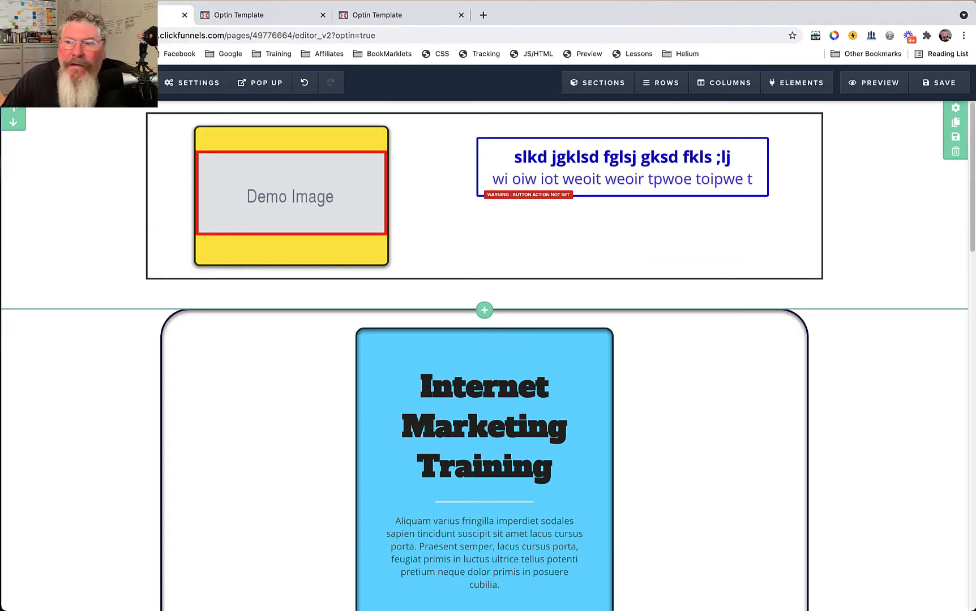
left_click(938, 83)
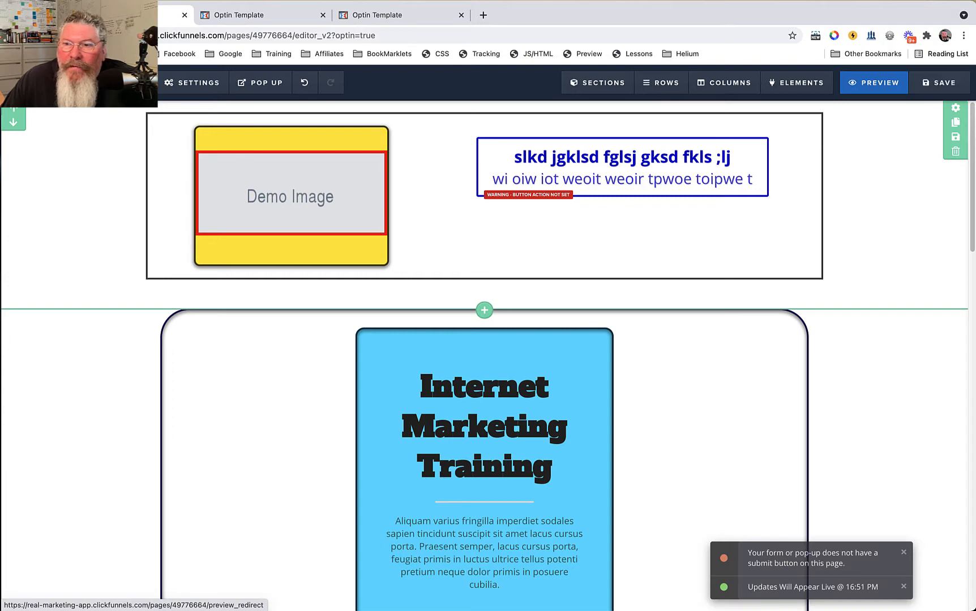
left_click(874, 83)
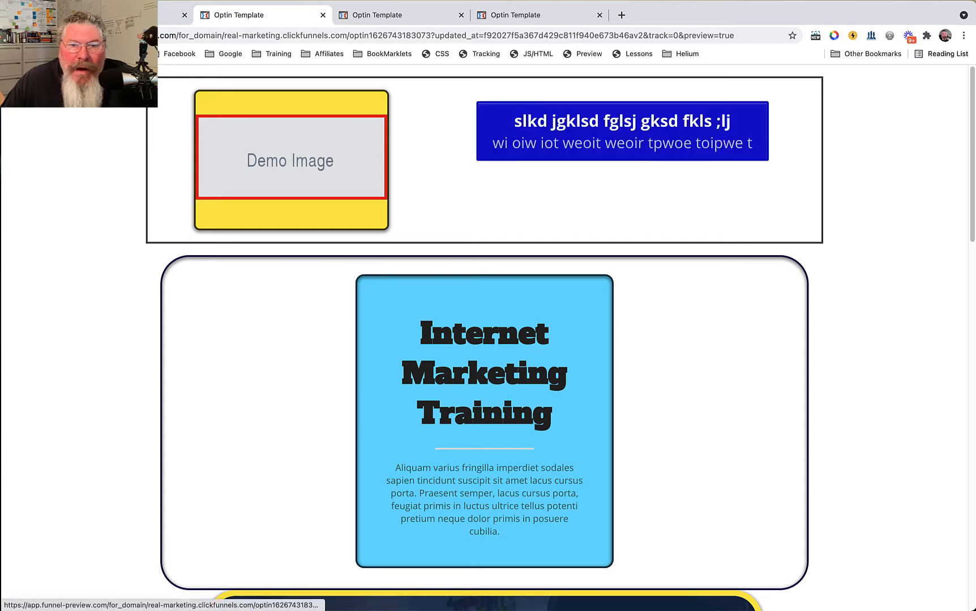
Back in the editor, set the button's vertical space to 20px in its advanced styles
left_click(168, 15)
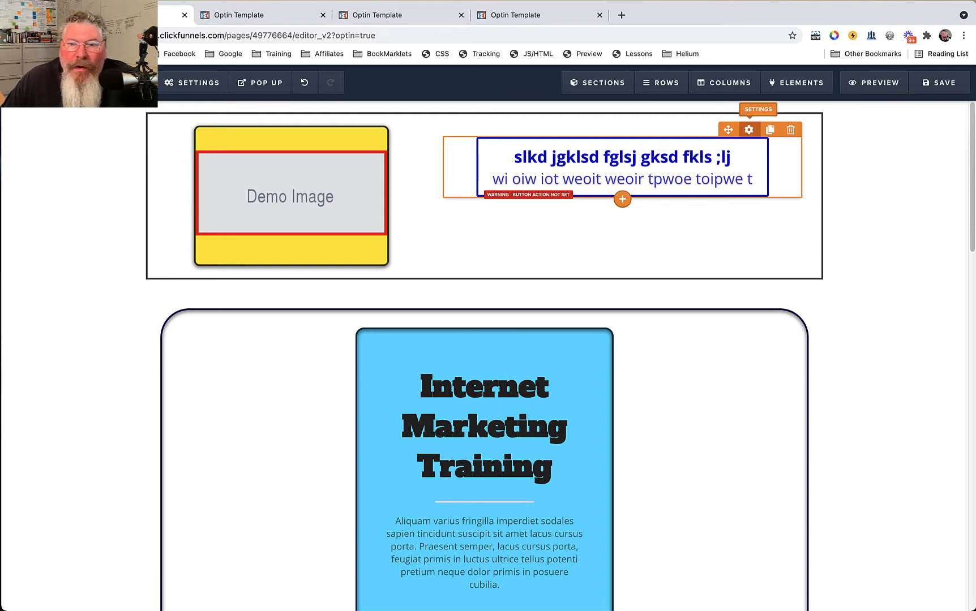
left_click(749, 130)
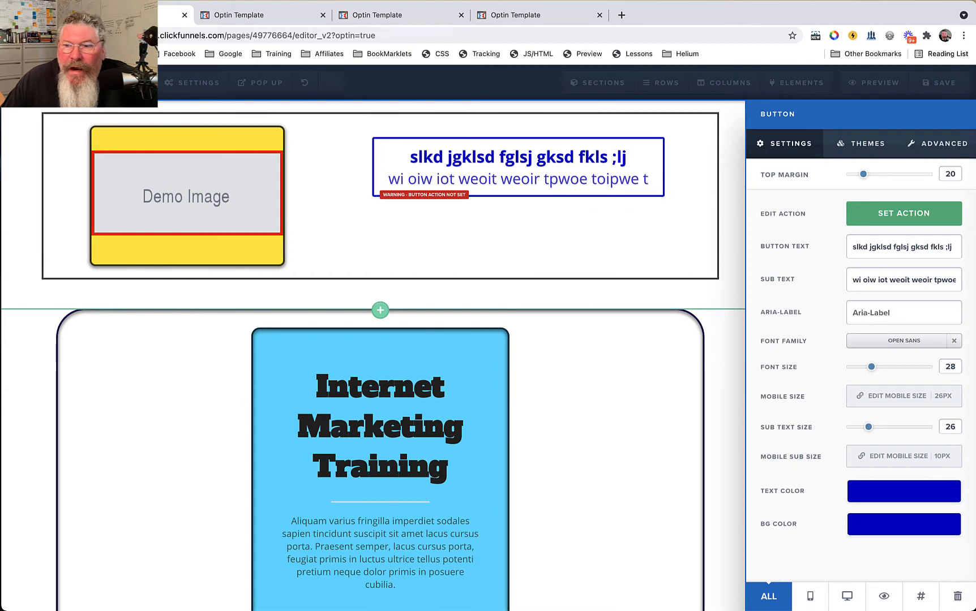
left_click(937, 143)
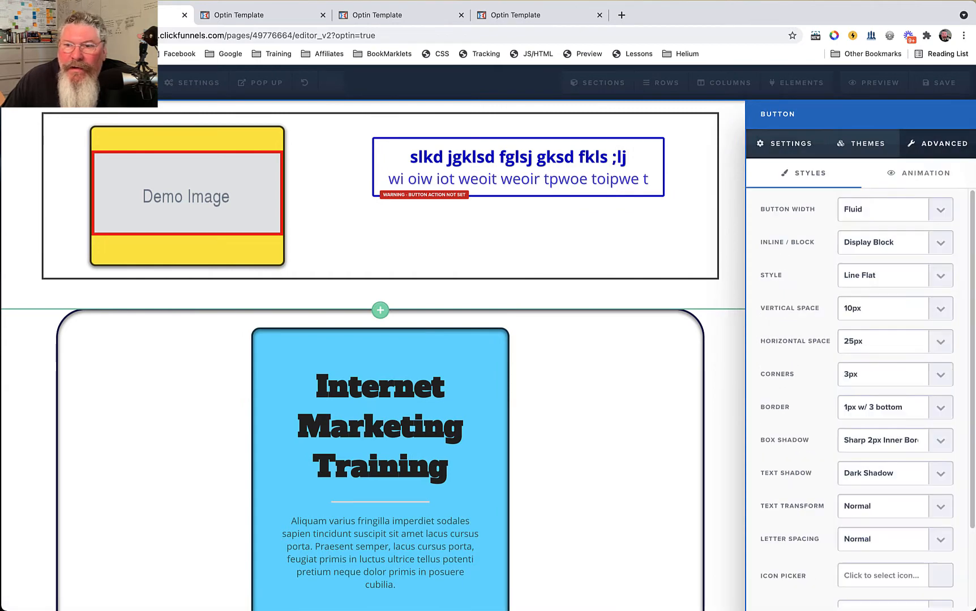
left_click(901, 308)
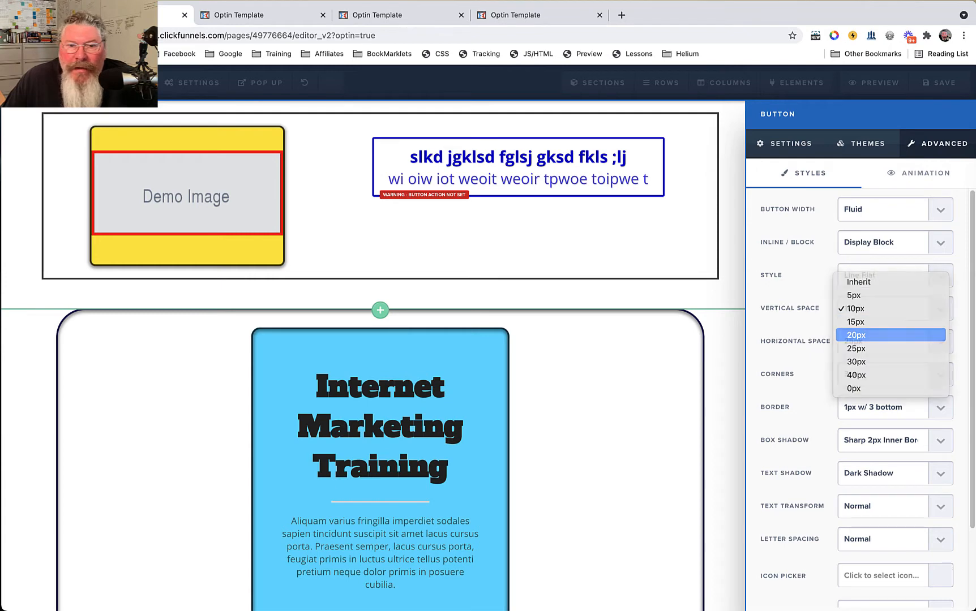
key("Return")
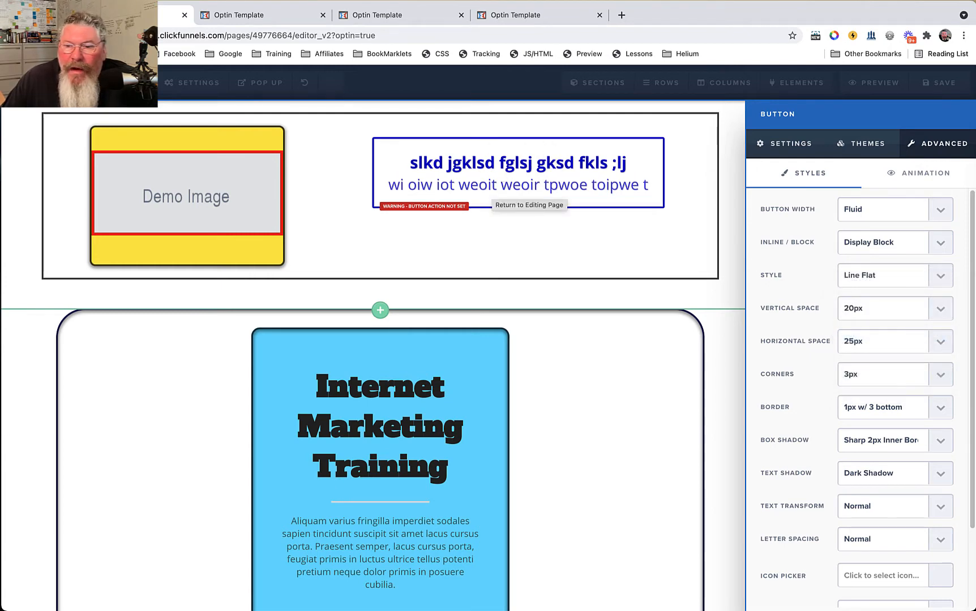
Set the button's horizontal space to 40px and its corners to 4px
left_click(894, 342)
left_click(891, 367)
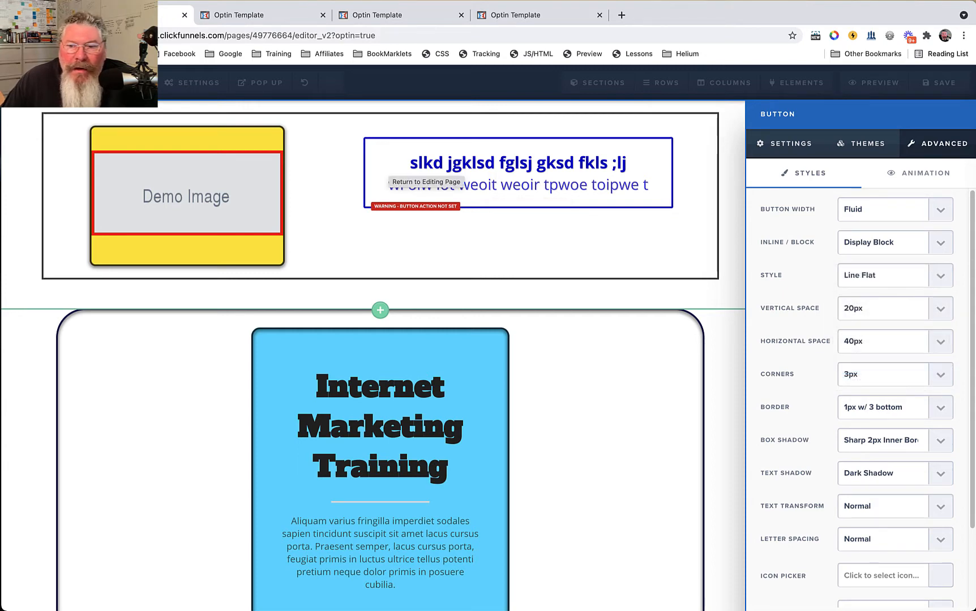
left_click(883, 374)
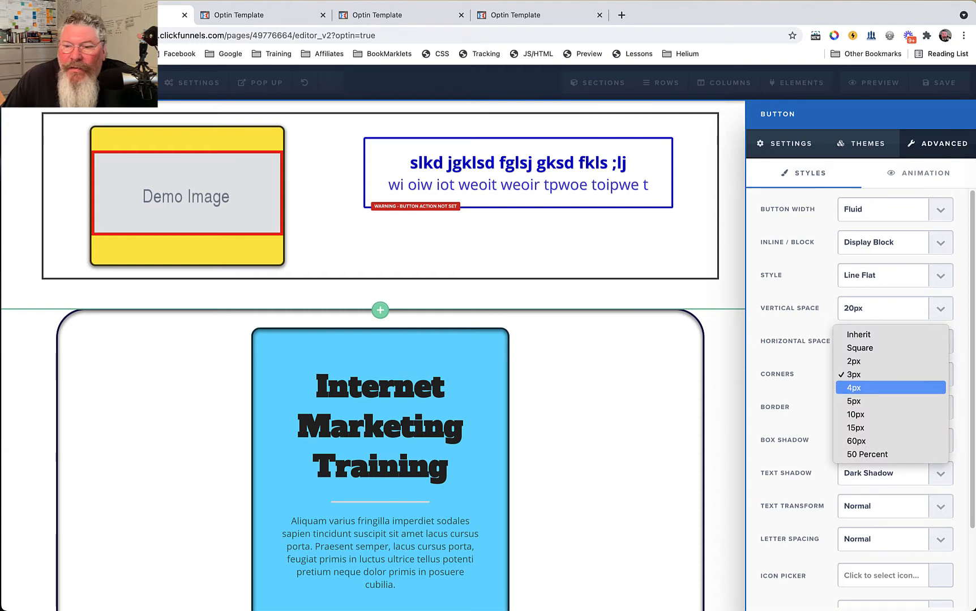
key("Return")
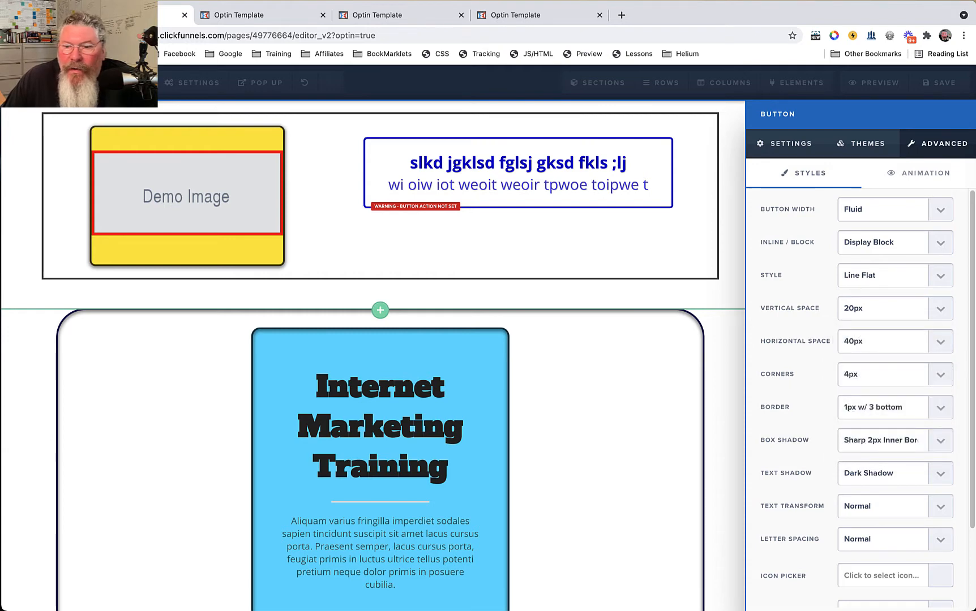
Look through the border options available for the button
left_click(883, 407)
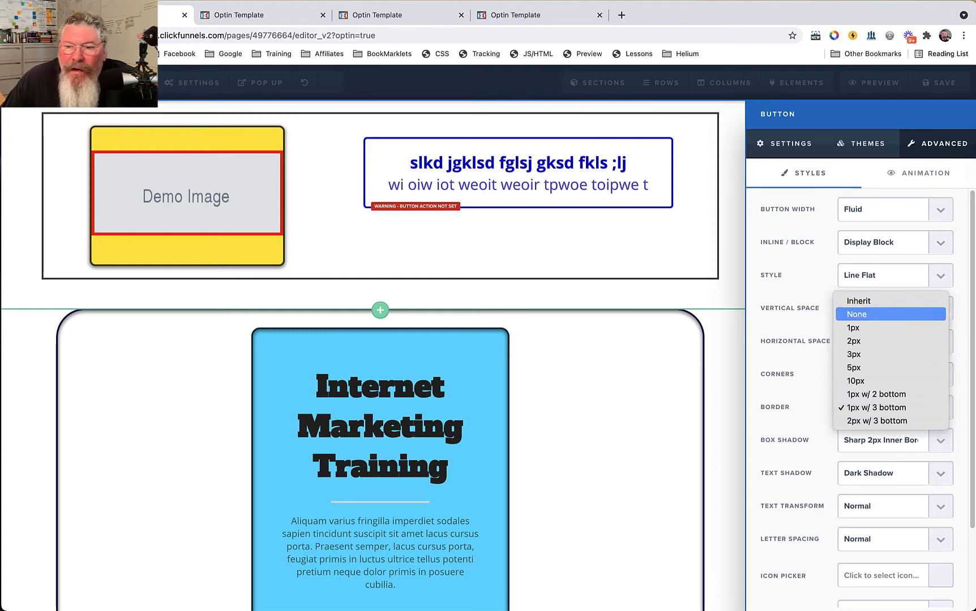
key("Down")
key("Down")
key("Down")
key("Down")
key("Down")
key("Down")
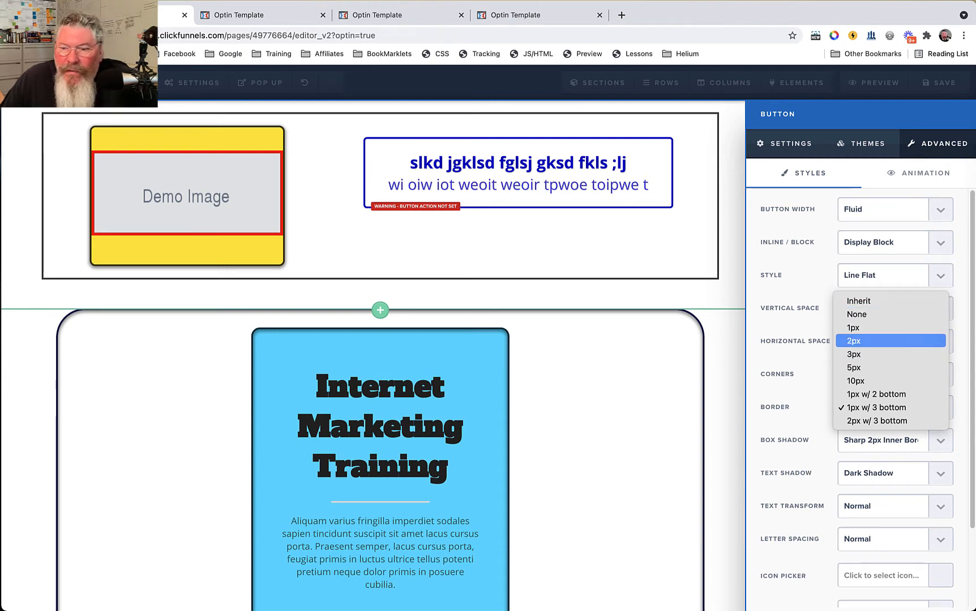
key("Down")
key("Down")
key("Down")
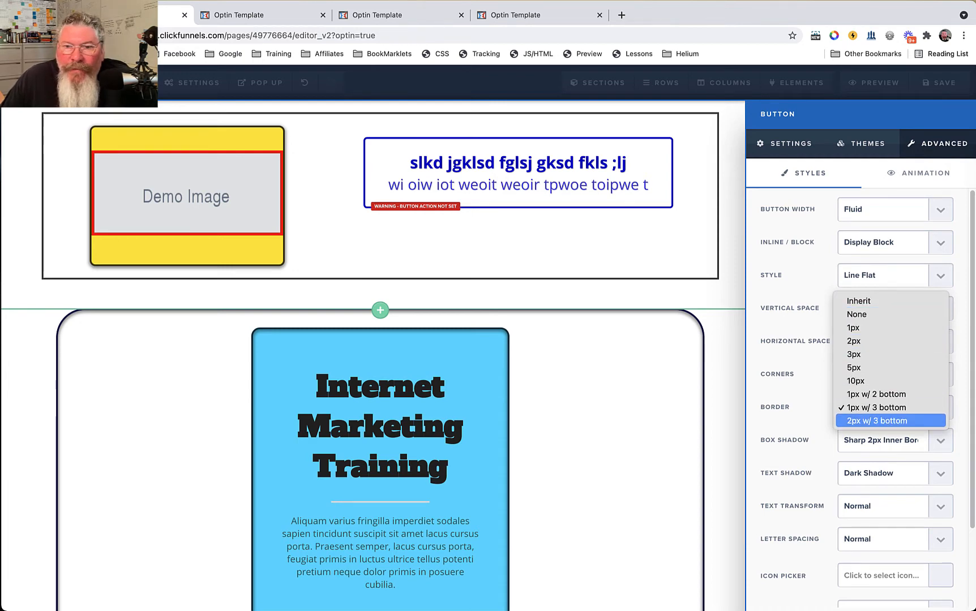
key("Escape")
Switch the button's style to Custom and set its border to 2px w/ 3 bottom
left_click(886, 275)
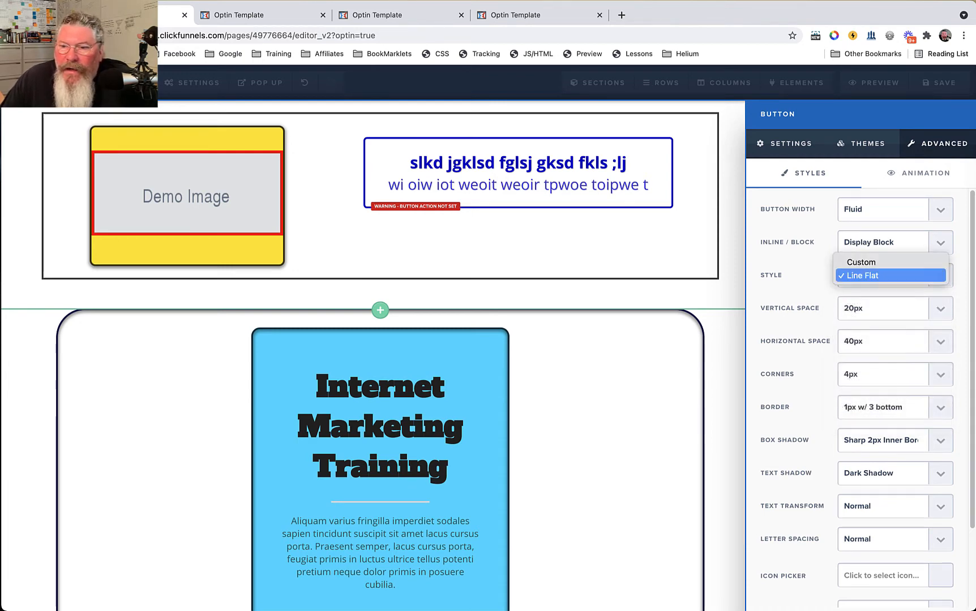
key("Up")
key("Return")
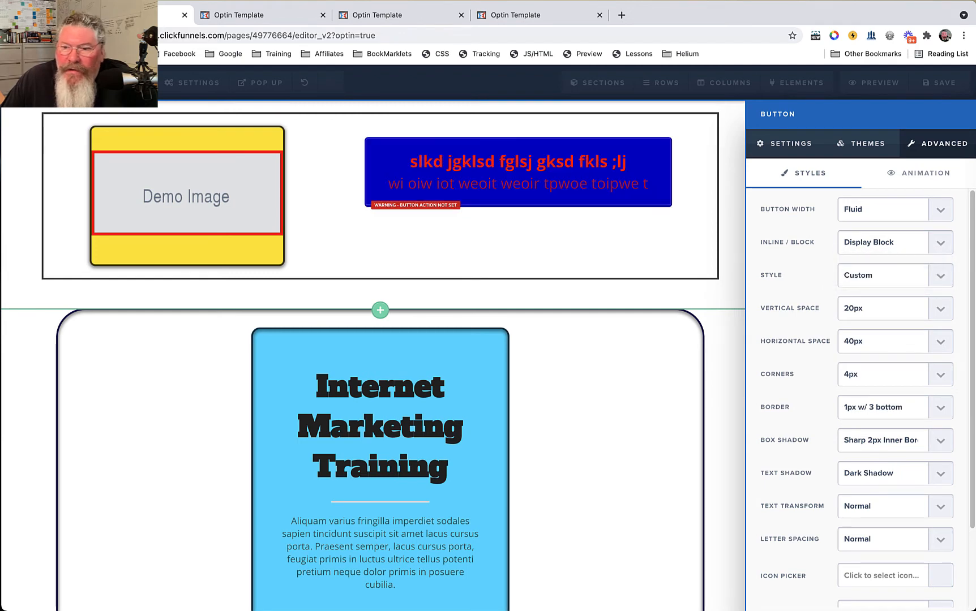
left_click(894, 408)
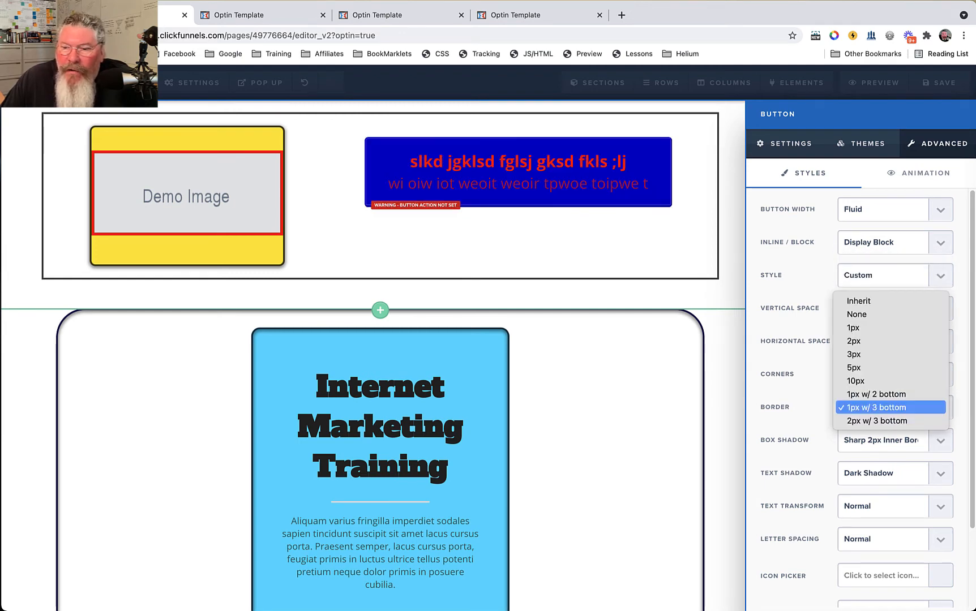
key("Return")
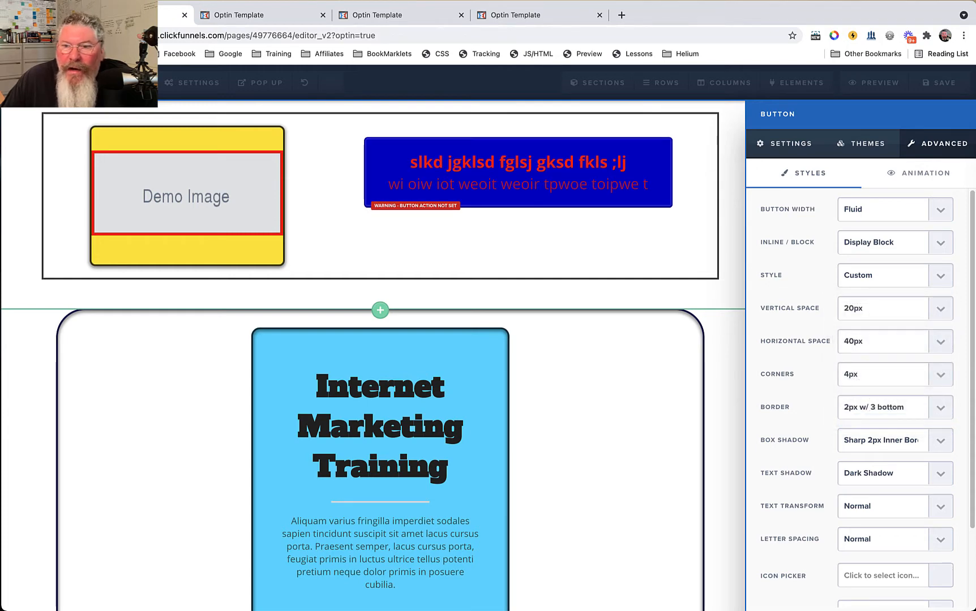
In the button's settings, set the text color to white and the background color to red #ff1500
left_click(784, 143)
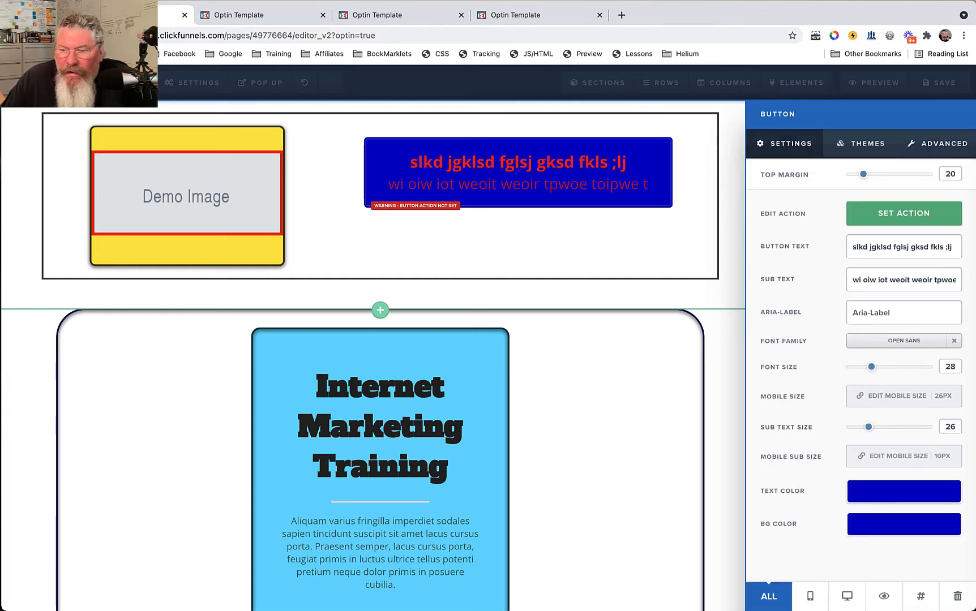
left_click(904, 492)
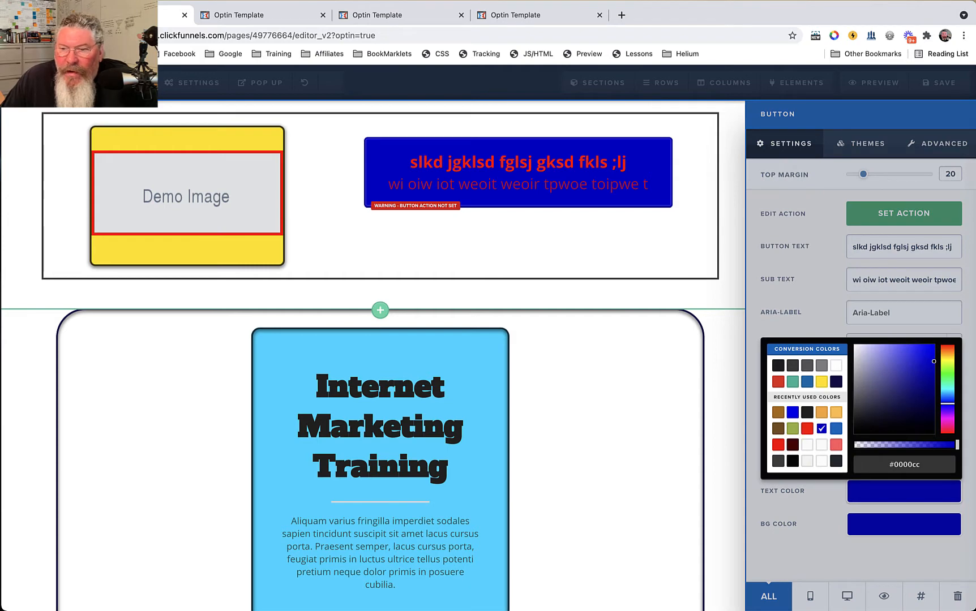
left_click(836, 366)
left_click(904, 524)
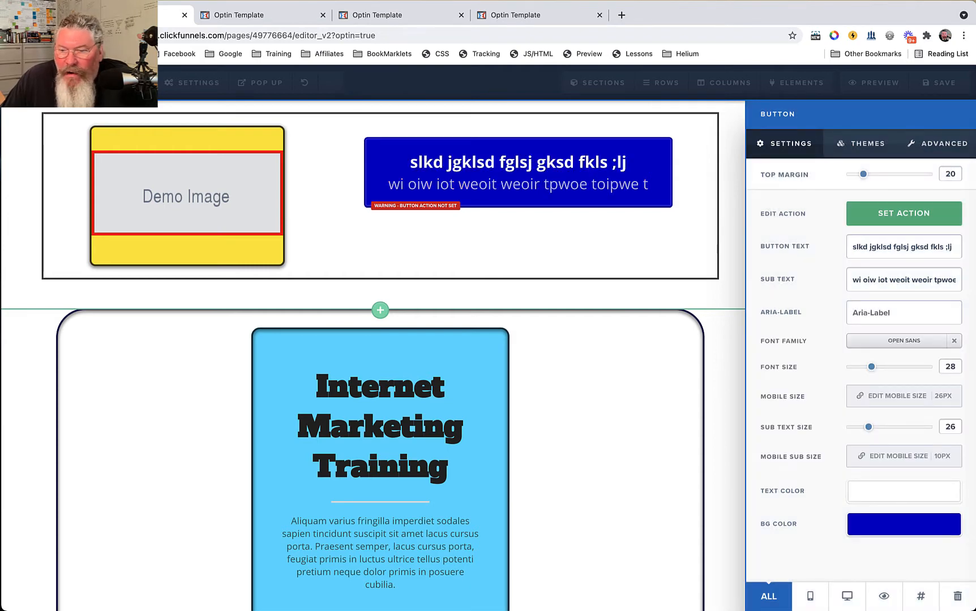
left_click(904, 525)
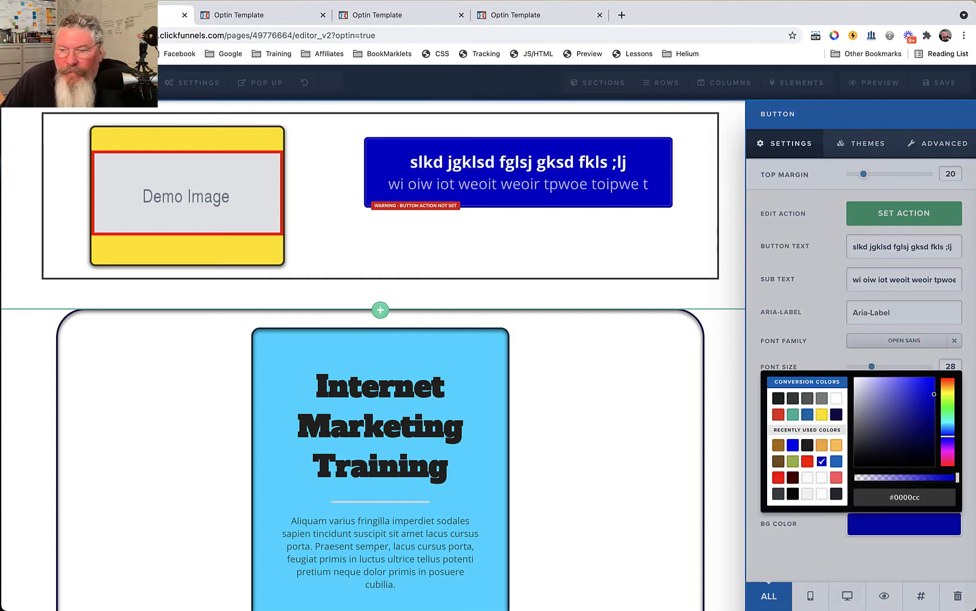
left_click(807, 462)
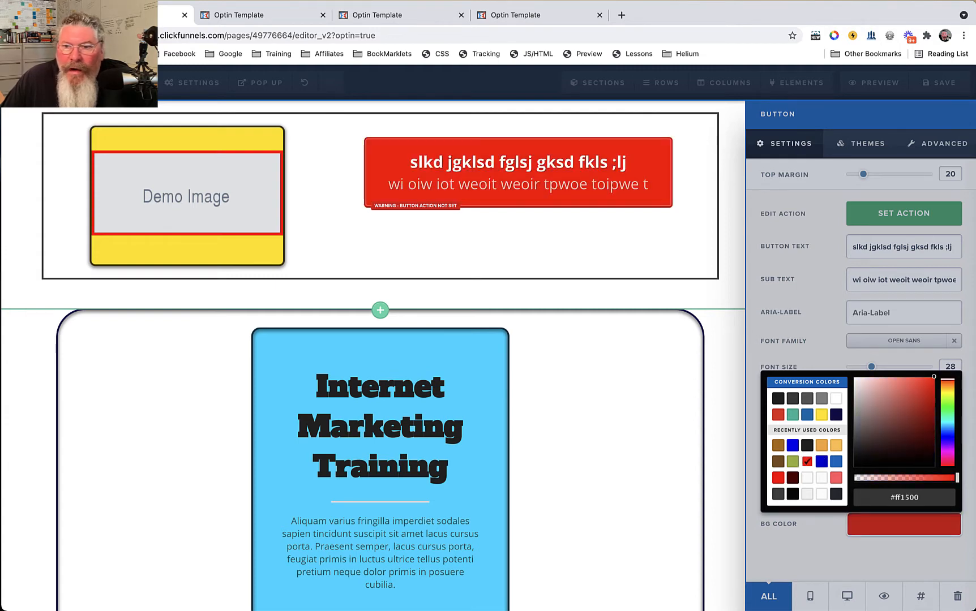
left_click(811, 550)
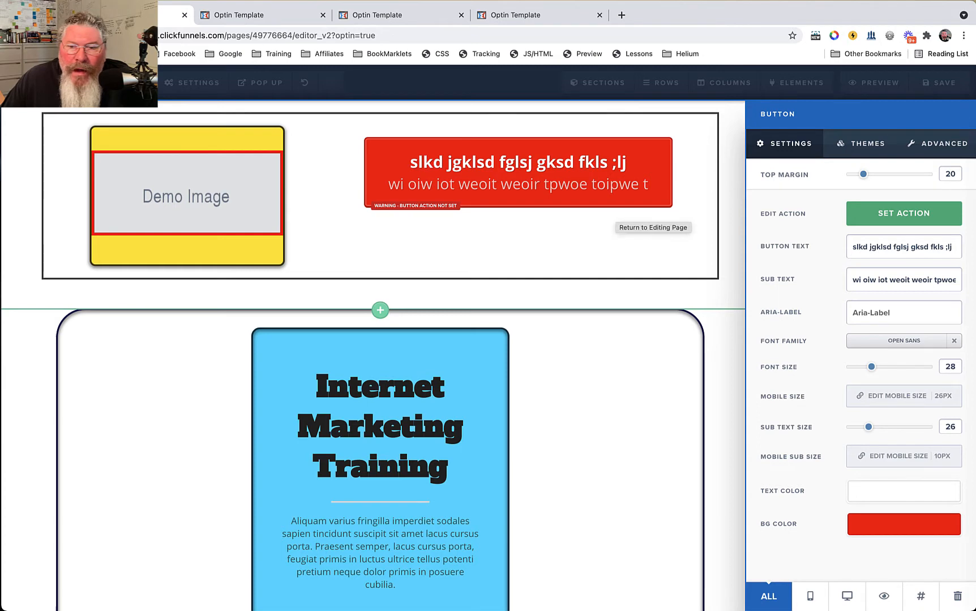
Set the button's border to 1px w/ 3 bottom in its advanced styles
left_click(938, 143)
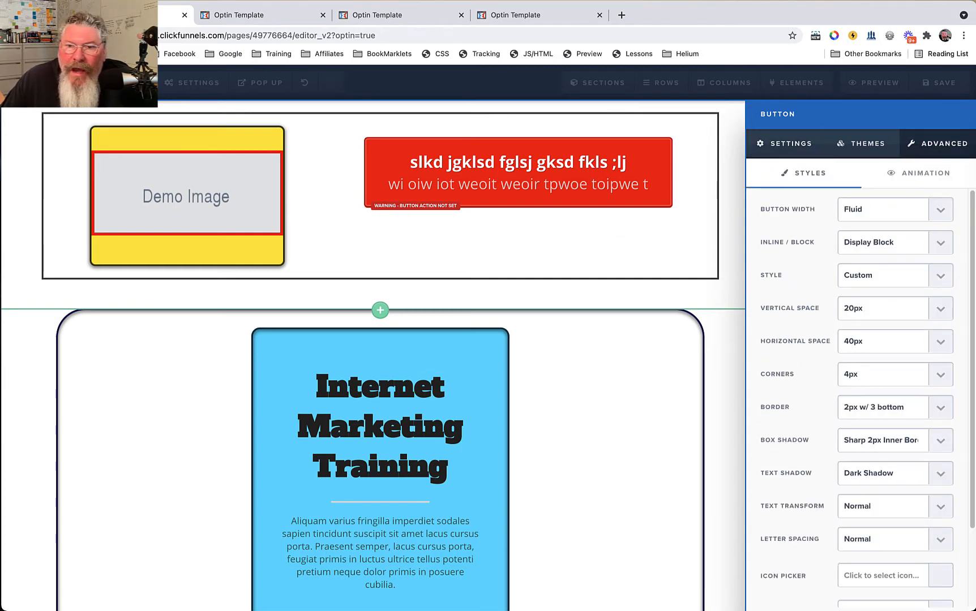
left_click(892, 407)
left_click(891, 395)
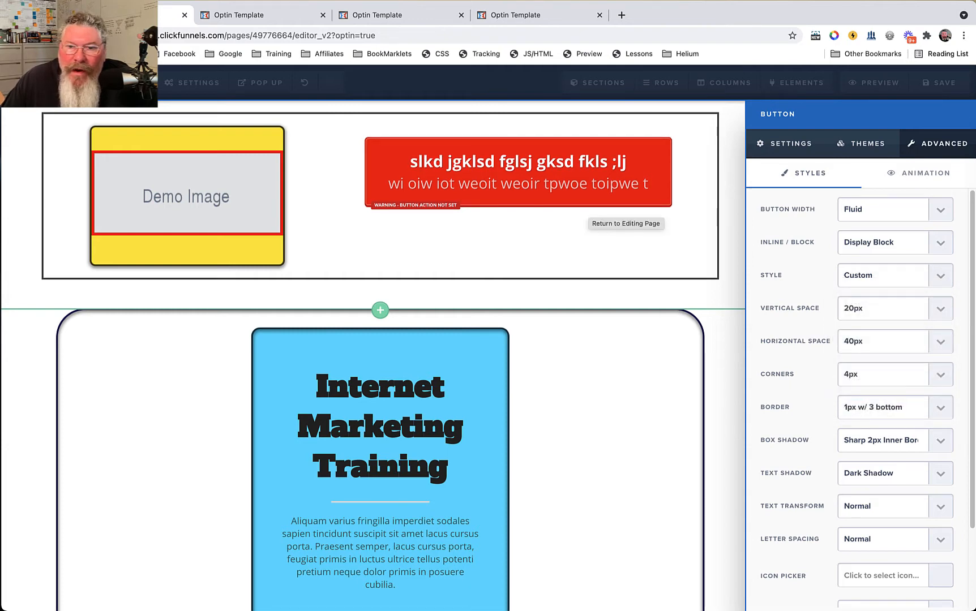
left_click(894, 407)
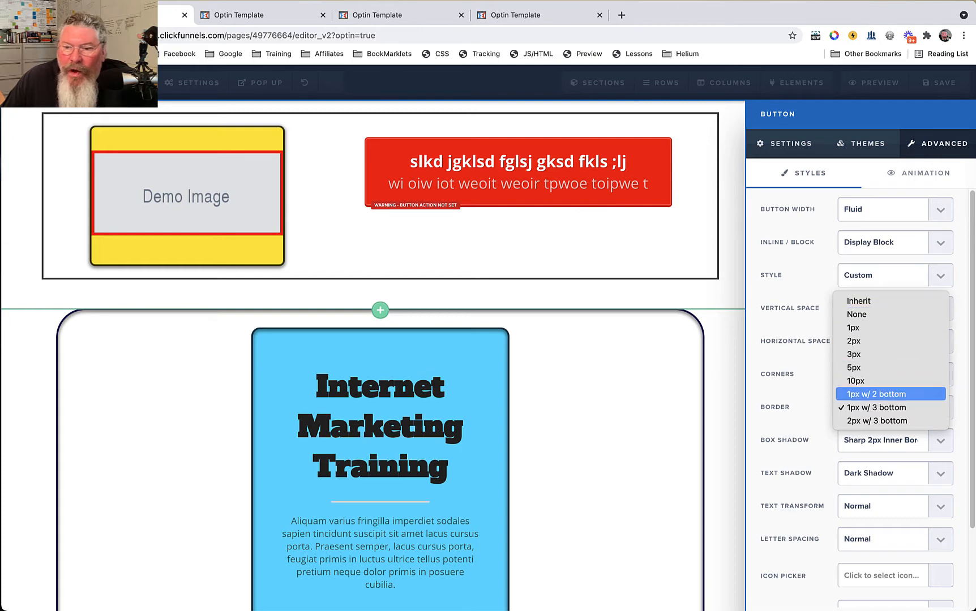
key("Escape")
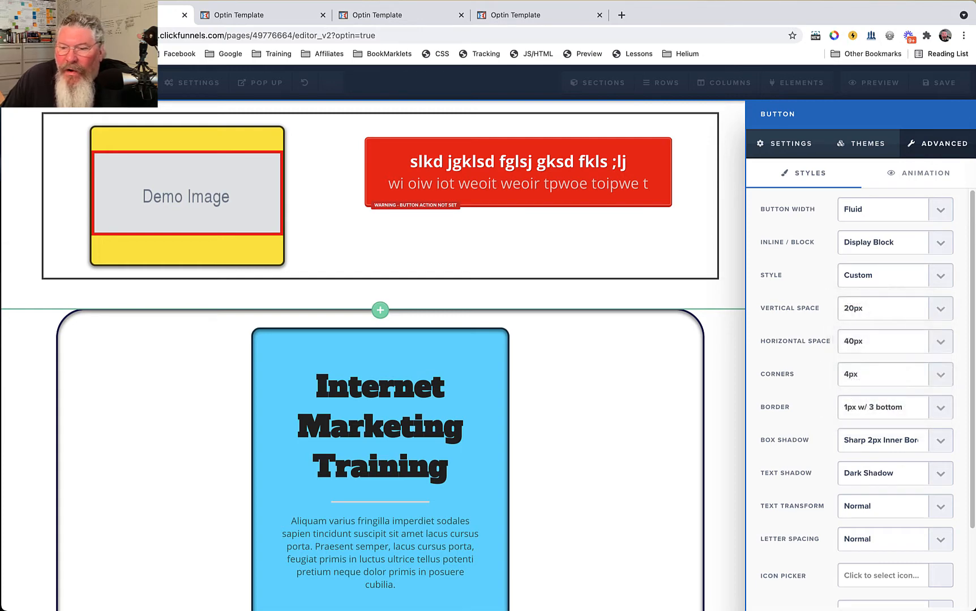
Try Blurry Shadow and Hard Shadow as the button's box shadow, and settle on Highlight On Hover Only
left_click(894, 441)
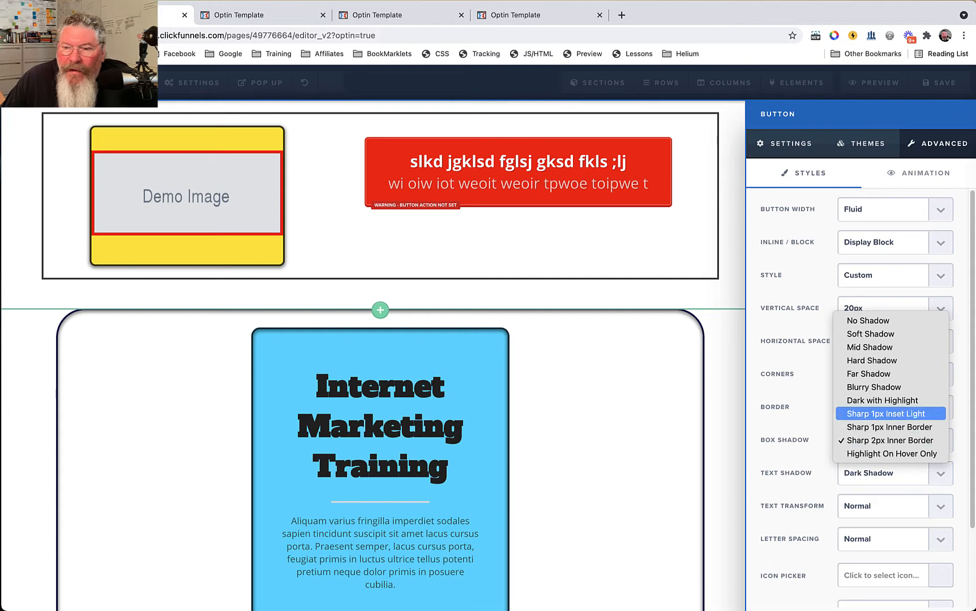
left_click(873, 387)
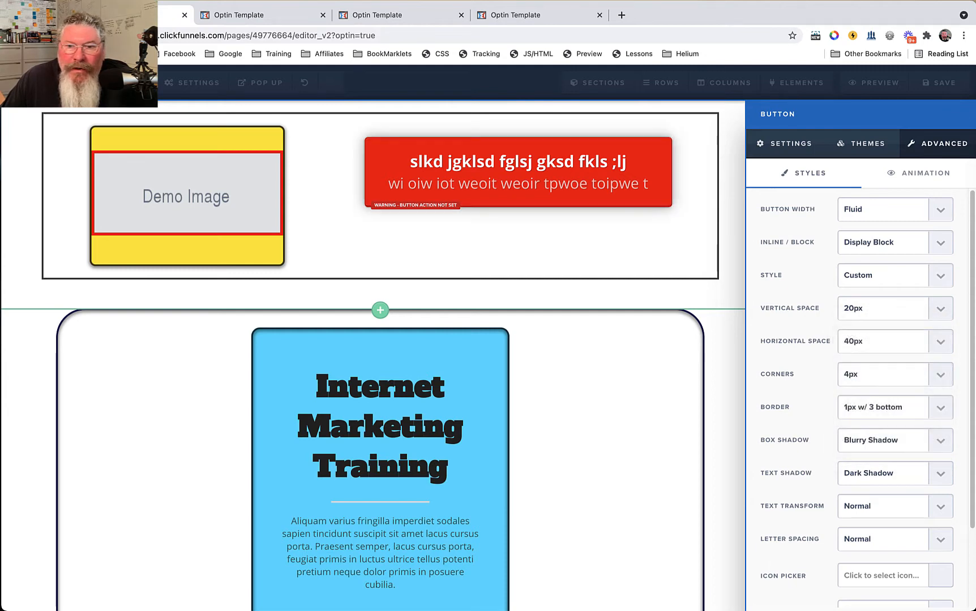
left_click(894, 441)
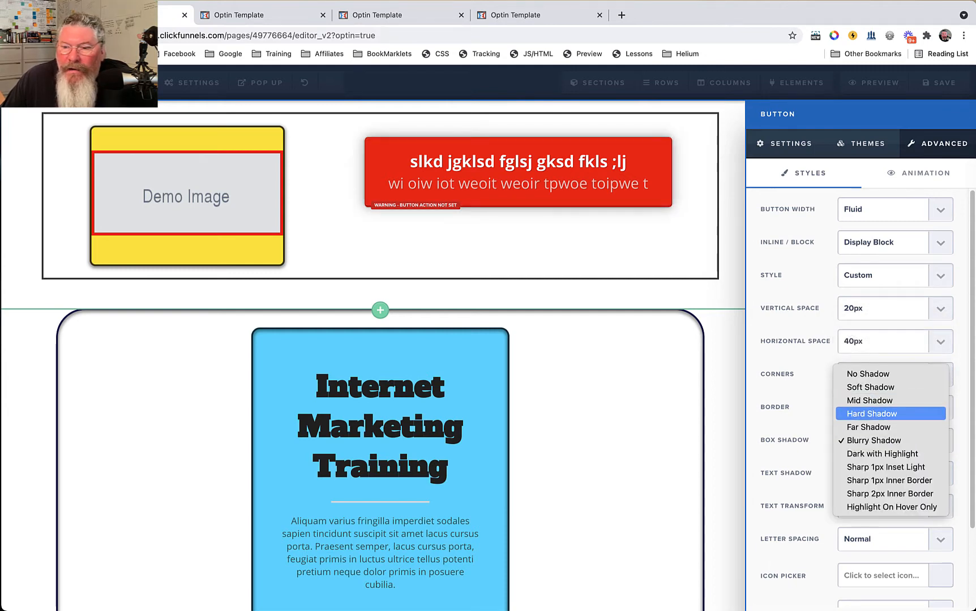
left_click(872, 414)
left_click(894, 440)
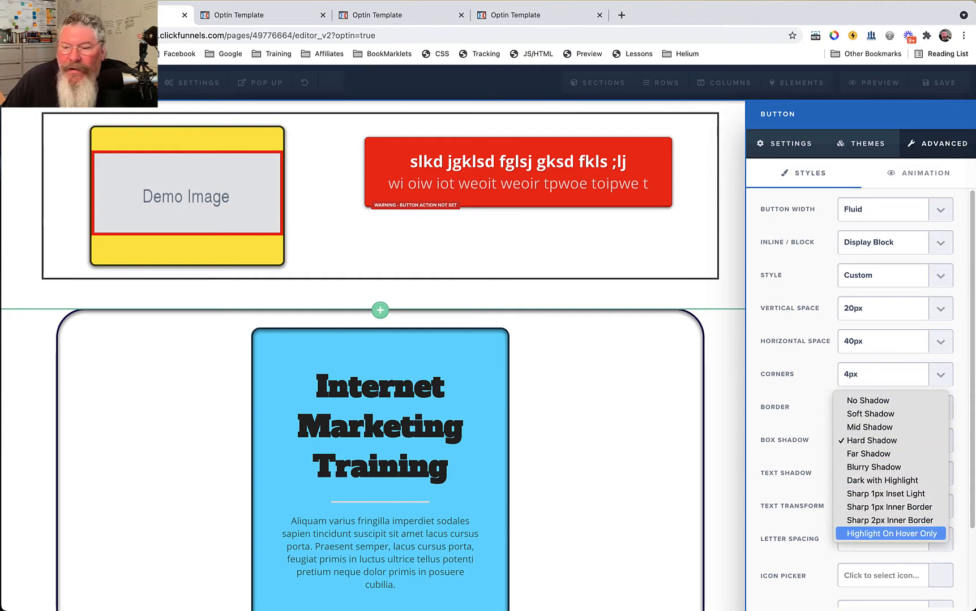
left_click(892, 534)
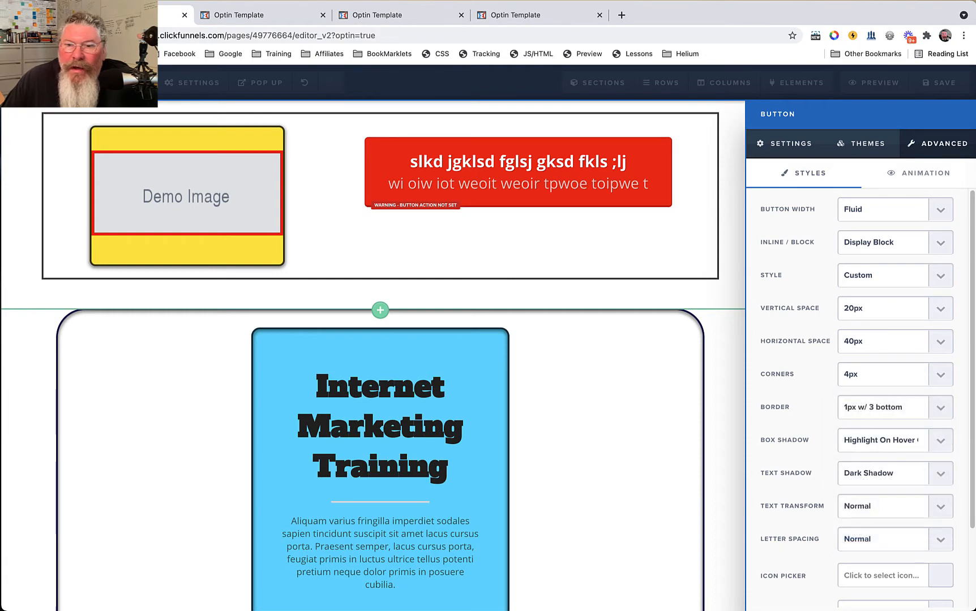
Close the button's settings, save the page and check the button in the page preview
left_click(732, 232)
left_click(939, 83)
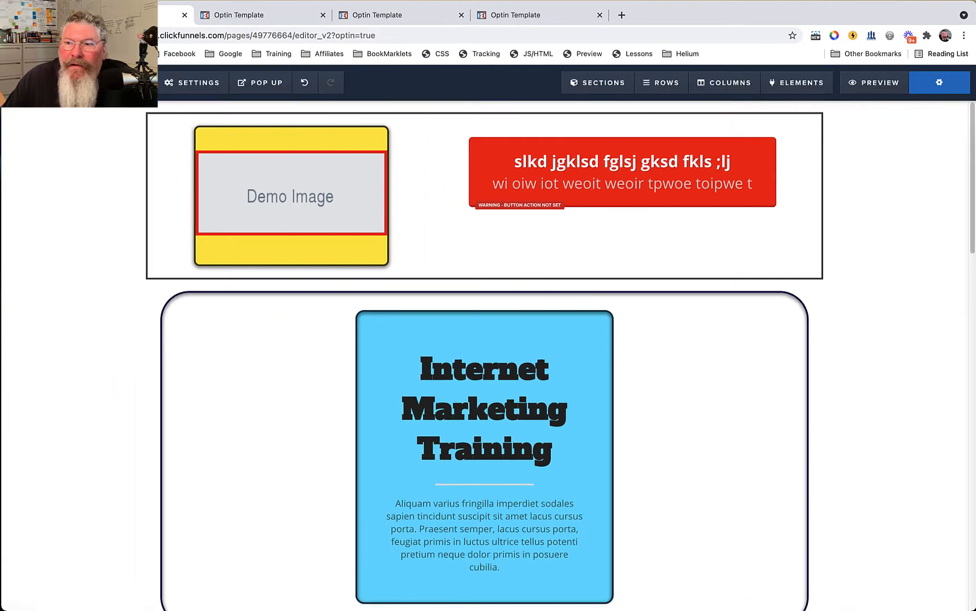
left_click(249, 15)
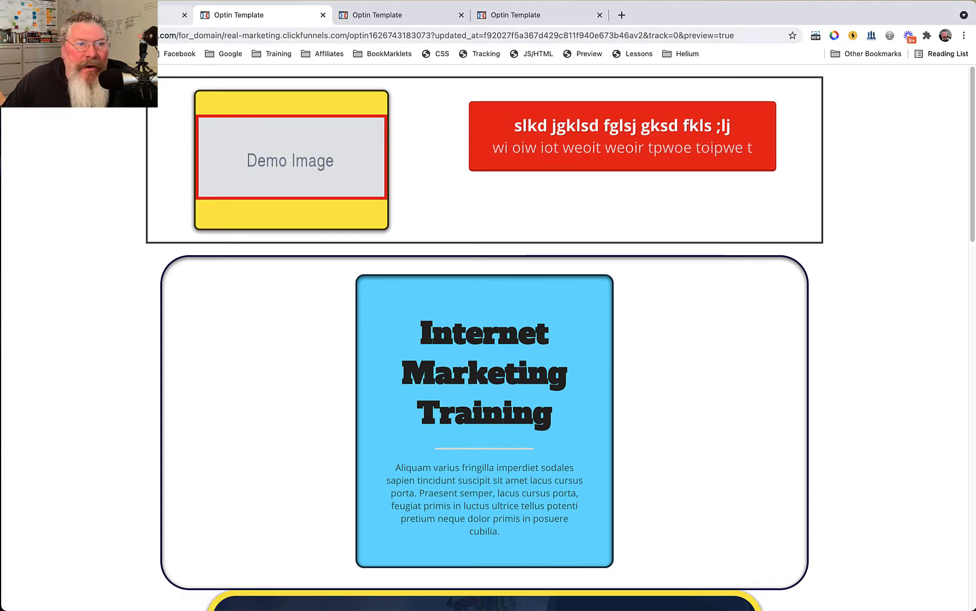
Back in the editor, try Far Shadow as the button's text shadow in its advanced styles, and settle on Blurry Shadow
left_click(136, 15)
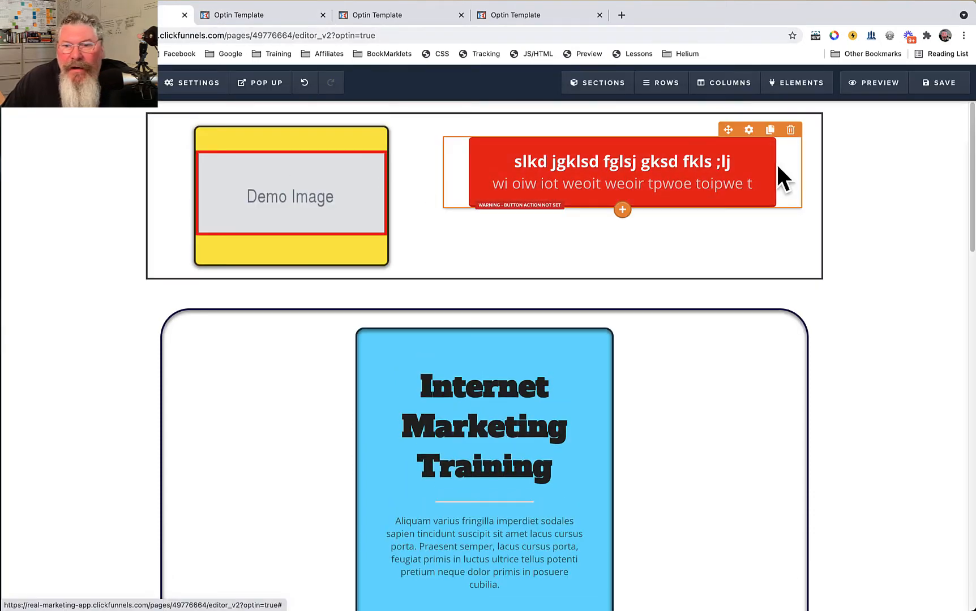
left_click(748, 130)
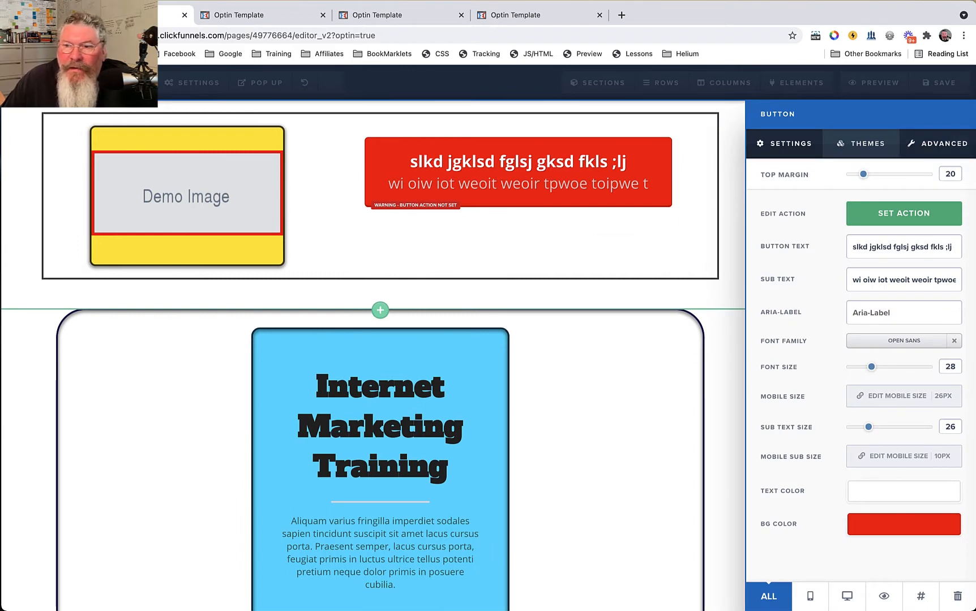
left_click(937, 144)
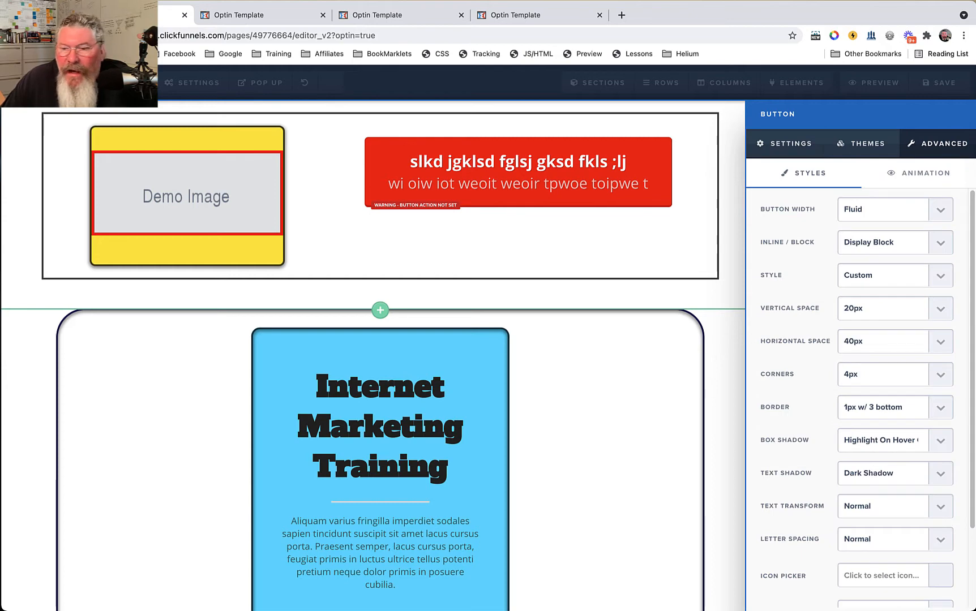
scroll(860, 396, "down", 3)
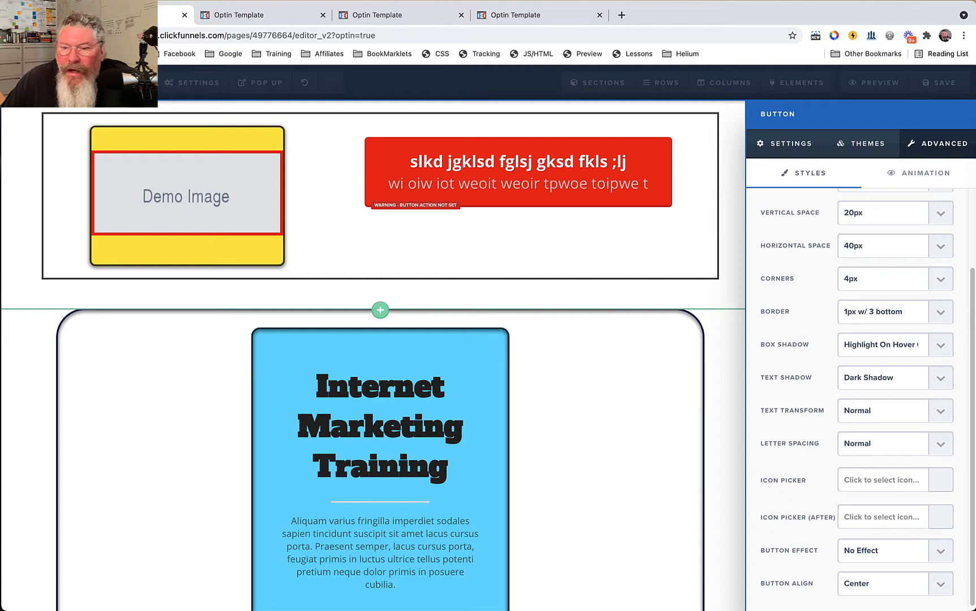
left_click(895, 378)
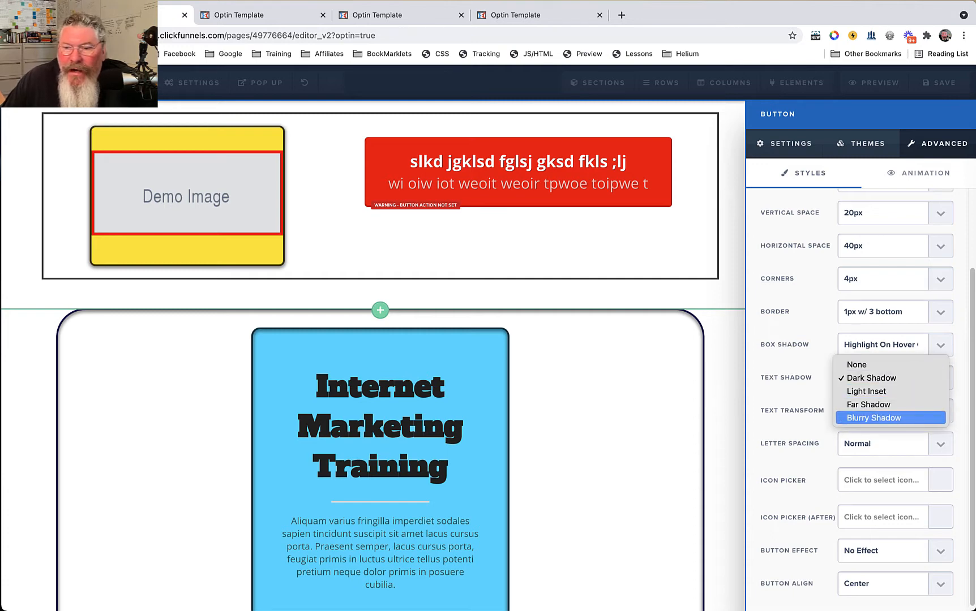
left_click(883, 404)
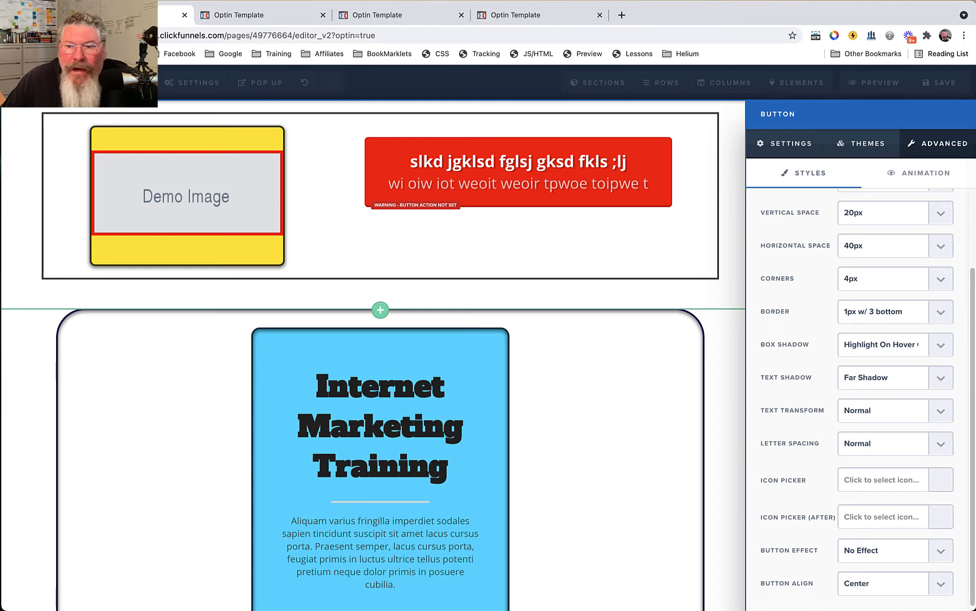
left_click(883, 378)
left_click(873, 391)
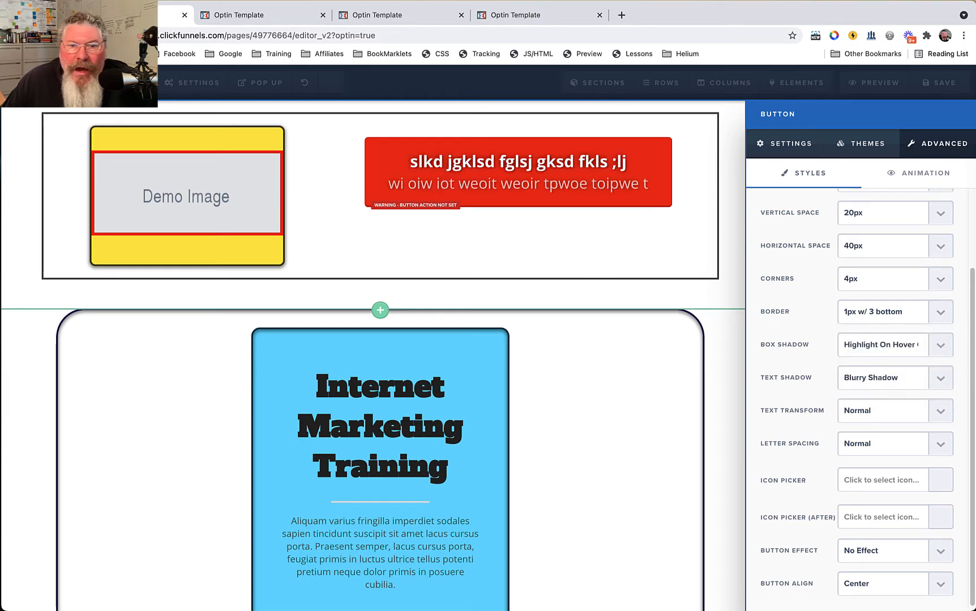
Try Uppercase and Lowercase as the button's text transform, and settle on Capitalize
left_click(883, 410)
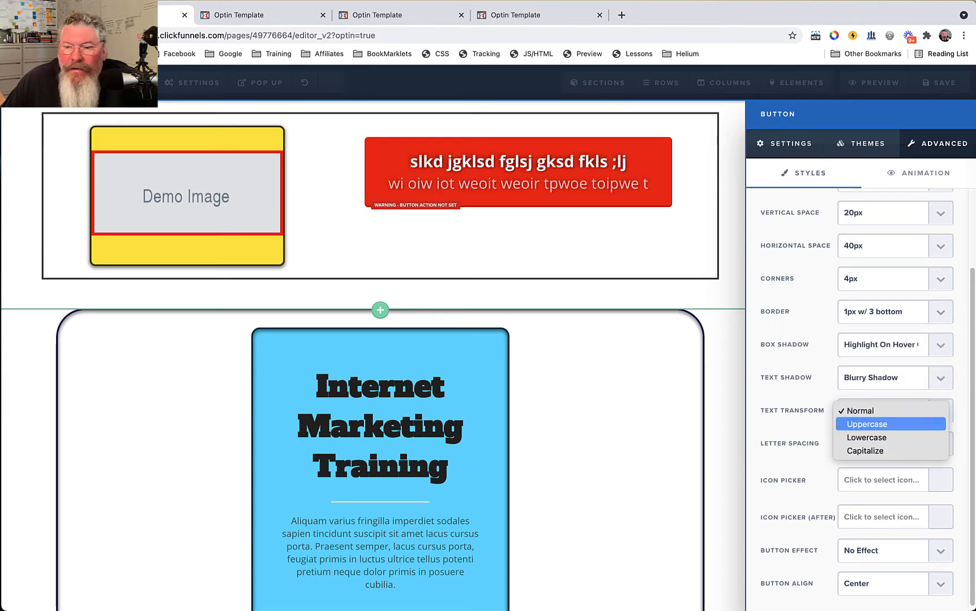
left_click(864, 423)
left_click(881, 416)
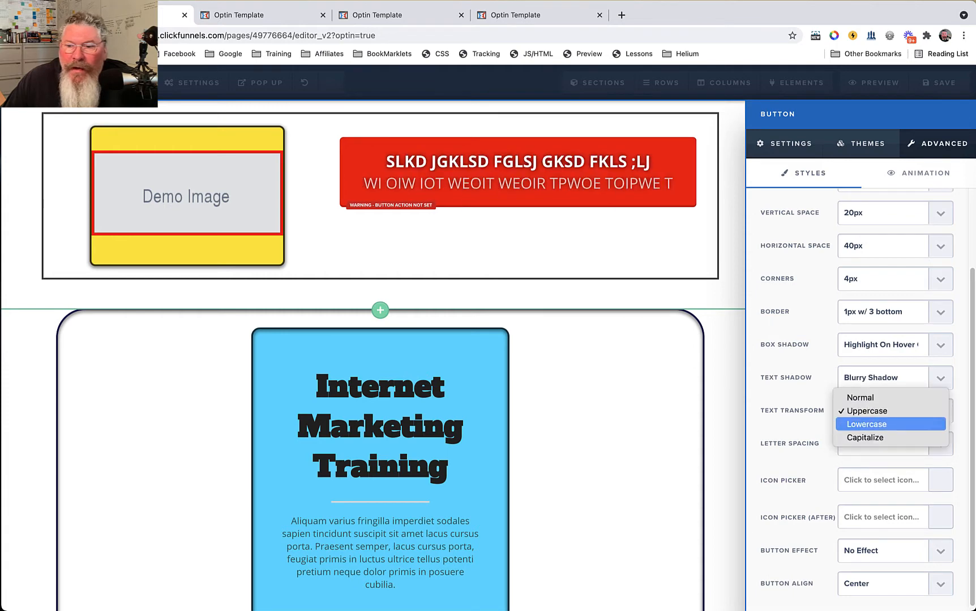
left_click(866, 424)
left_click(880, 417)
left_click(865, 424)
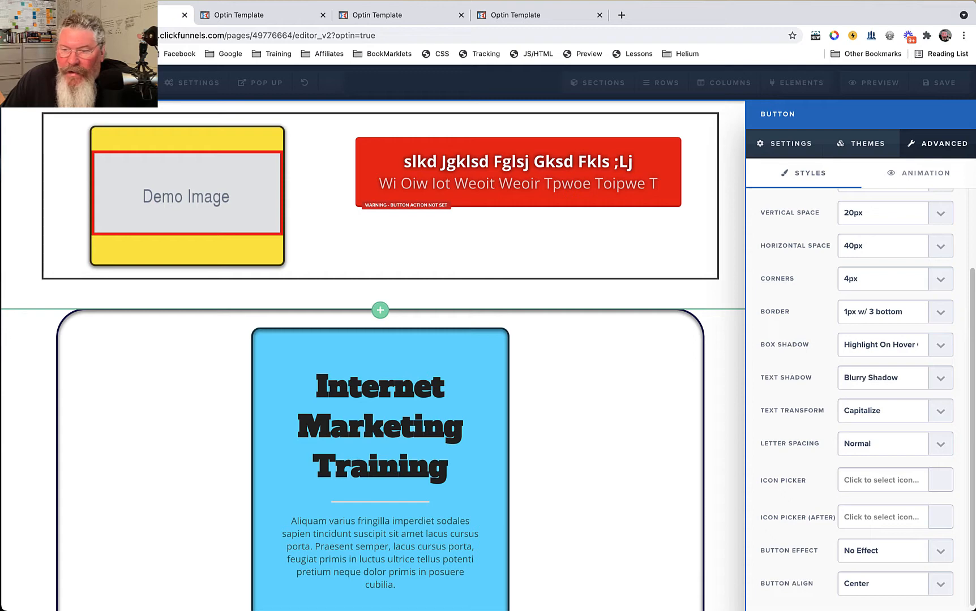
Try fa-address-book as the icon before the button text, and settle on fas fa-address-card
left_click(883, 480)
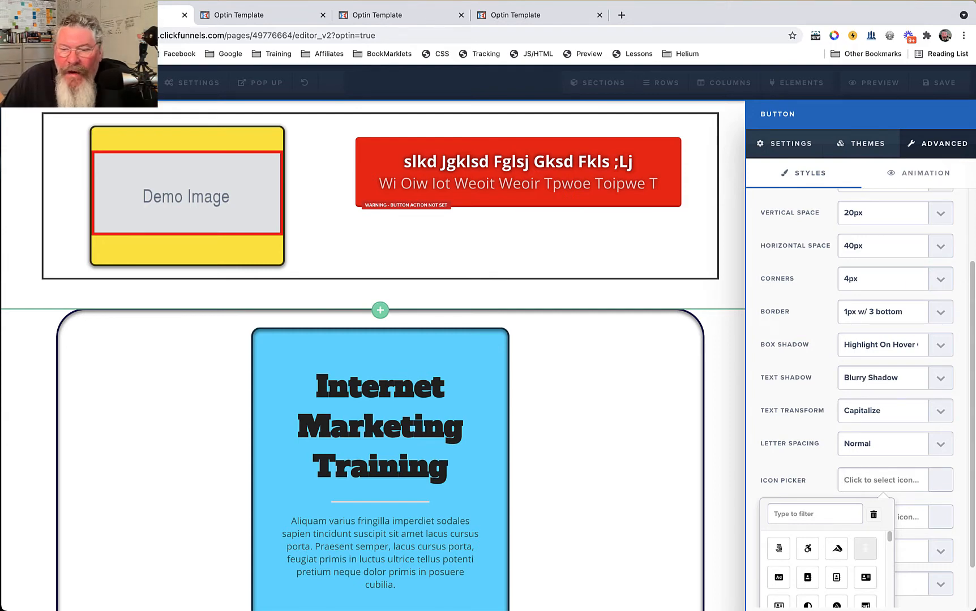
left_click(836, 578)
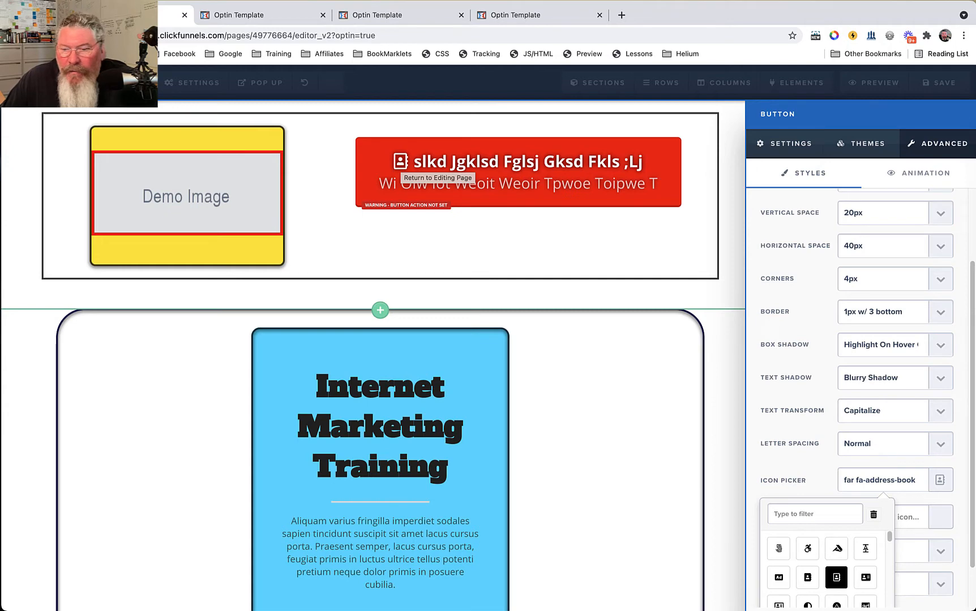
left_click(865, 578)
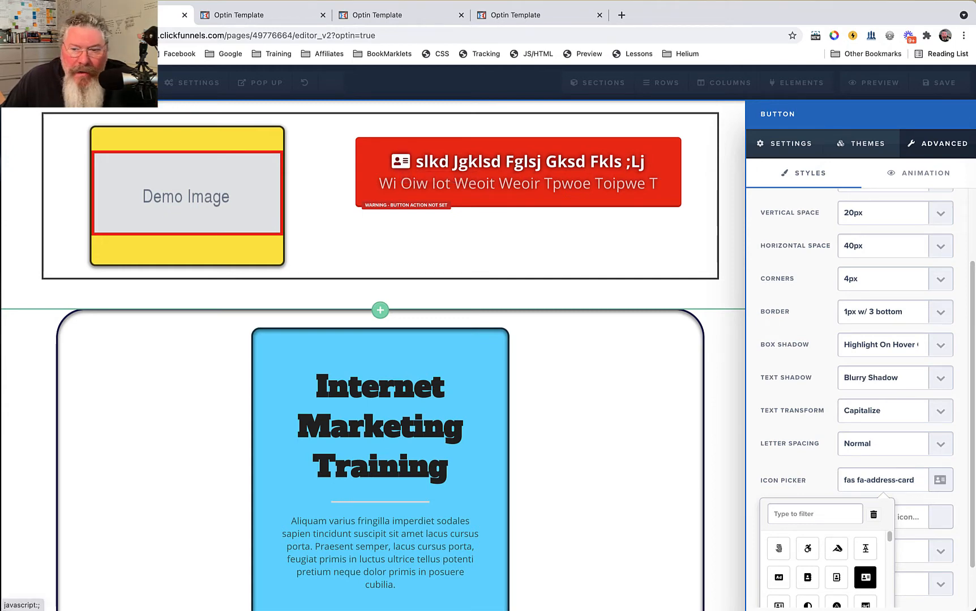
left_click(797, 463)
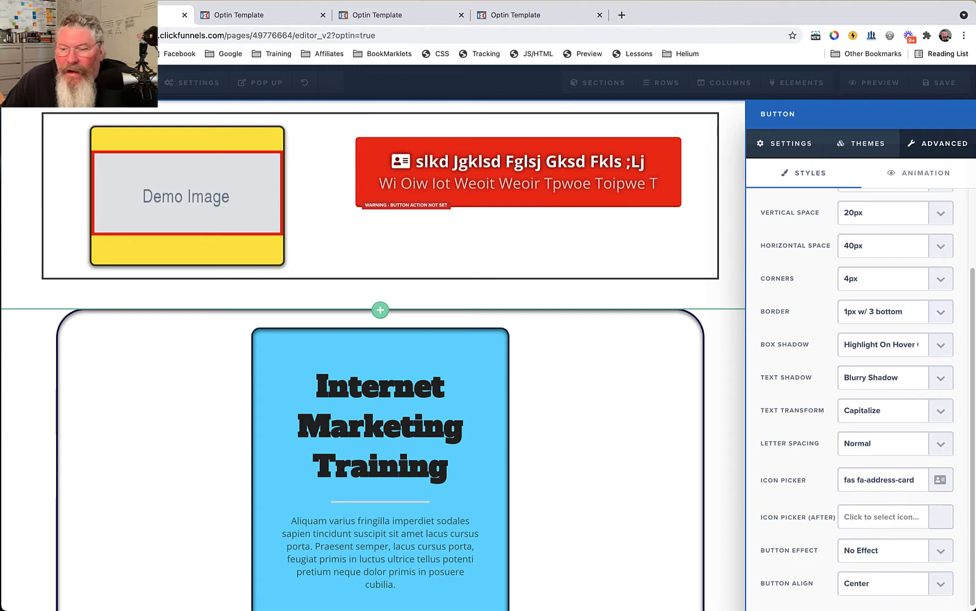
Add the fab fa-accusoft icon after the button text
left_click(883, 517)
scroll(837, 528, "down", 2)
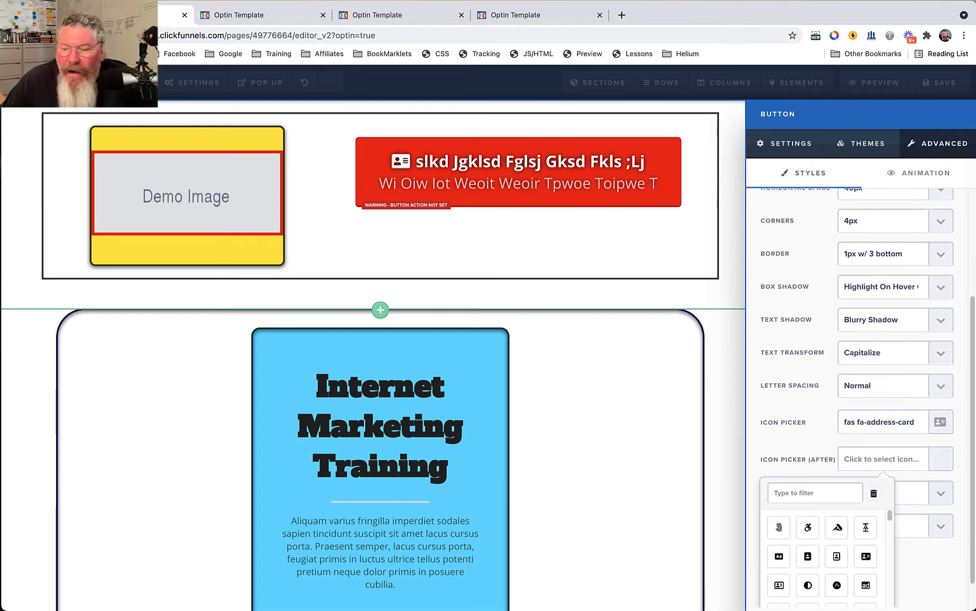
left_click(837, 528)
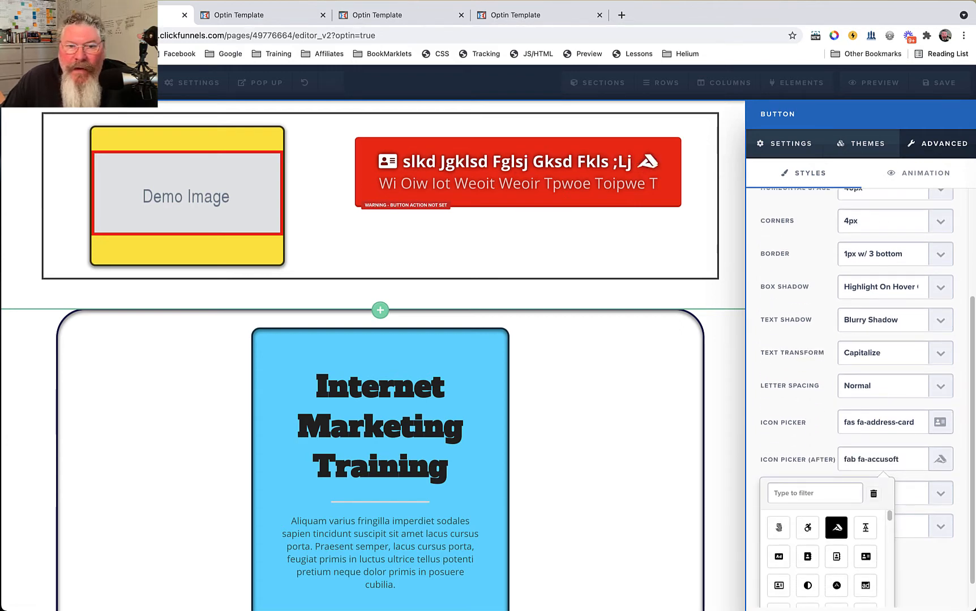
Add a leading space to the button text and set the icon after it to fas fa-adjust
left_click(785, 143)
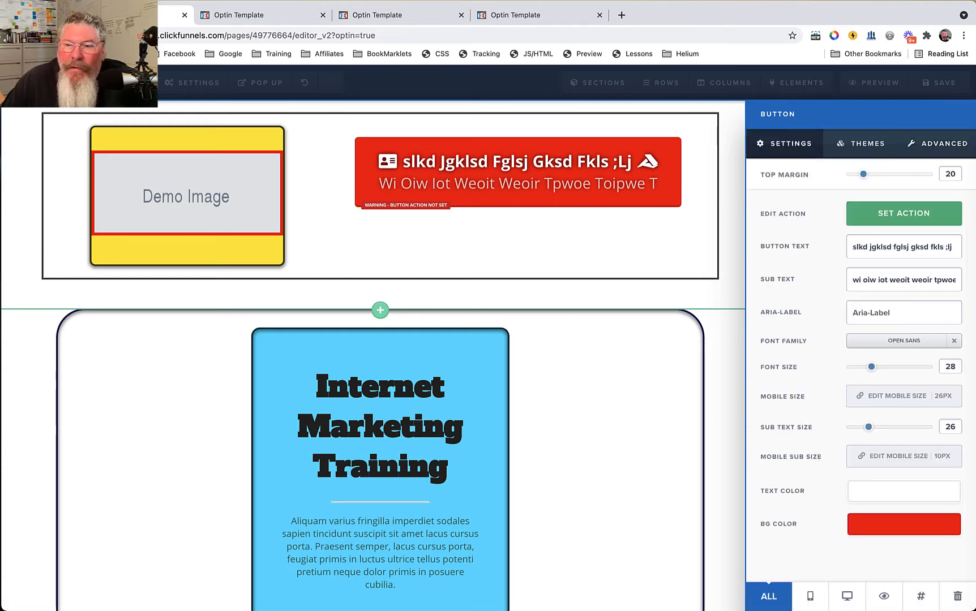
left_click(853, 247)
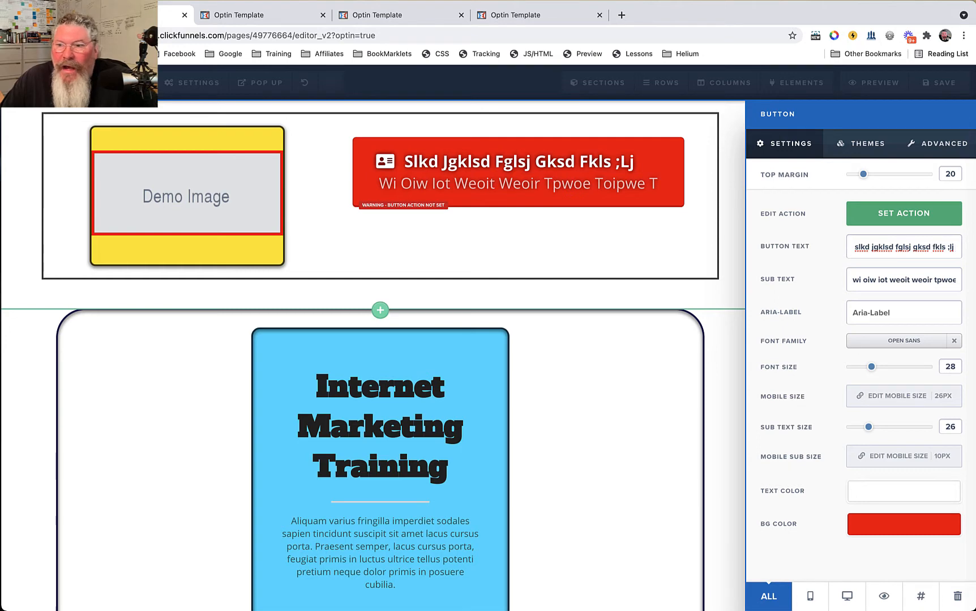
left_click(937, 144)
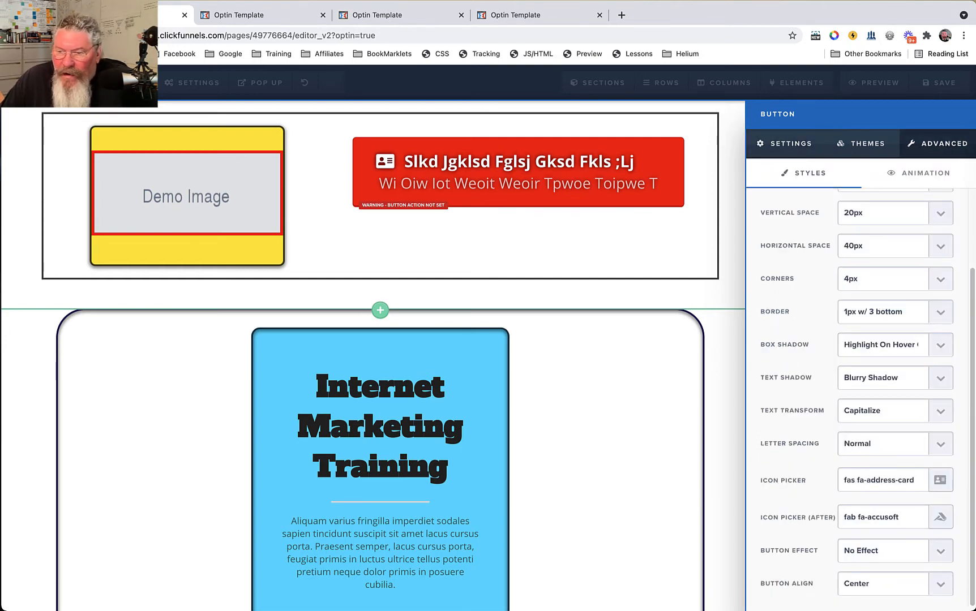
left_click(879, 517)
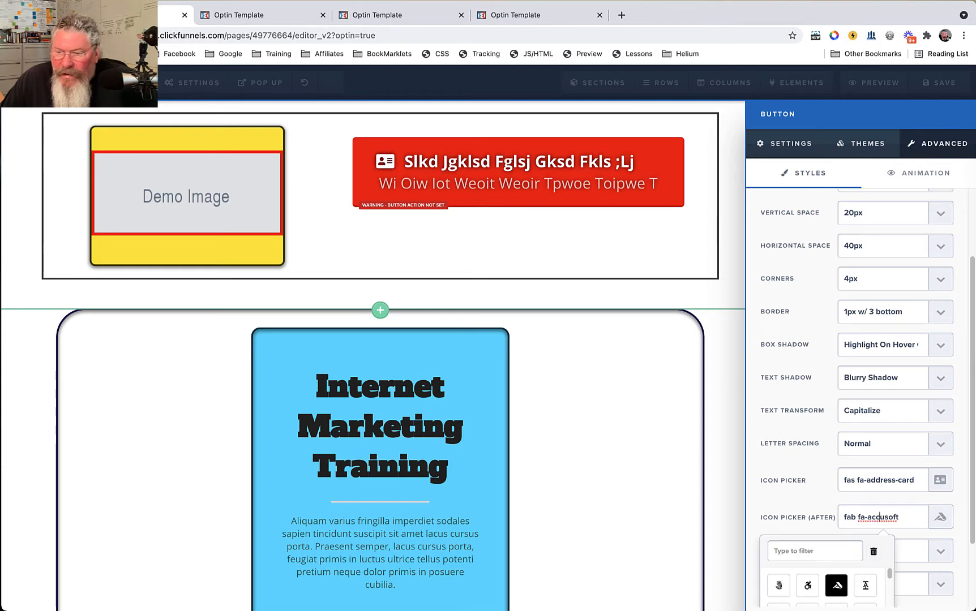
scroll(837, 556, "down", 2)
left_click(808, 556)
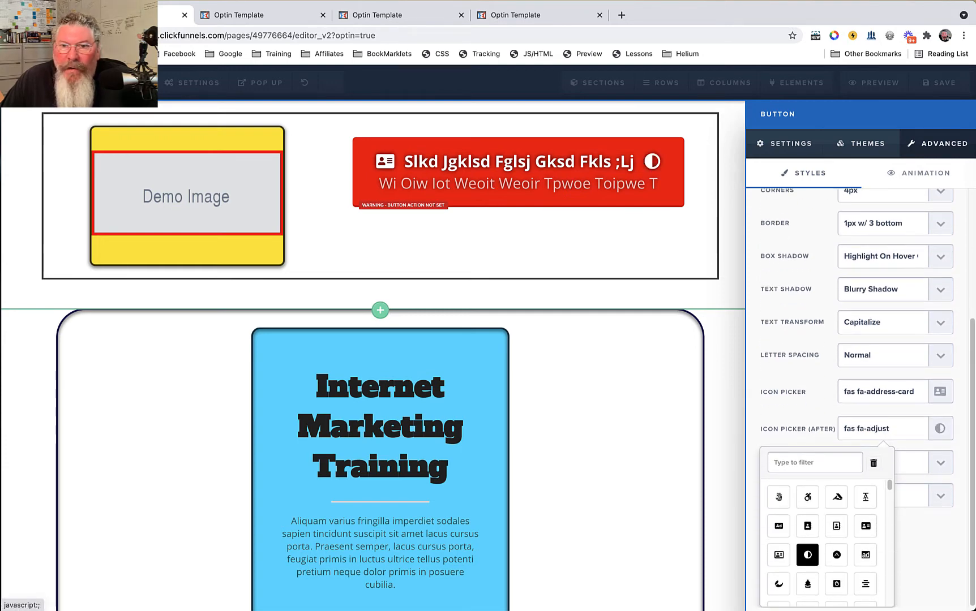
left_click(931, 557)
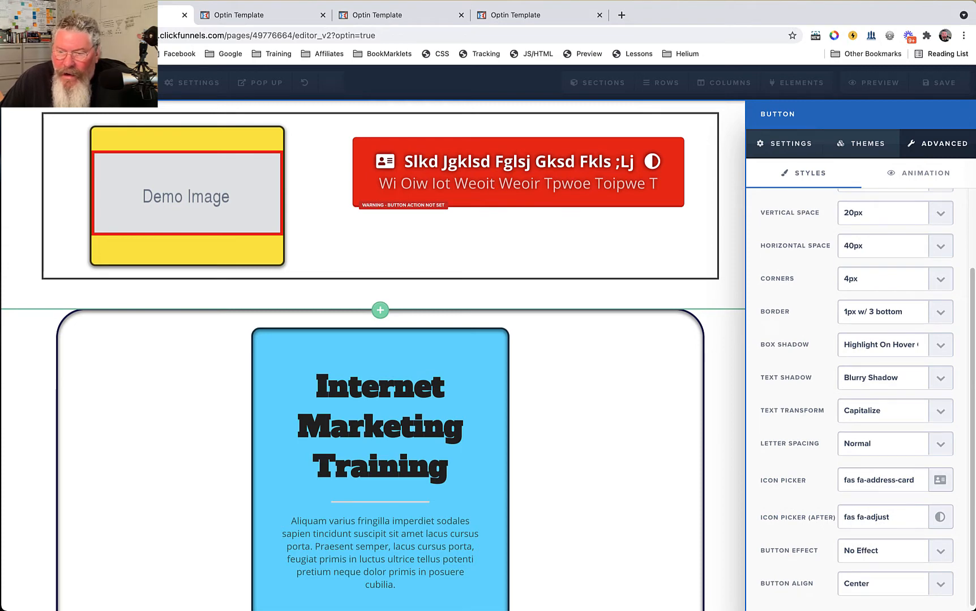
Try Pulse Glow, Rocking and Bounce as the button effect, and settle on Elevate (hover)
left_click(883, 551)
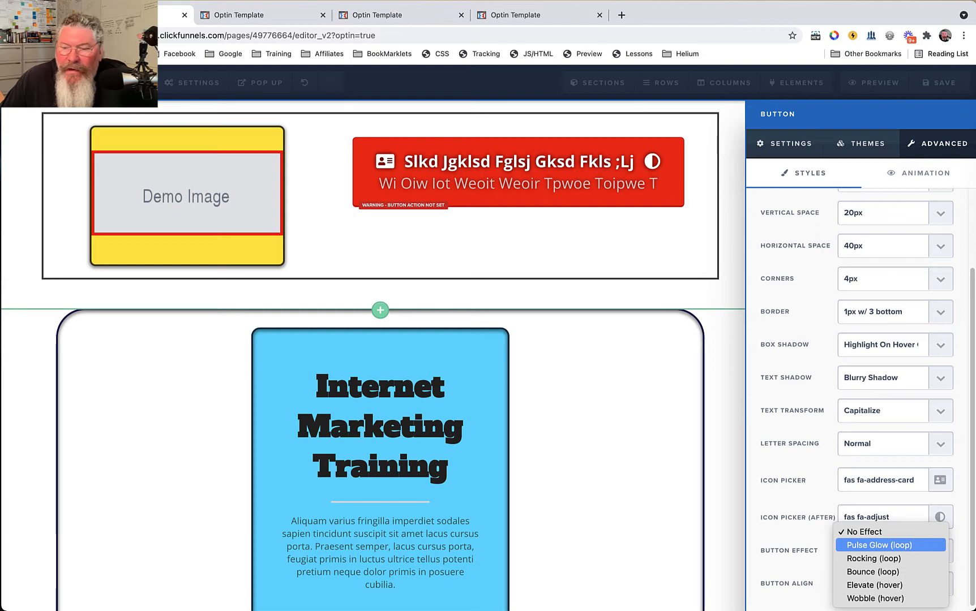
key("Return")
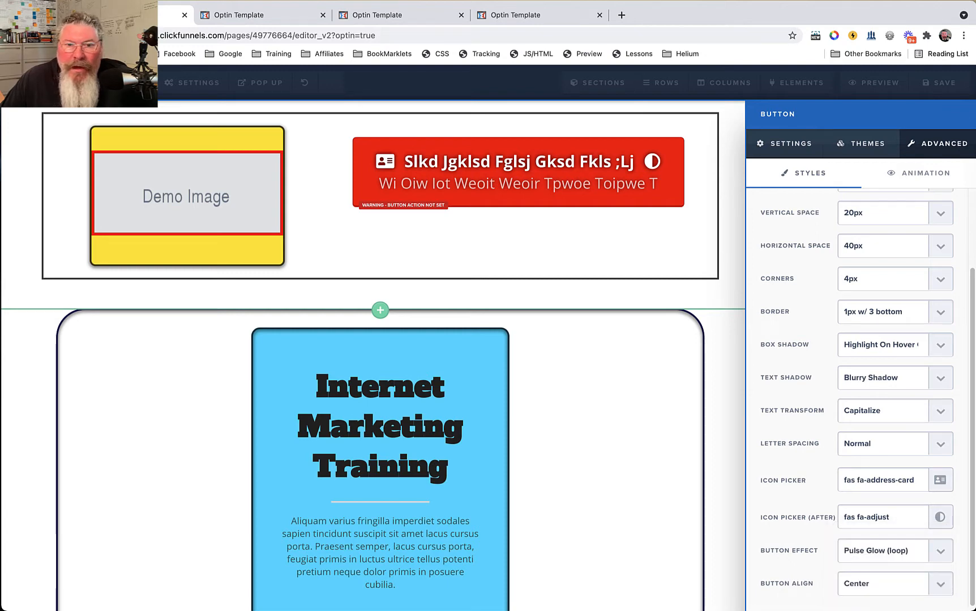
key("space")
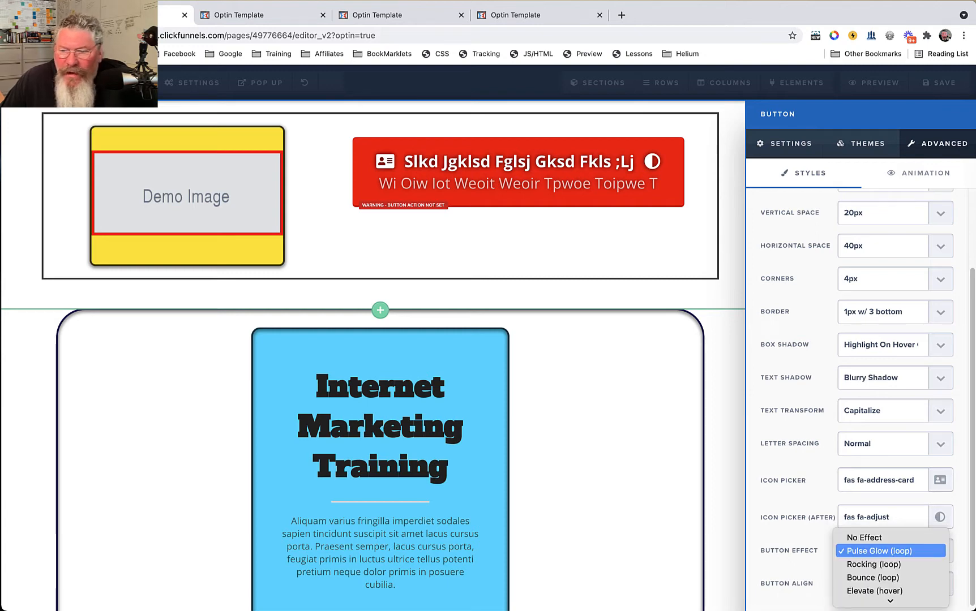
key("Down")
key("Return")
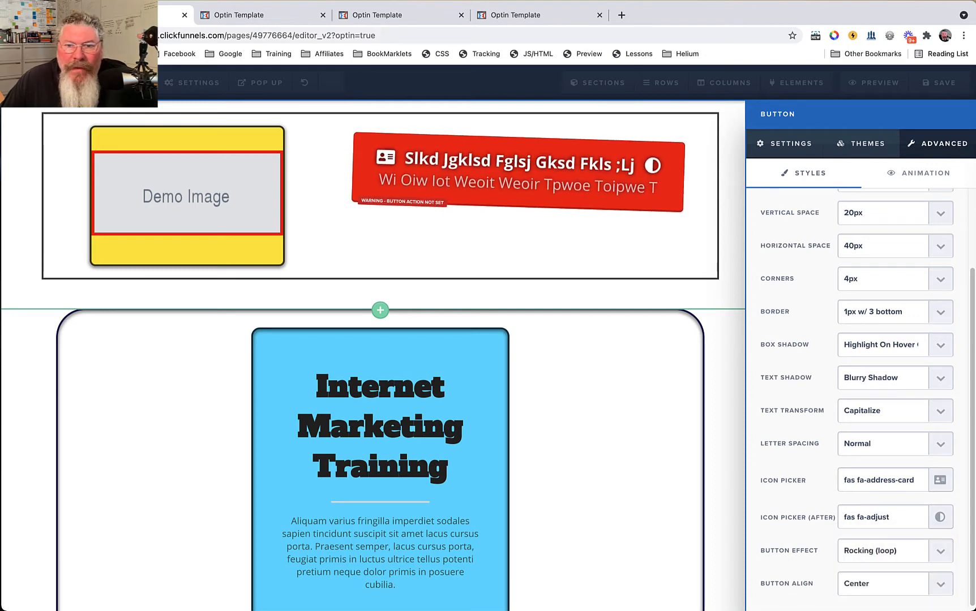
key("space")
key("Down")
key("Return")
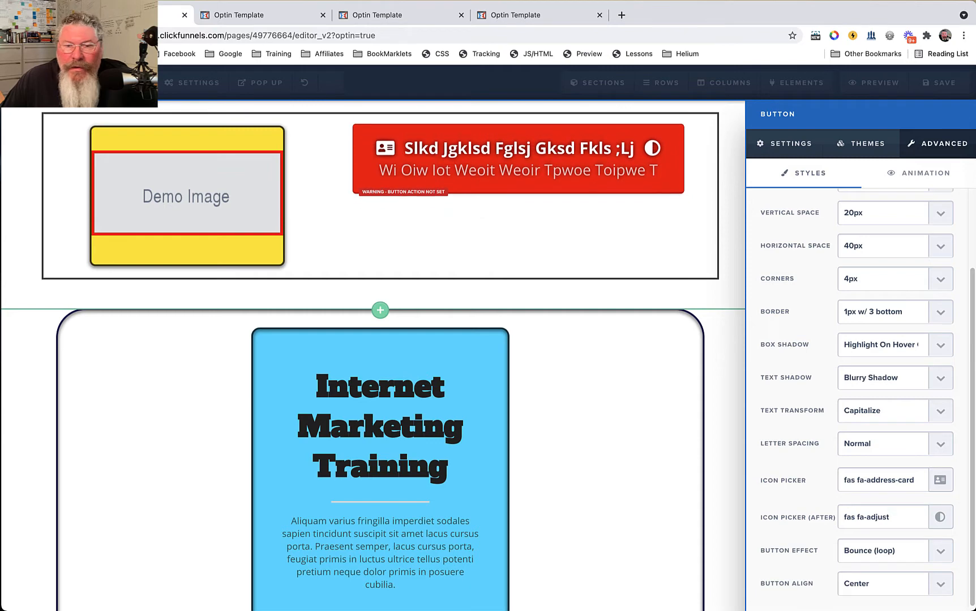
key("space")
key("Down")
key("Down")
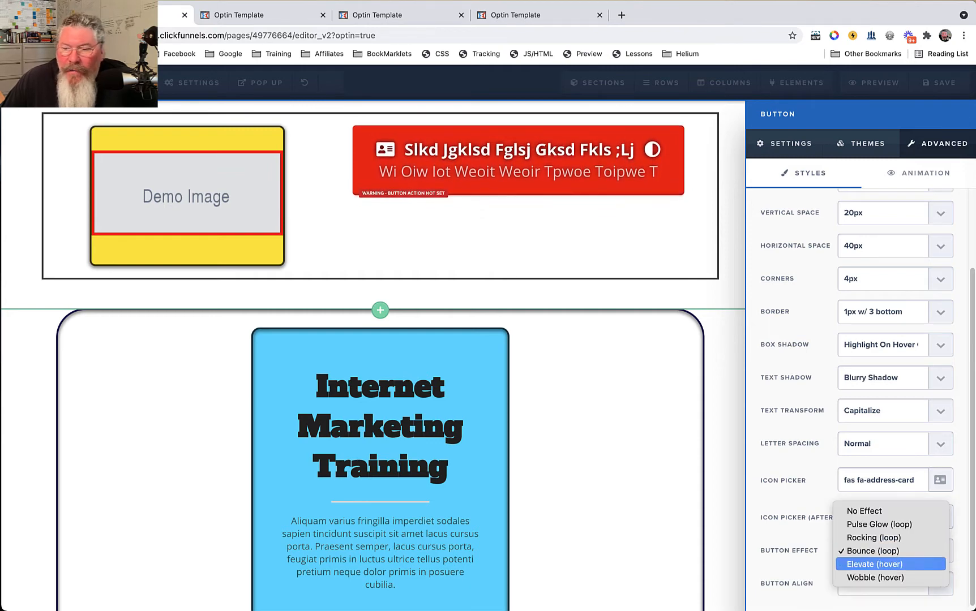
key("Up")
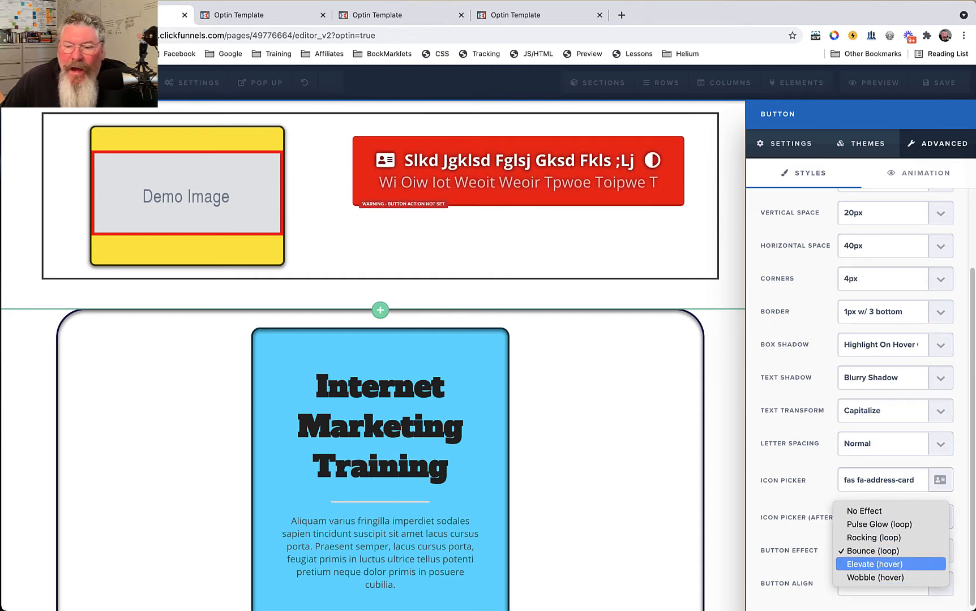
key("Return")
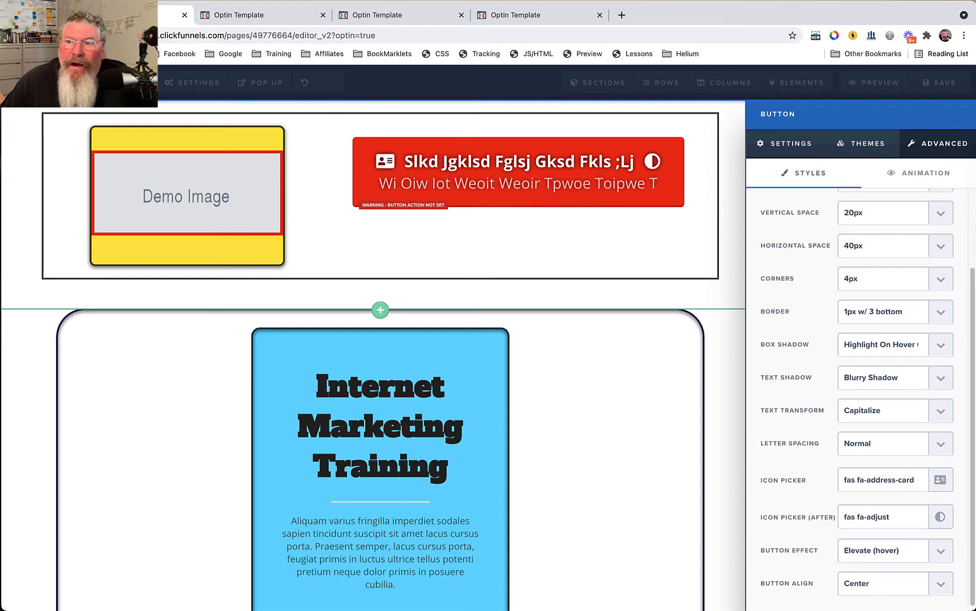
Close the button's settings, save the page and reload the preview to check the icons and hover effect
left_click(543, 295)
left_click(940, 83)
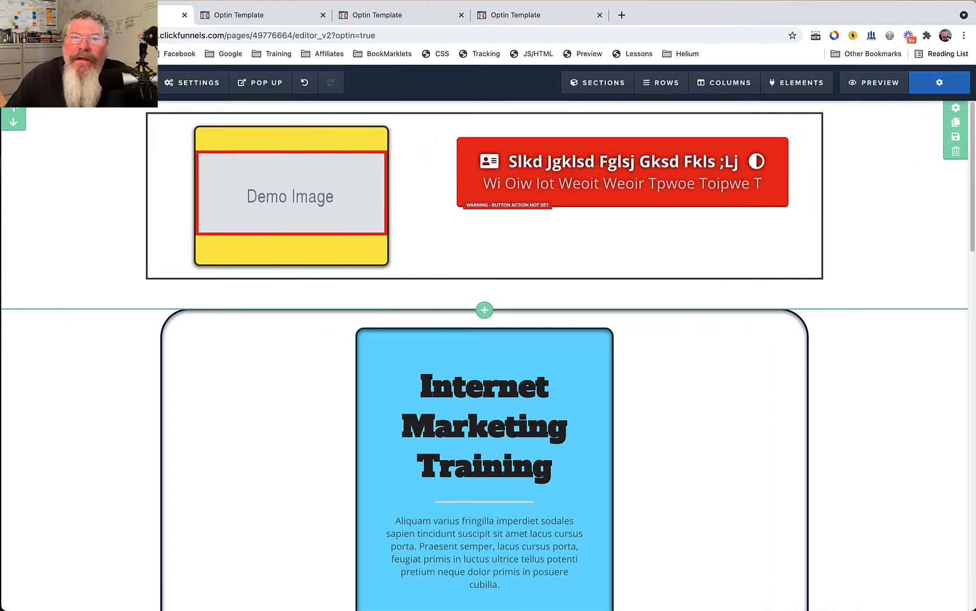
left_click(261, 15)
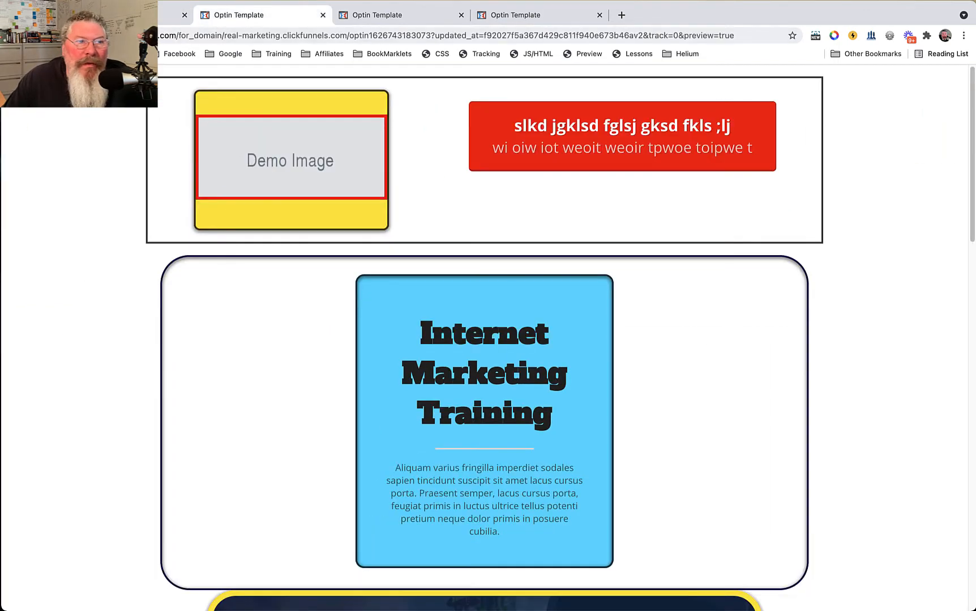
key("super+r")
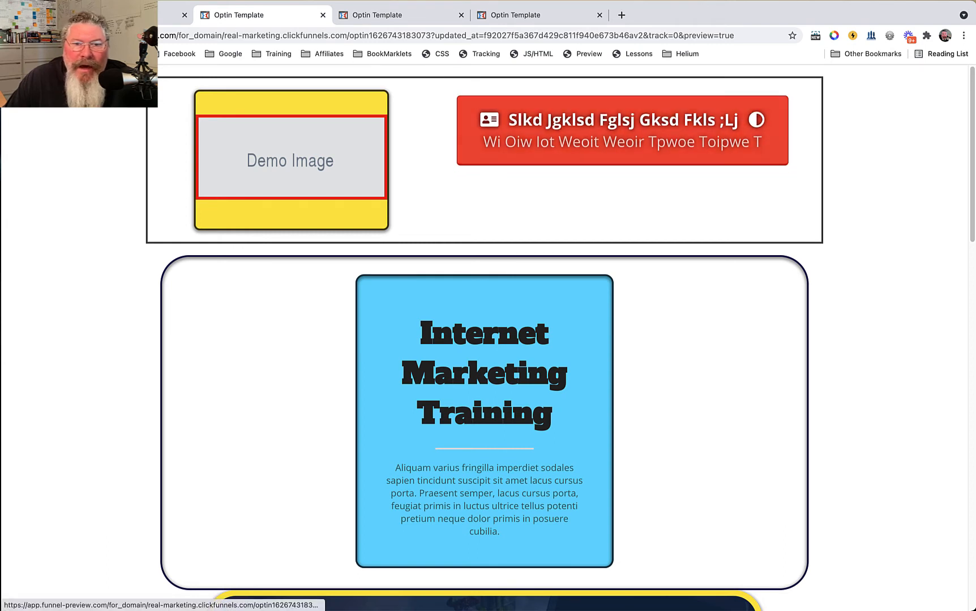
Back in the editor, try Right and Left as the button's alignment in its advanced styles, and return it to Center
left_click(162, 16)
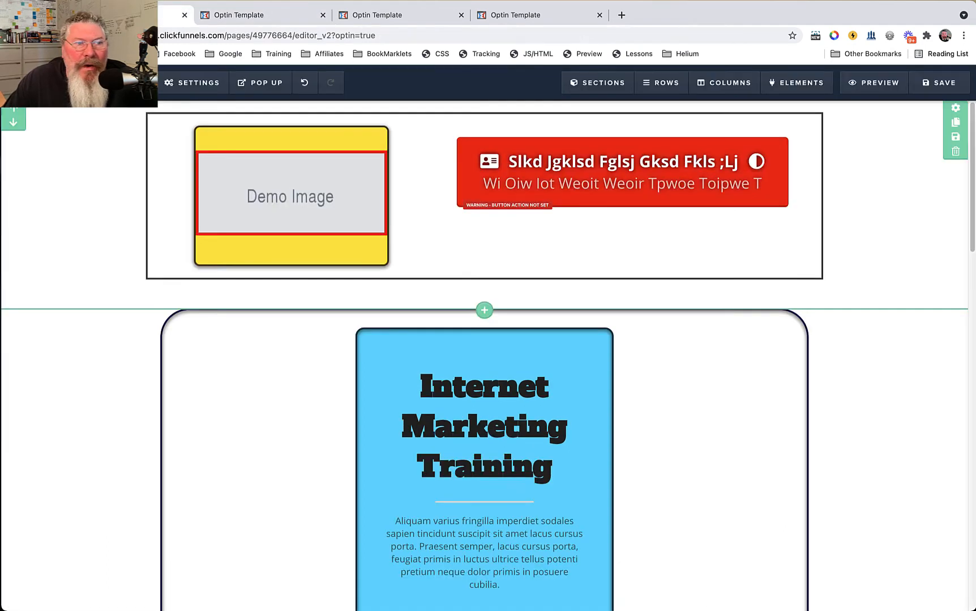
left_click(623, 170)
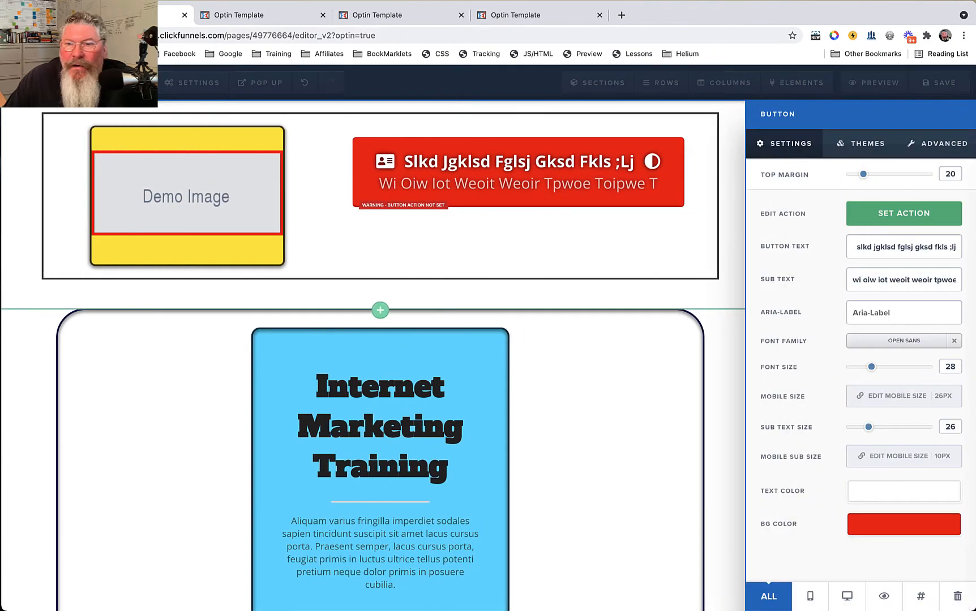
left_click(937, 143)
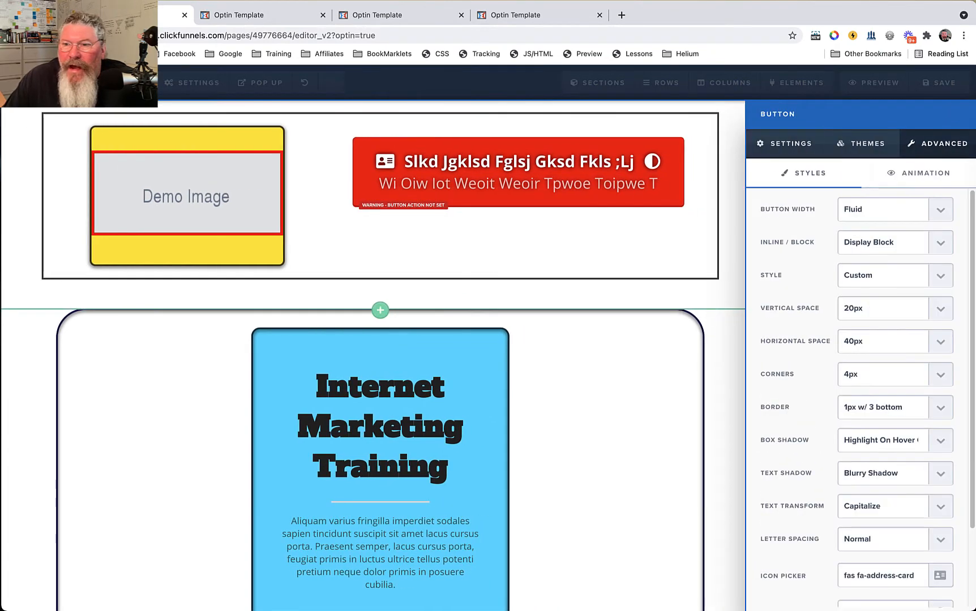
scroll(858, 397, "down", 3)
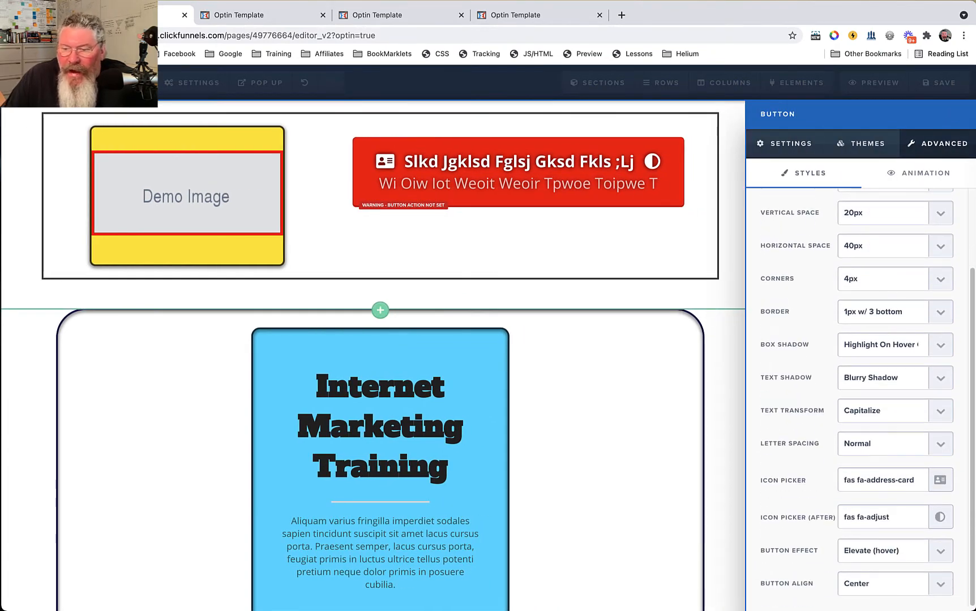
left_click(894, 585)
left_click(804, 600)
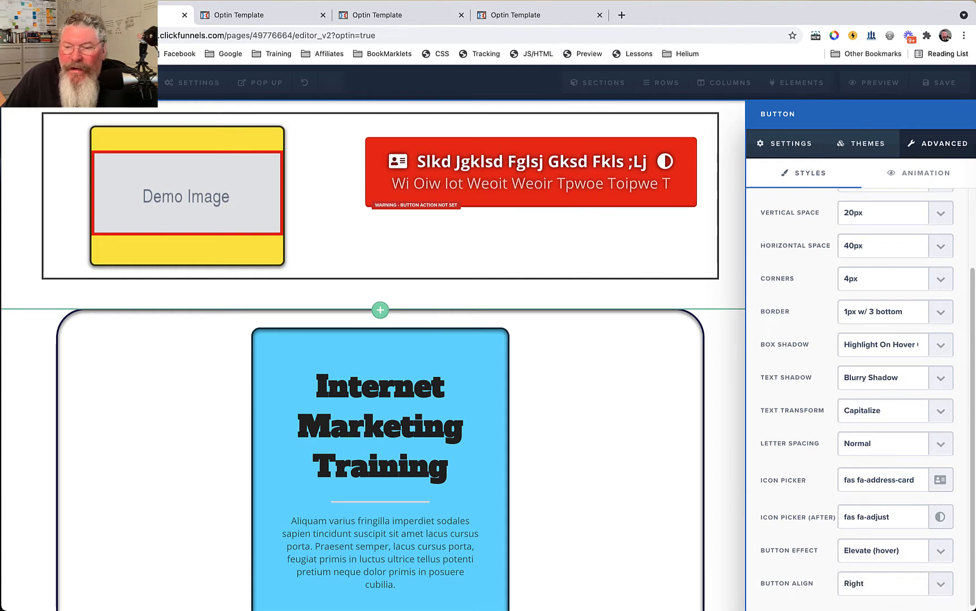
left_click(894, 584)
left_click(878, 557)
left_click(893, 584)
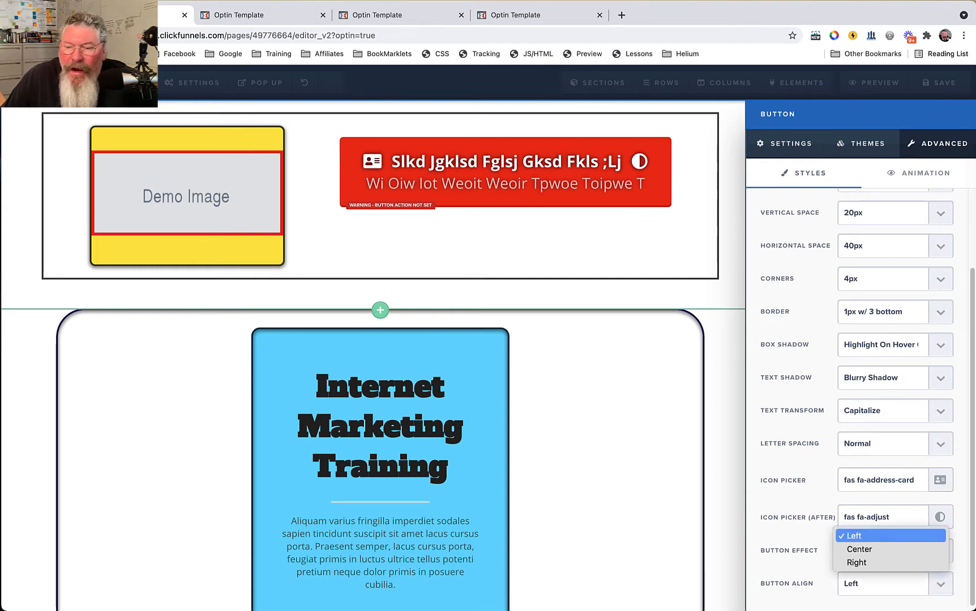
left_click(859, 549)
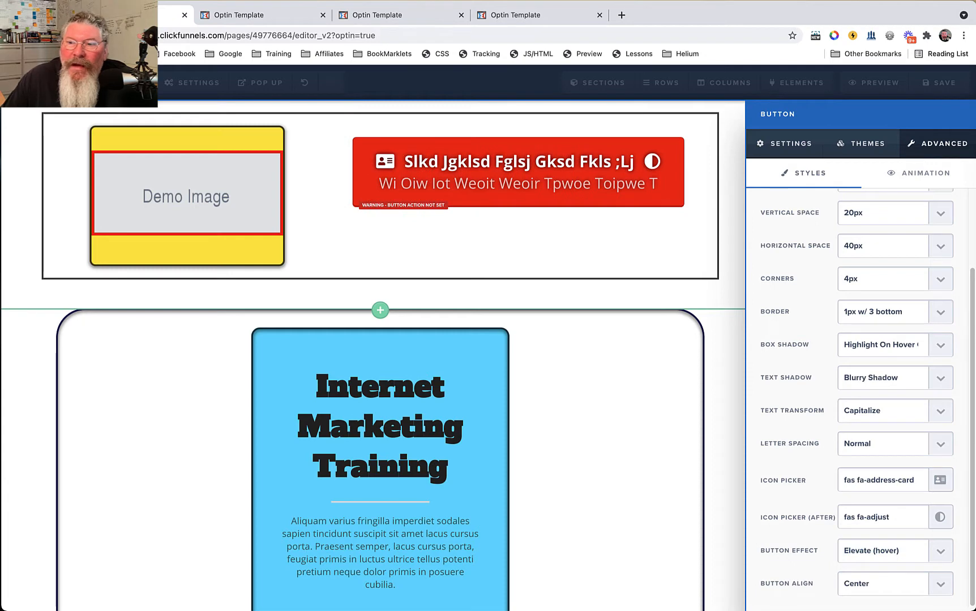
Set the button's action to Submit Order / Submit Form
left_click(785, 144)
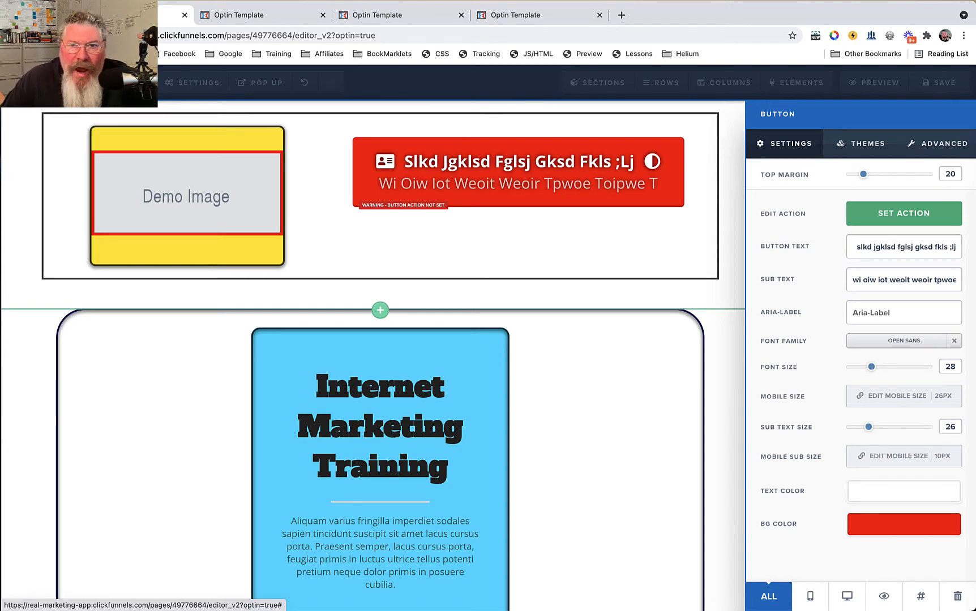
left_click(904, 214)
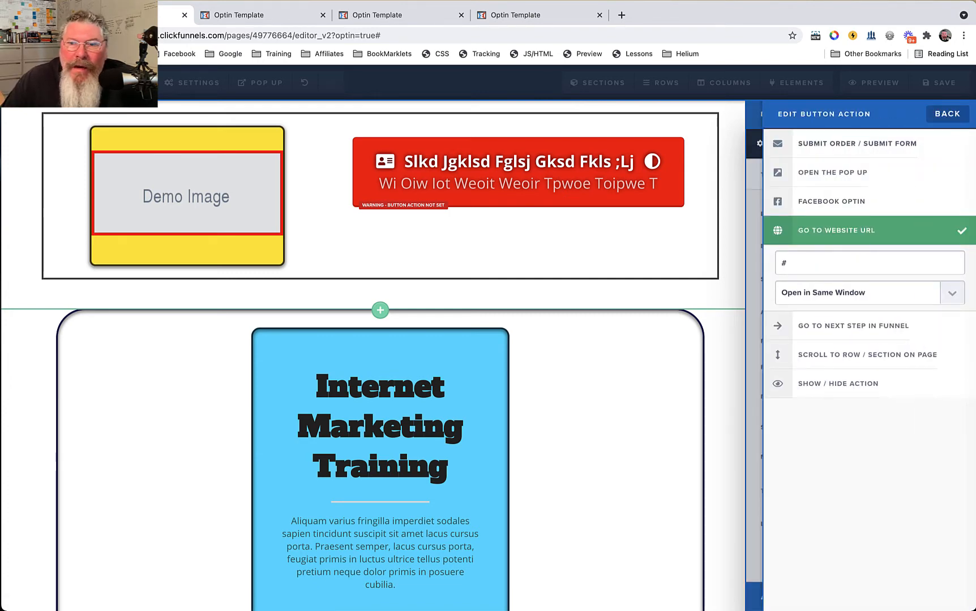
left_click(857, 144)
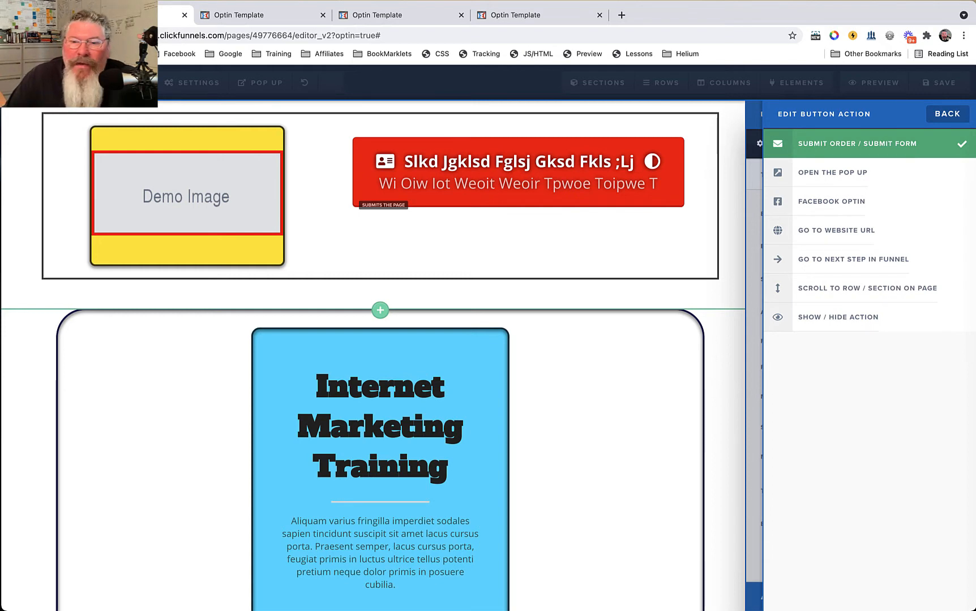
Close the button's action settings and open the page's general settings to examine the On Submit Go To option
left_click(509, 249)
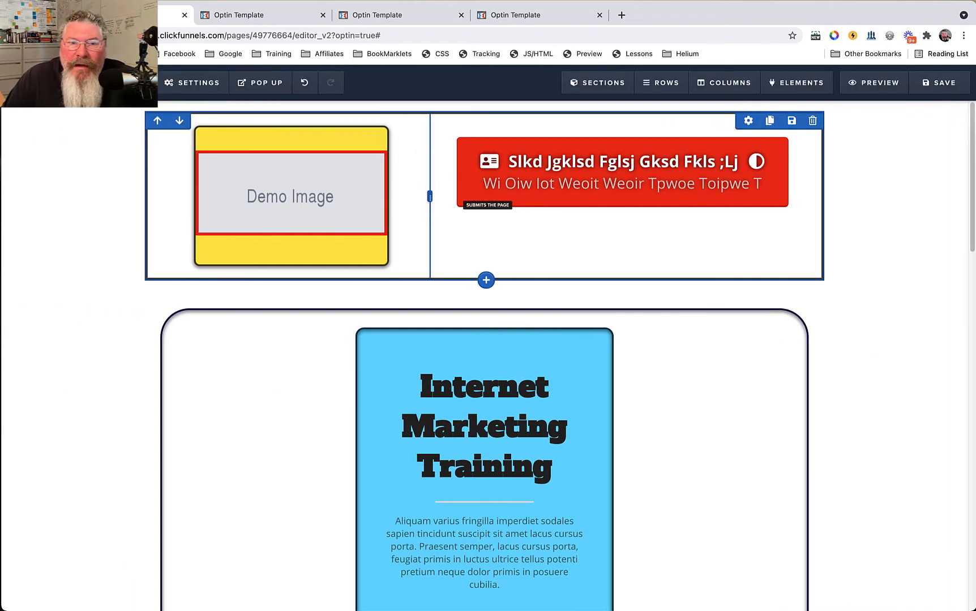
mouse_move(192, 83)
left_click(185, 272)
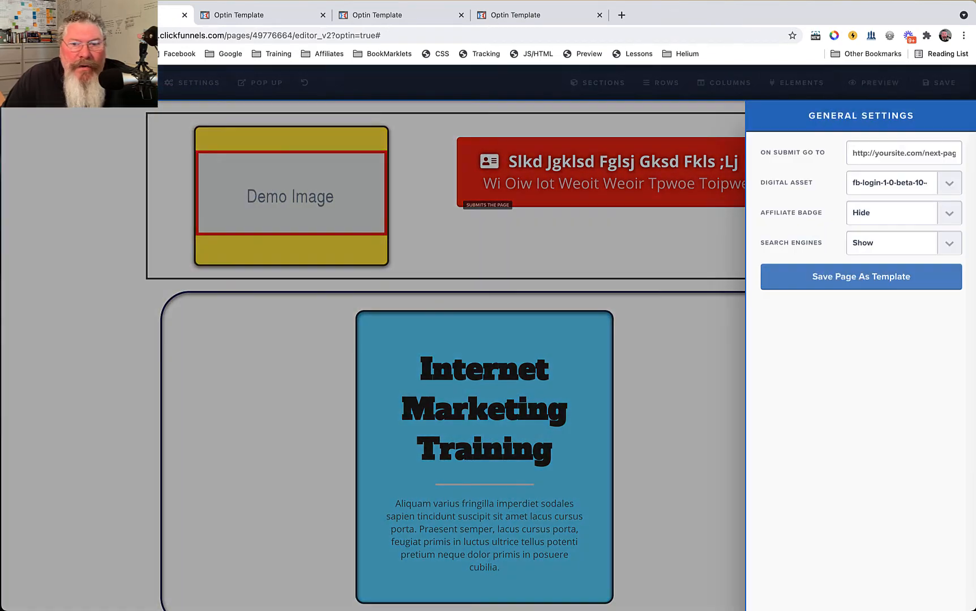
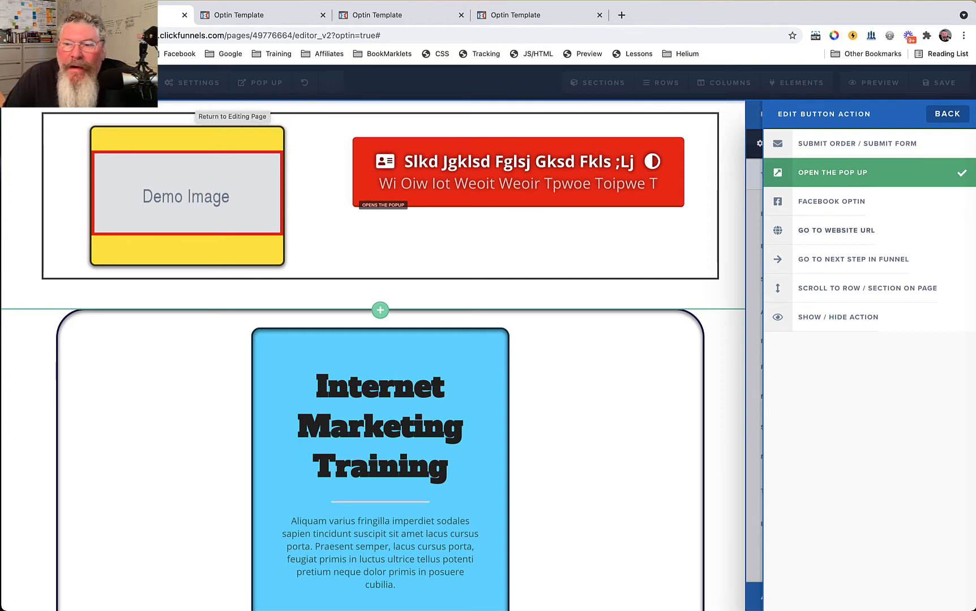
Try Facebook Optin as the button's action, and switch it to Go To Website URL with # entered as the URL
left_click(832, 202)
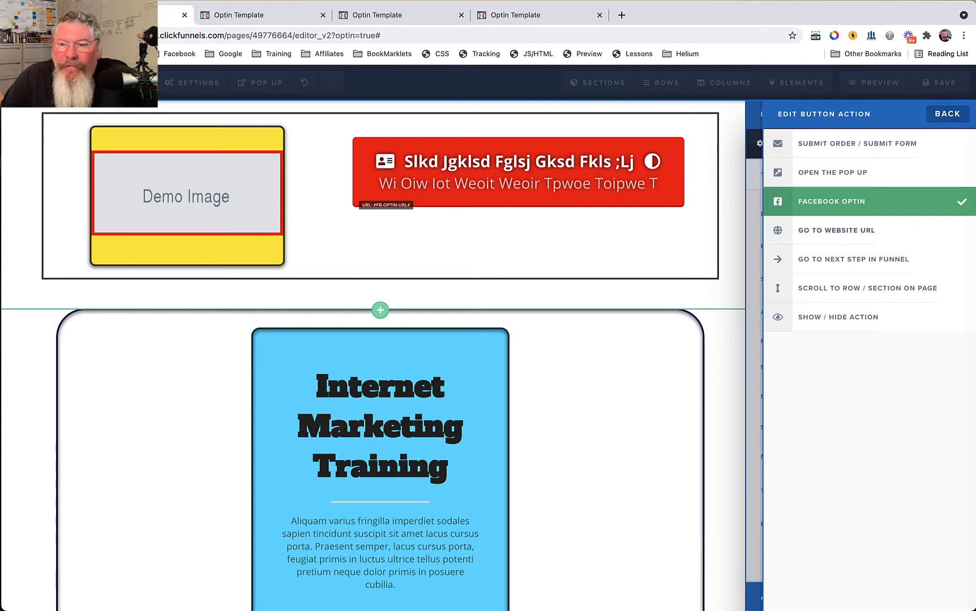
left_click(836, 230)
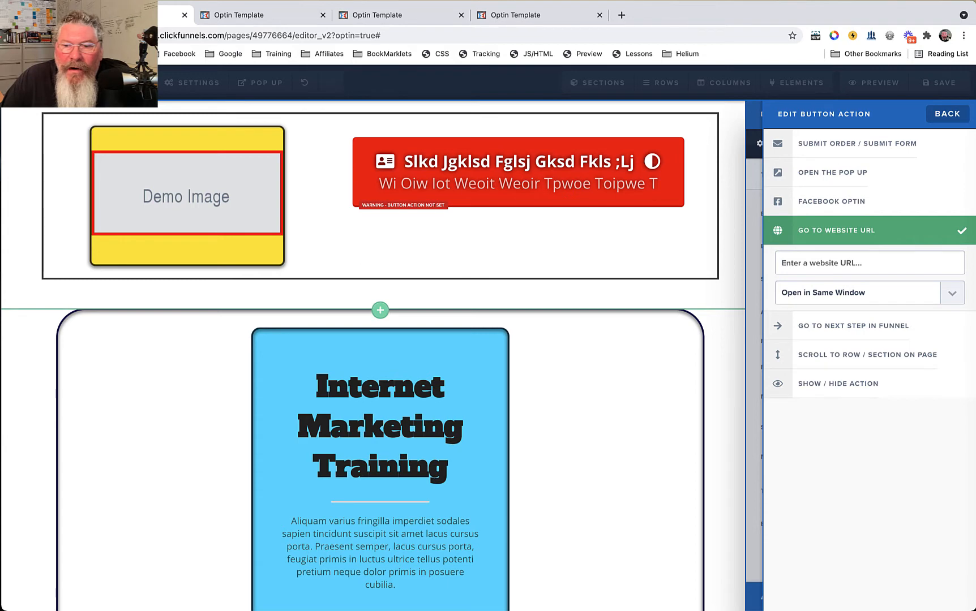
left_click(869, 293)
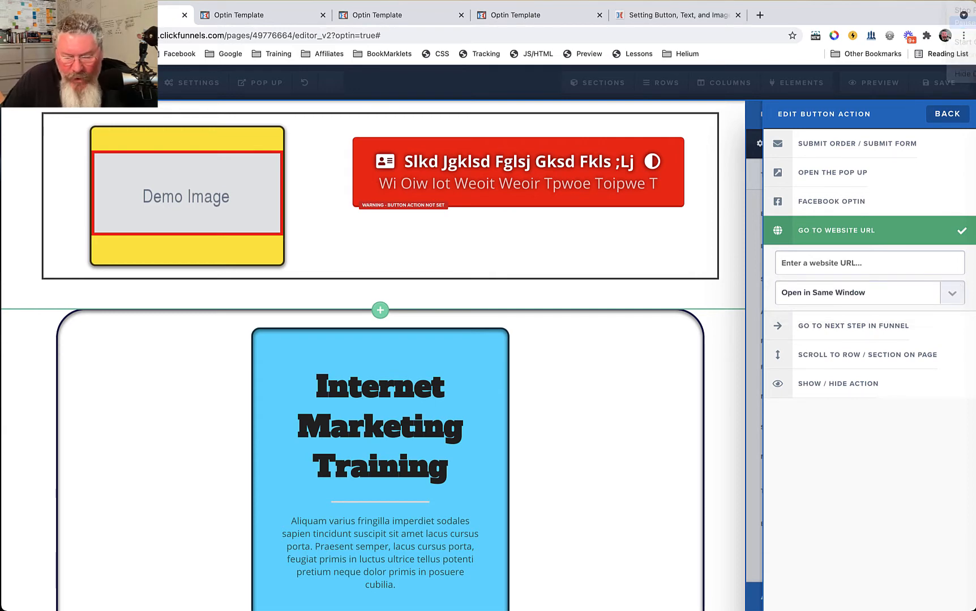
type("#")
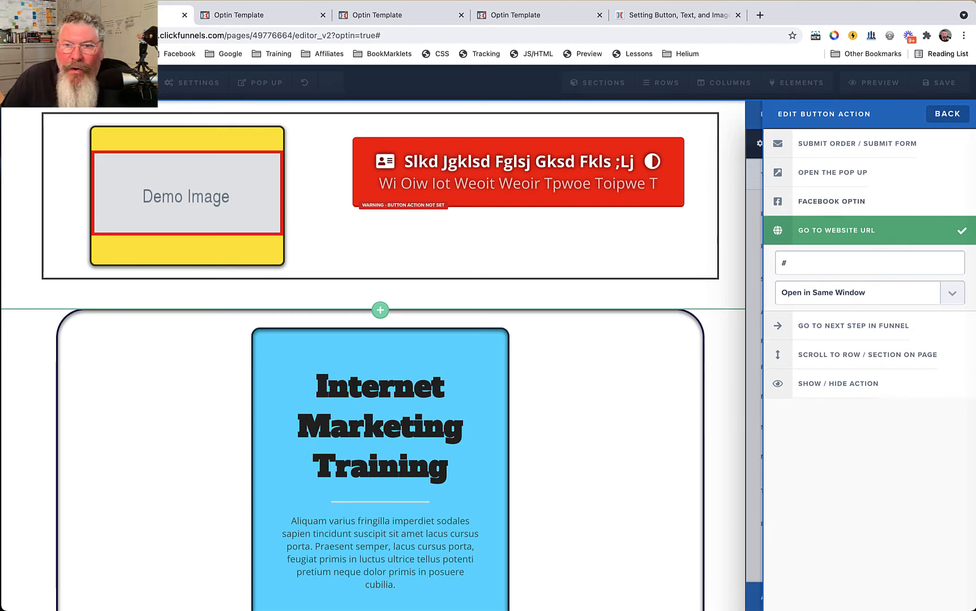
In the open help article on button actions, examine the #submit-form, #open-popup and #scroll-title shortcodes
left_click(674, 15)
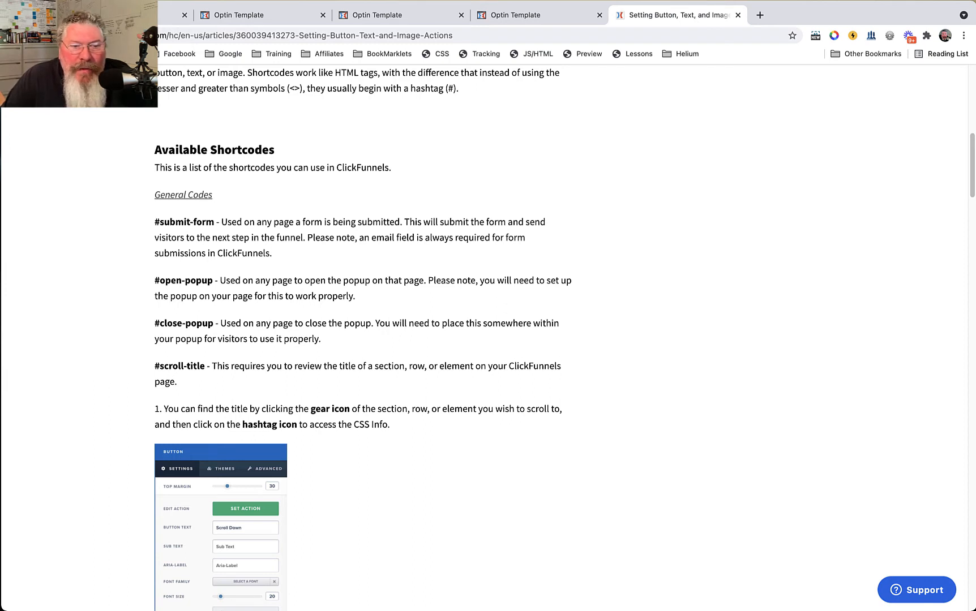
left_click_drag(216, 223, 149, 225)
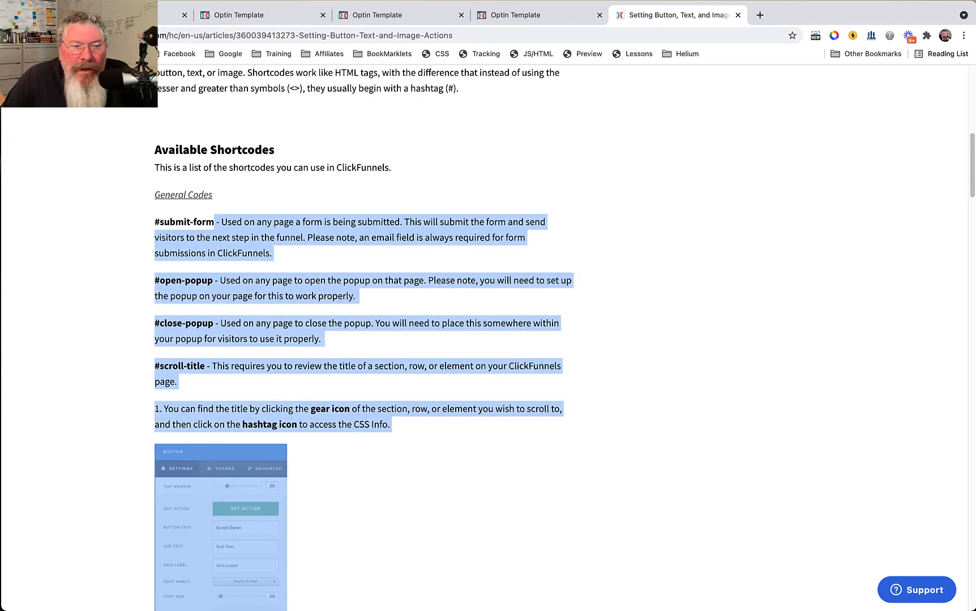
left_click(149, 225)
left_click_drag(214, 280, 154, 281)
left_click(151, 282)
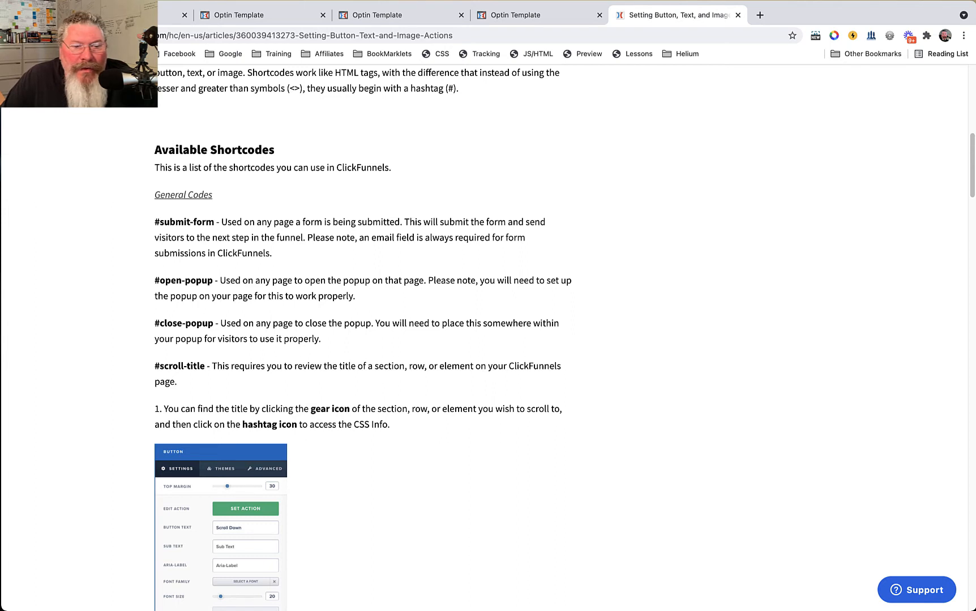
left_click_drag(205, 367, 154, 367)
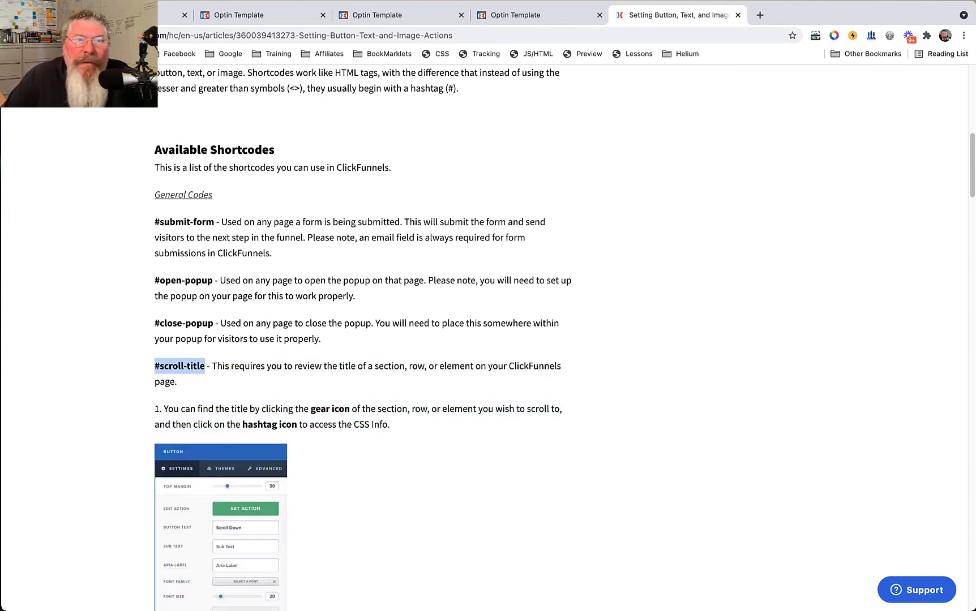
Back in the page editor, extend the button's website URL to #scroll-
left_click(145, 16)
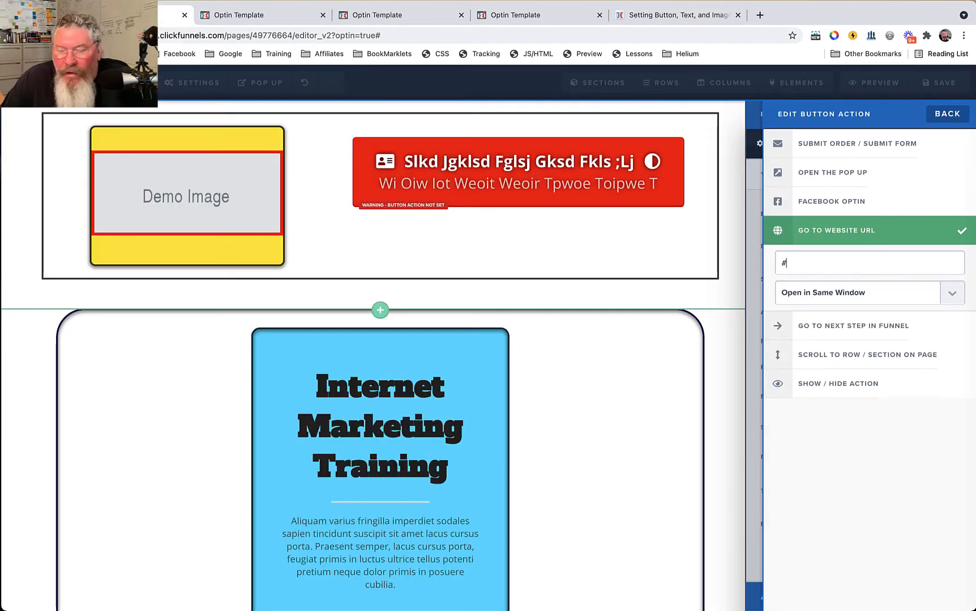
type("scrol")
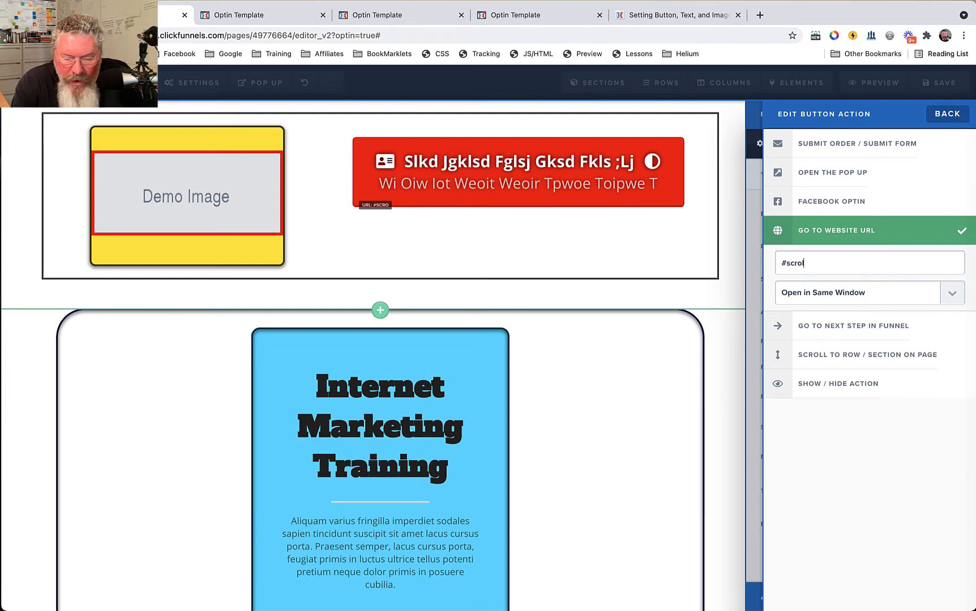
type("l-")
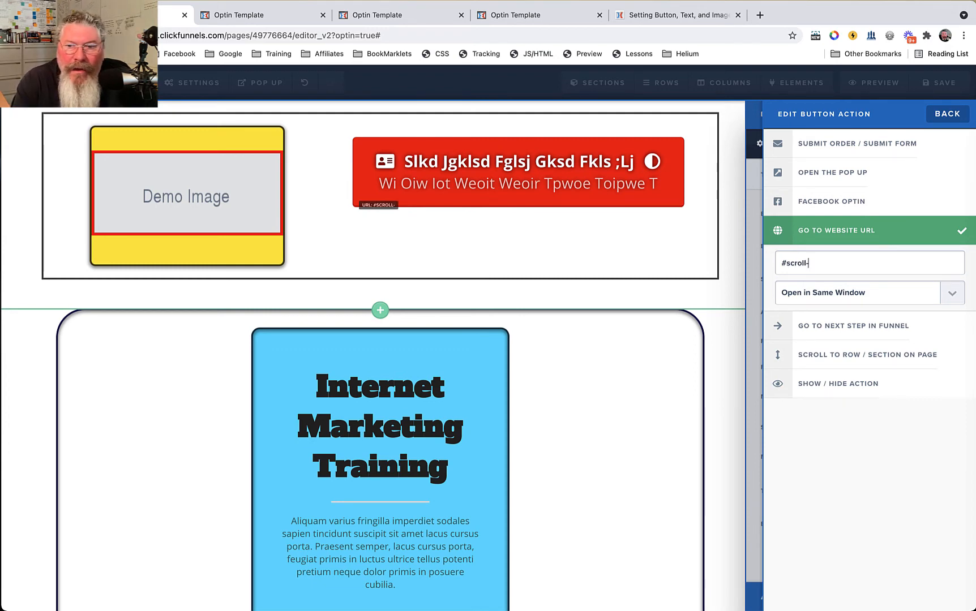
Open the settings of the section holding the video and sign-up form to check its title, and close them
left_click(676, 285)
scroll(489, 355, "down", 15)
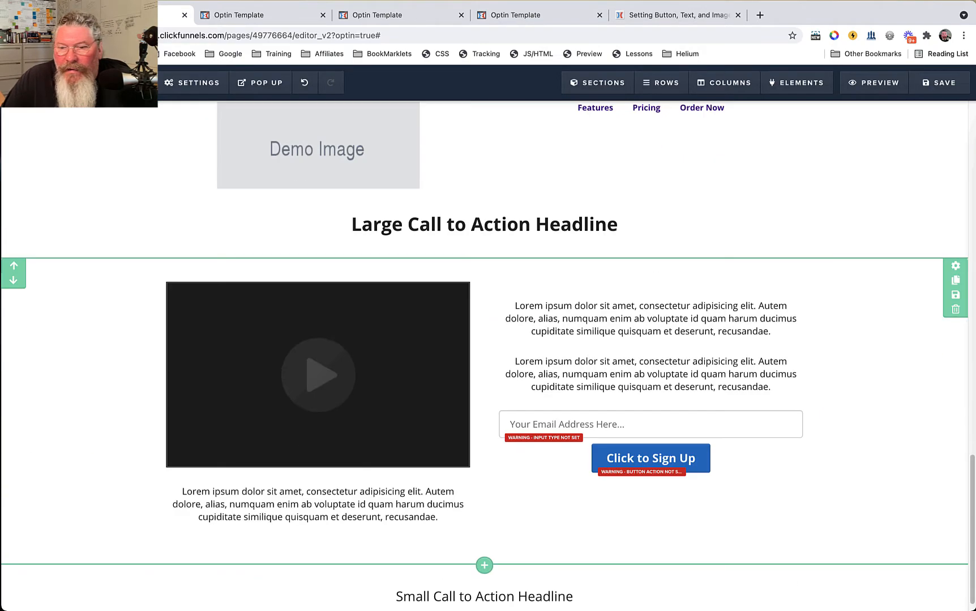
scroll(956, 266, "up", 1)
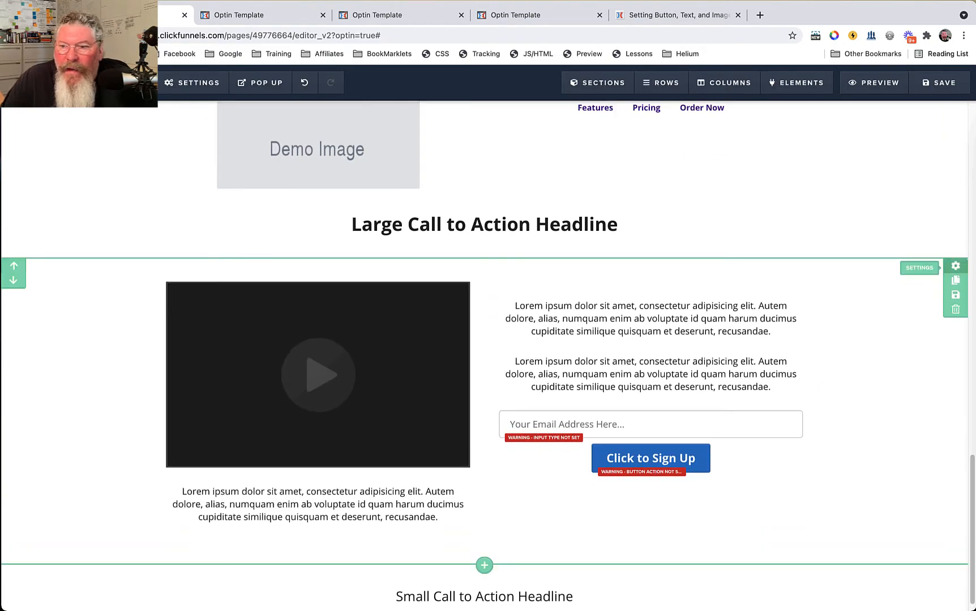
left_click(956, 265)
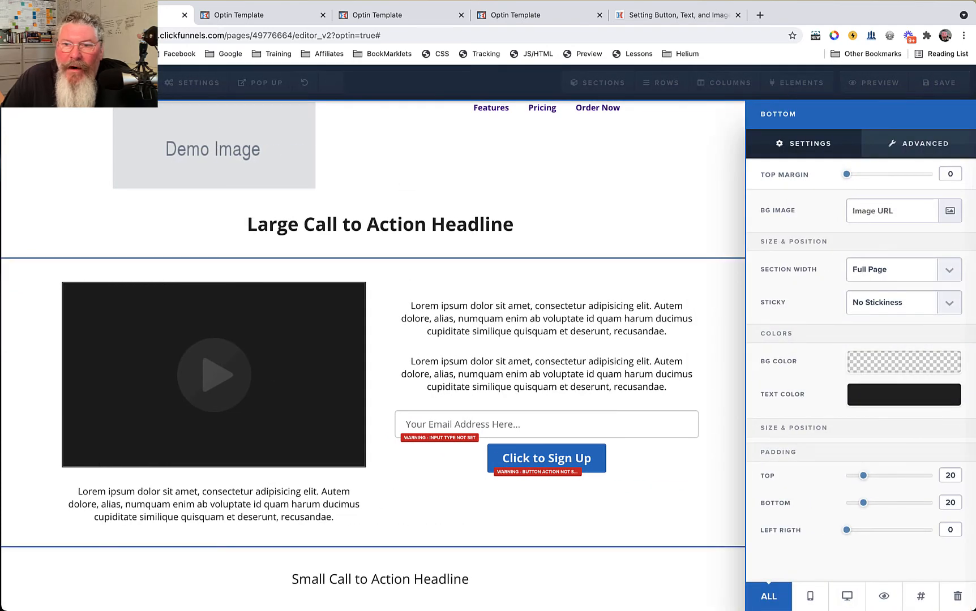
left_click(509, 91)
scroll(668, 170, "up", 12)
scroll(668, 170, "up", 7)
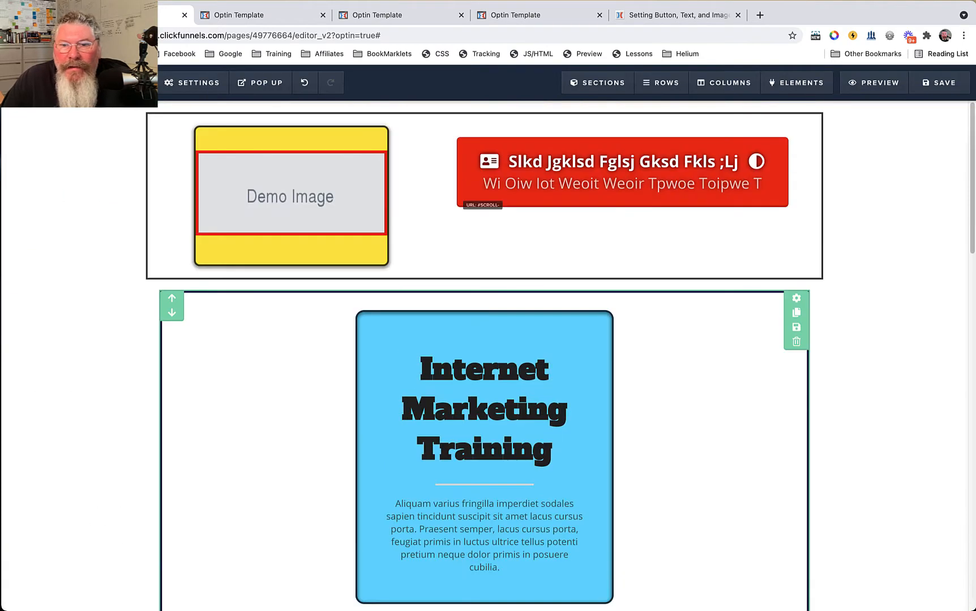
Reopen the red button's action settings and set Go To Website URL to #scroll-title
left_click(752, 131)
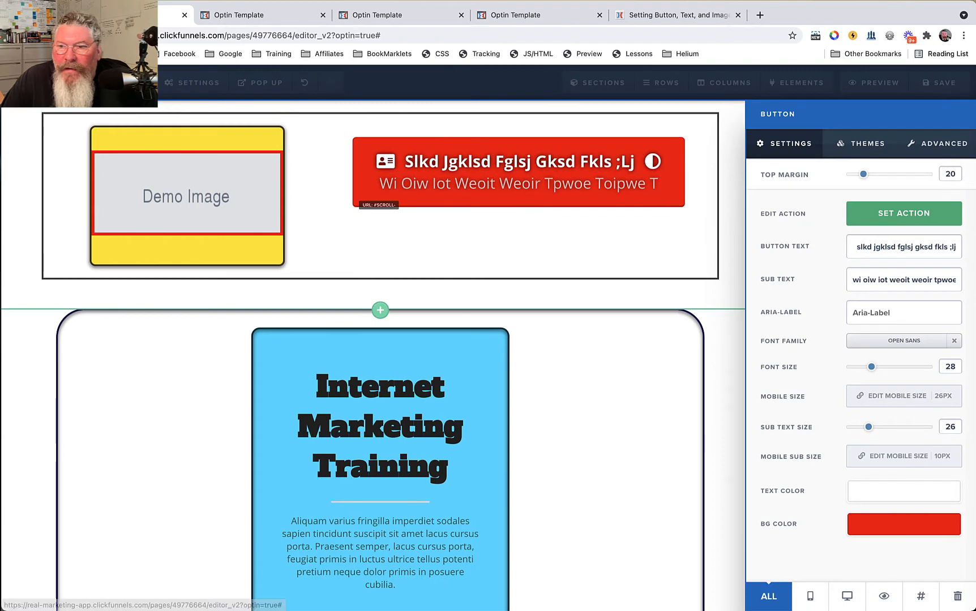
left_click(904, 213)
left_click(836, 231)
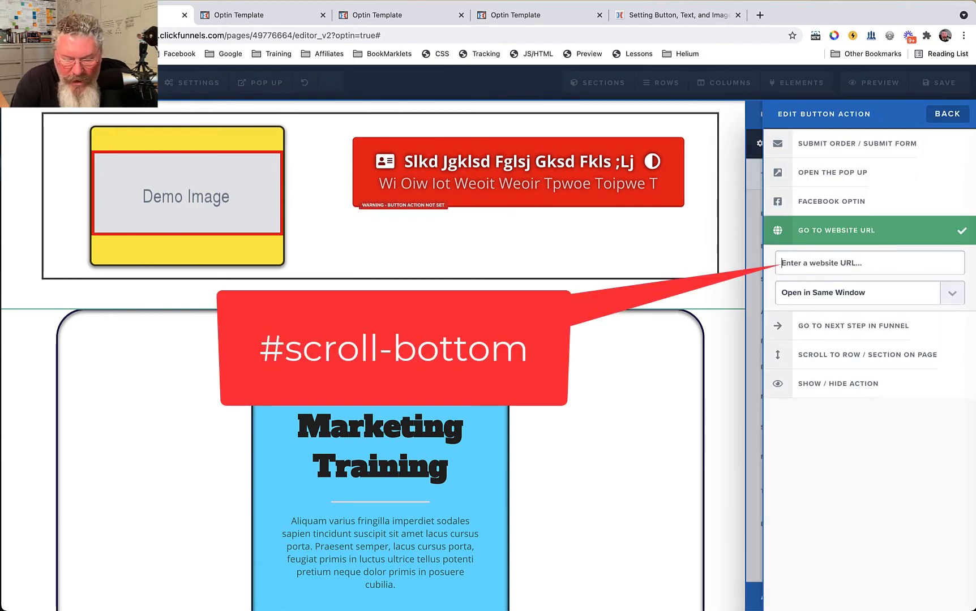
type("3scrol")
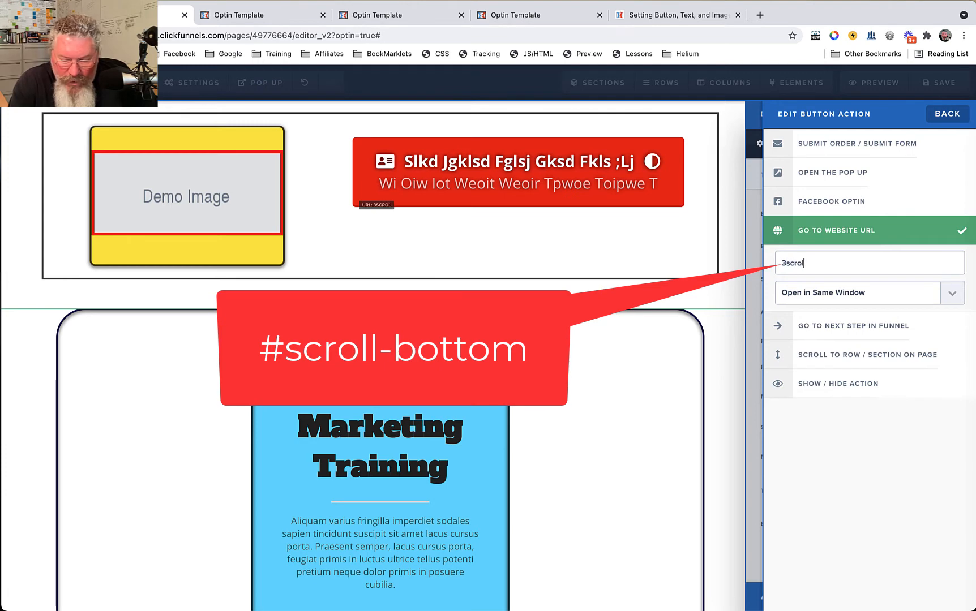
type("l-title")
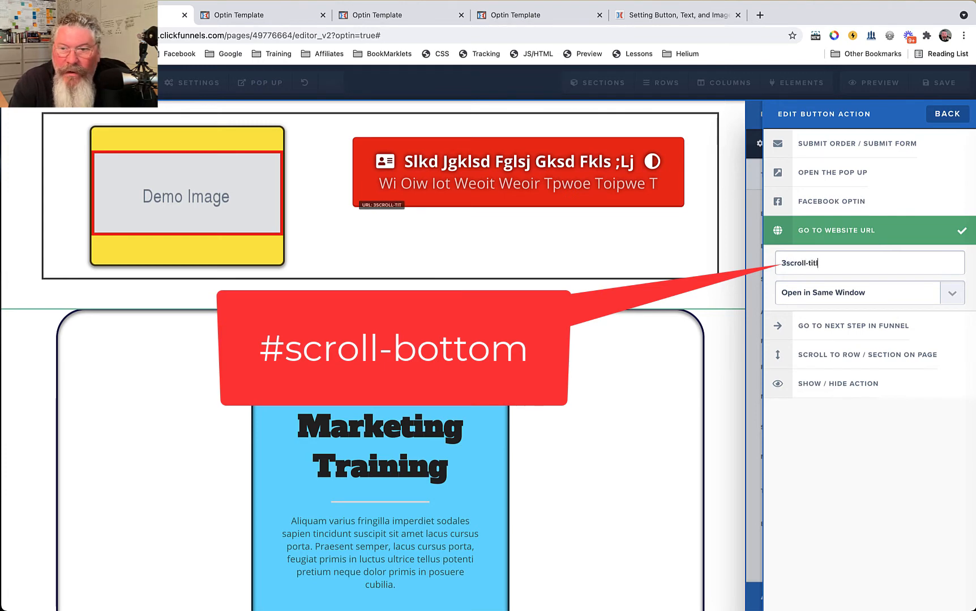
key("Left")
key("Left")
key("Left")
key("Left")
key("Left")
key("Left")
key("Left")
key("Left")
key("Left")
key("Left")
key("Left")
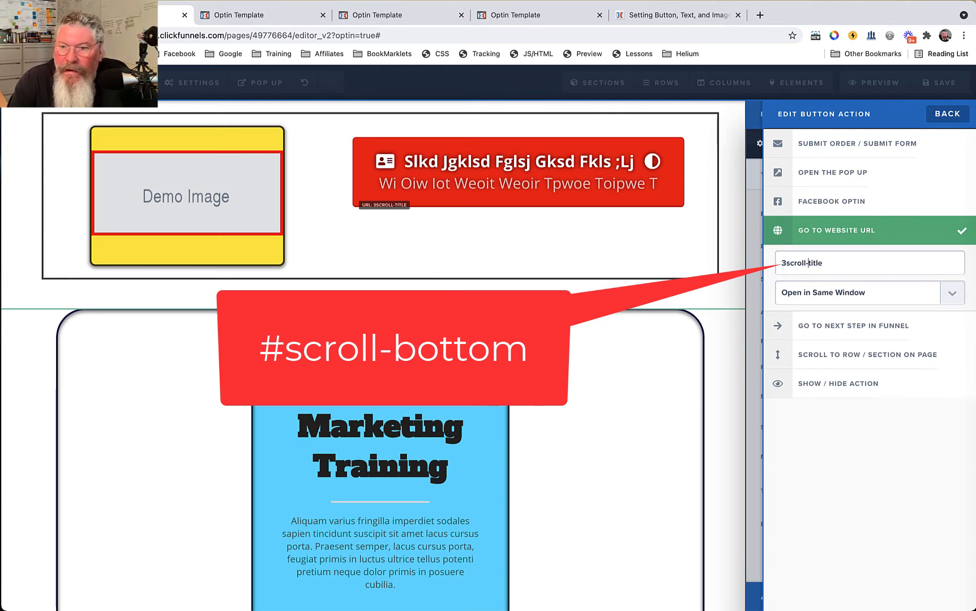
key("Left")
key("BackSpace")
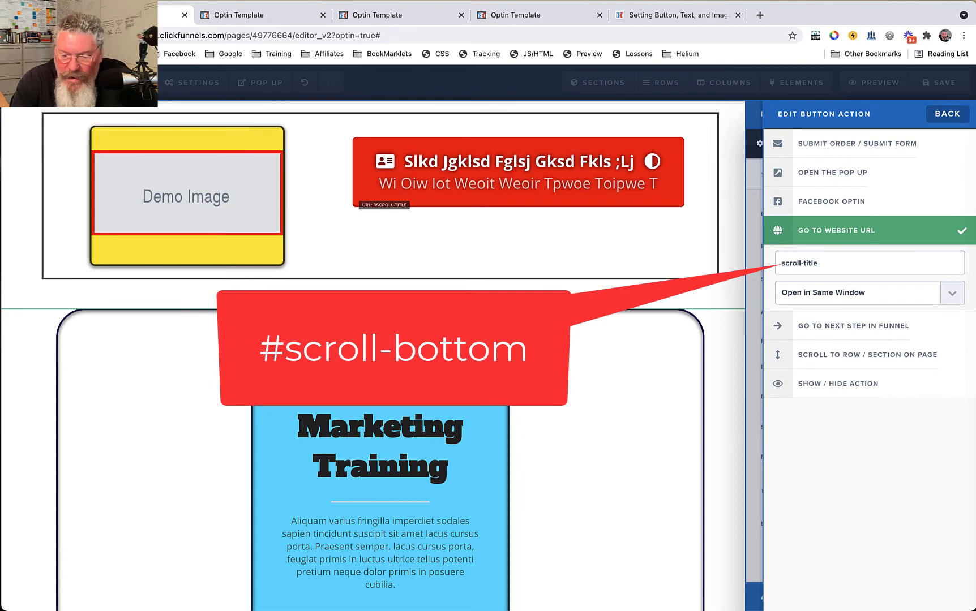
type("#")
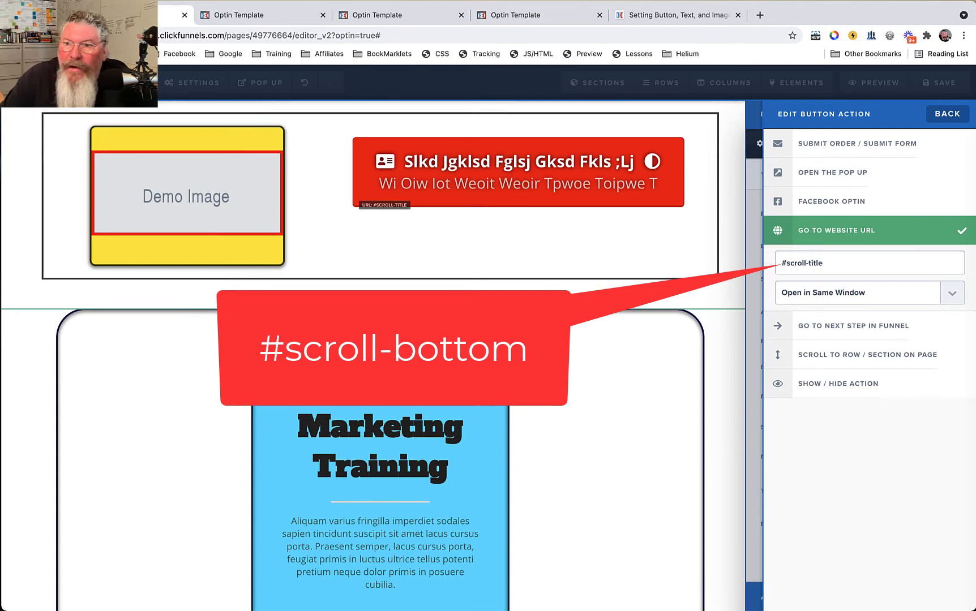
left_click(947, 114)
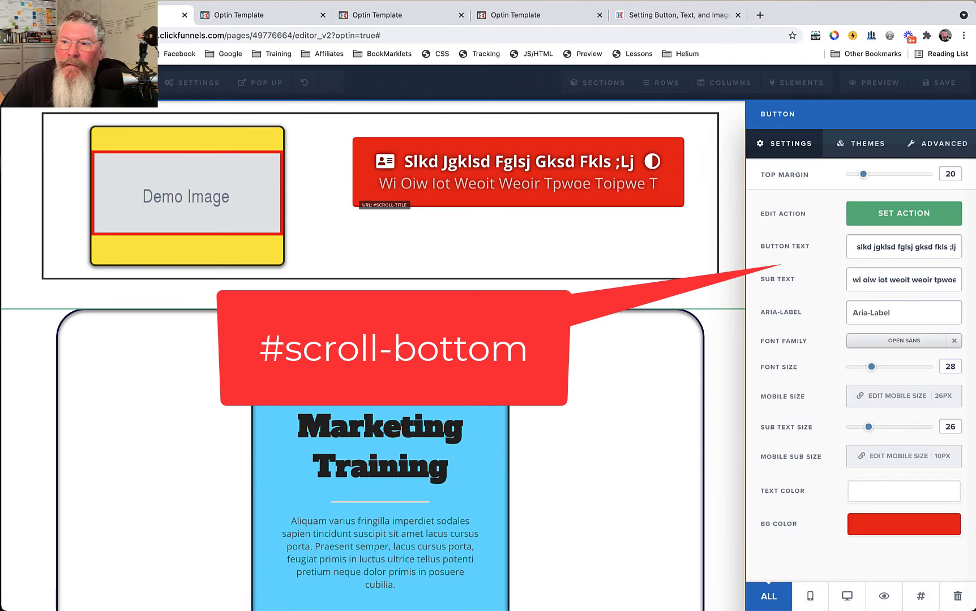
Save the page and reload the preview to check the button's #scroll-title link
left_click(939, 83)
left_click(939, 83)
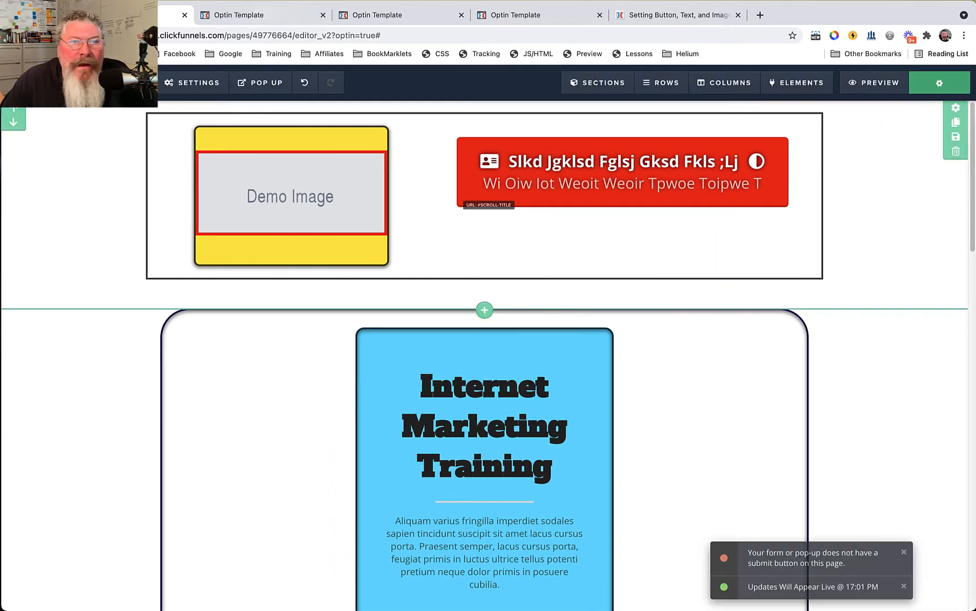
left_click(255, 16)
key("super+r")
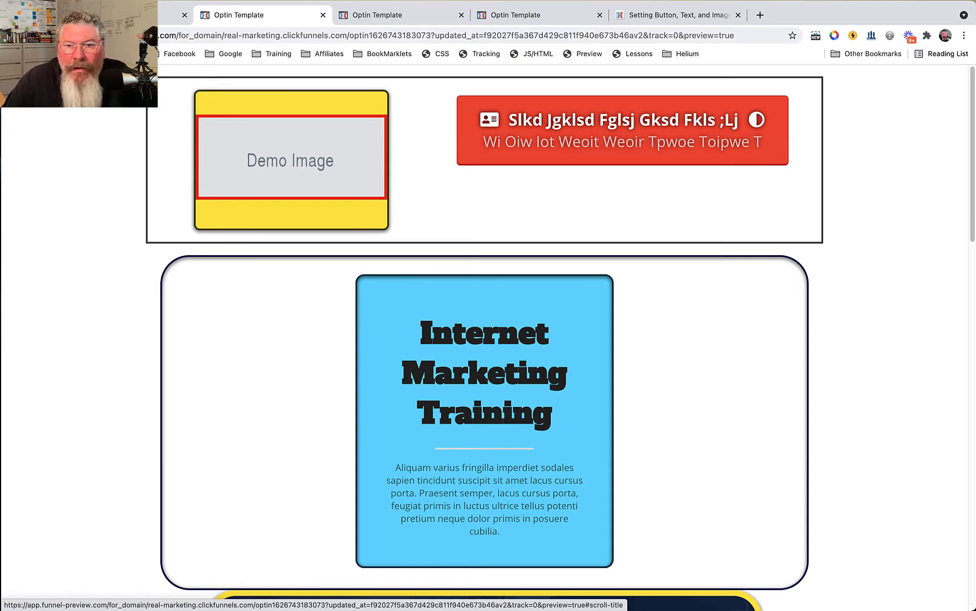
Back in the editor, set the red button's action to Go To Website URL with #scroll-bottom
left_click(166, 15)
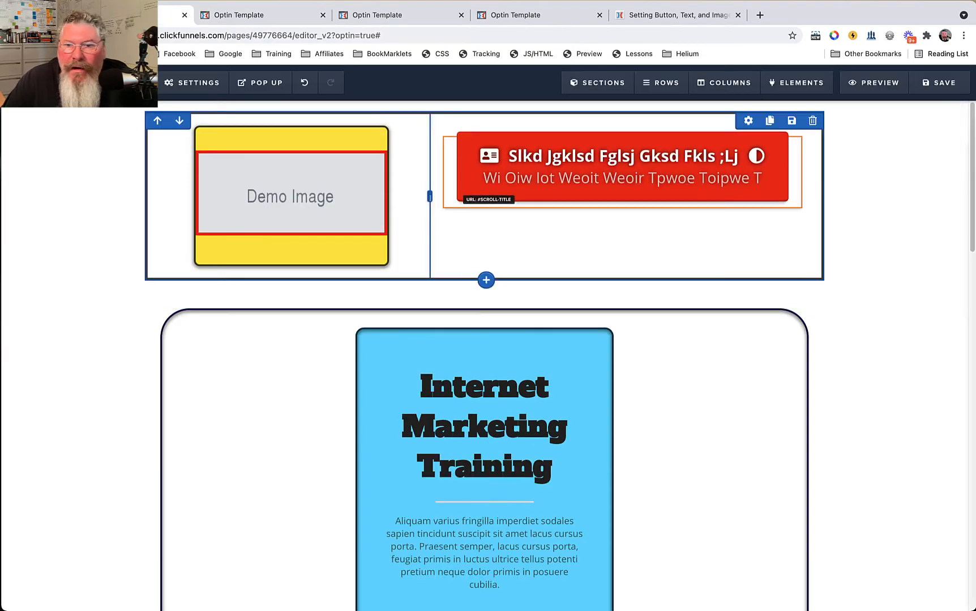
left_click(623, 168)
left_click(904, 214)
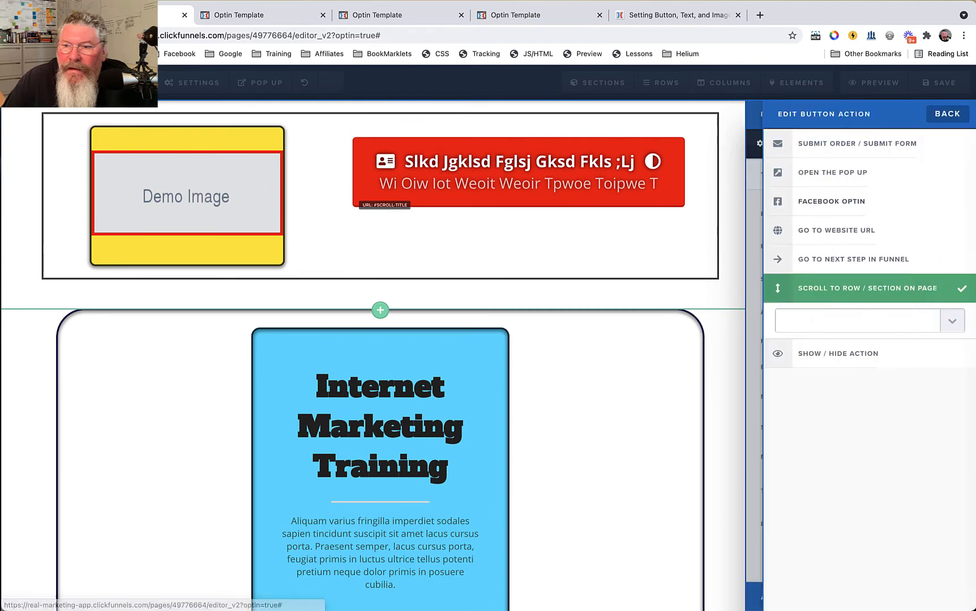
left_click(836, 231)
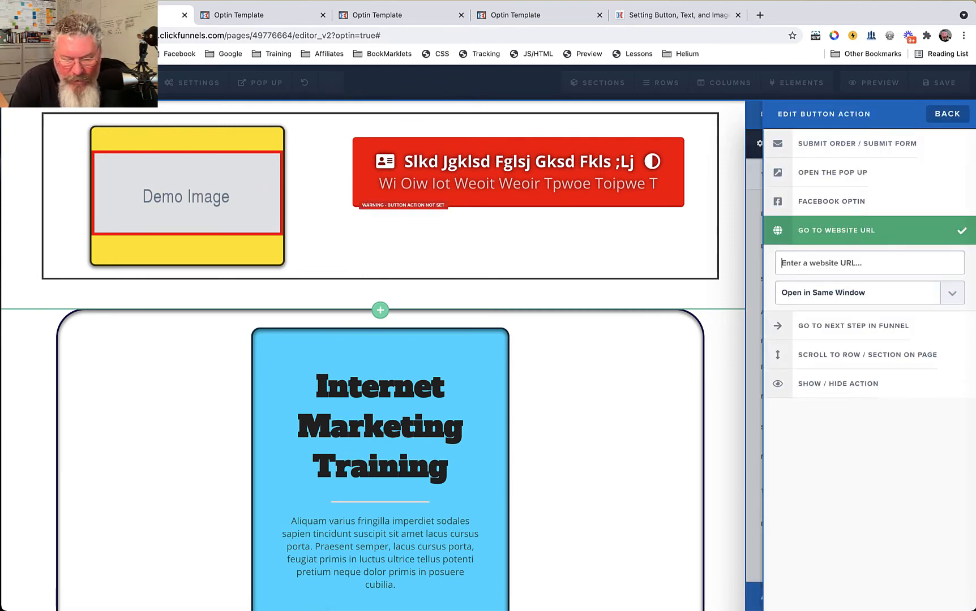
type("#scroll")
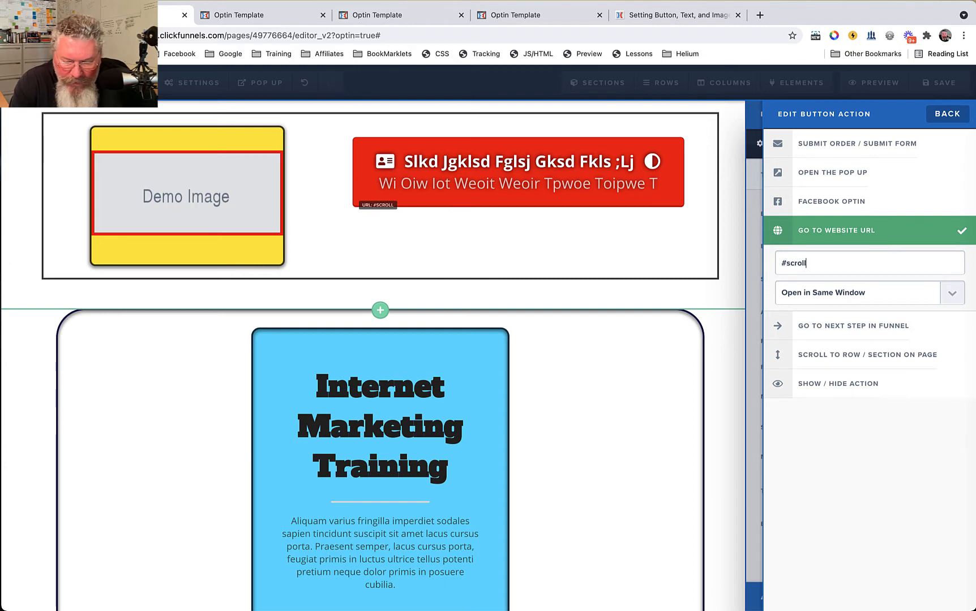
type("-bottom")
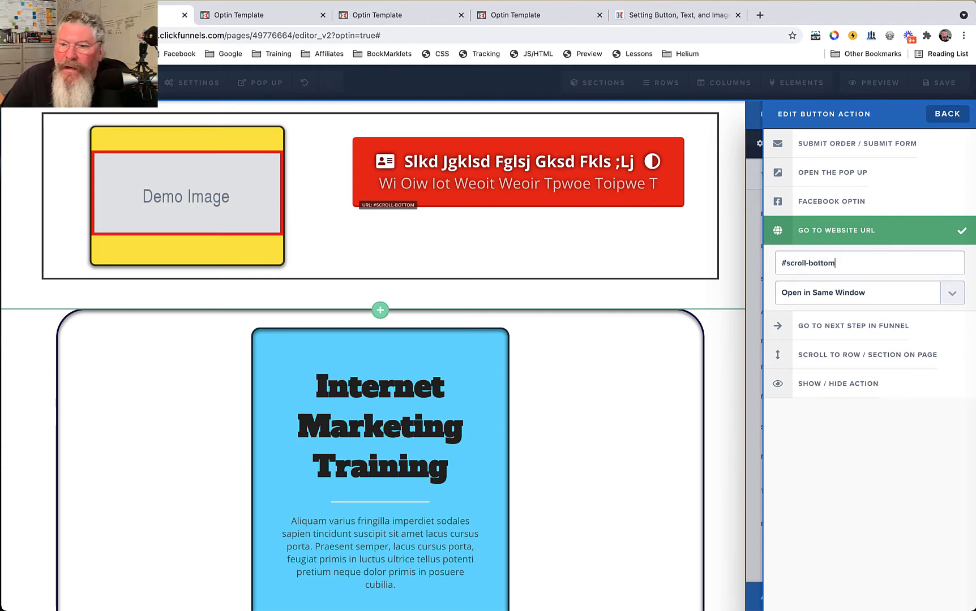
left_click(947, 114)
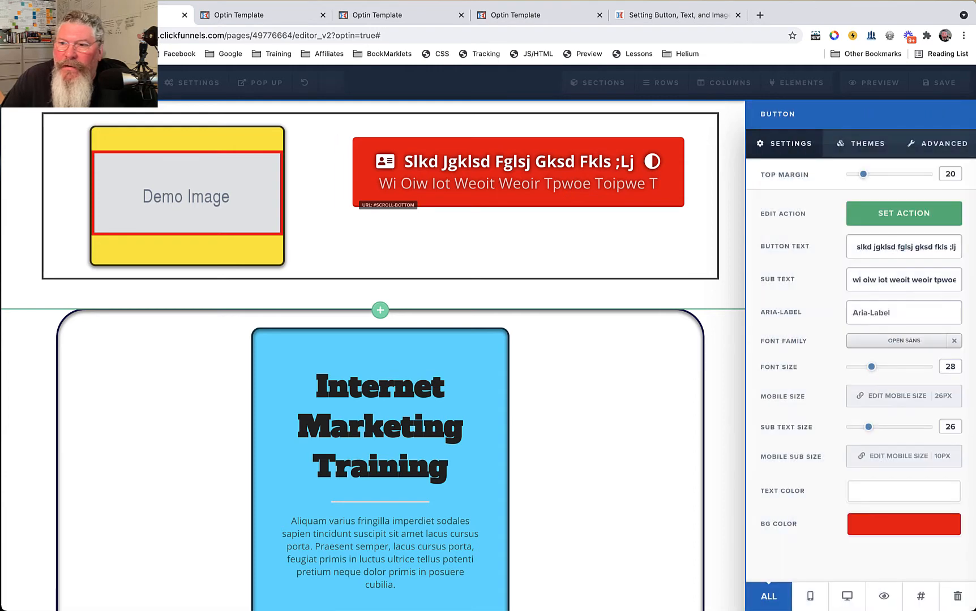
Save the page, open a new preview and test the red button's scroll action
left_click(730, 237)
left_click(939, 83)
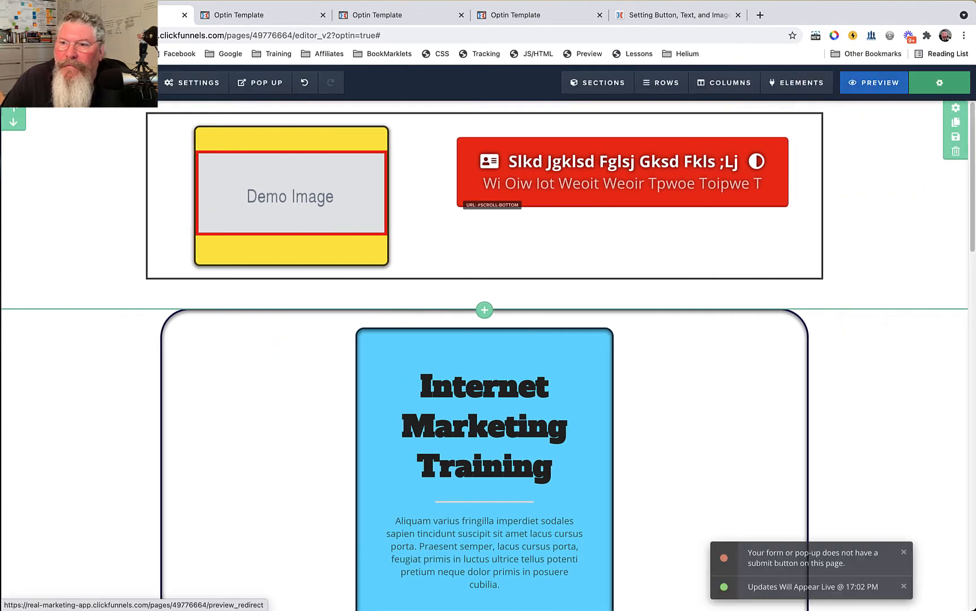
left_click(874, 83)
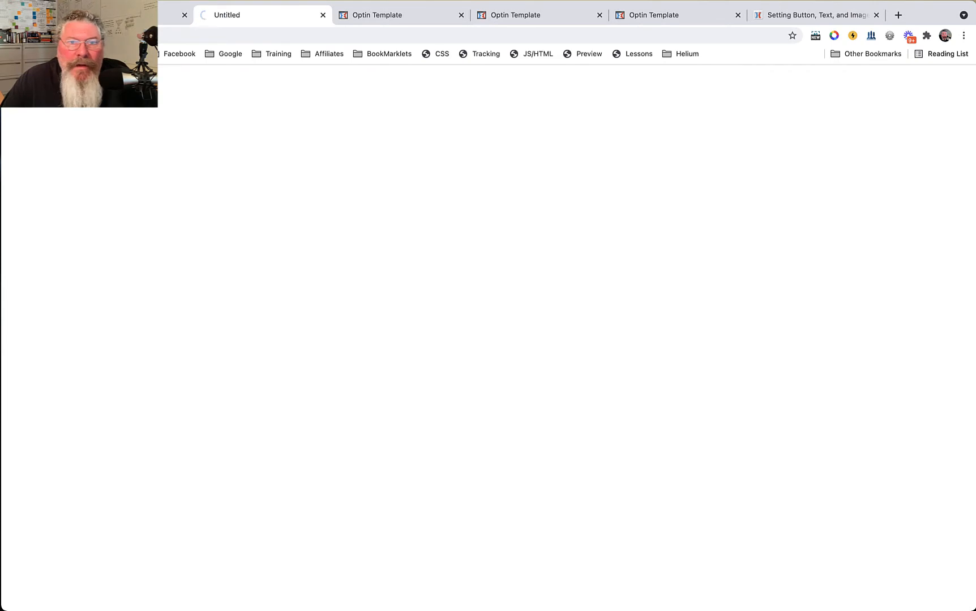
left_click(623, 137)
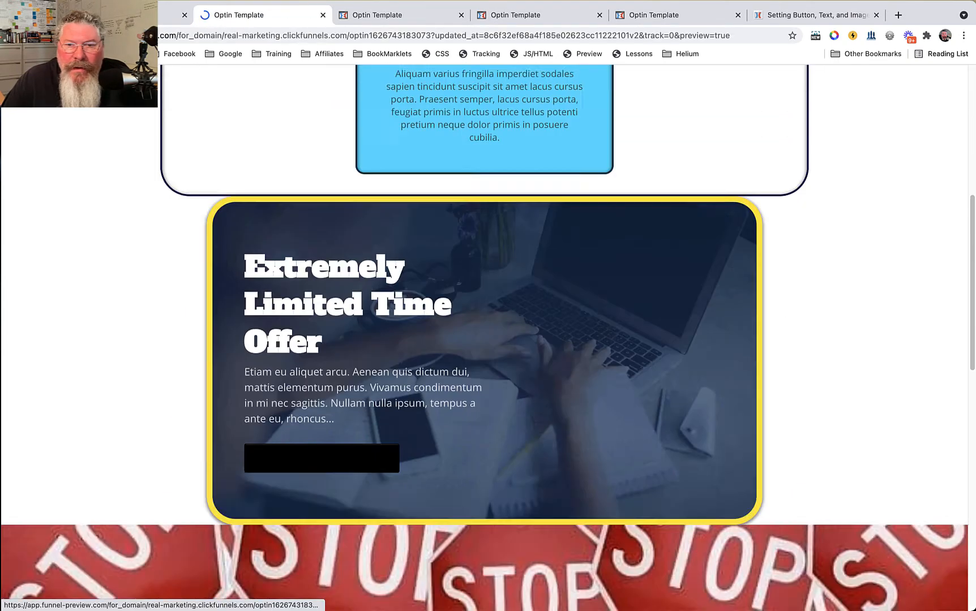
Return to the preview's page start and test the red button's #scroll-bottom link two more times
scroll(623, 137, "up", 20)
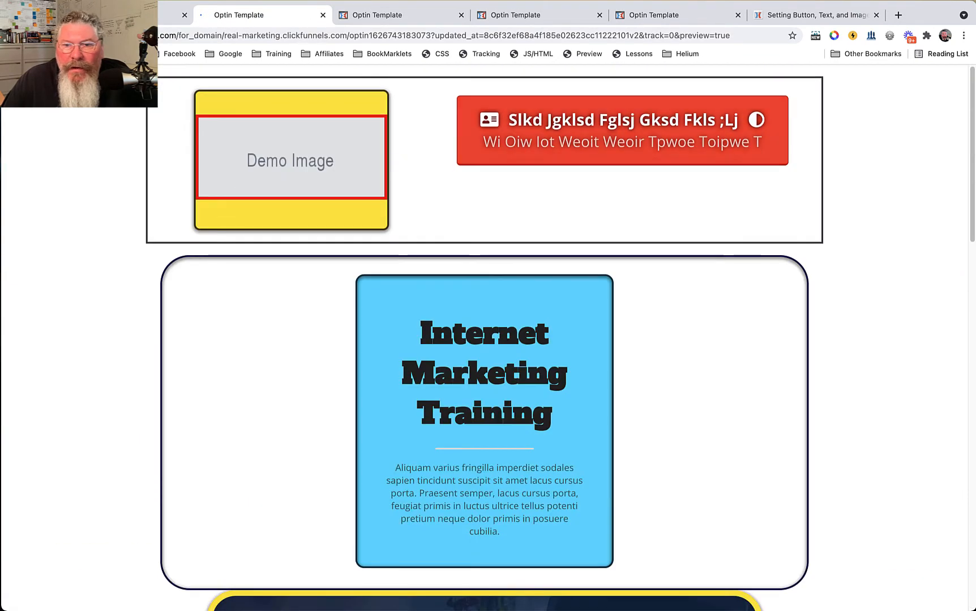
left_click(623, 137)
scroll(623, 137, "up", 20)
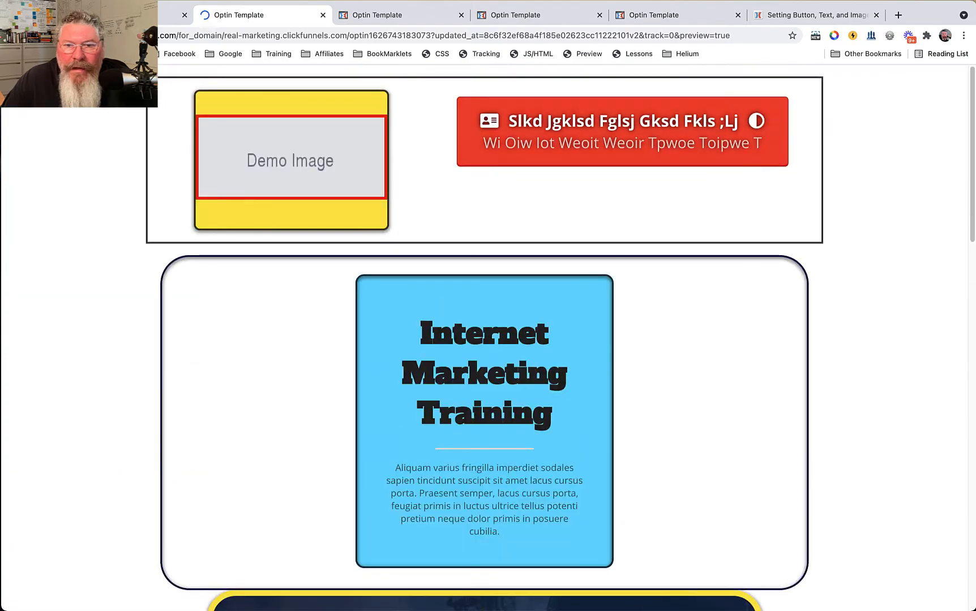
left_click(623, 137)
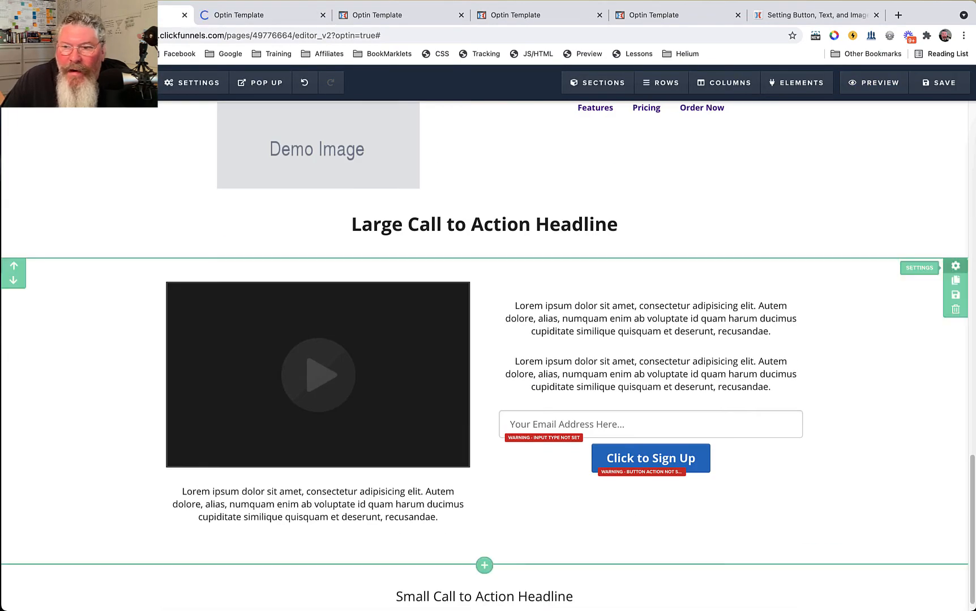
Back in the editor, open the bottom section's CSS info and copy its CSS ID selector, #section--99587-124
left_click(956, 266)
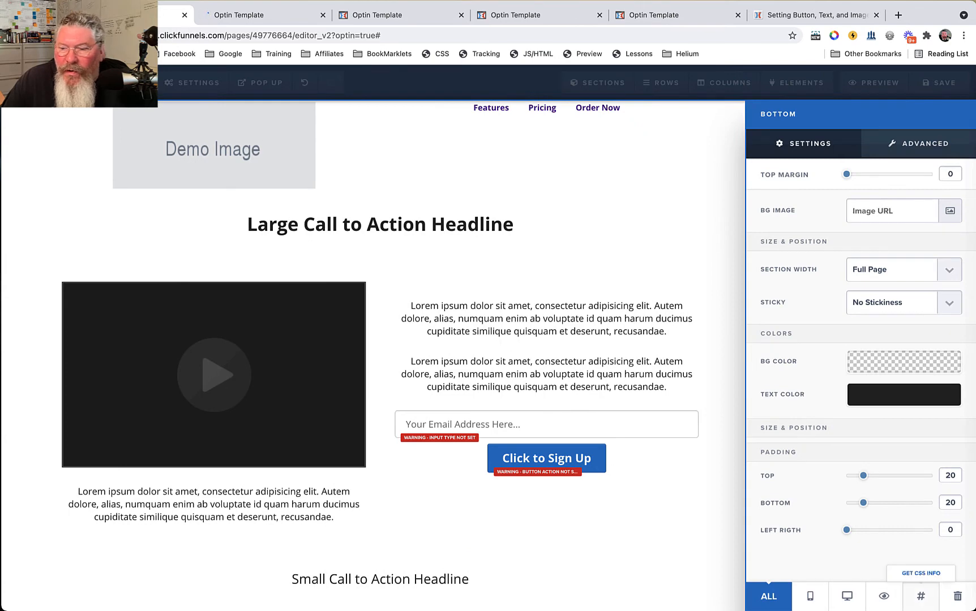
left_click(923, 597)
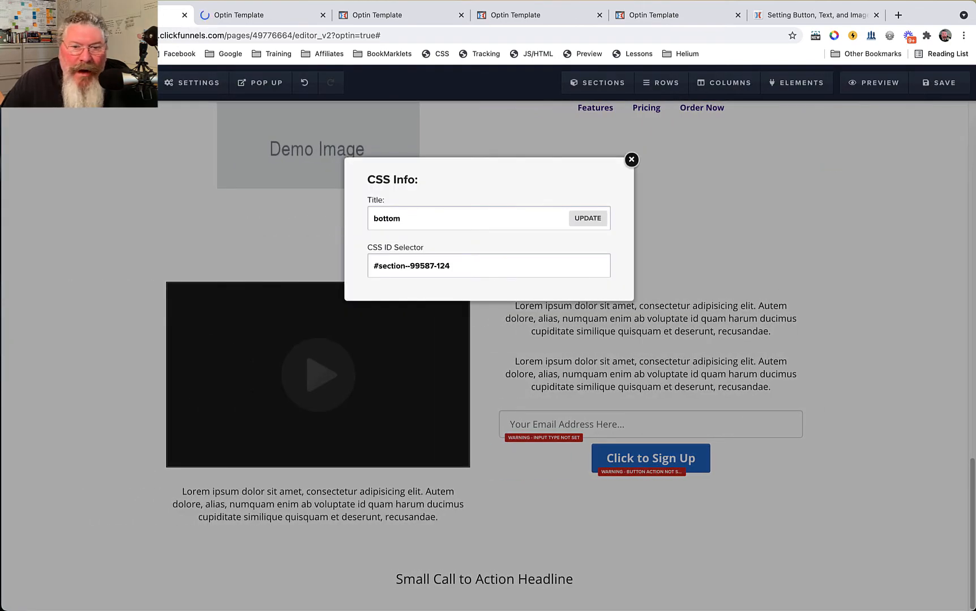
left_click_drag(451, 266, 378, 266)
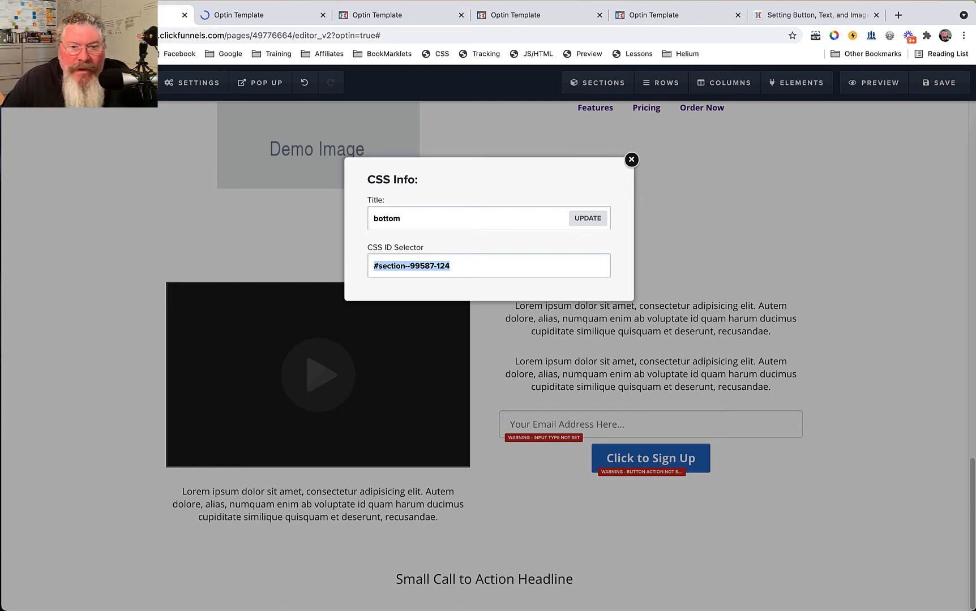
left_click(631, 159)
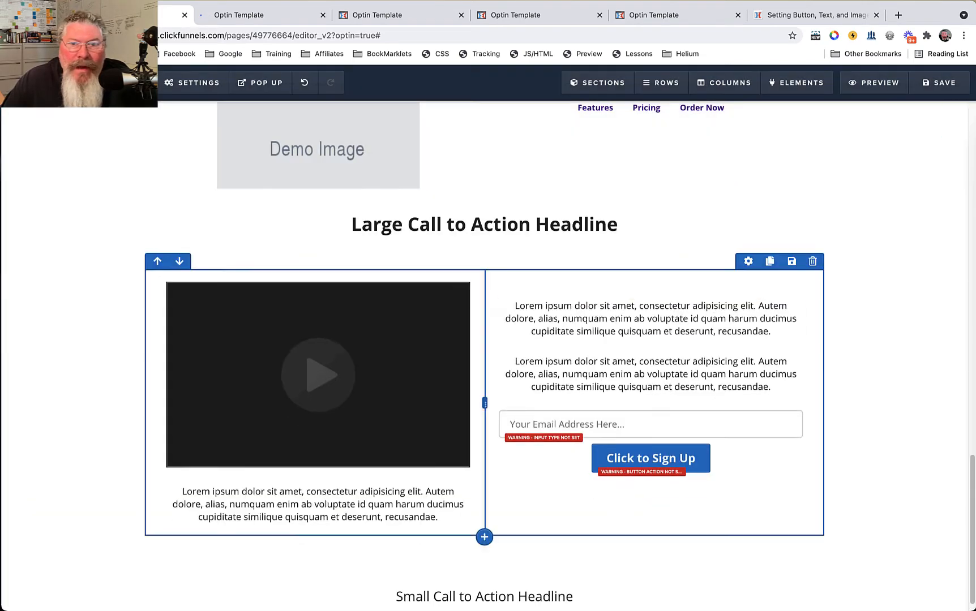
Set the red button's action to Go To Website URL with #section--99587-124 and close its settings
scroll(595, 351, "up", 20)
left_click(622, 169)
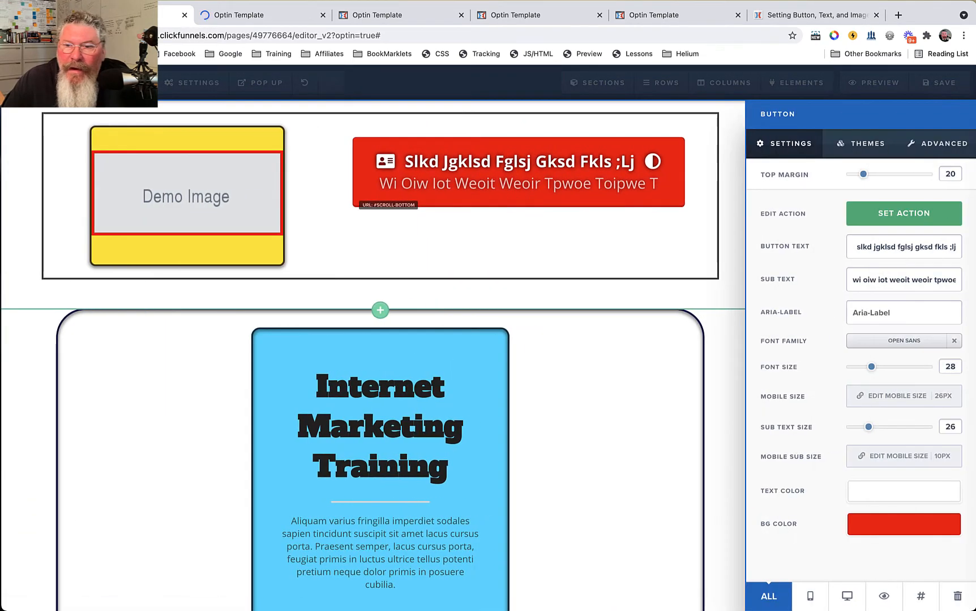
left_click(889, 213)
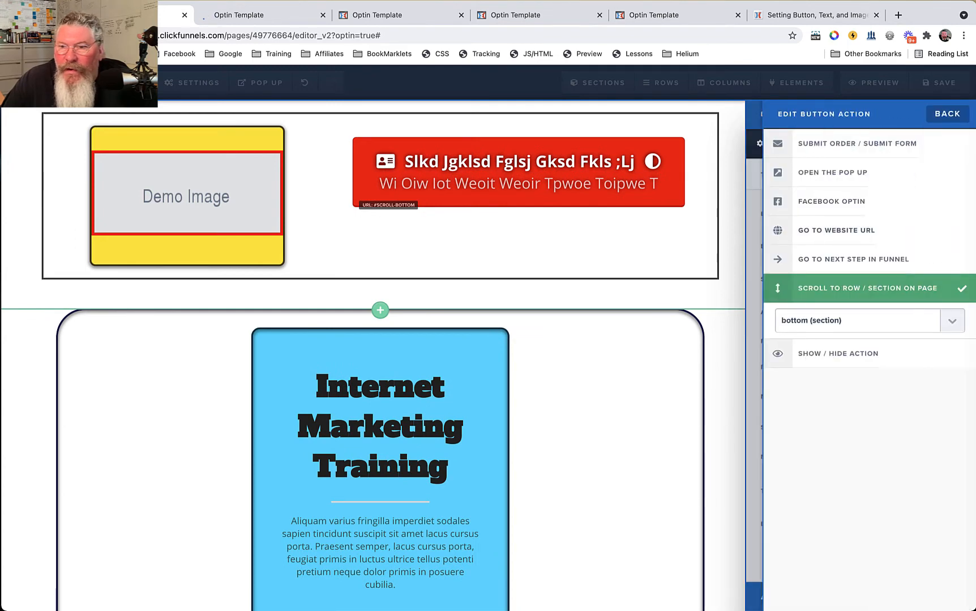
left_click(836, 231)
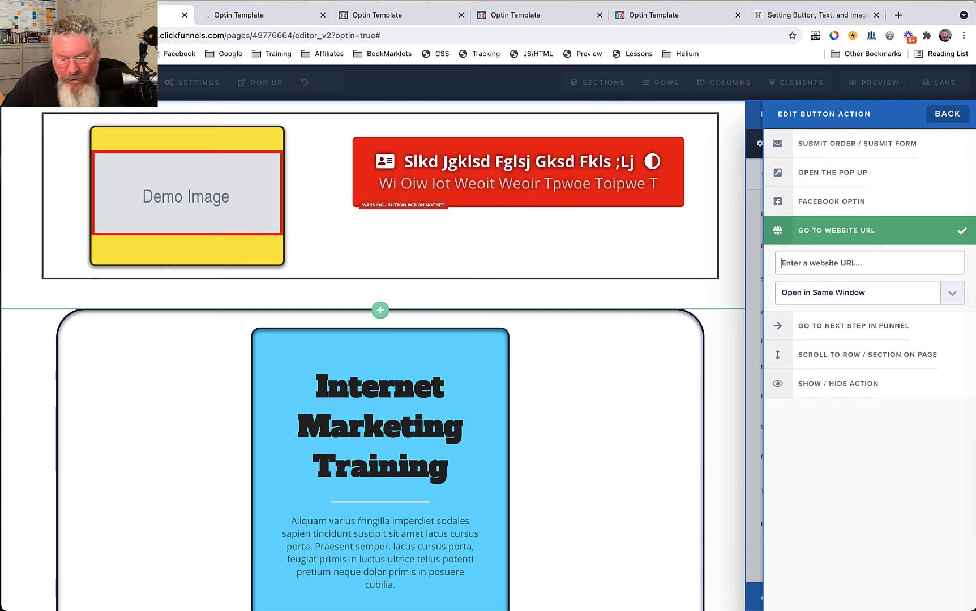
type("#section--99587-124")
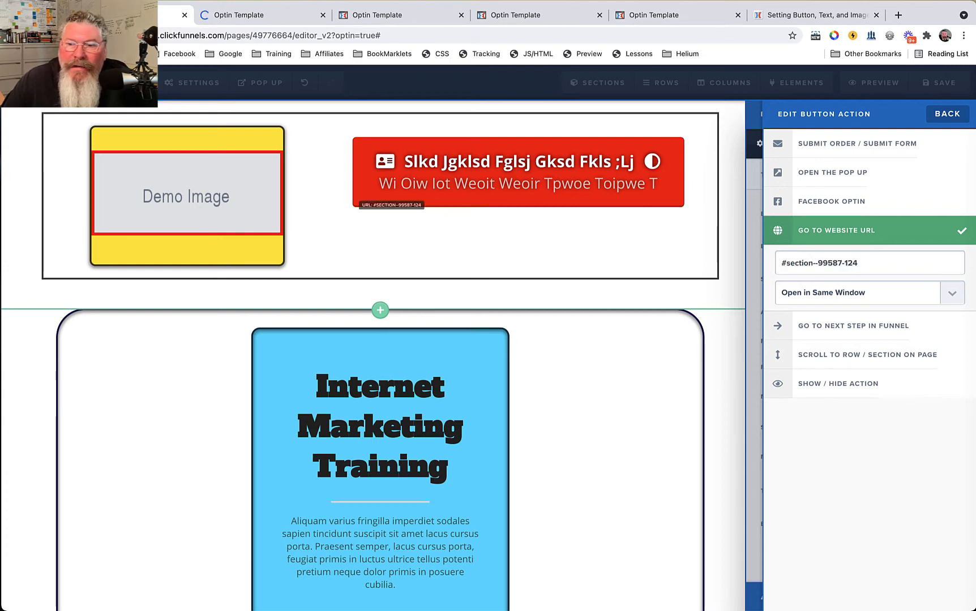
left_click(693, 243)
left_click(694, 243)
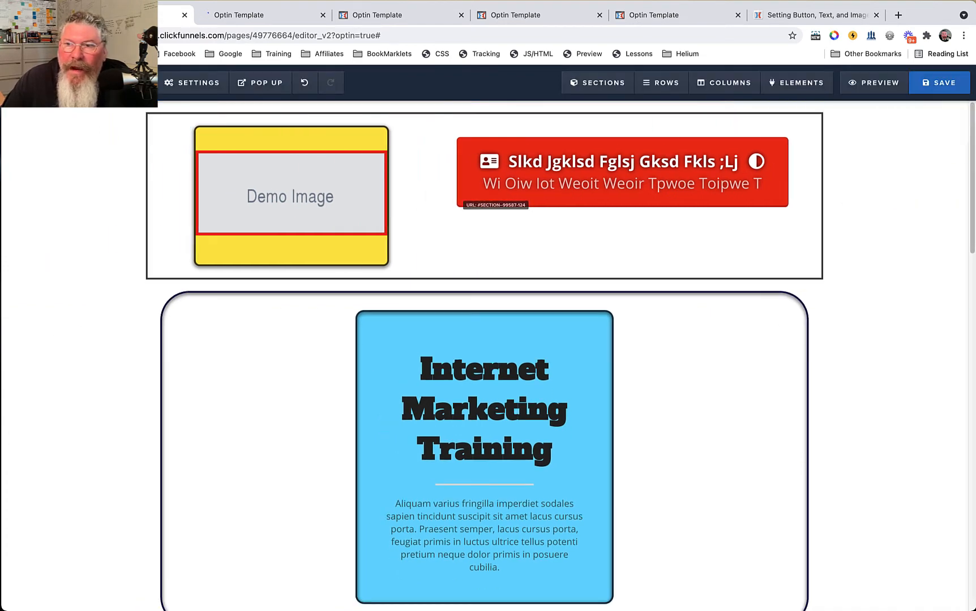
Save the page, open a new preview and test the red button's #section--99587-124 link several times
left_click(938, 83)
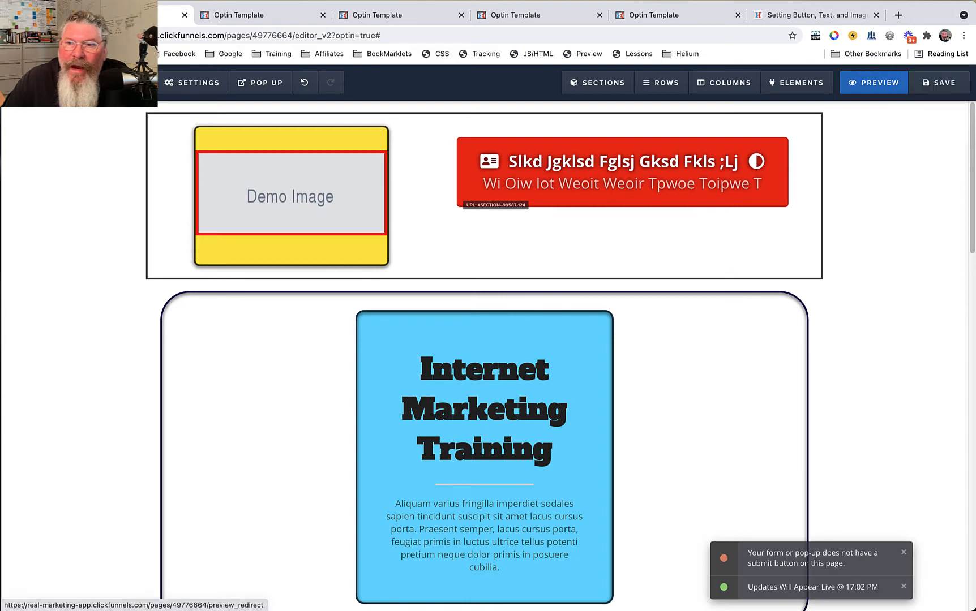
left_click(873, 83)
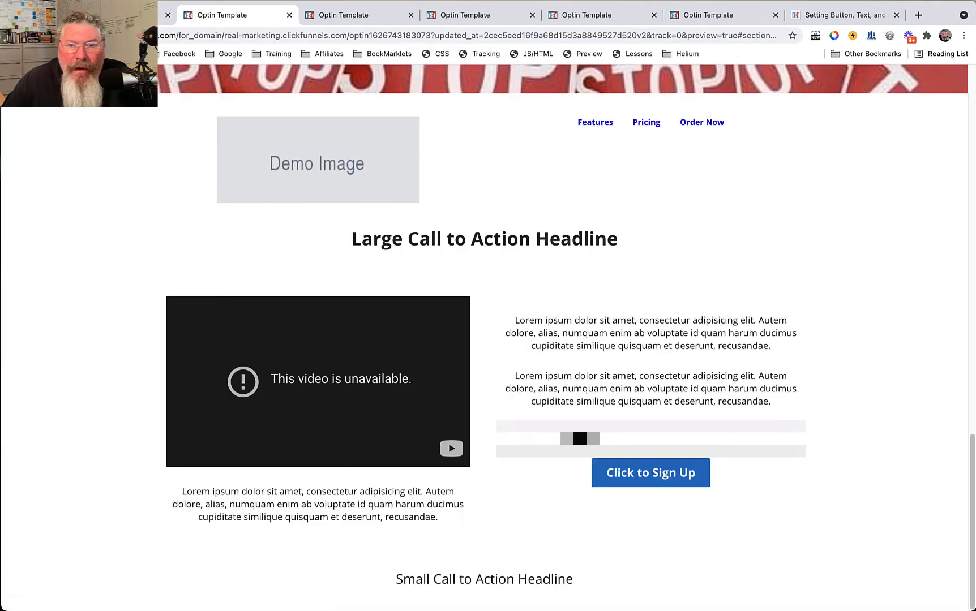
scroll(623, 136, "up", 20)
left_click(623, 133)
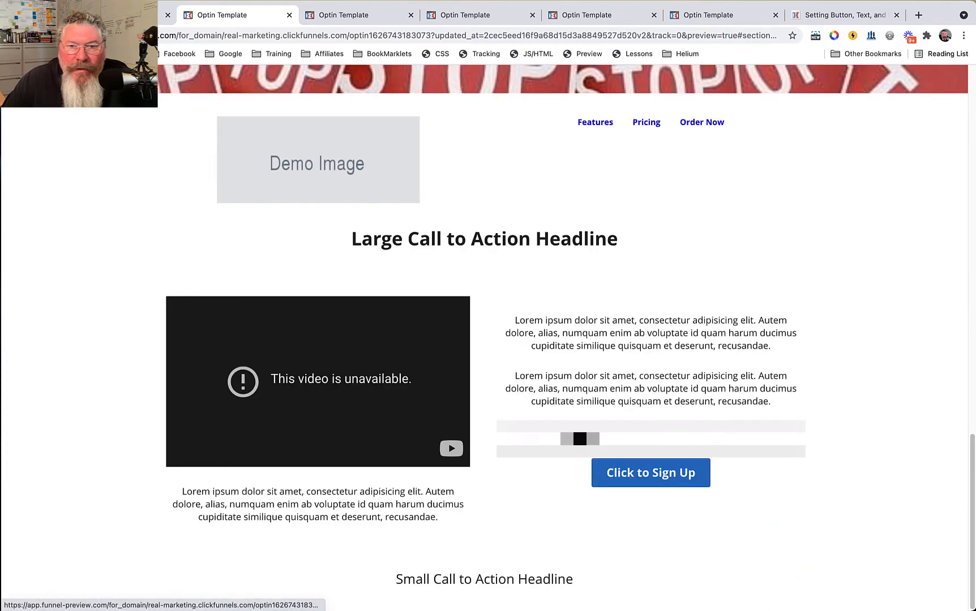
scroll(623, 133, "up", 20)
left_click(623, 133)
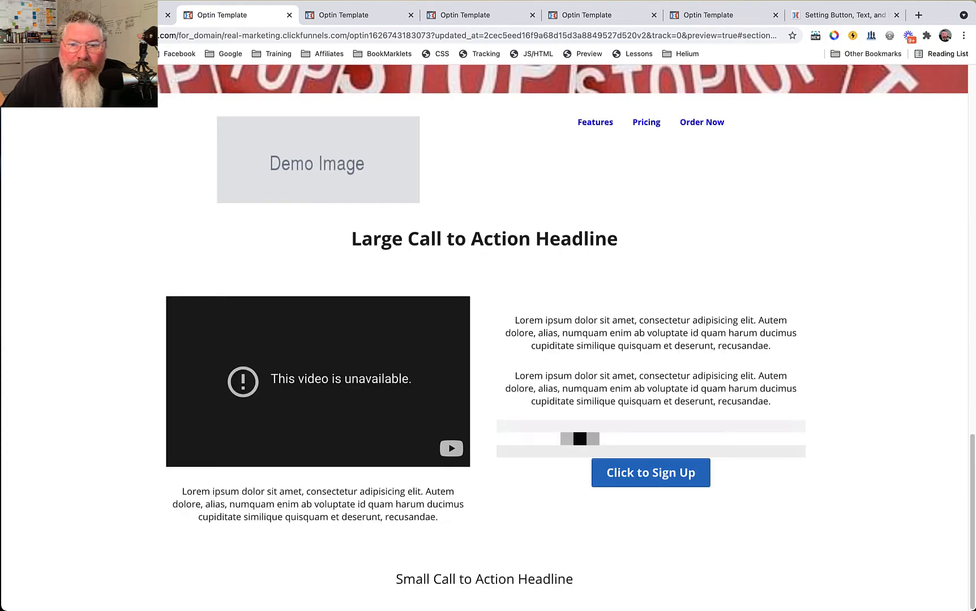
scroll(622, 133, "up", 20)
left_click(623, 133)
scroll(622, 133, "up", 20)
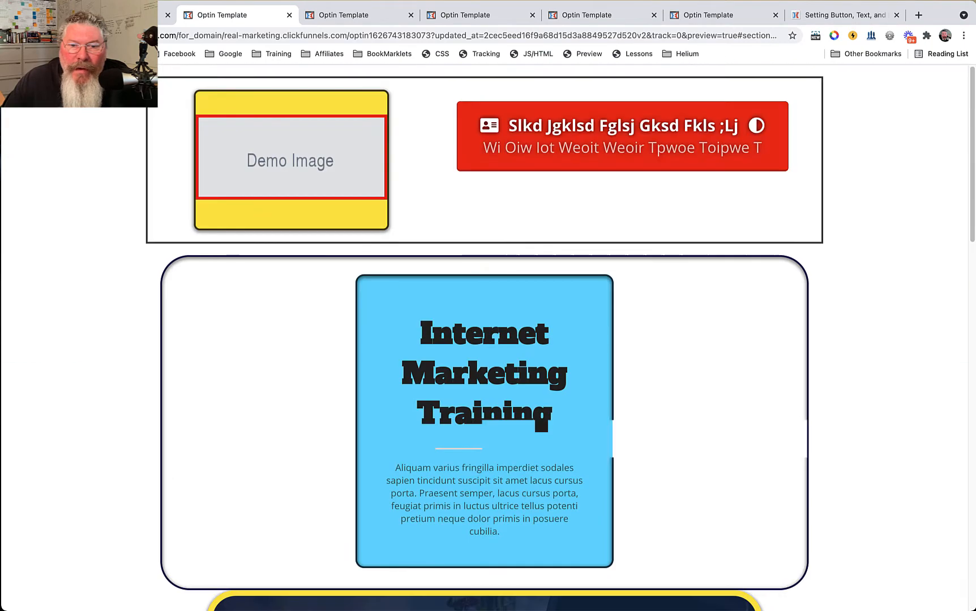
left_click(623, 133)
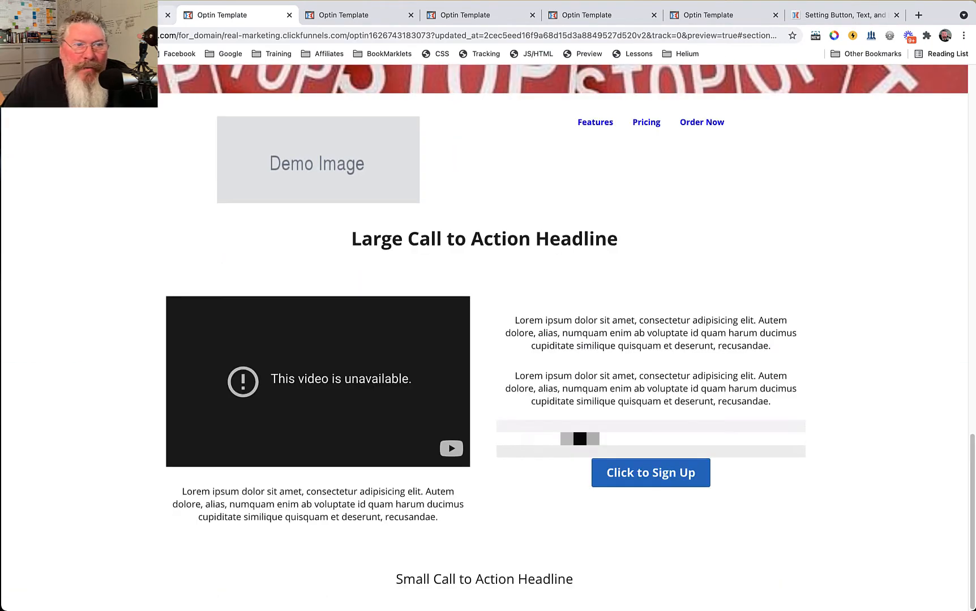
In the editor, try Go To Next Step In Funnel for the red button, and set Scroll To Row / Section On Page to bottom (section)
left_click(142, 15)
left_click(749, 130)
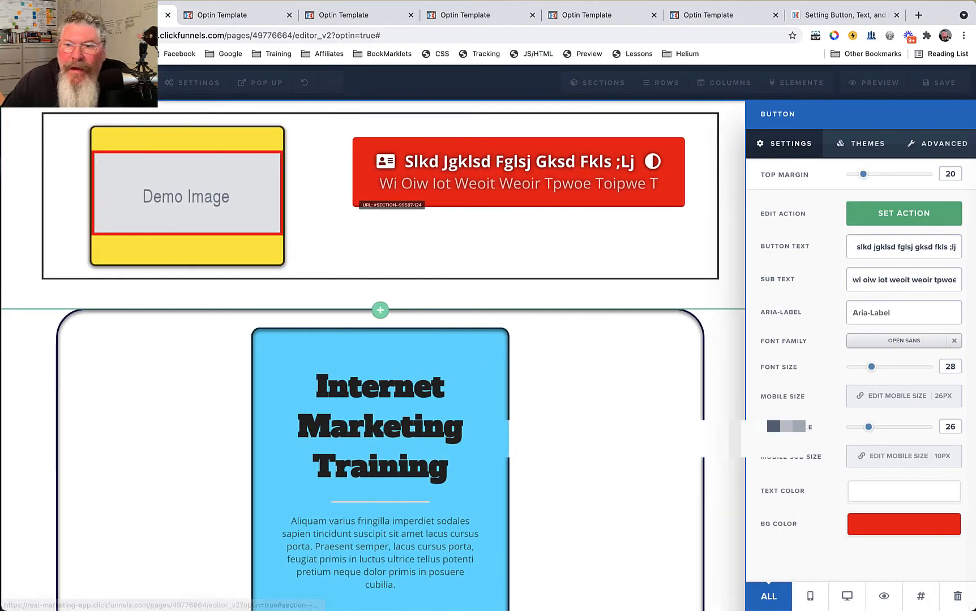
left_click(904, 213)
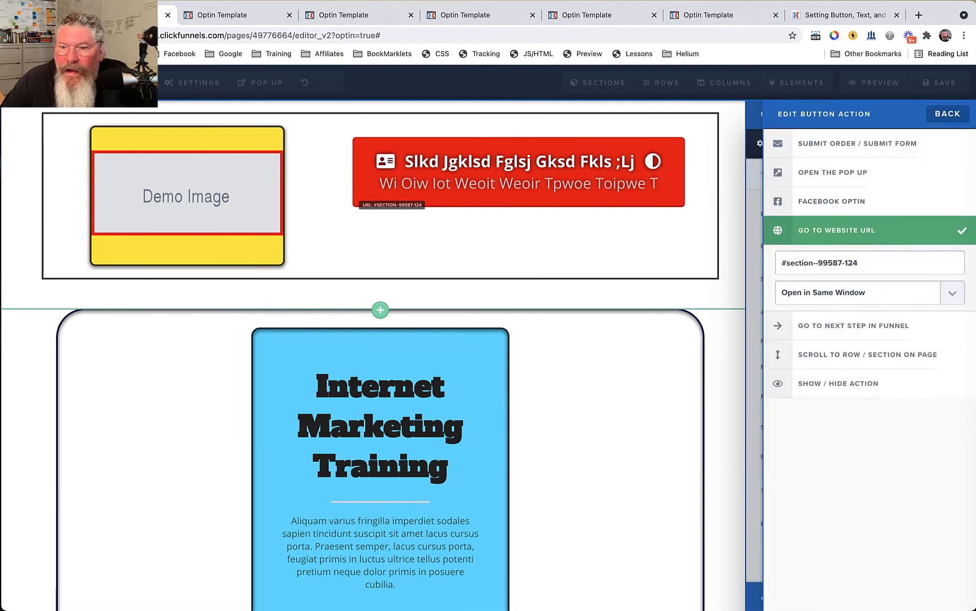
left_click(853, 326)
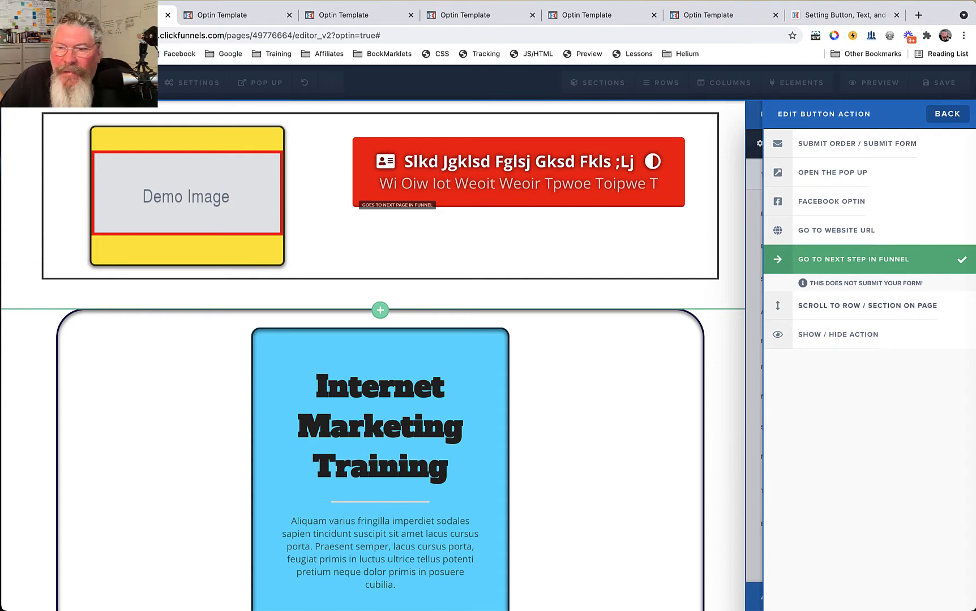
left_click(868, 306)
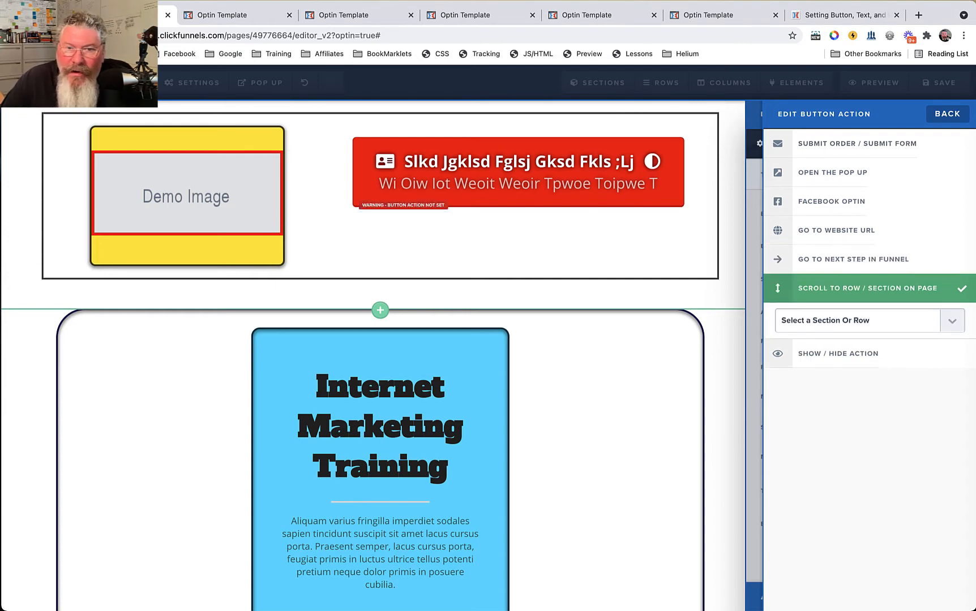
left_click(870, 321)
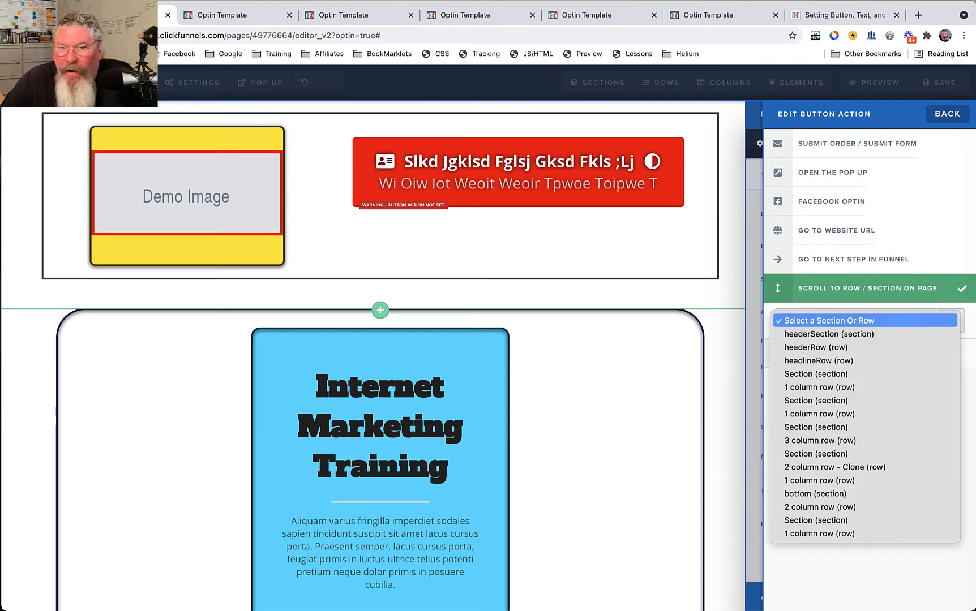
left_click(816, 494)
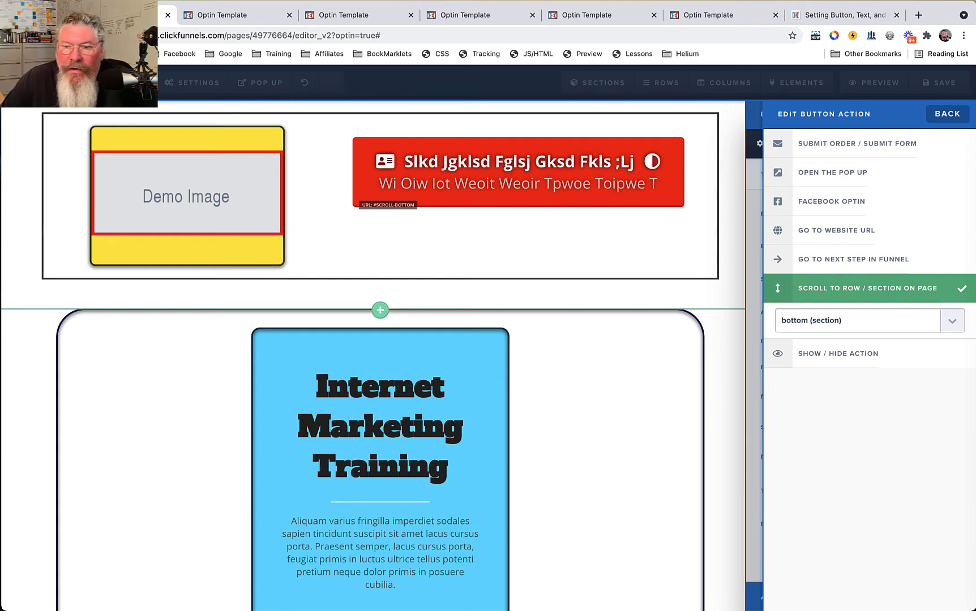
left_click(623, 247)
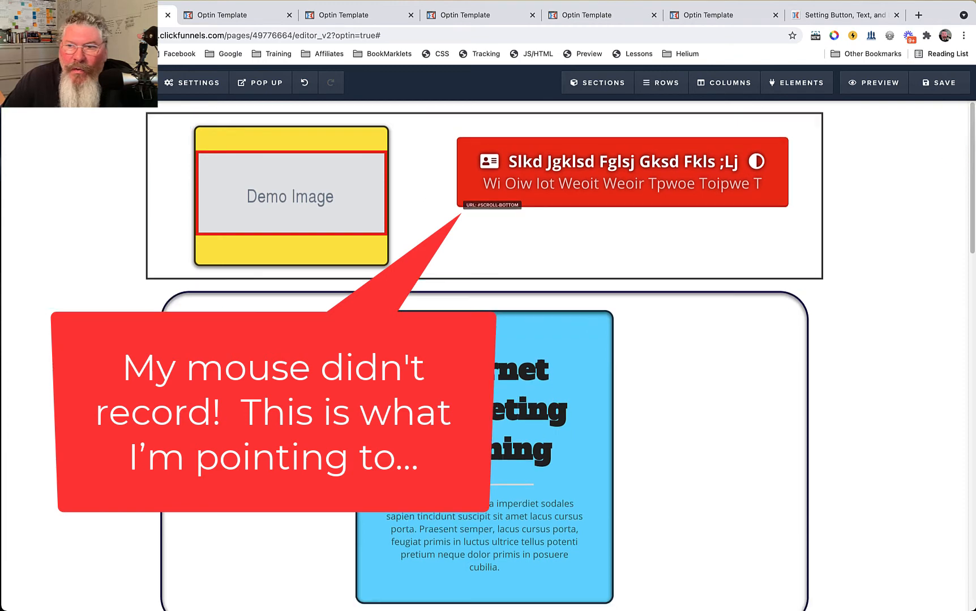
Save the page, reload the open preview and test the red button's scroll to the bottom section
left_click(939, 83)
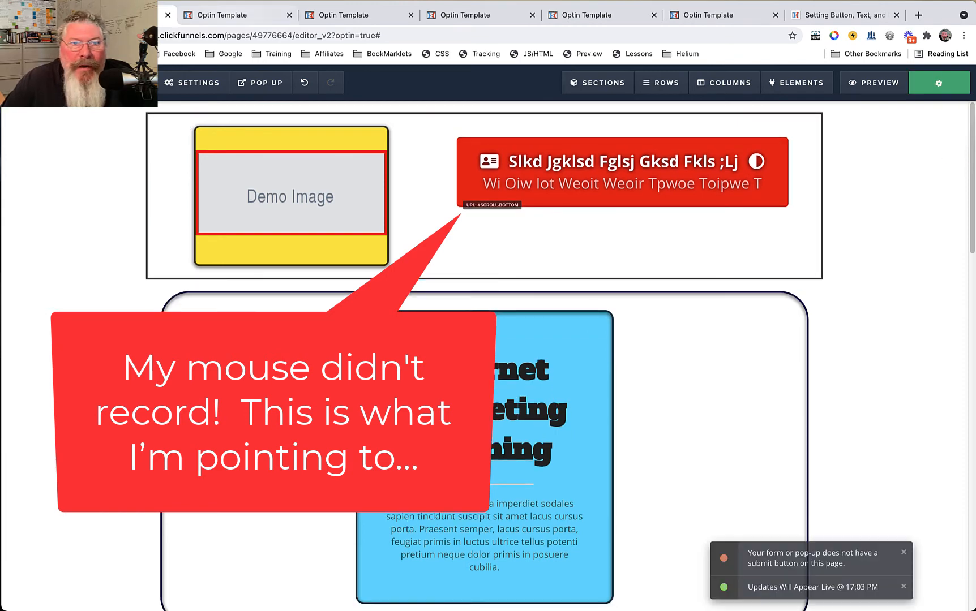
left_click(222, 15)
key("super+r")
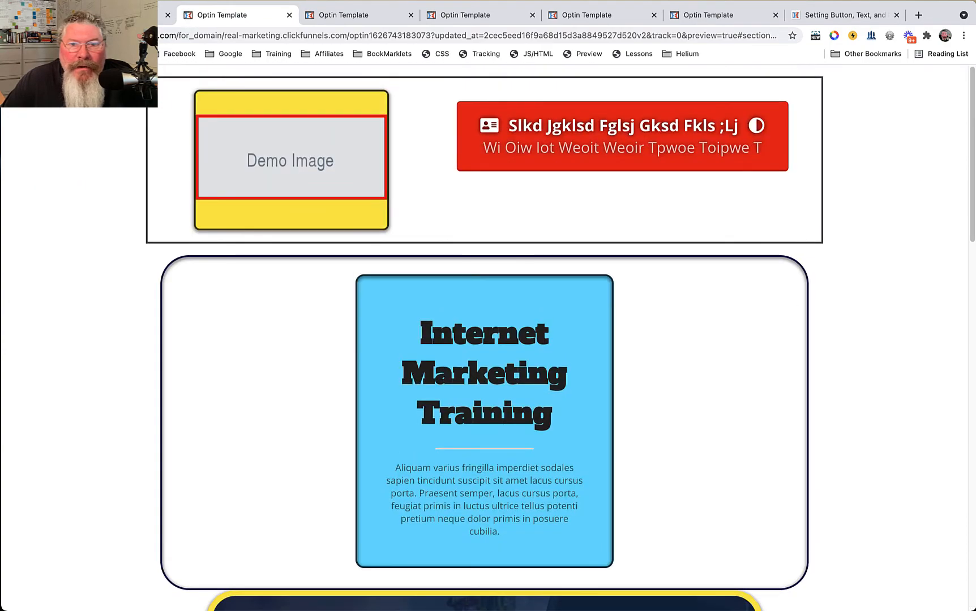
scroll(484, 339, "down", 15)
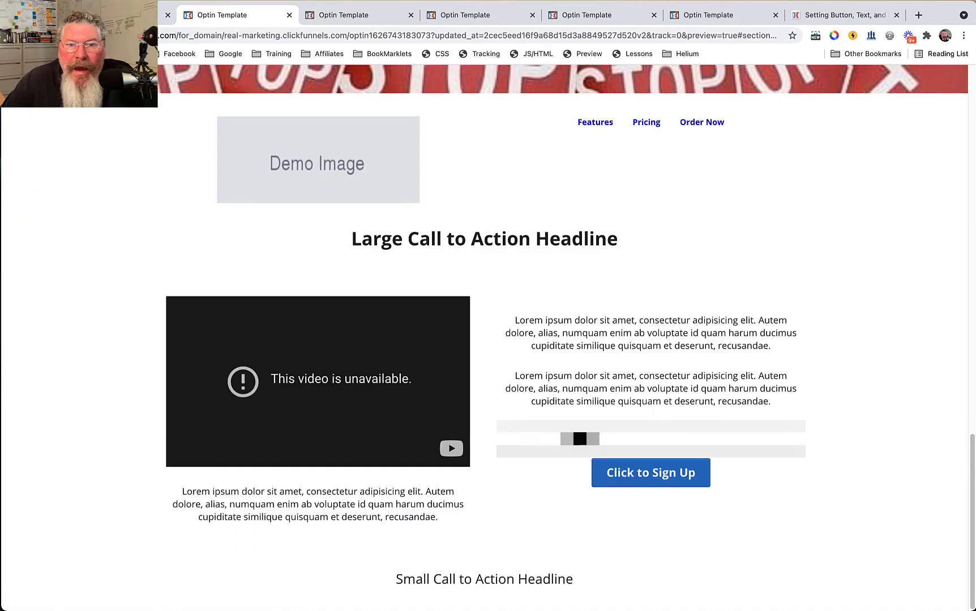
scroll(484, 339, "up", 10)
scroll(484, 340, "down", 10)
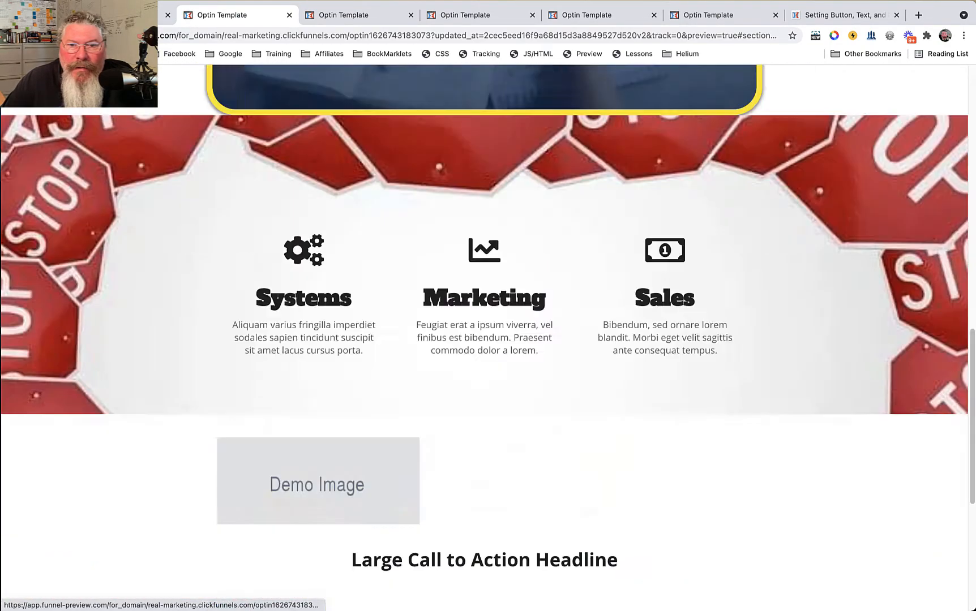
scroll(484, 340, "up", 10)
scroll(484, 339, "down", 10)
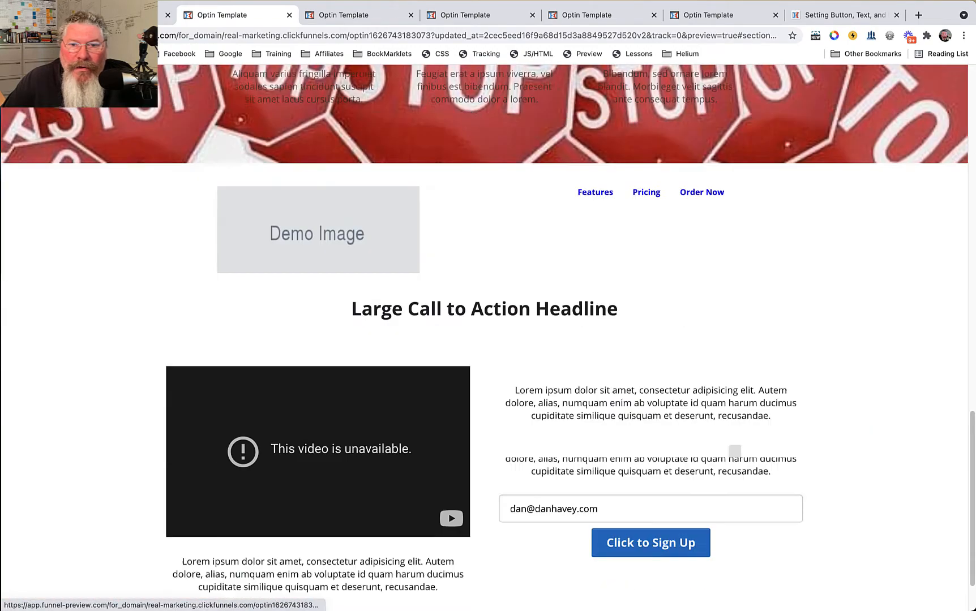
Back in the editor, set the red button's action to Show / Hide Action and close its settings
left_click(141, 15)
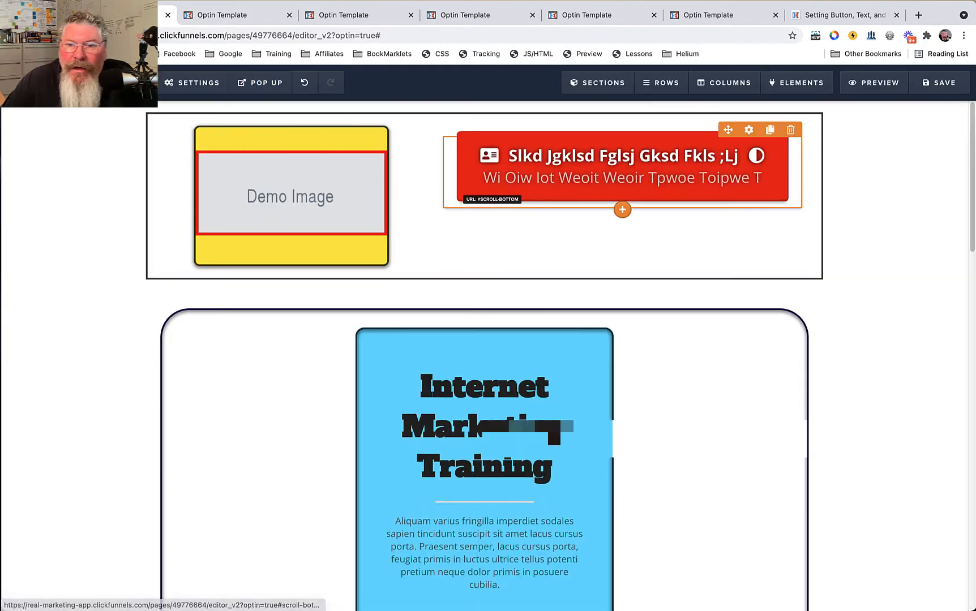
left_click(749, 131)
left_click(904, 217)
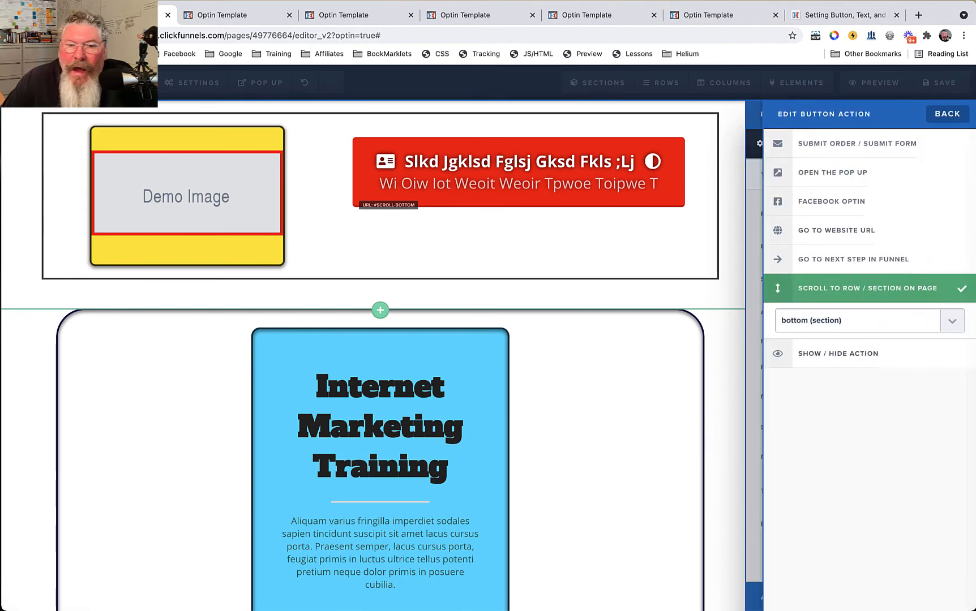
left_click(838, 354)
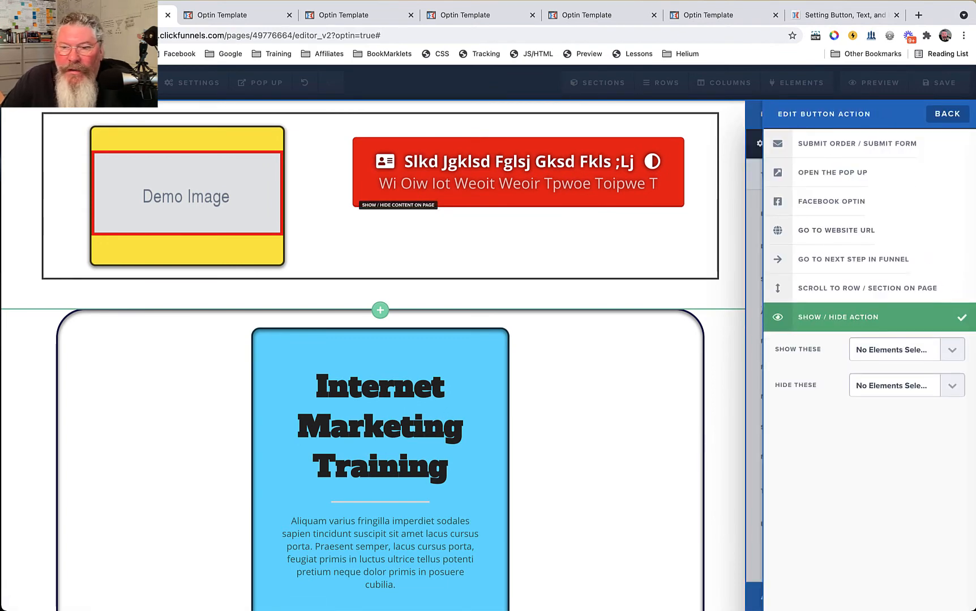
left_click(731, 249)
Show headlineRow from the row manager, hide it again, and look at the settings of the Internet Marketing Training section
mouse_move(797, 83)
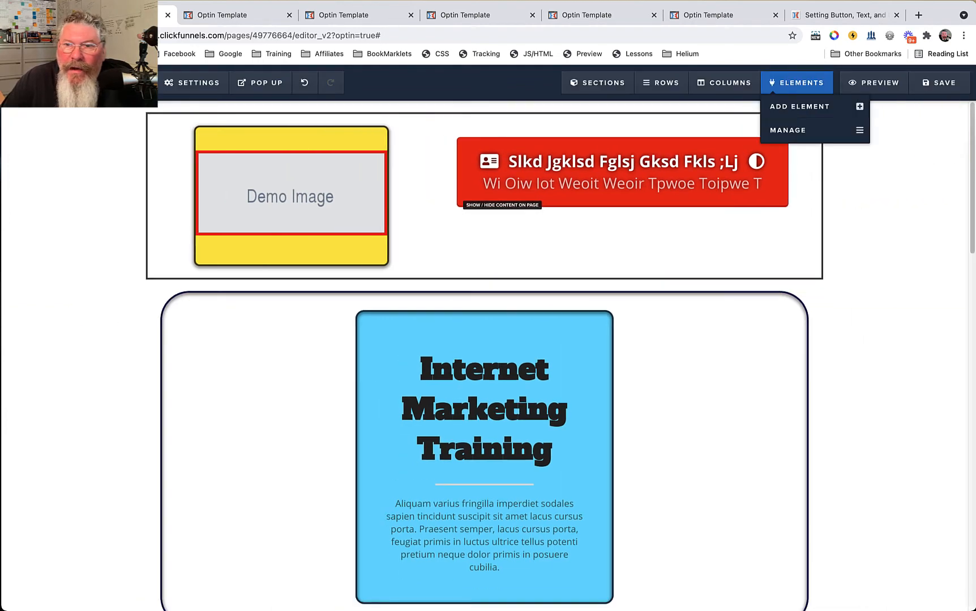
mouse_move(662, 83)
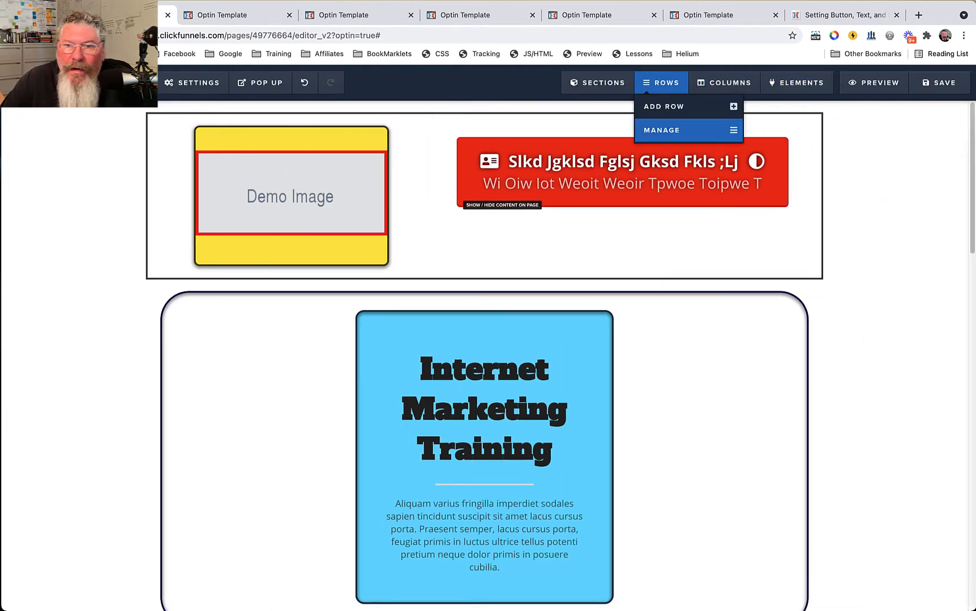
left_click(679, 130)
left_click(913, 192)
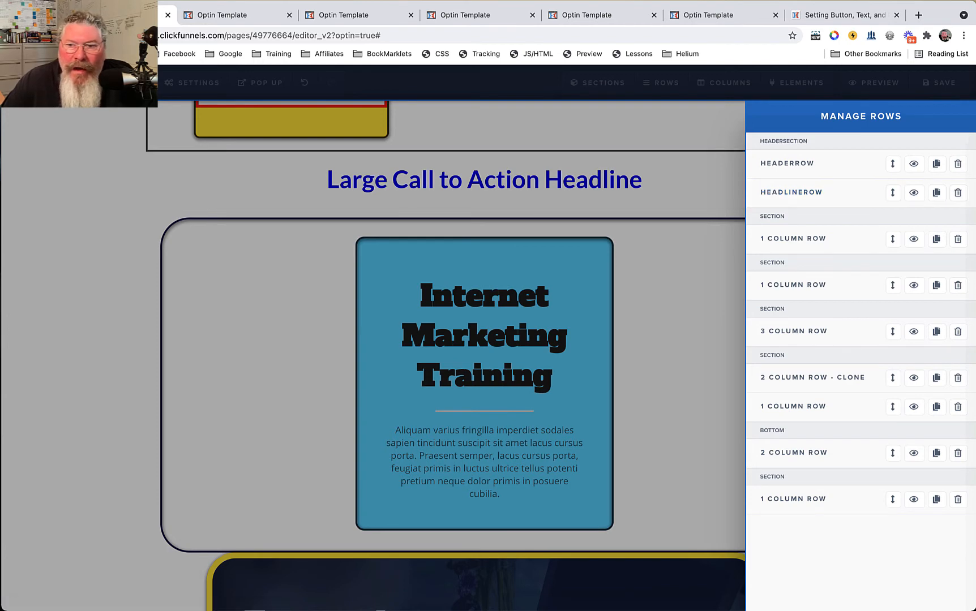
left_click(914, 193)
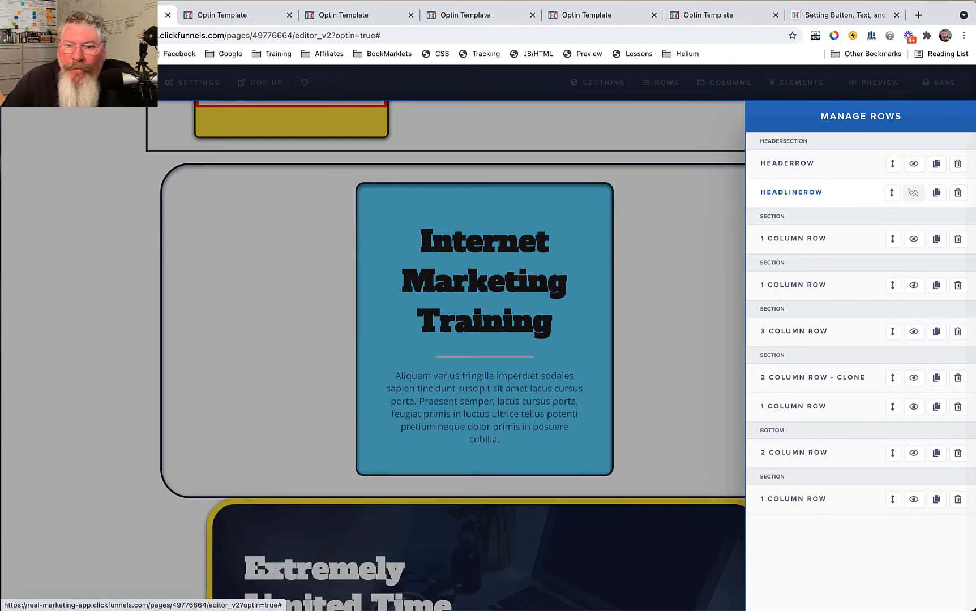
left_click(705, 195)
left_click(797, 171)
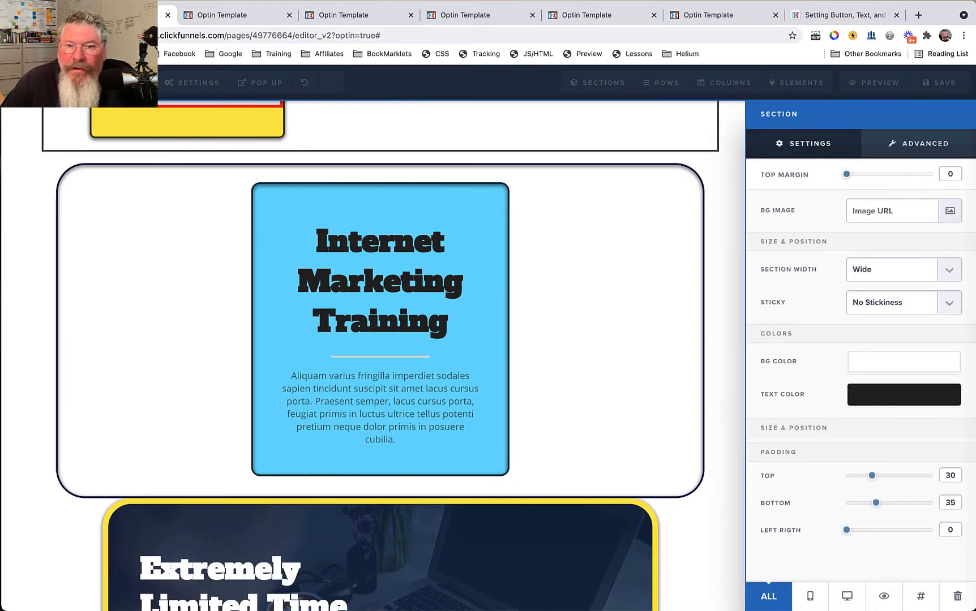
left_click(710, 198)
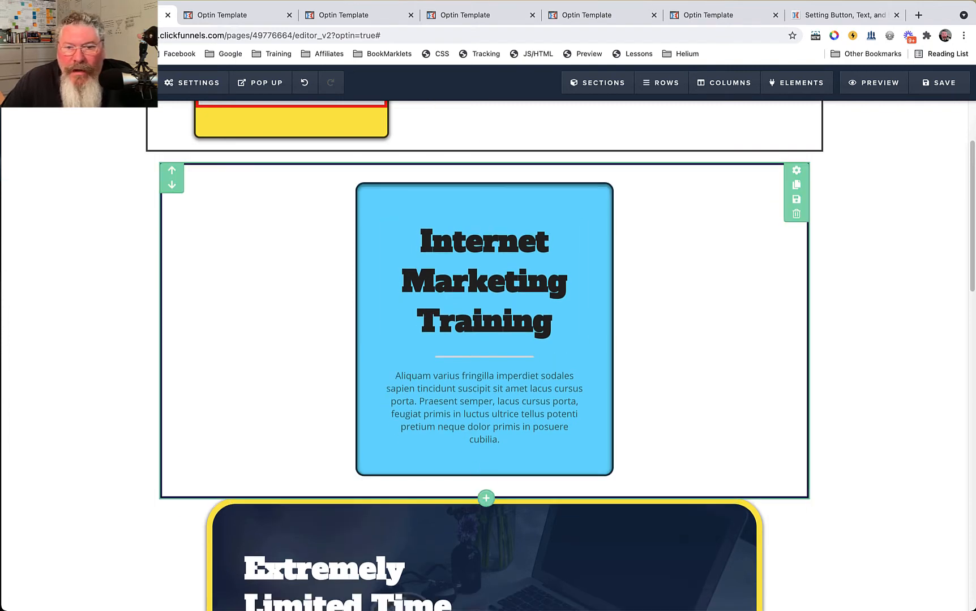
Configure the red button's Show / Hide Action to show ROW: headlineRow and hide the first SECTION: Section
scroll(487, 340, "up", 3)
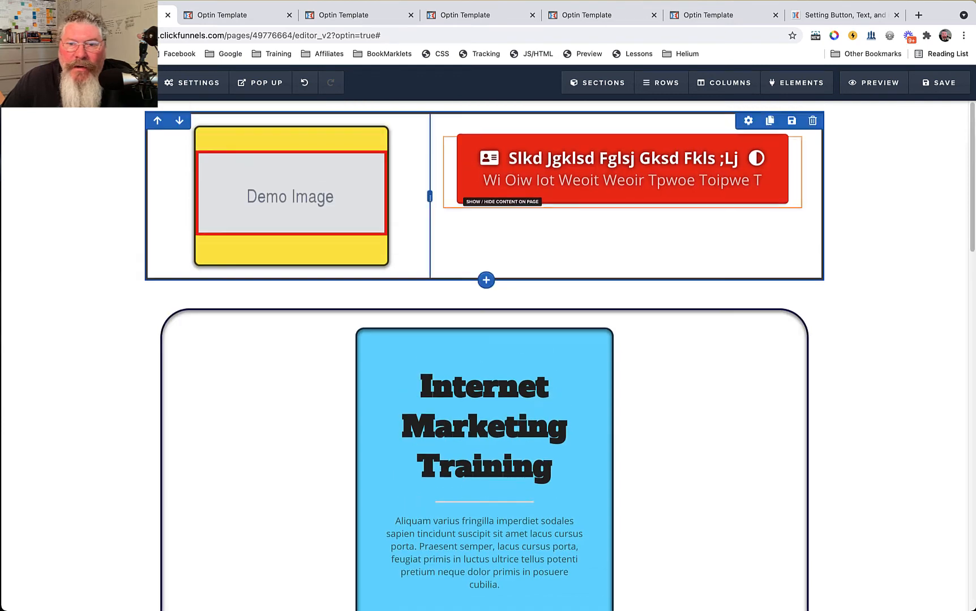
left_click(600, 170)
left_click(904, 213)
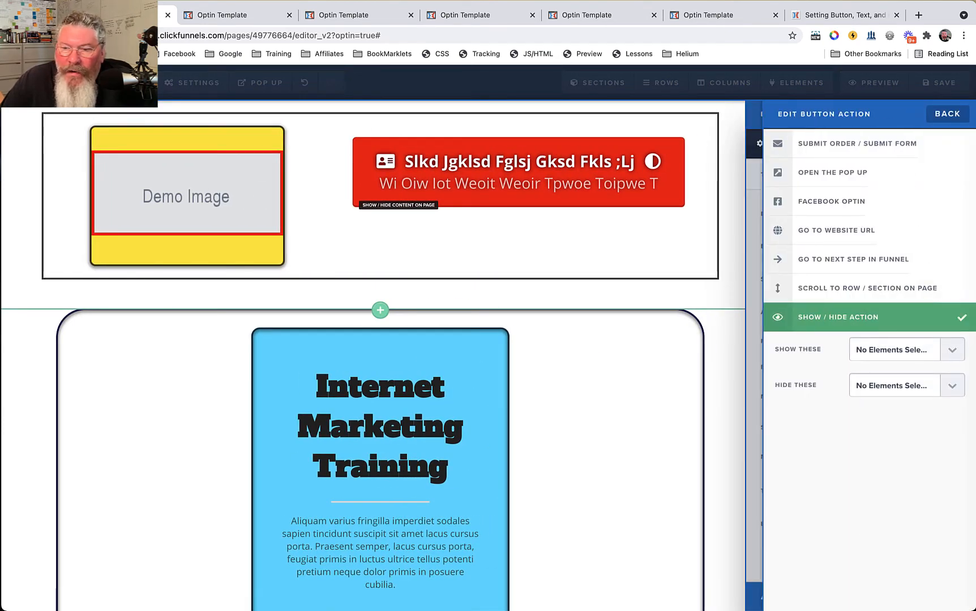
left_click(906, 350)
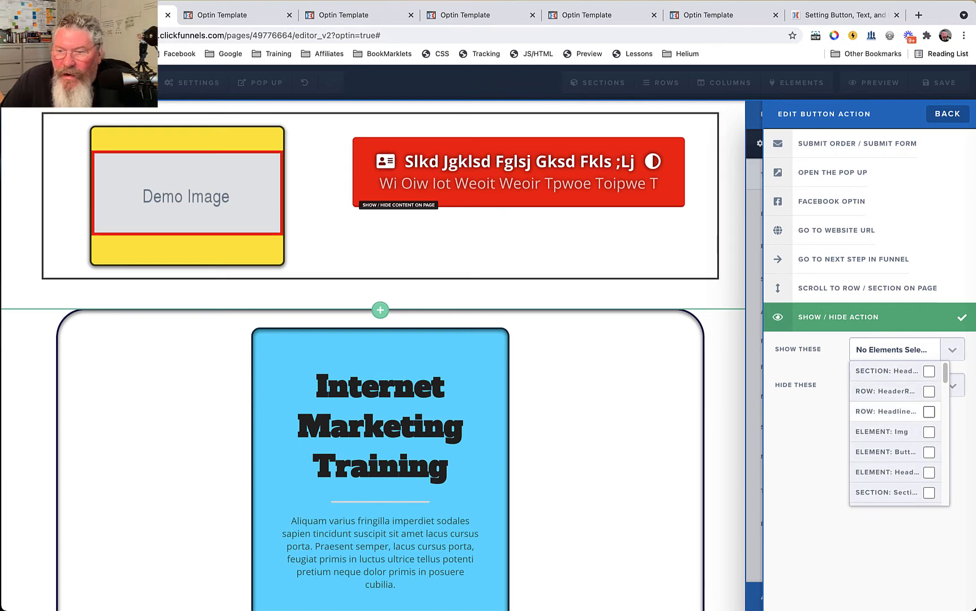
left_click(929, 413)
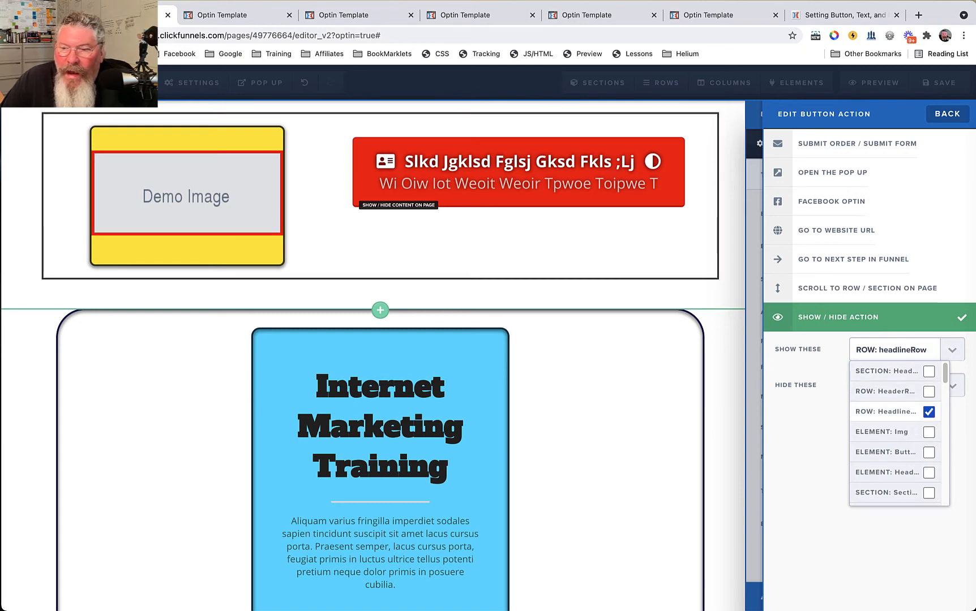
left_click(929, 350)
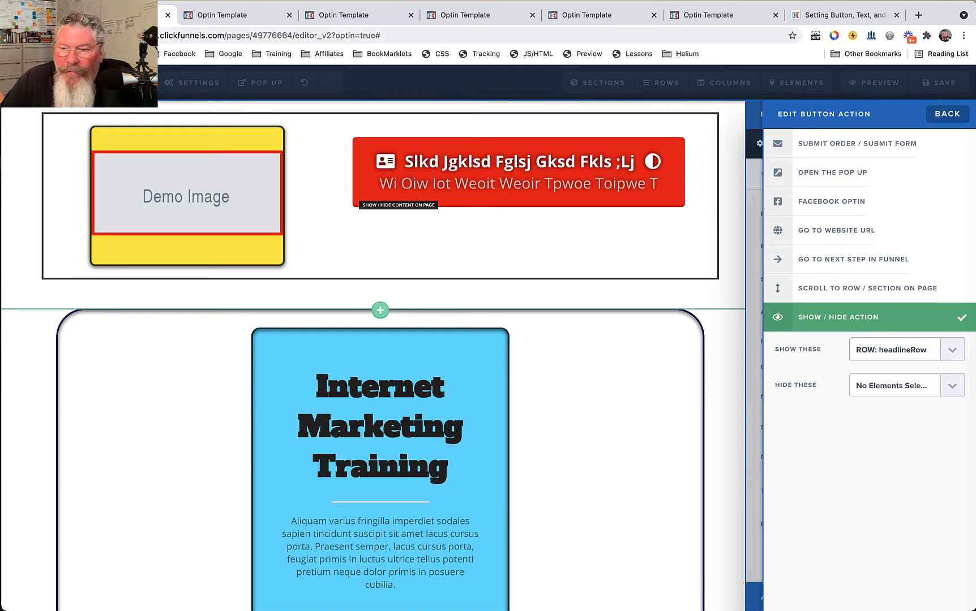
left_click(929, 386)
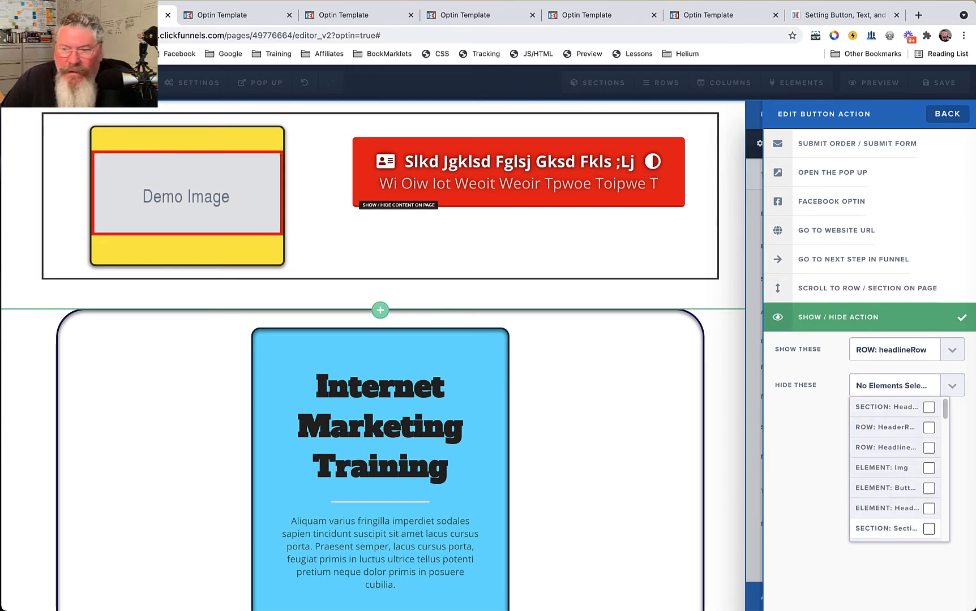
left_click(928, 529)
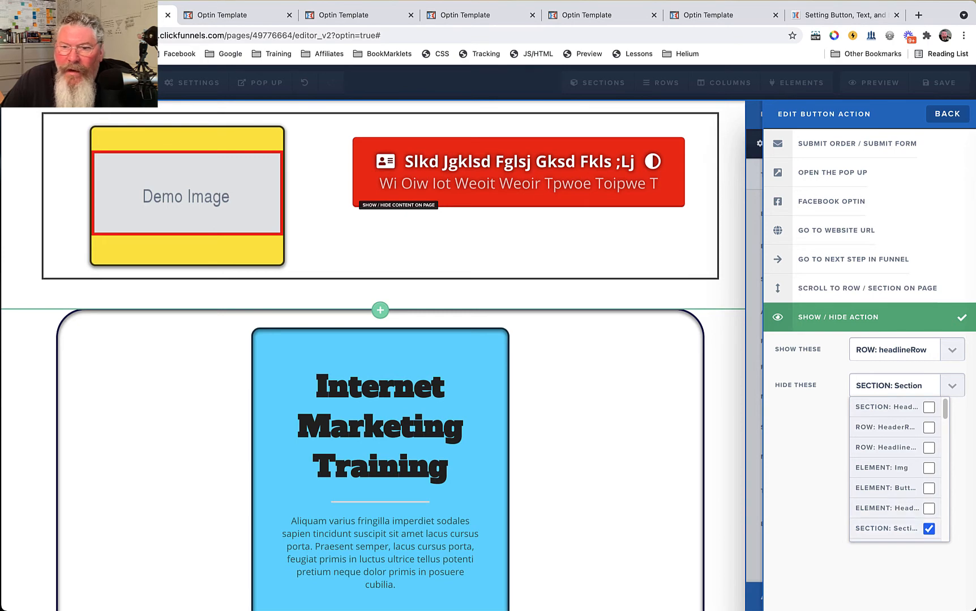
left_click(948, 114)
Save the page, open a new preview and test the red button's show/hide action
left_click(939, 83)
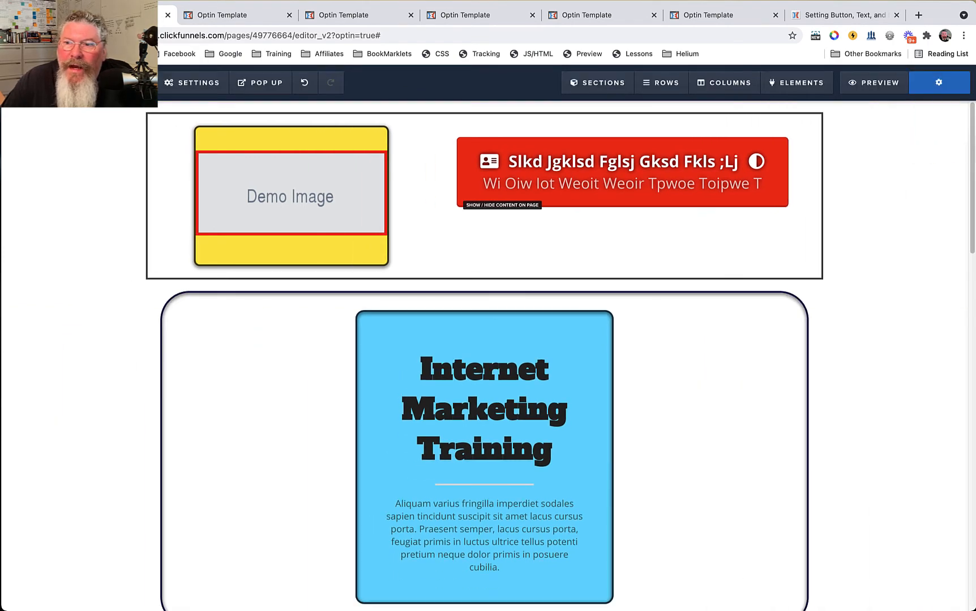
left_click(874, 83)
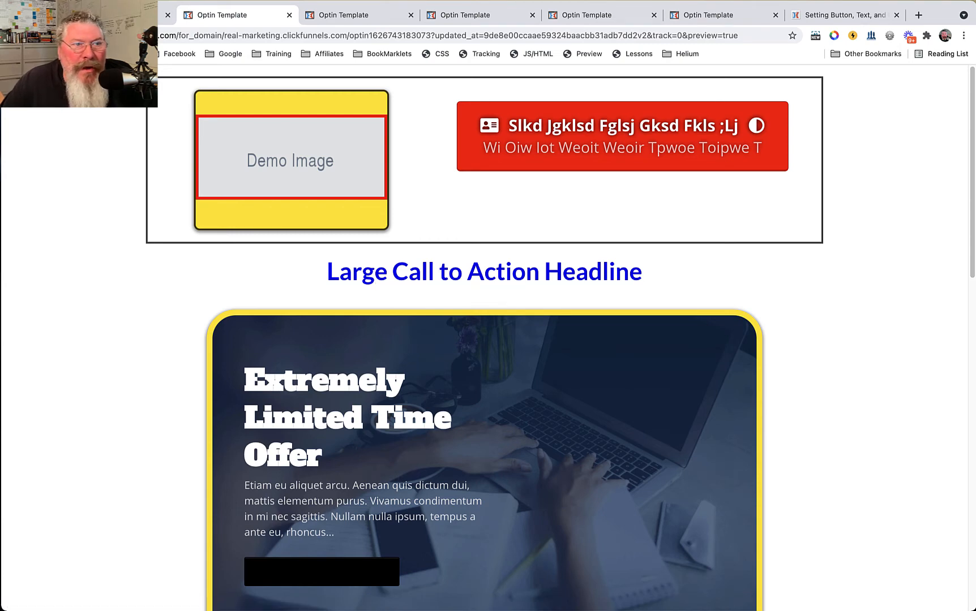
key("super+r")
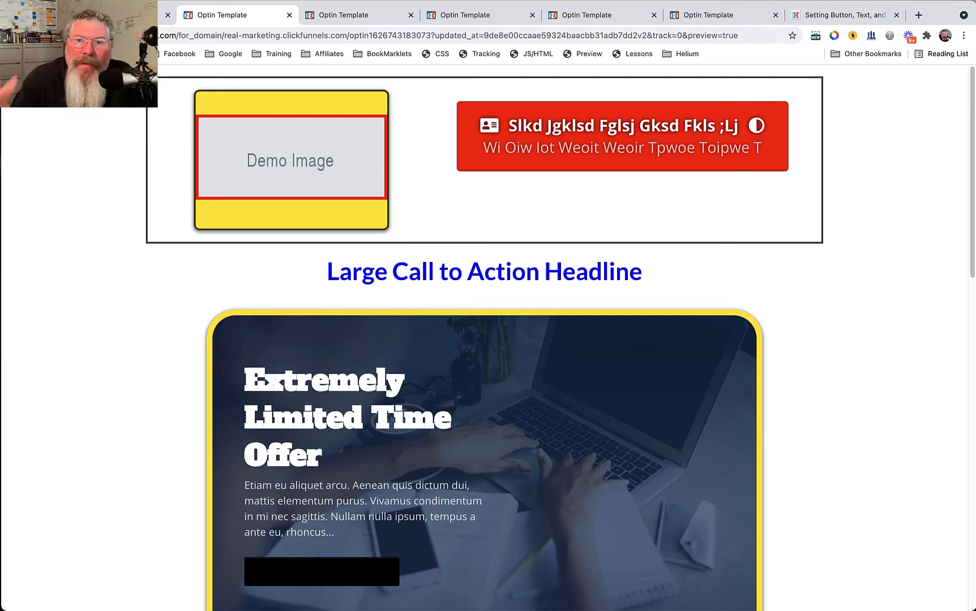
Close the four surplus Optin Template preview tabs, keeping the newest preview open
left_click(411, 15)
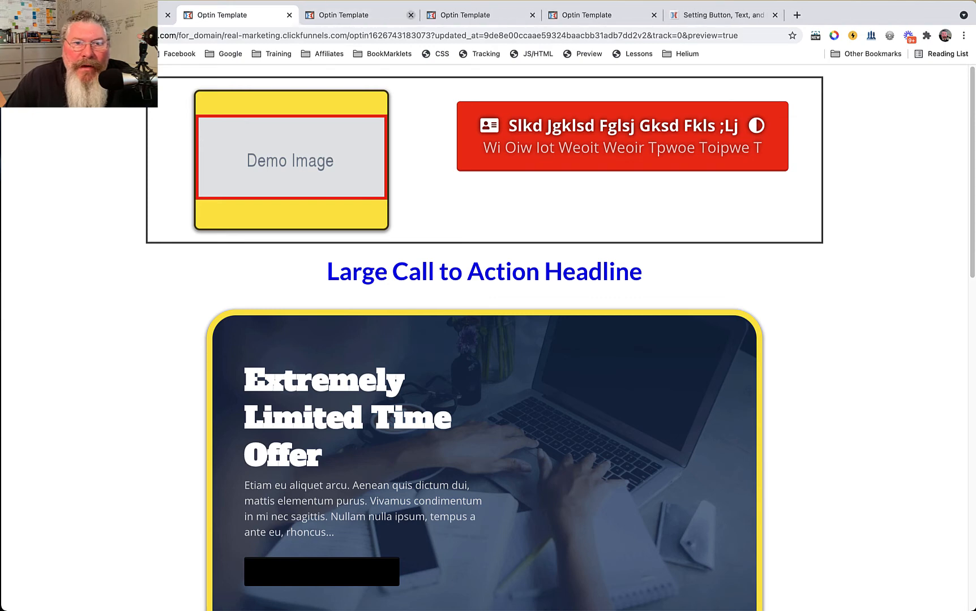
left_click(411, 16)
left_click(411, 15)
left_click(411, 15)
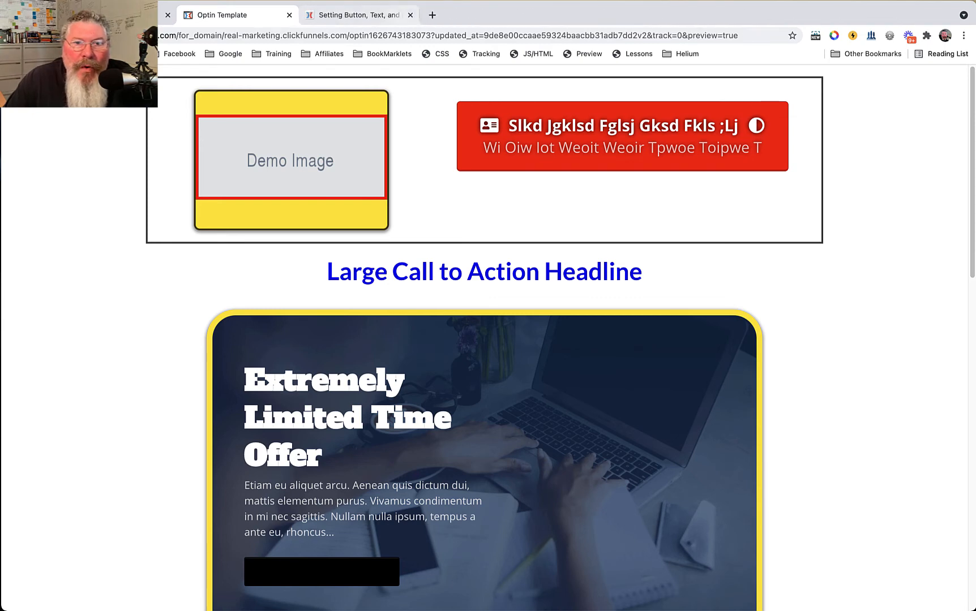
Return to the page editor and review the show and hide targets in the red button's action settings
left_click(160, 16)
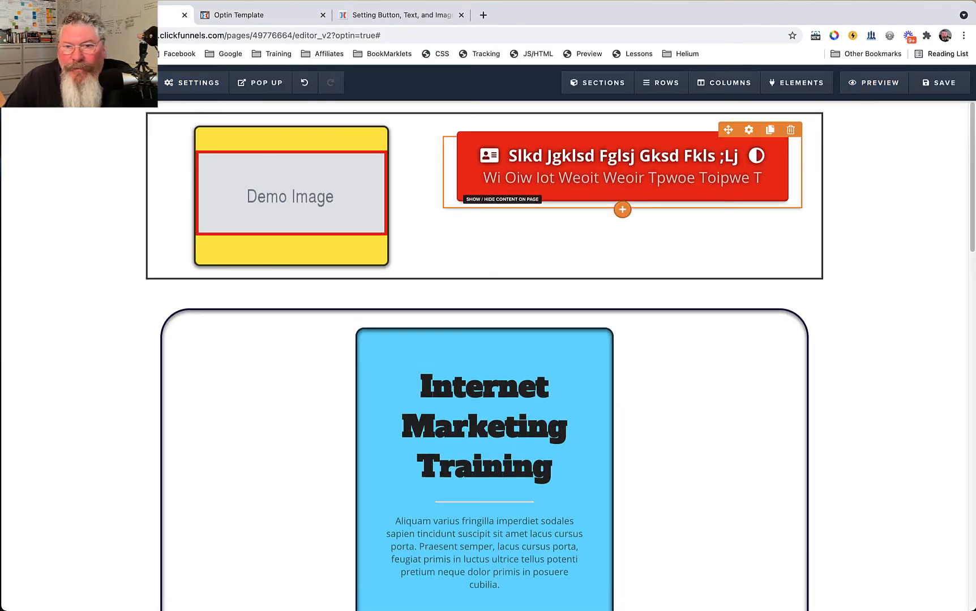
left_click(756, 131)
left_click(904, 213)
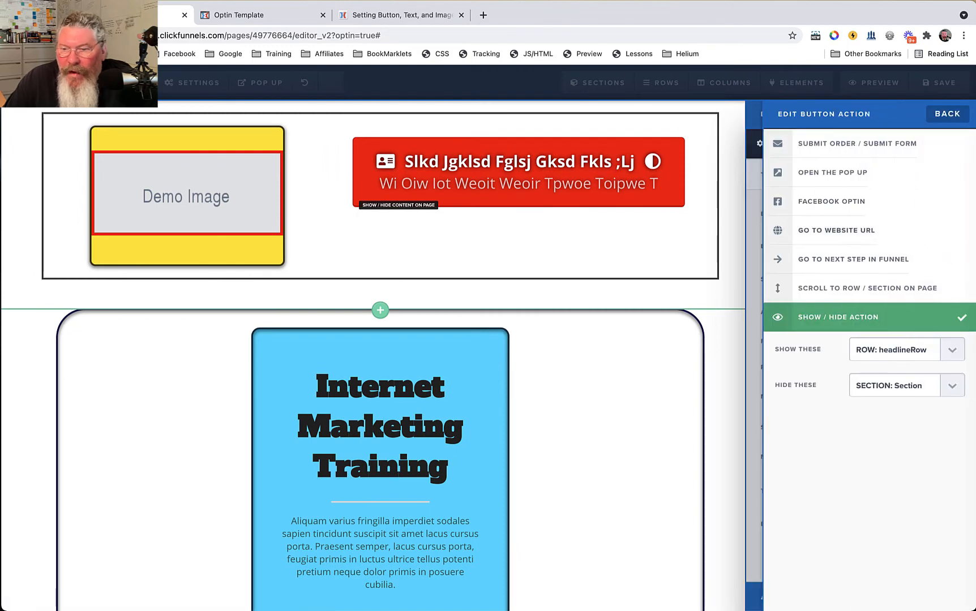
left_click(948, 114)
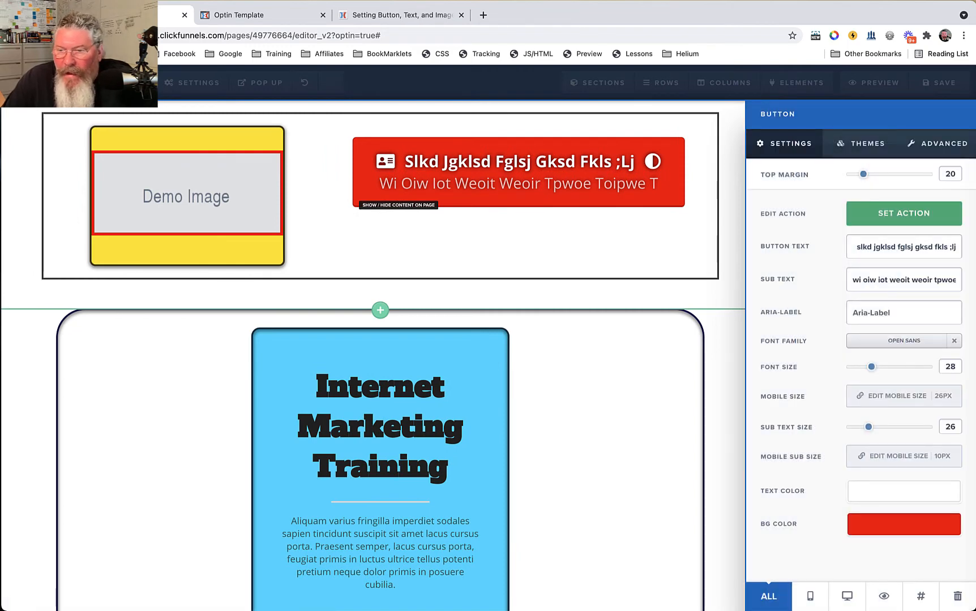
left_click(704, 193)
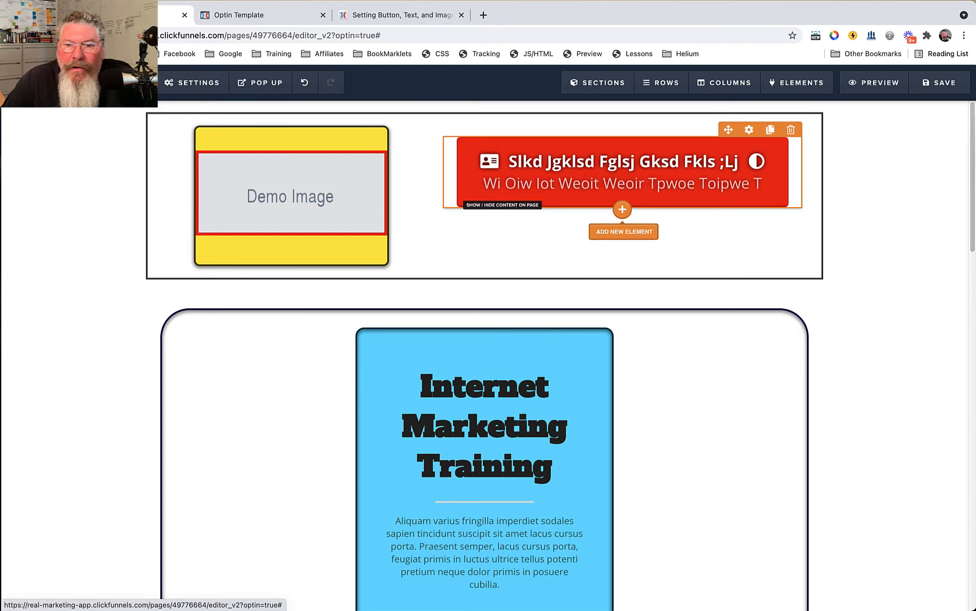
Add an Input form element directly below the red button and open its settings
left_click(623, 209)
scroll(839, 249, "down", 6)
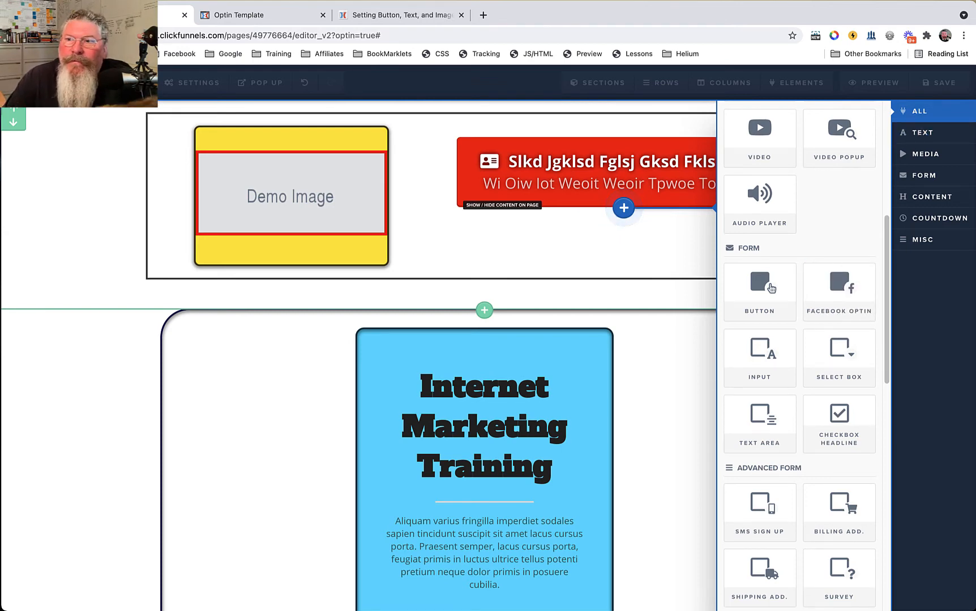
left_click(958, 1)
left_click(964, 23)
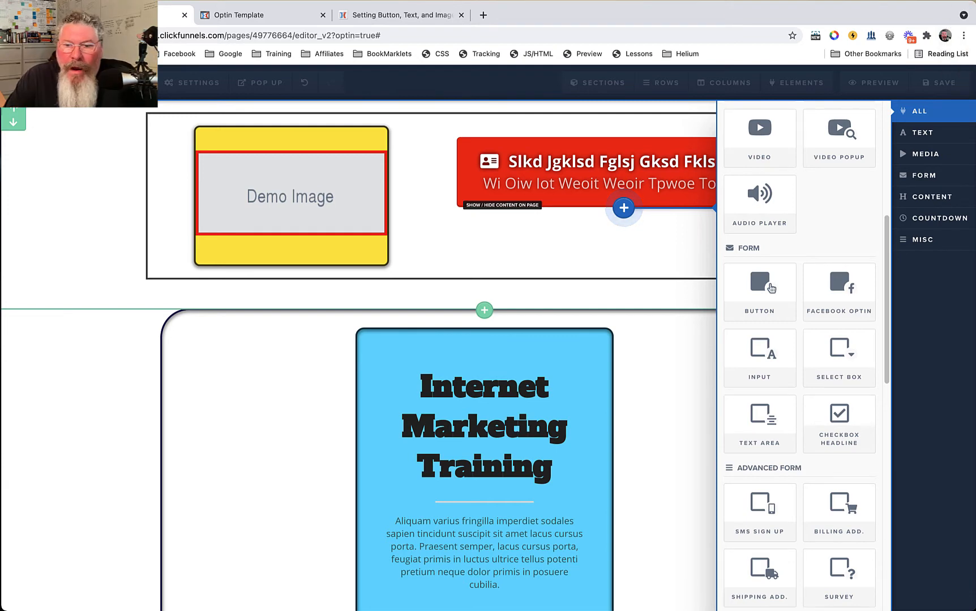
left_click(759, 354)
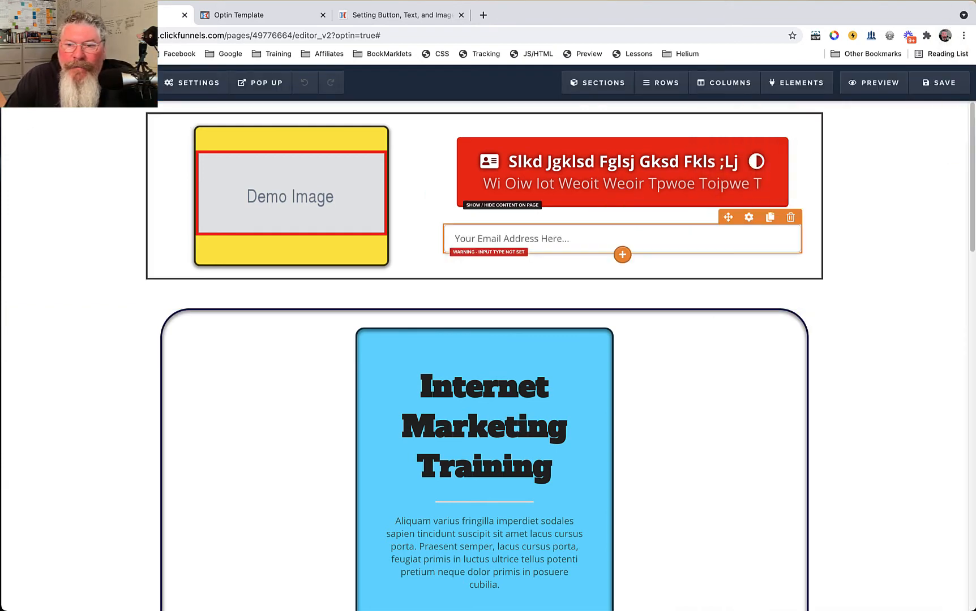
left_click(750, 217)
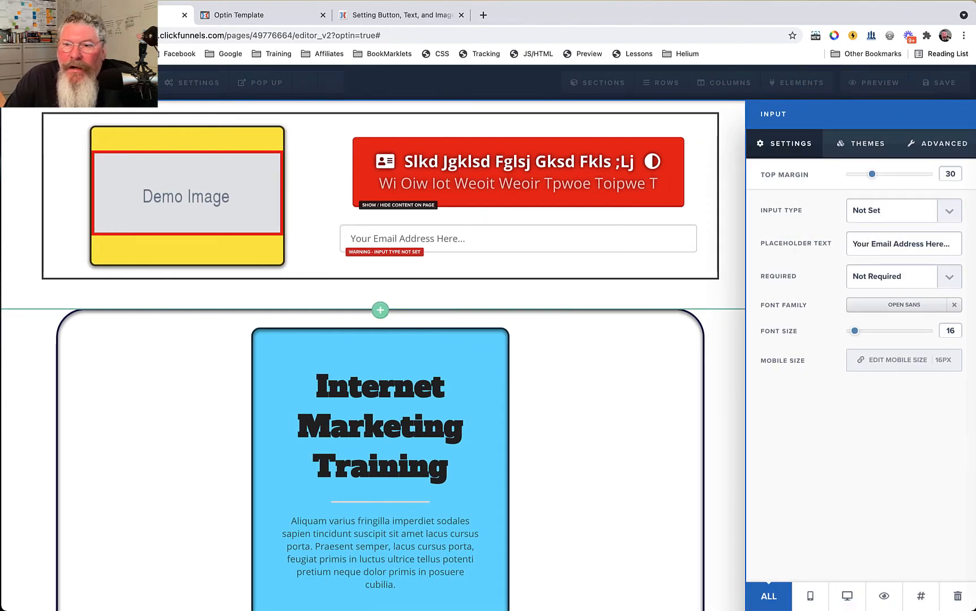
Try Full Name, Last Name and Custom Type as the new field's input type
left_click(892, 211)
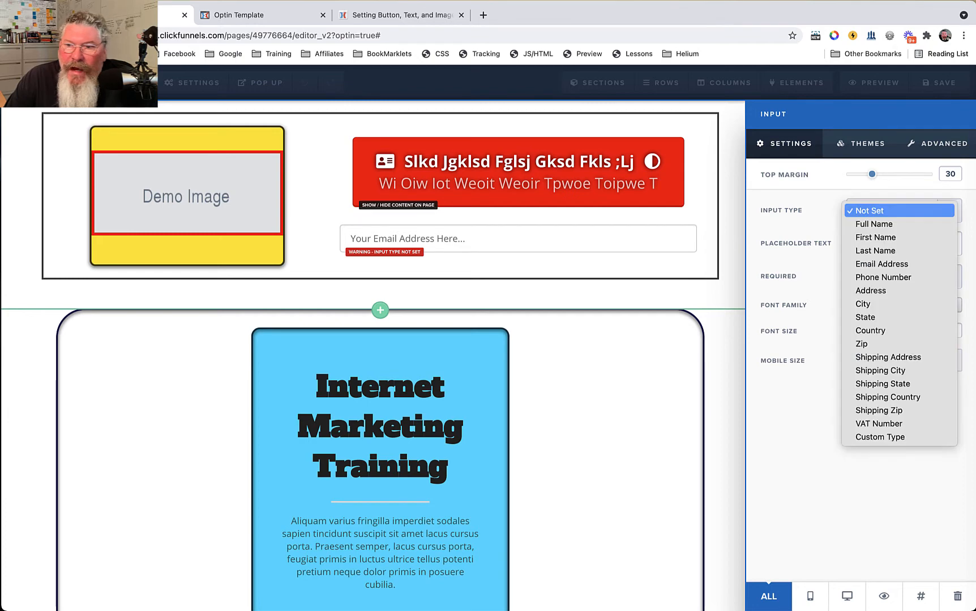
left_click(888, 225)
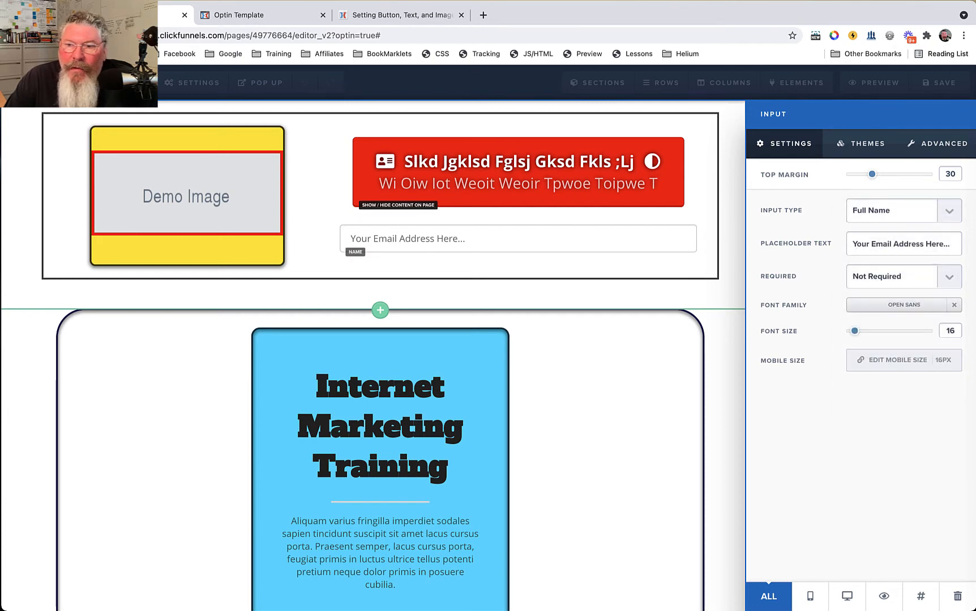
left_click(891, 211)
left_click(884, 236)
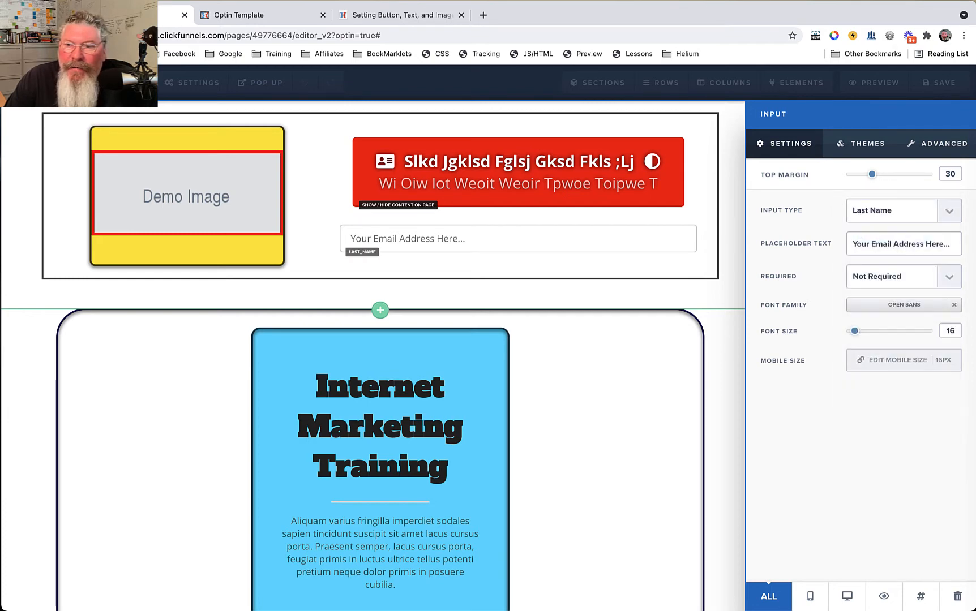
left_click(892, 211)
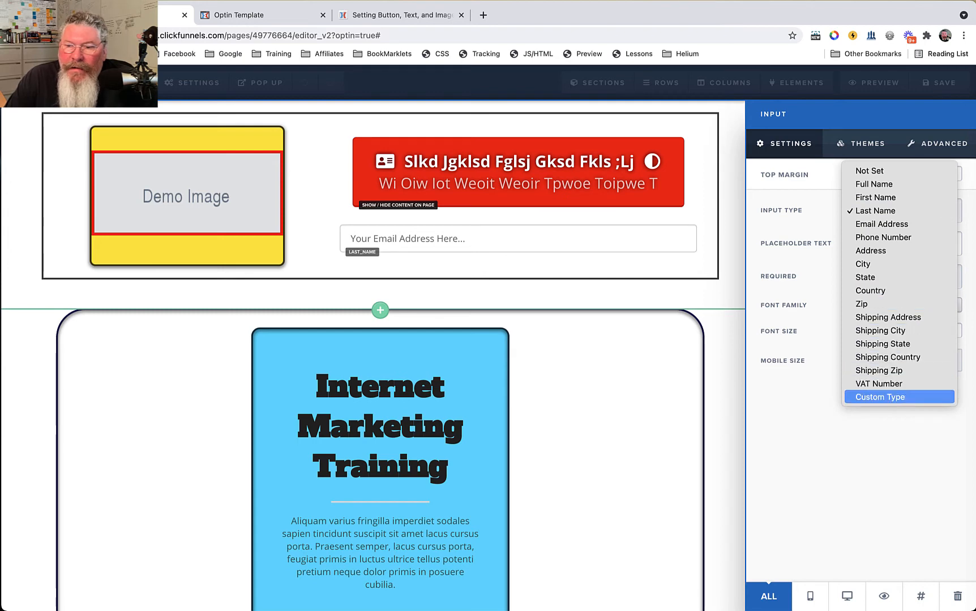
key("Return")
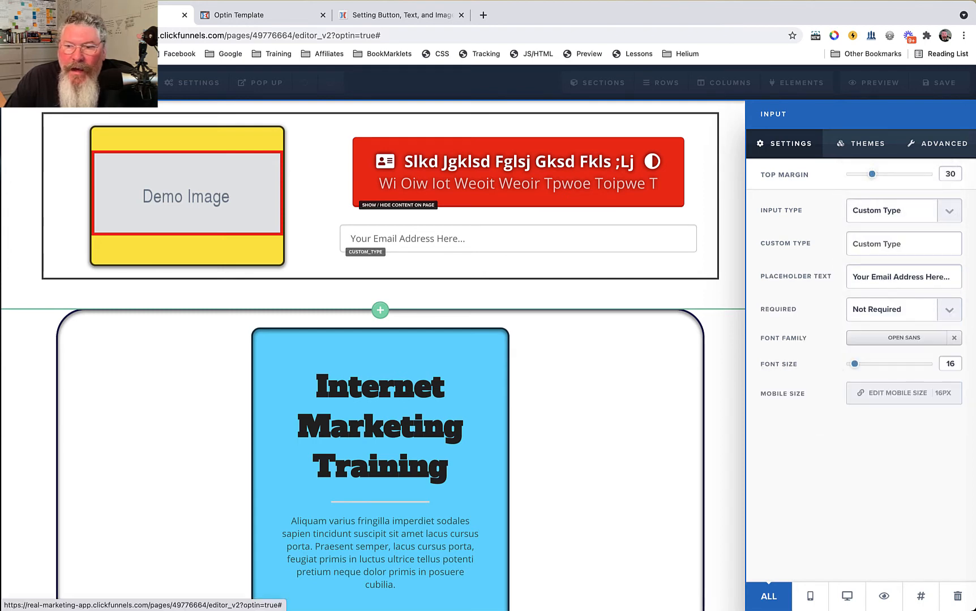
Set the new field's input type to Email Address
left_click(891, 211)
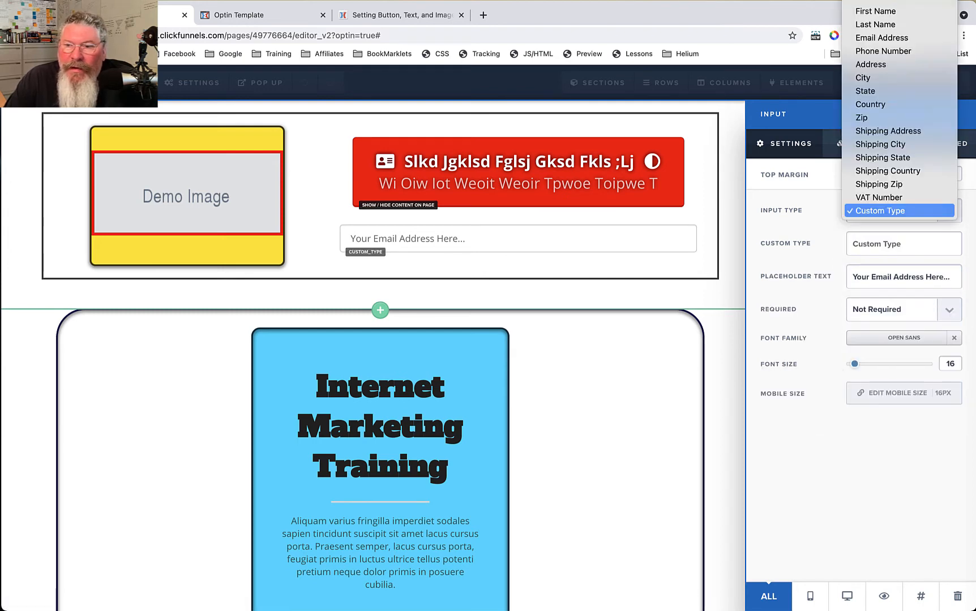
scroll(893, 199, "up", 1)
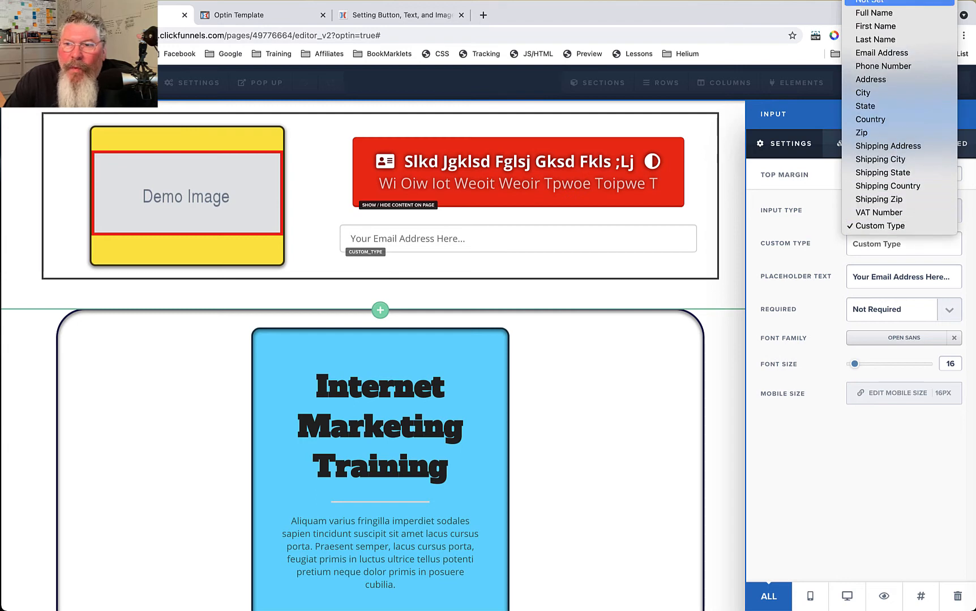
key("Down")
key("Down")
key("Down")
key("Down")
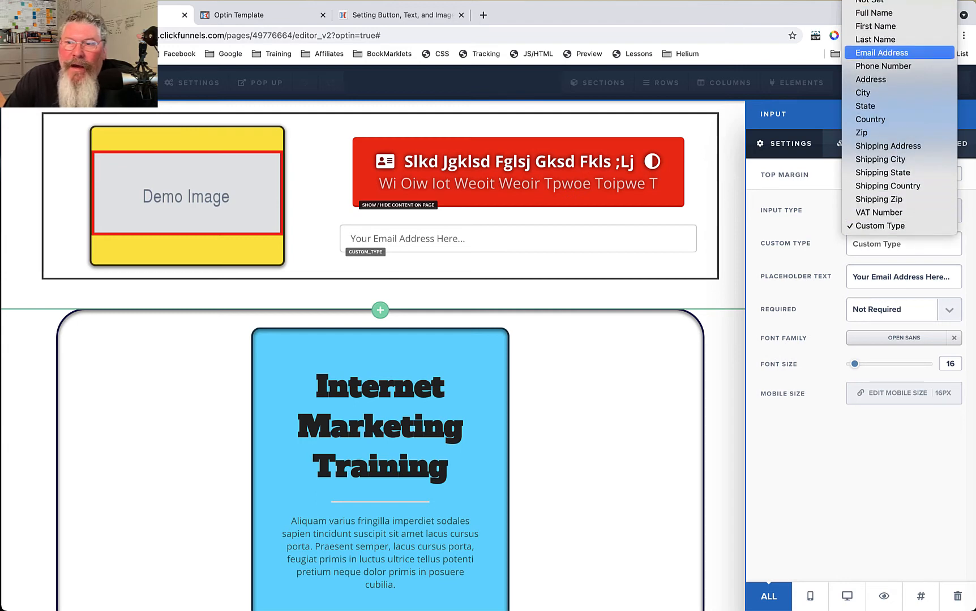
key("Return")
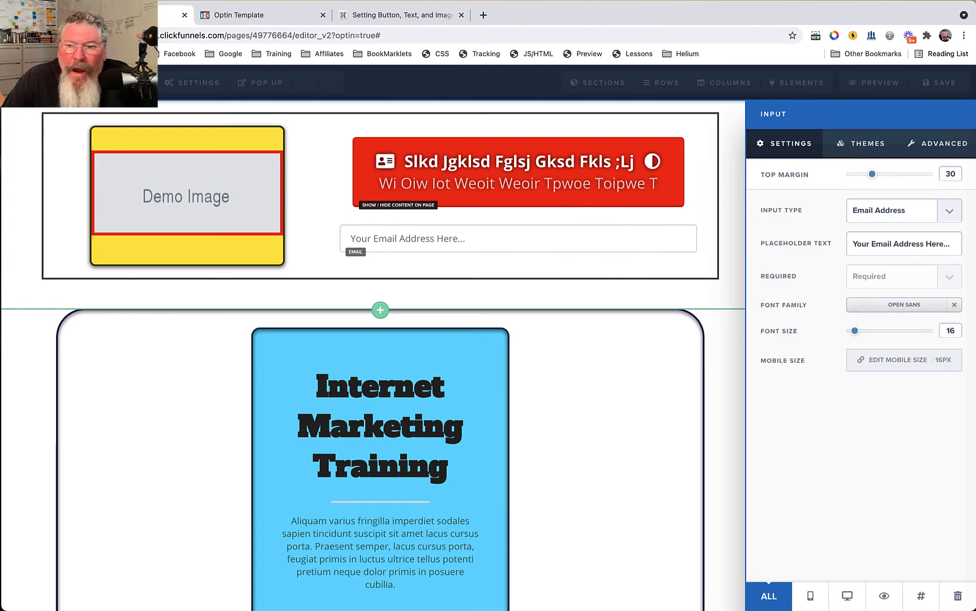
Try Last Name as the field's input type, check its Required options, and set the input type back to Email Address
left_click_drag(853, 244, 944, 244)
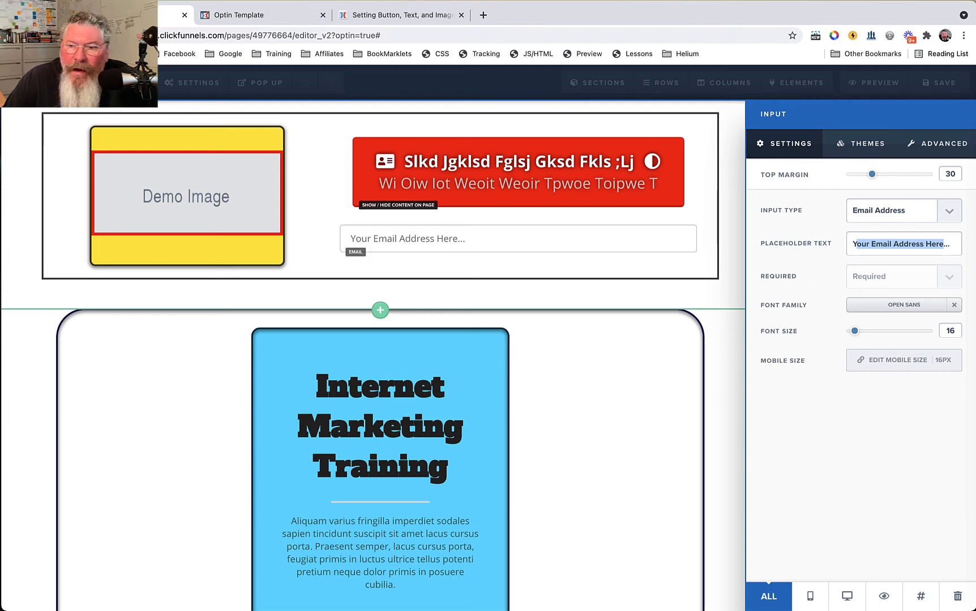
left_click(900, 211)
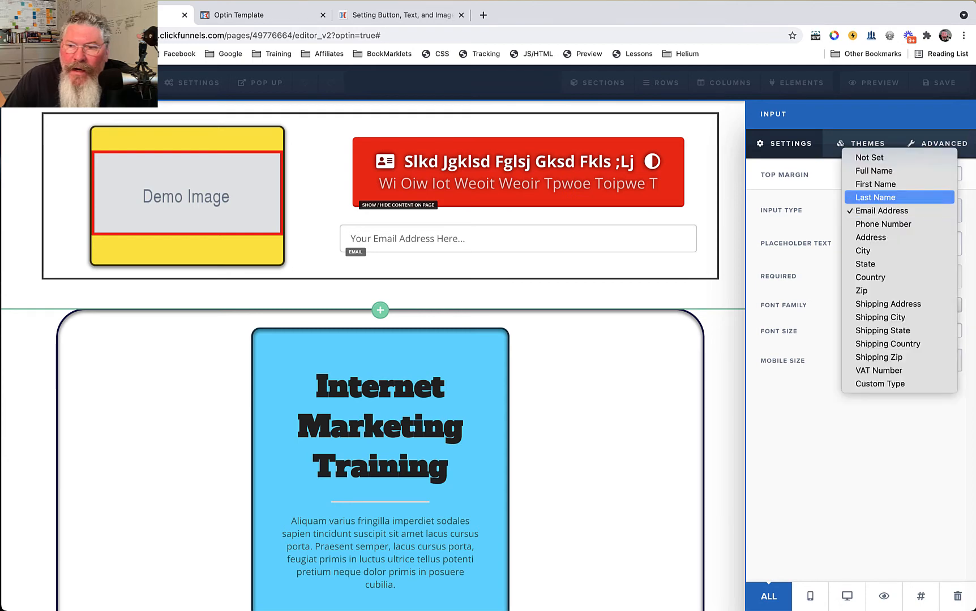
left_click(897, 198)
left_click(900, 277)
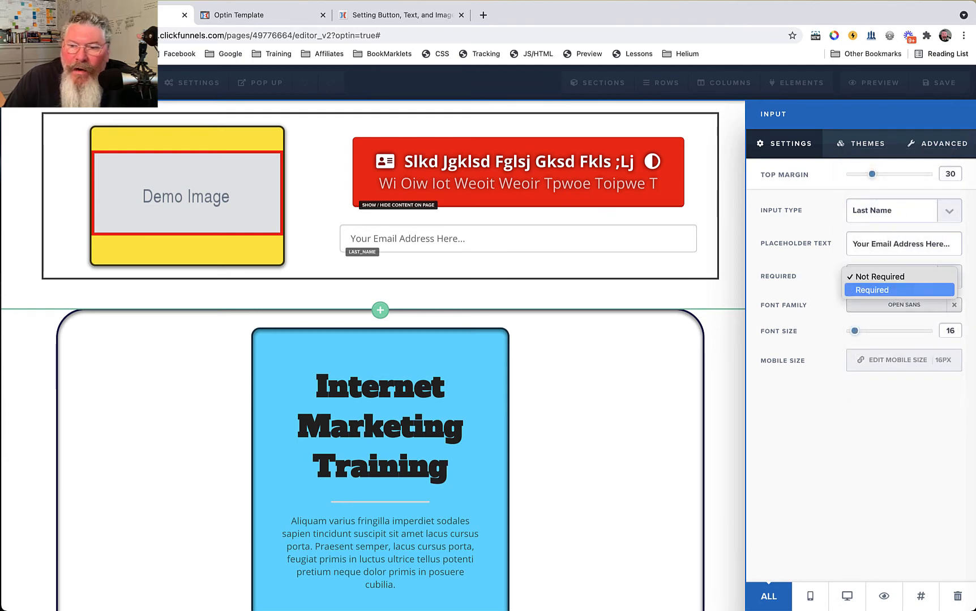
left_click(880, 277)
left_click(891, 211)
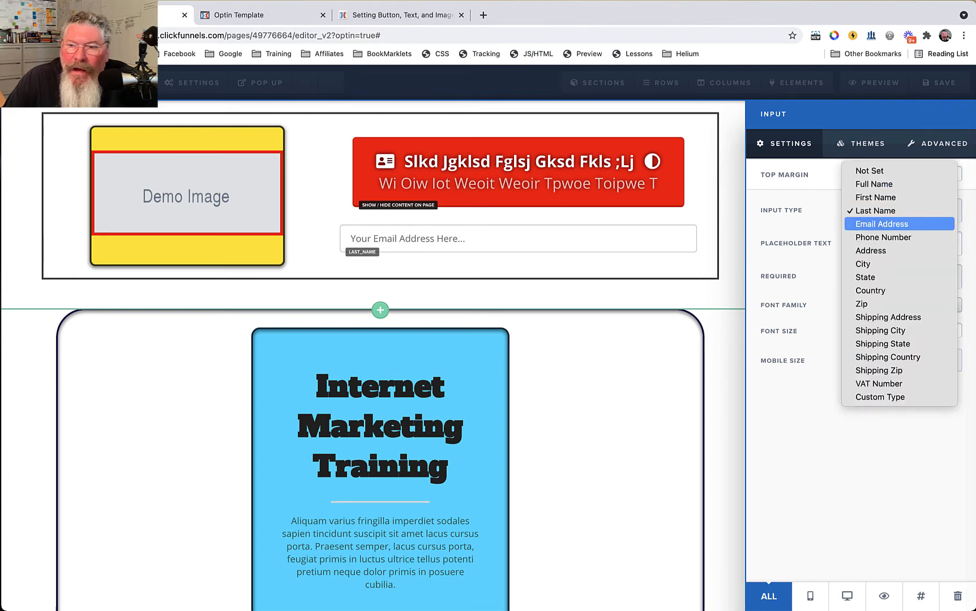
left_click(882, 224)
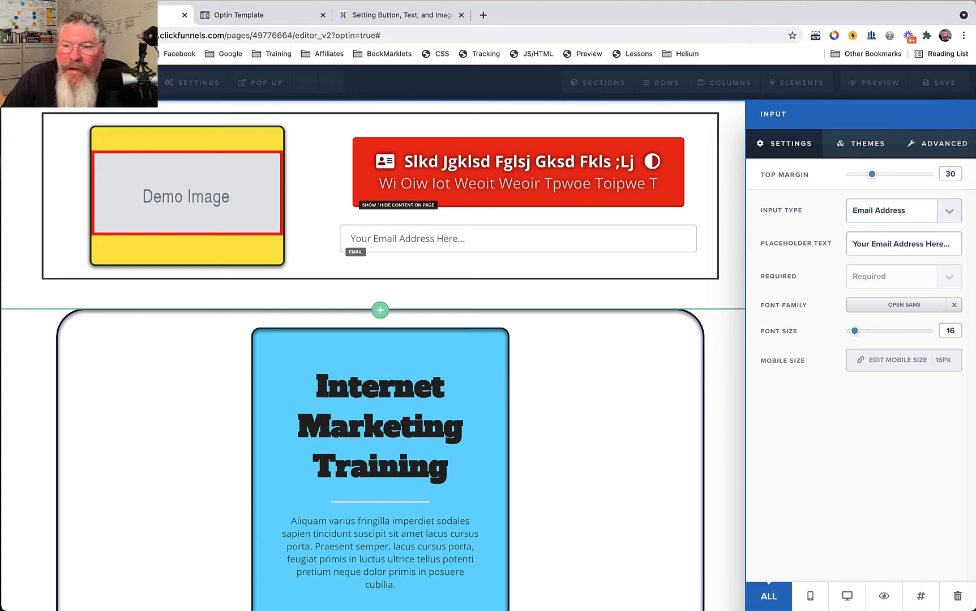
Set the email field's font size to 20 and apply the Black Underline Input theme to it
mouse_move(854, 332)
left_mouse_down()
mouse_move(873, 331)
mouse_move(861, 332)
left_mouse_up()
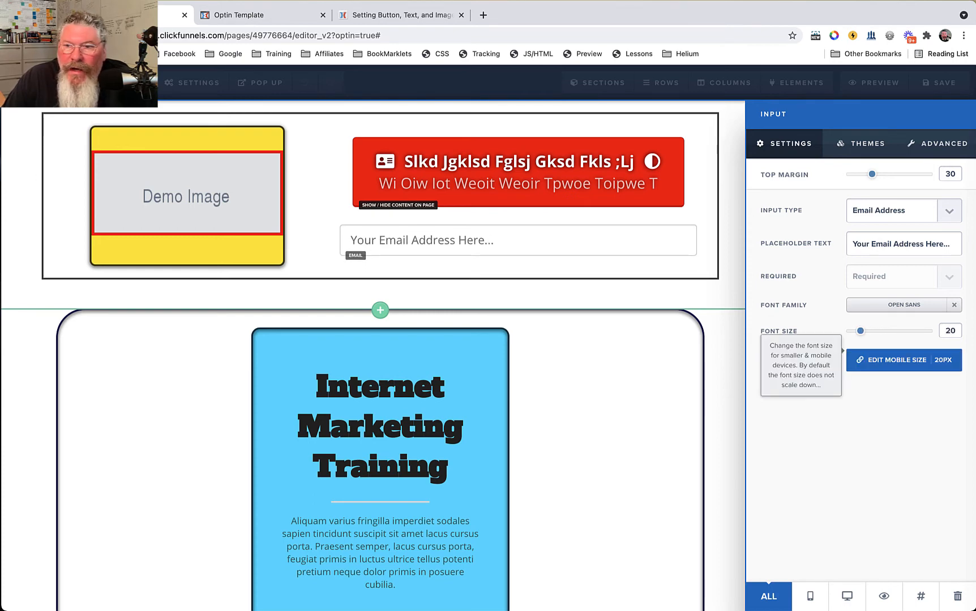
left_click(861, 144)
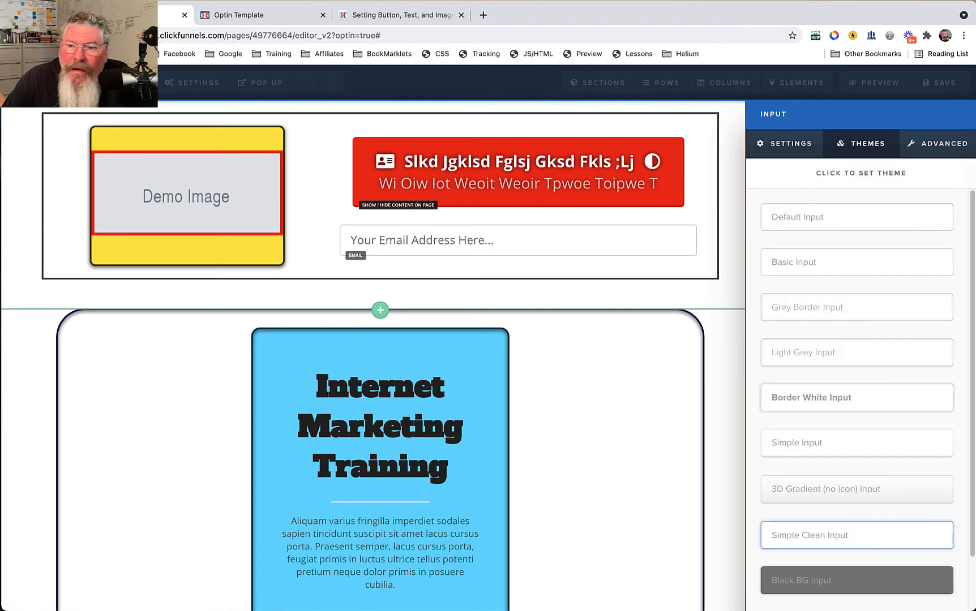
scroll(857, 390, "down", 2)
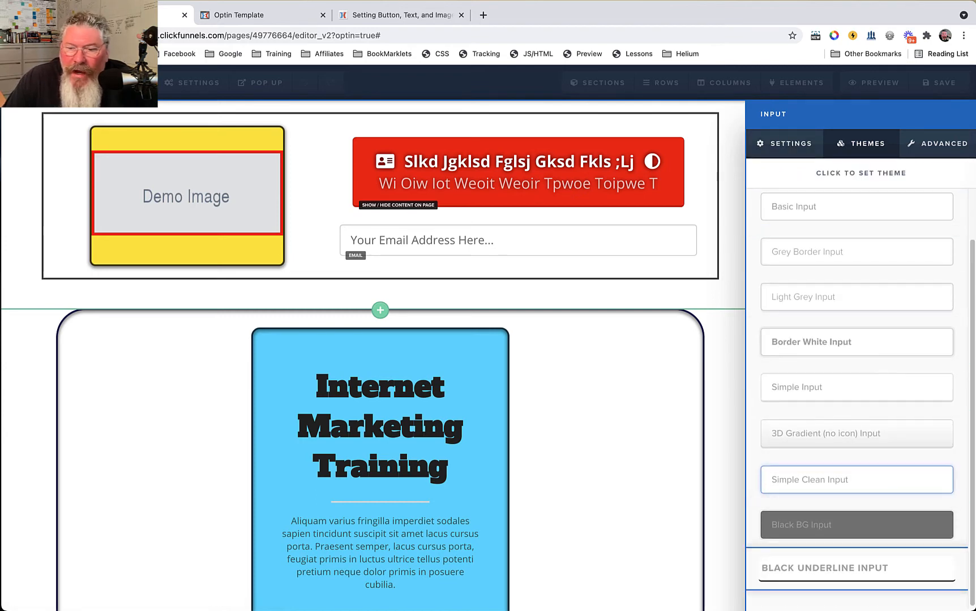
left_click(857, 568)
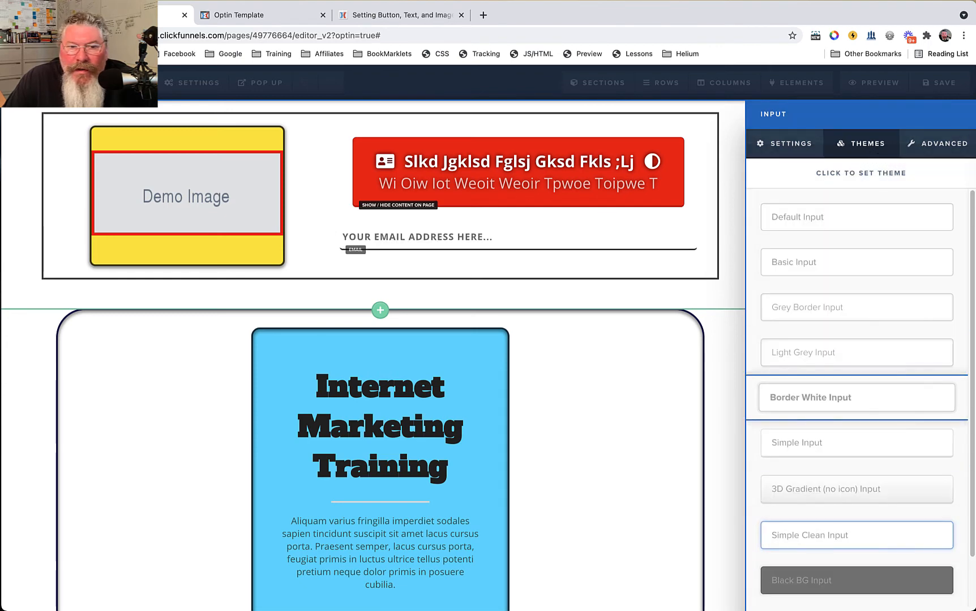
Apply the Border White Input theme to the email field and set its font weight to Normal
left_click(857, 398)
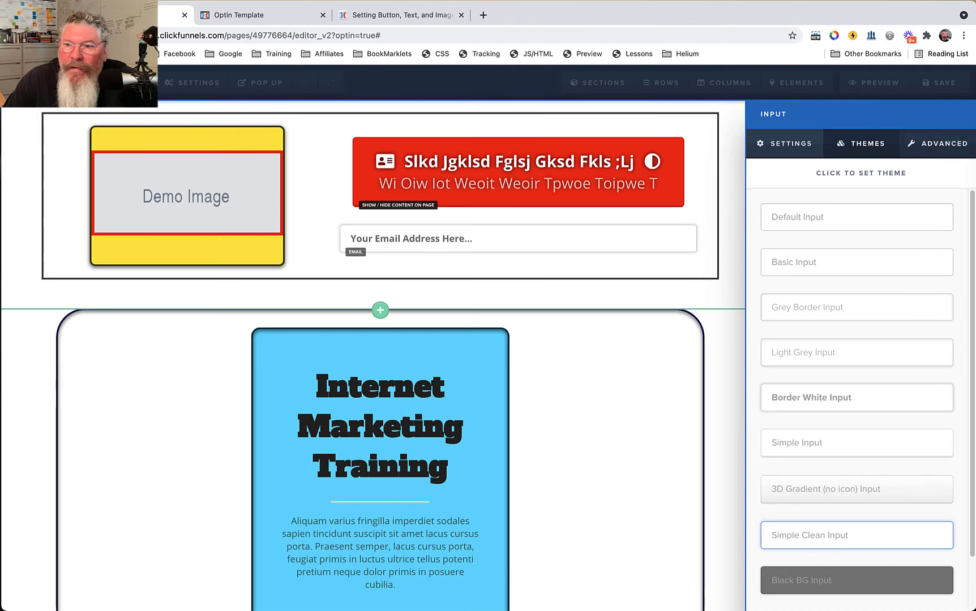
left_click(938, 143)
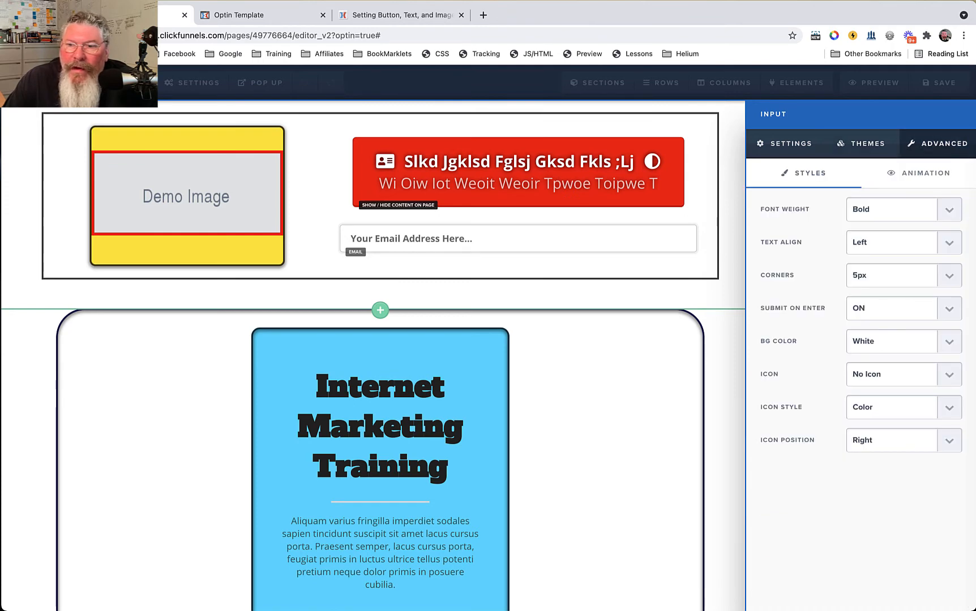
left_click(904, 210)
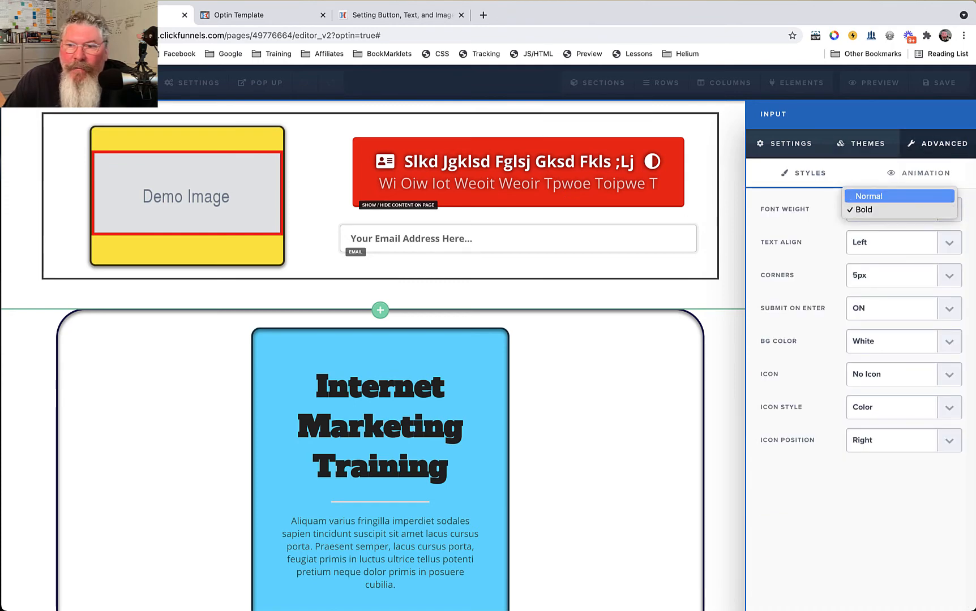
left_click(866, 197)
Try centred text alignment on the email field, return it to Left, and keep the corners at 5px
left_click(904, 243)
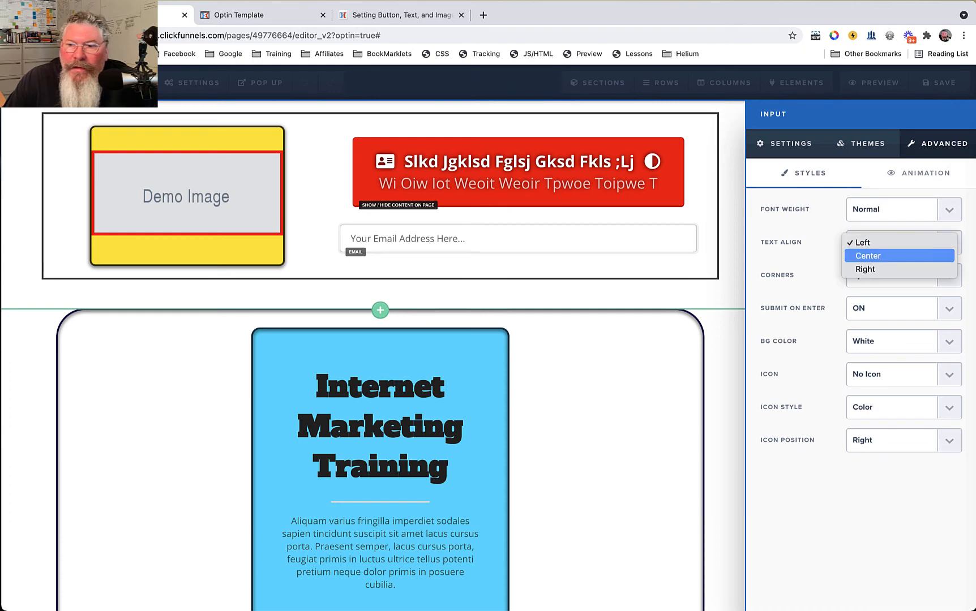
left_click(866, 256)
left_click(904, 242)
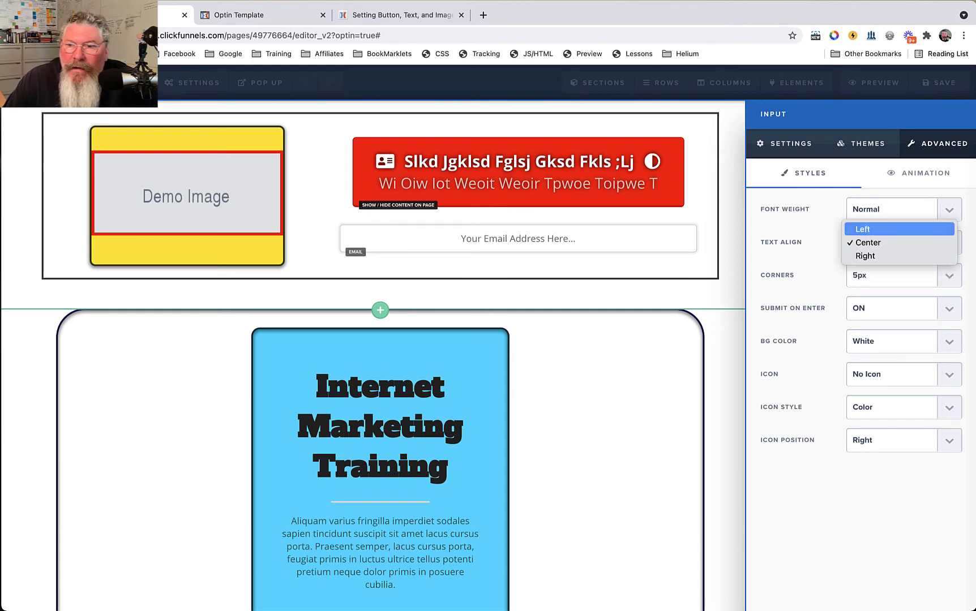
left_click(883, 228)
left_click(903, 276)
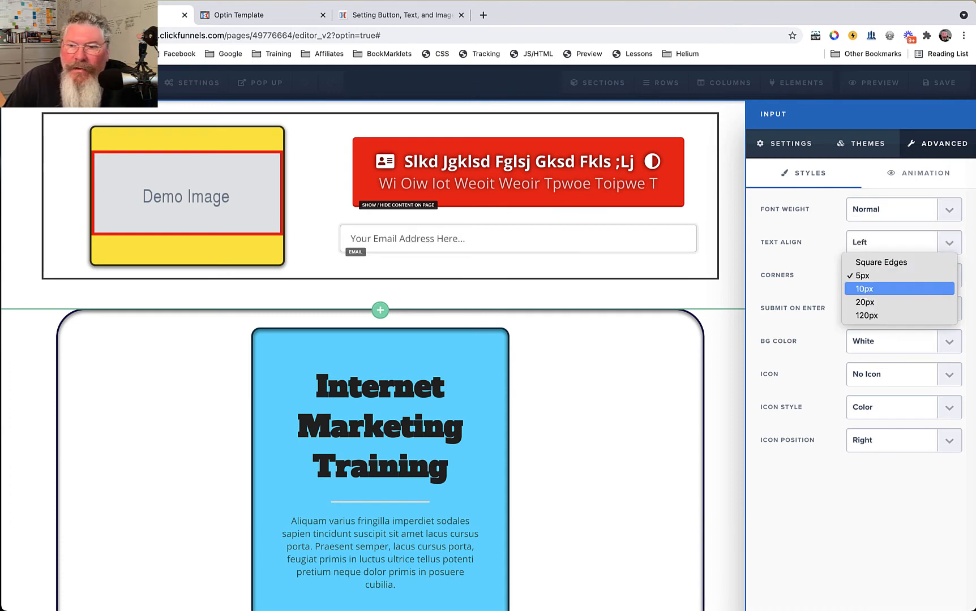
left_click(863, 276)
Set the email field's Submit On Enter option to OFF
left_click(903, 309)
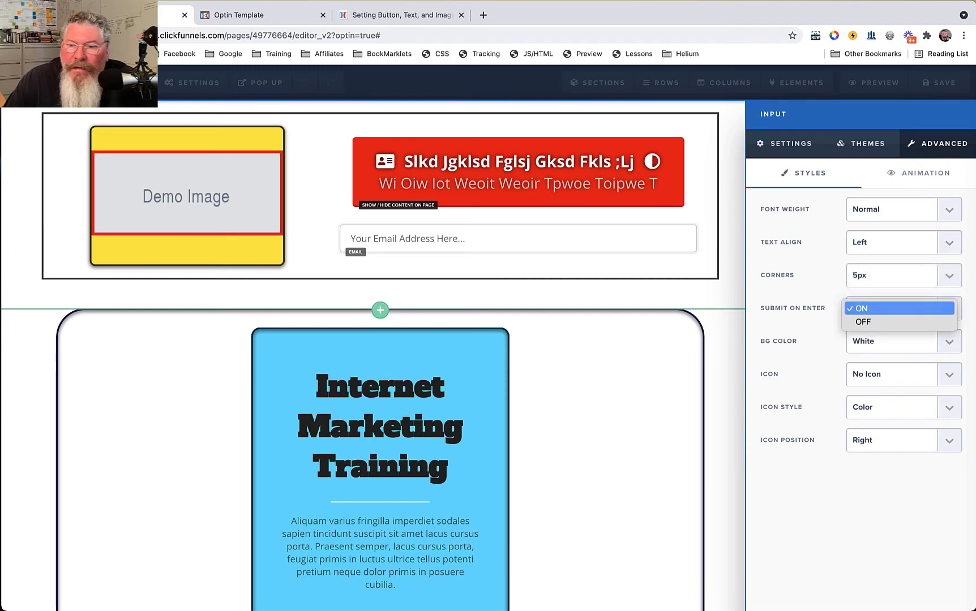
key("Escape")
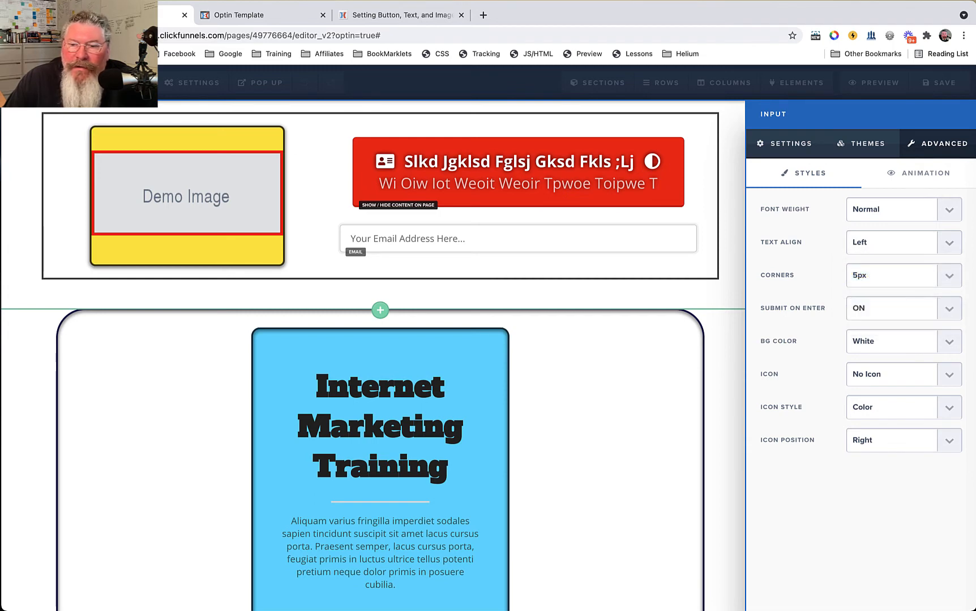
left_click(903, 309)
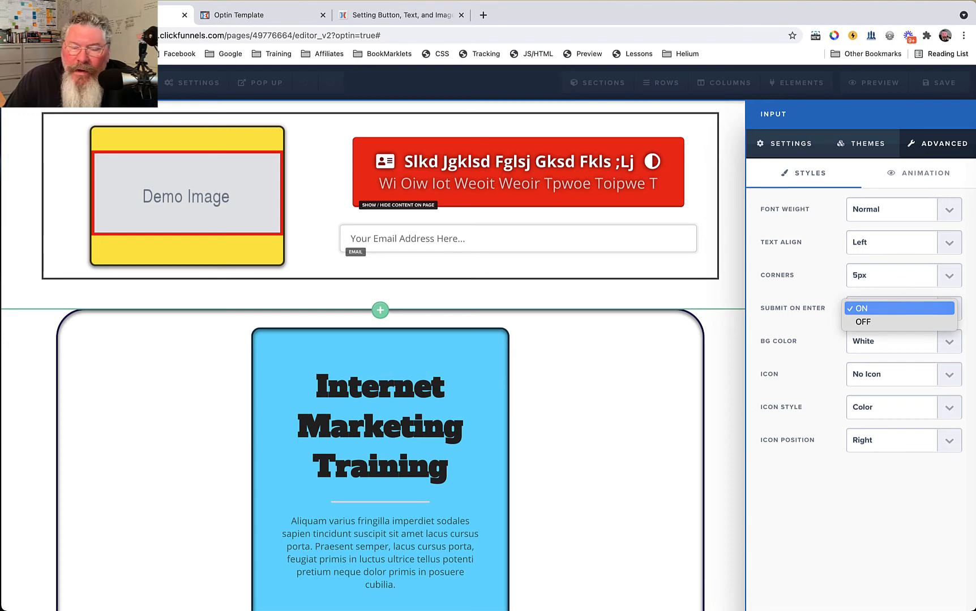
key("Down")
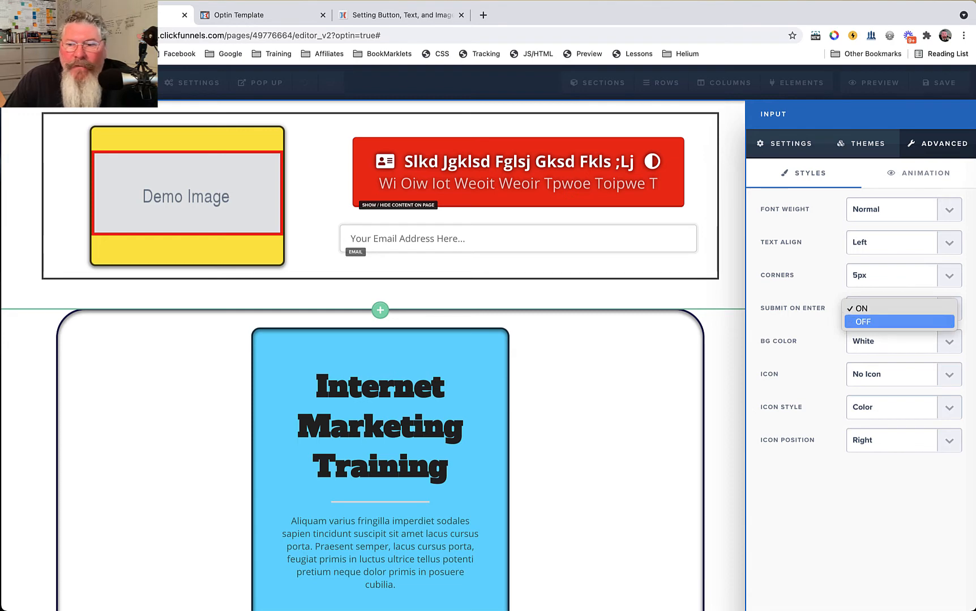
key("Return")
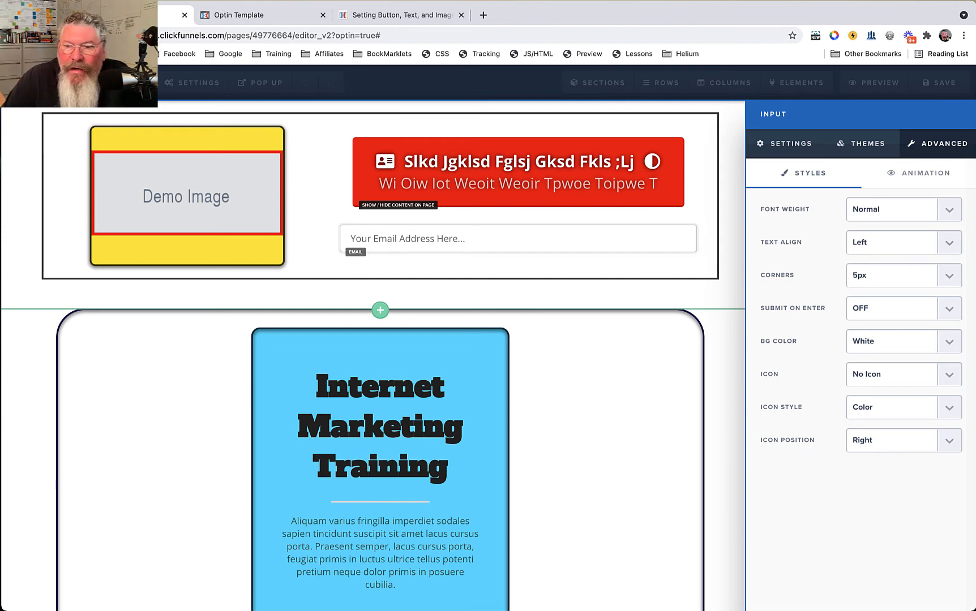
Set the email field's background color to Light Gradient and its icon to Email Icon
left_click(903, 342)
left_click(882, 382)
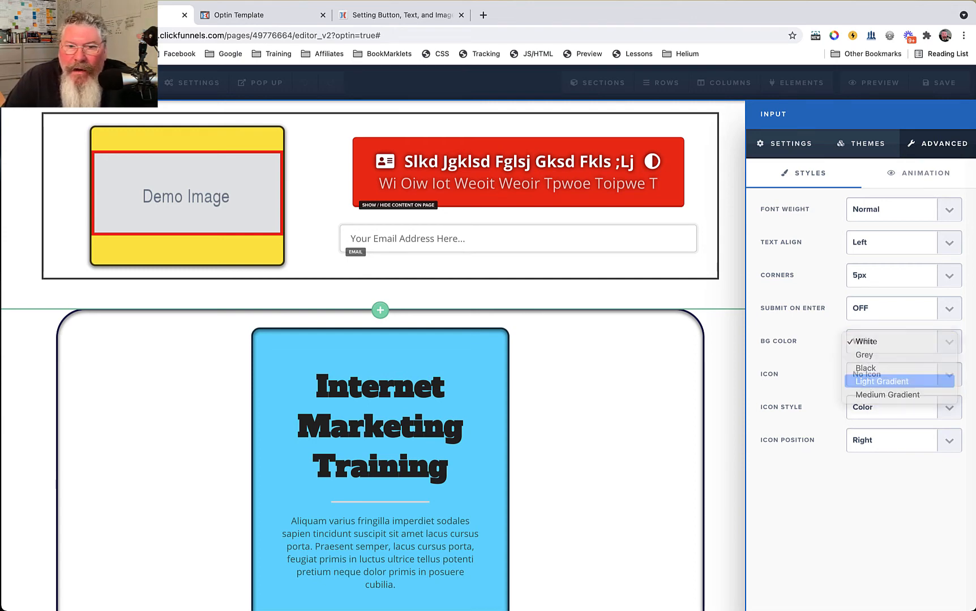
left_click(892, 374)
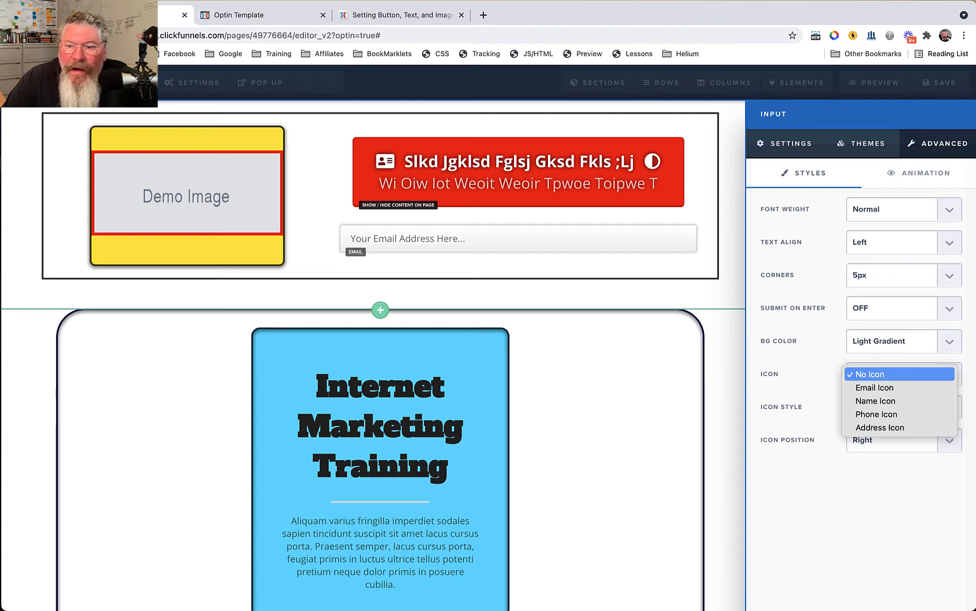
left_click(875, 388)
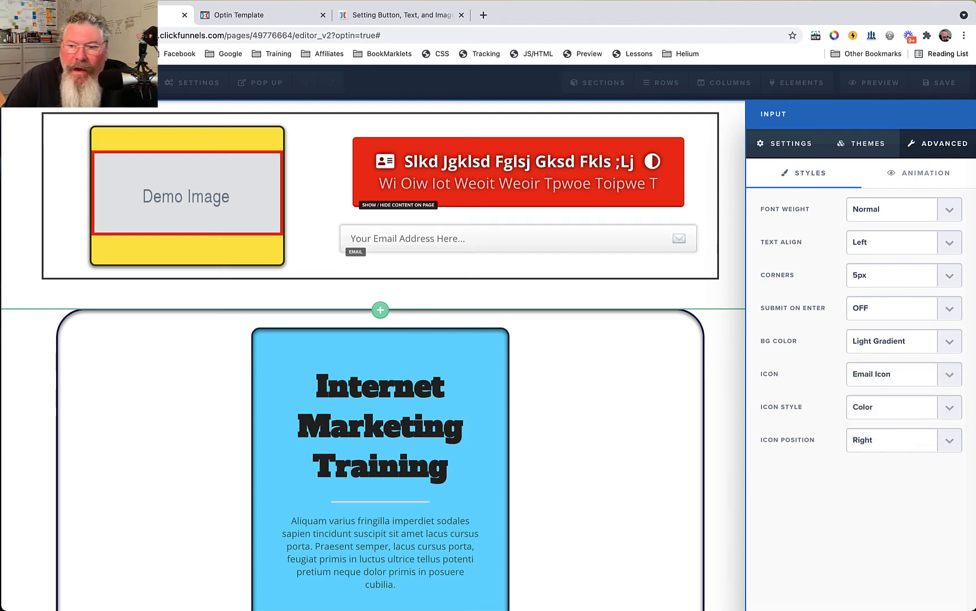
left_click(892, 374)
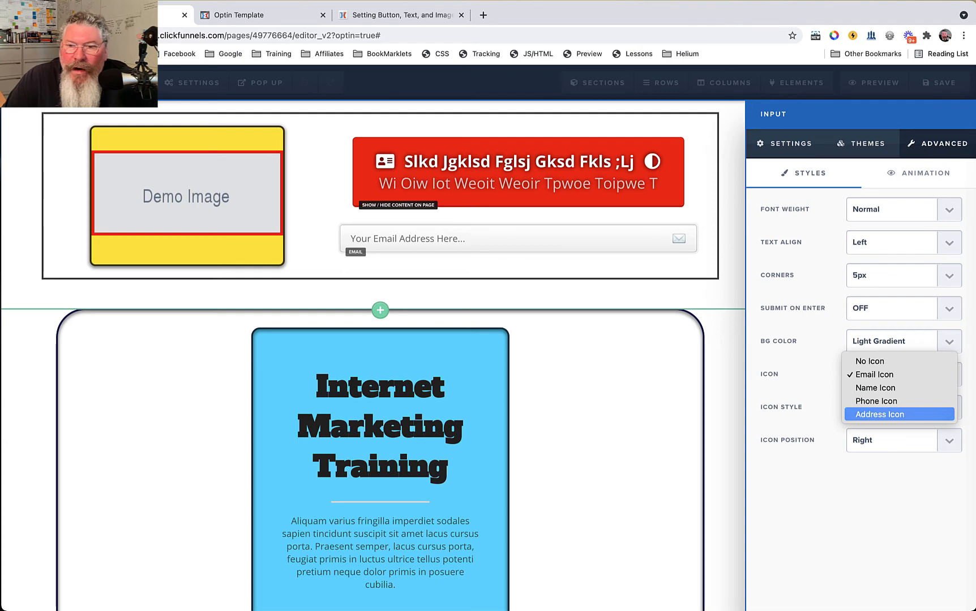
key("Escape")
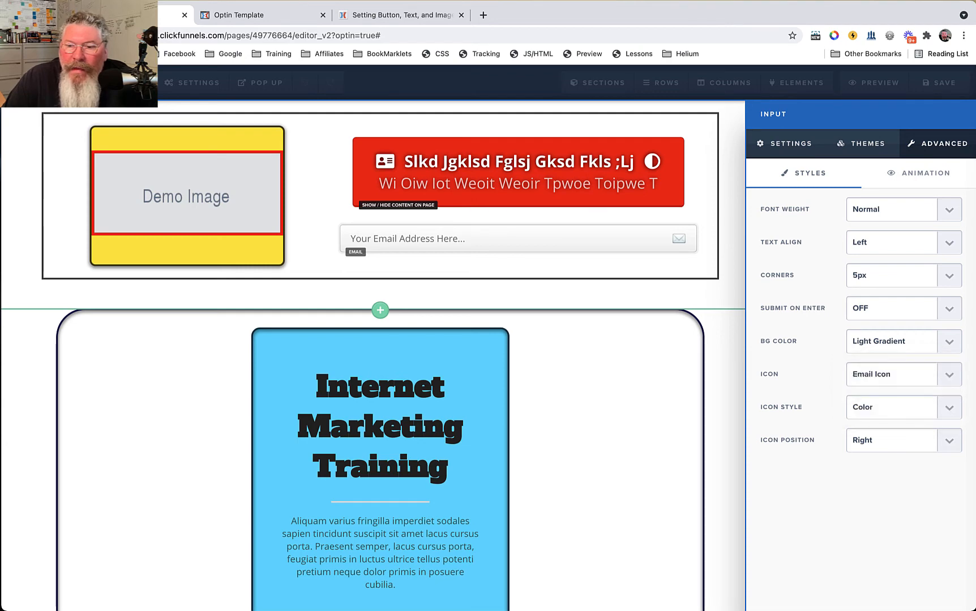
Try the Black icon style and the Left icon position on the email field, and return the position to Right
left_click(892, 408)
left_click(889, 381)
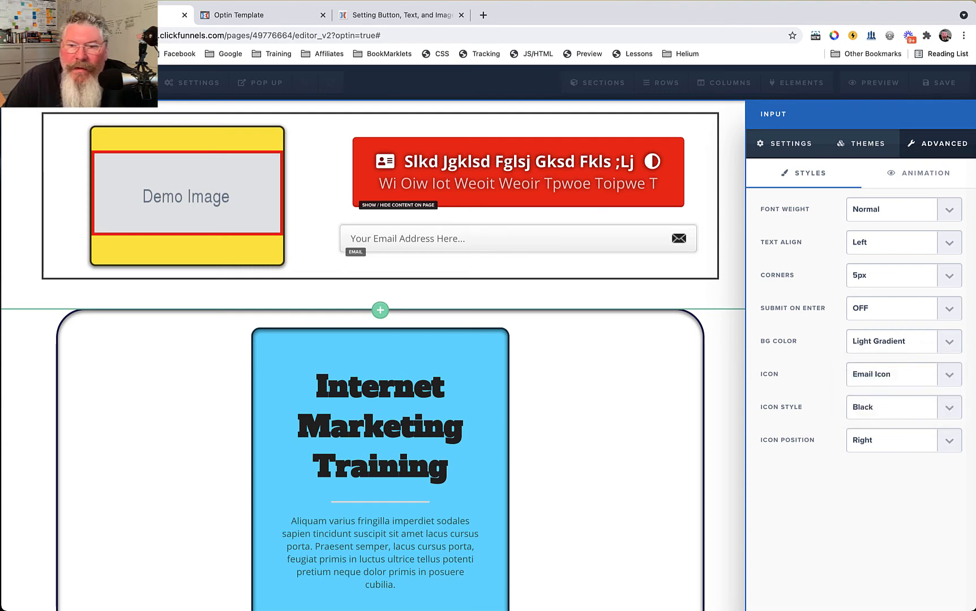
left_click(904, 440)
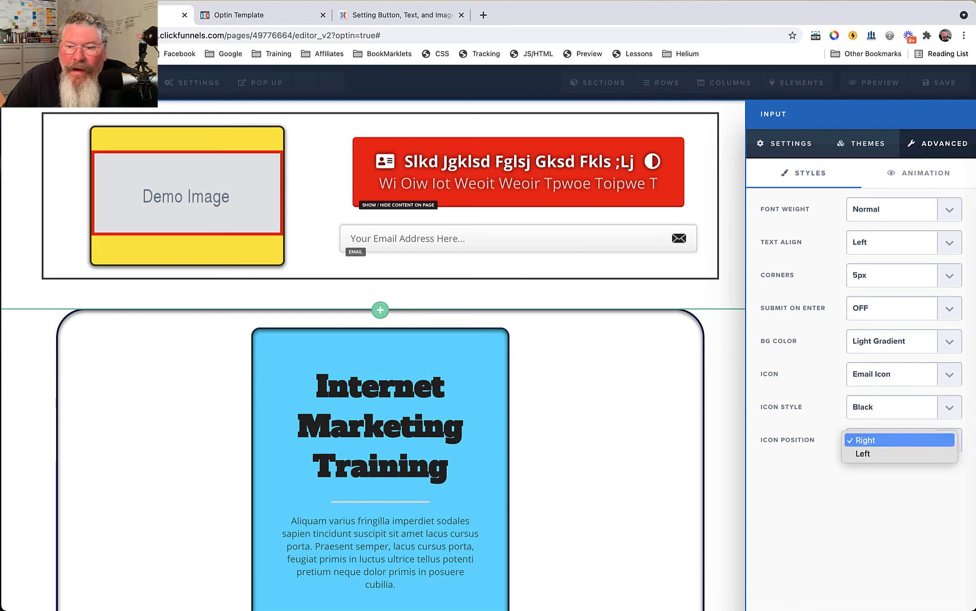
left_click(860, 452)
left_click(900, 441)
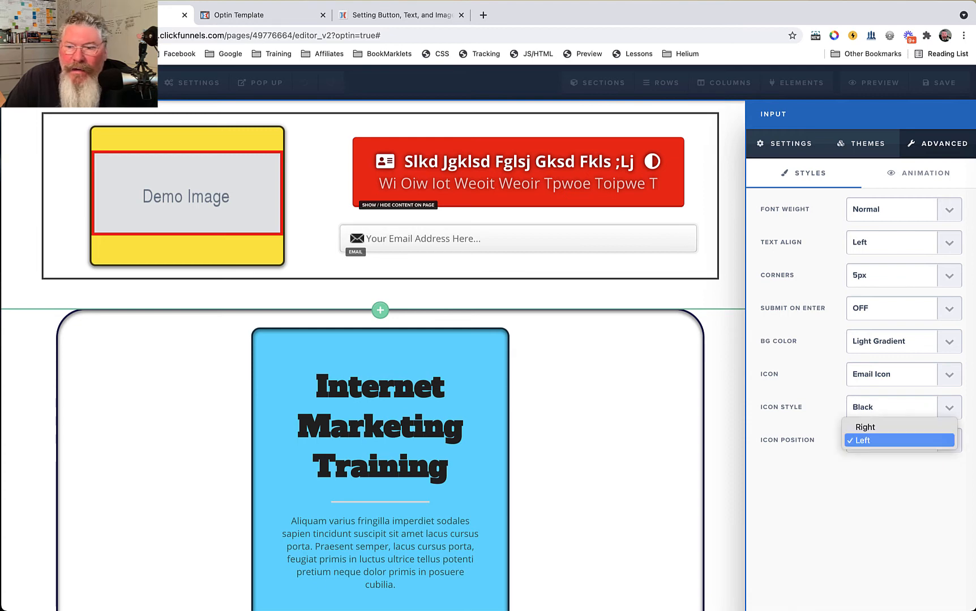
left_click(864, 428)
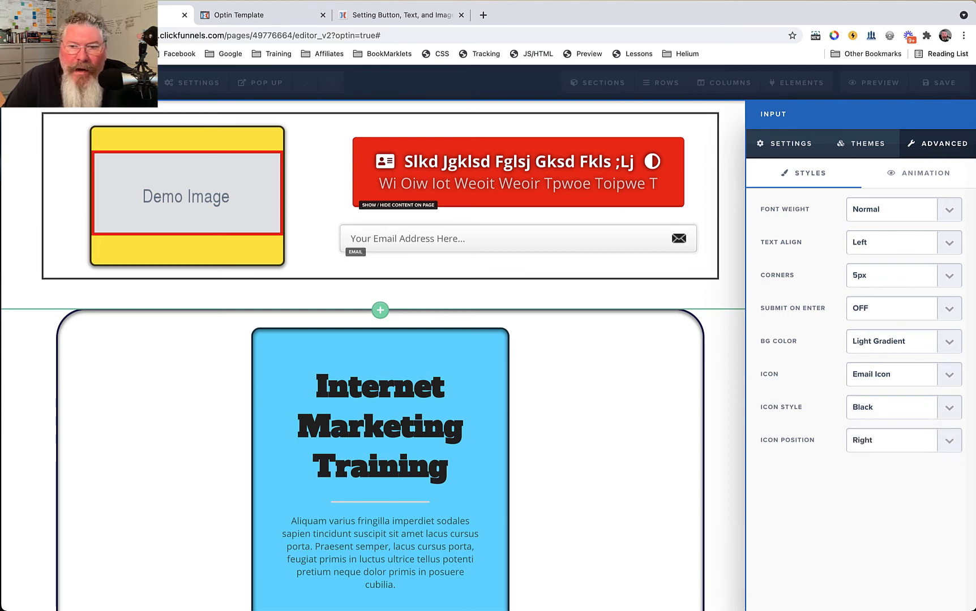
Try the White icon style on the email field and return the icon style to Color
left_click(904, 408)
left_click(866, 421)
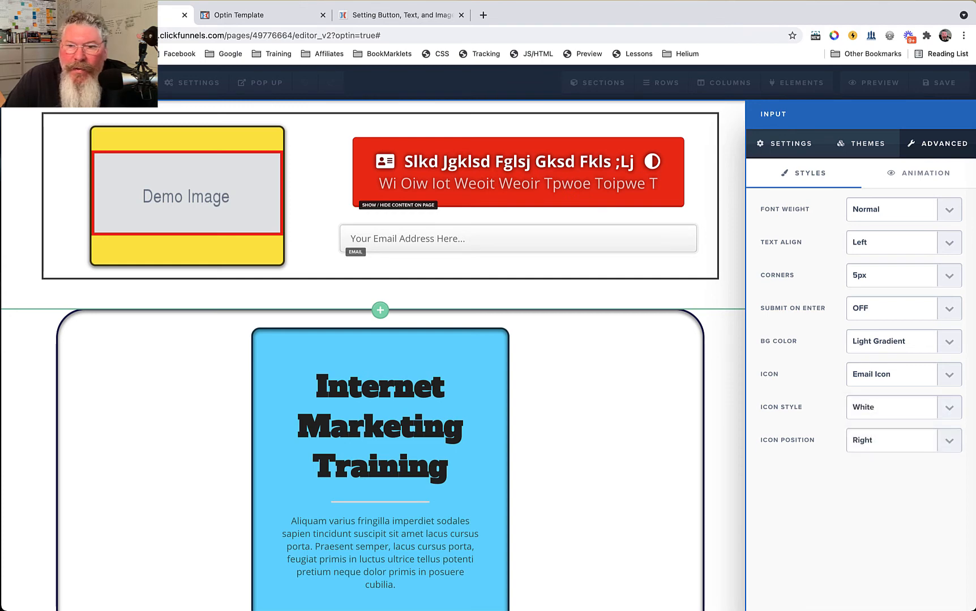
left_click(903, 407)
left_click(867, 421)
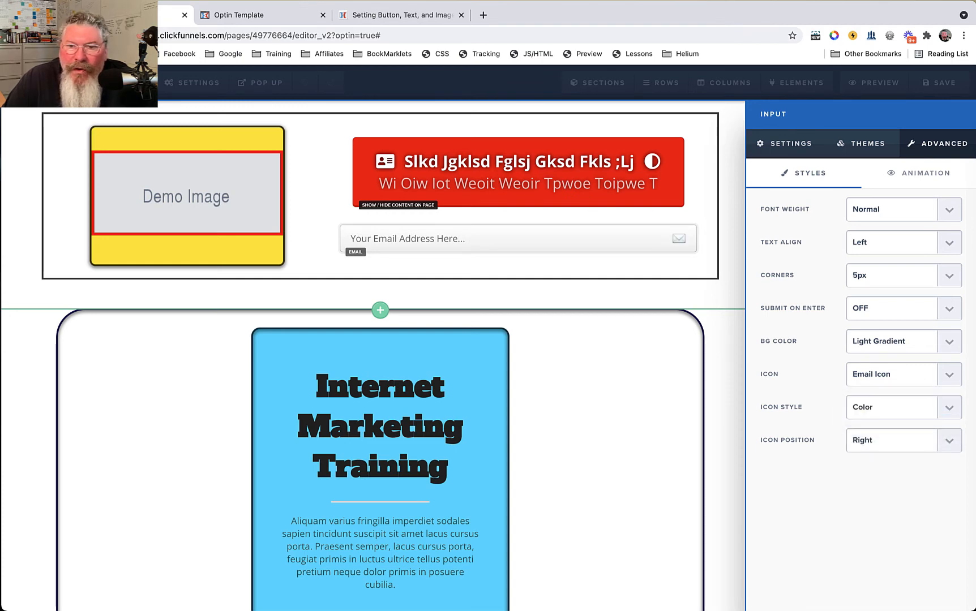
left_click(903, 408)
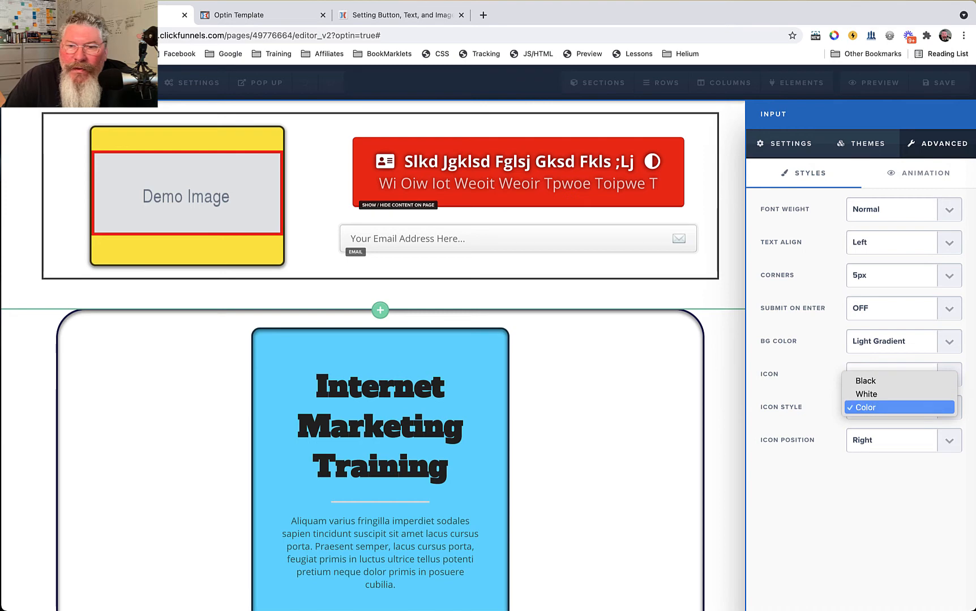
key("Escape")
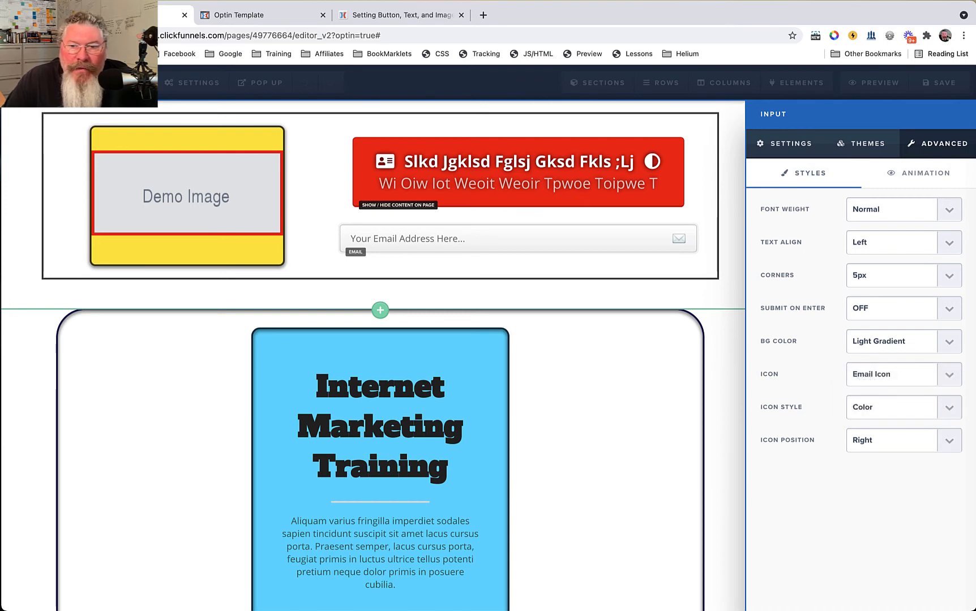
left_click(956, 1)
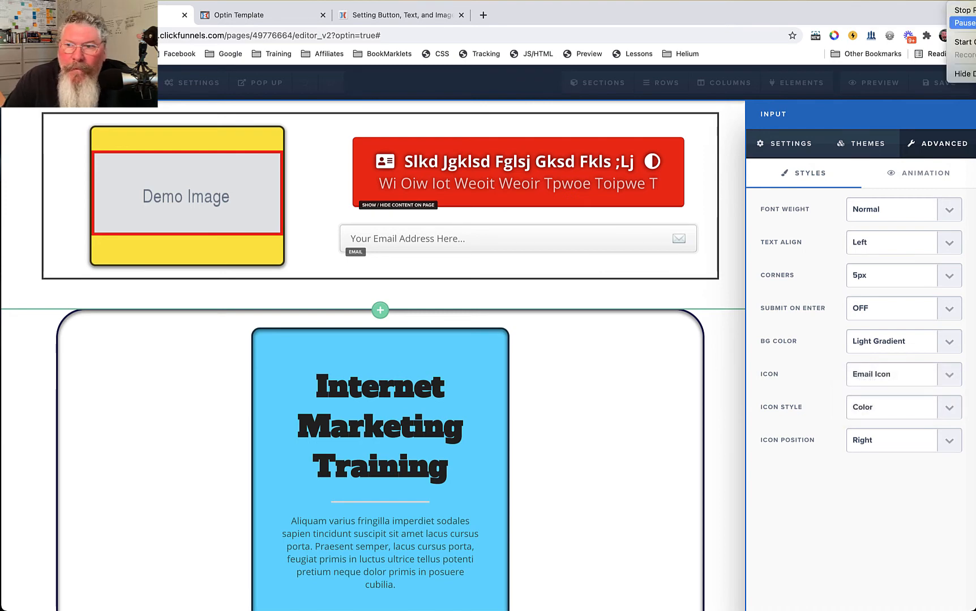
left_click(962, 22)
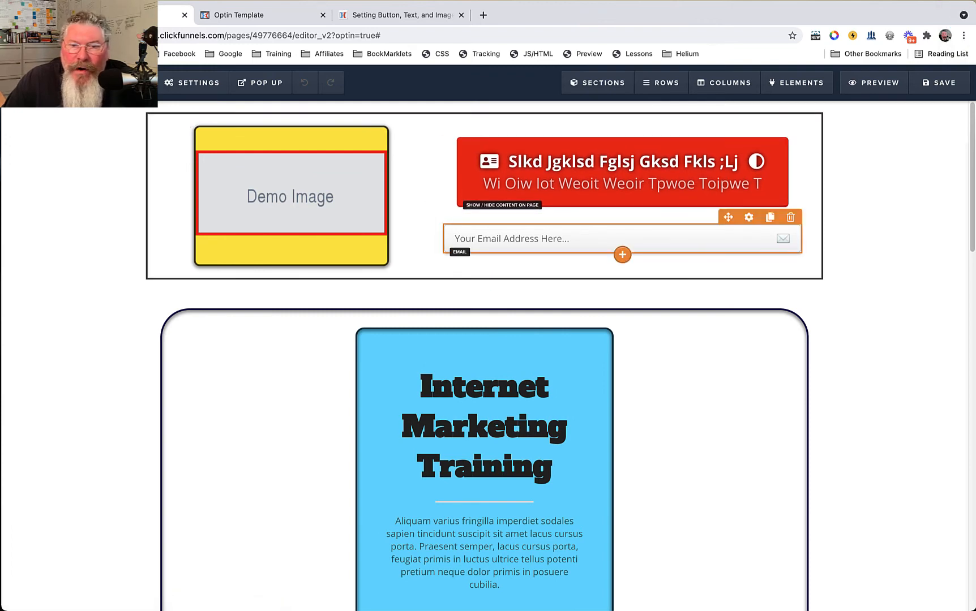
Move the email field above the red button in the same column
left_click_drag(729, 218, 603, 147)
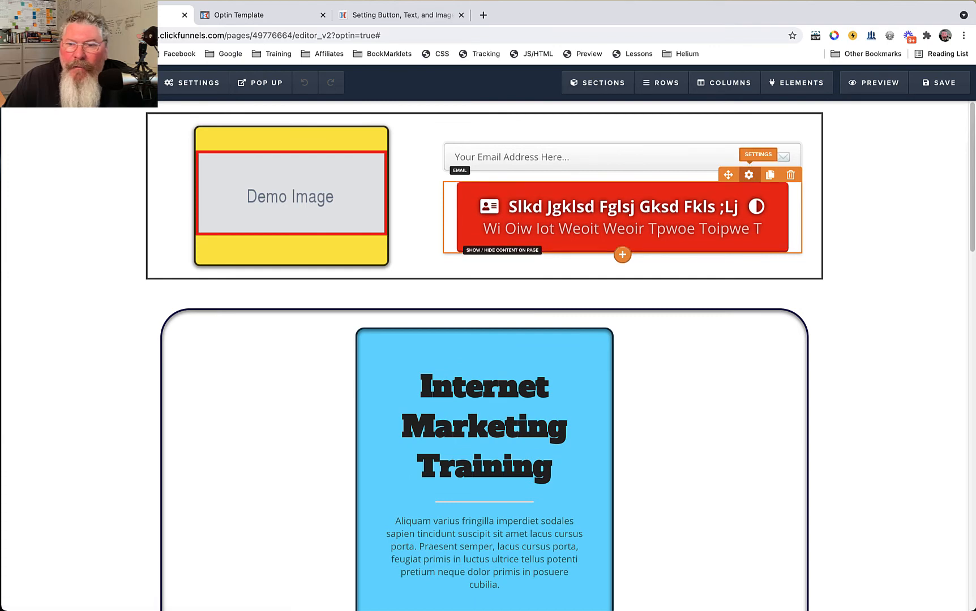
Set the red button's text to "Join My Cool Thing..." and clear its sub text
left_click(749, 175)
triple_click(864, 247)
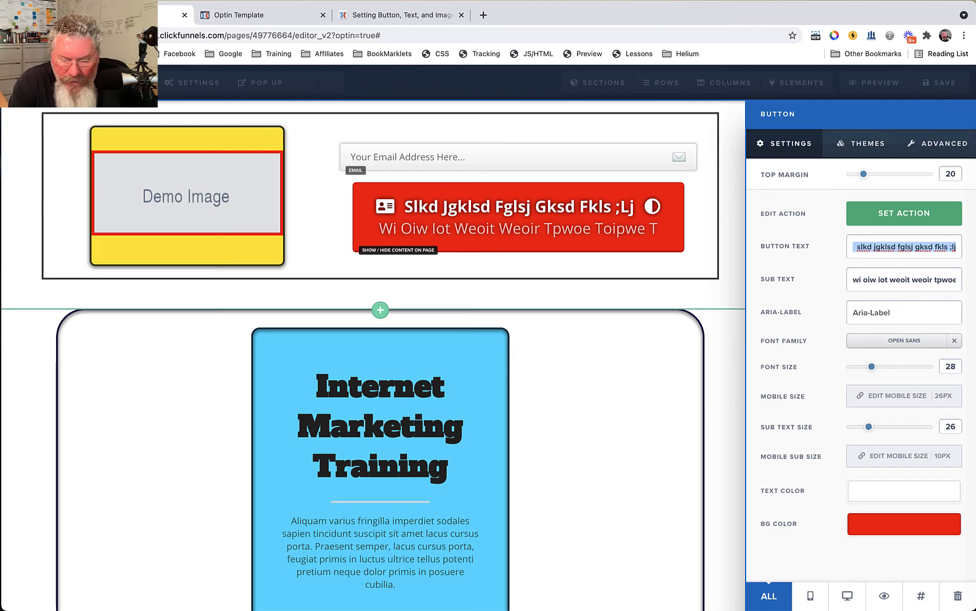
type("Jo")
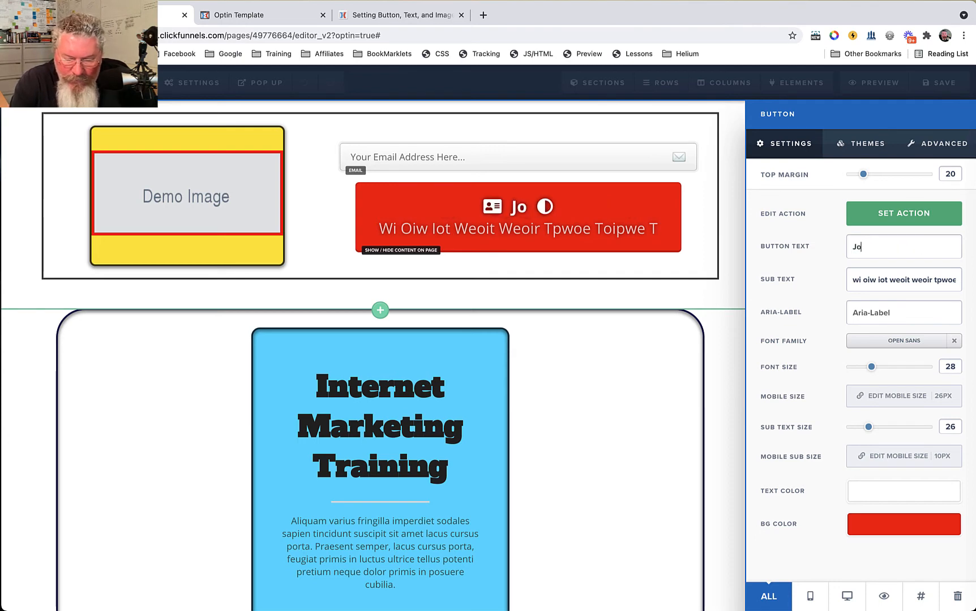
type("in My Cool Thing")
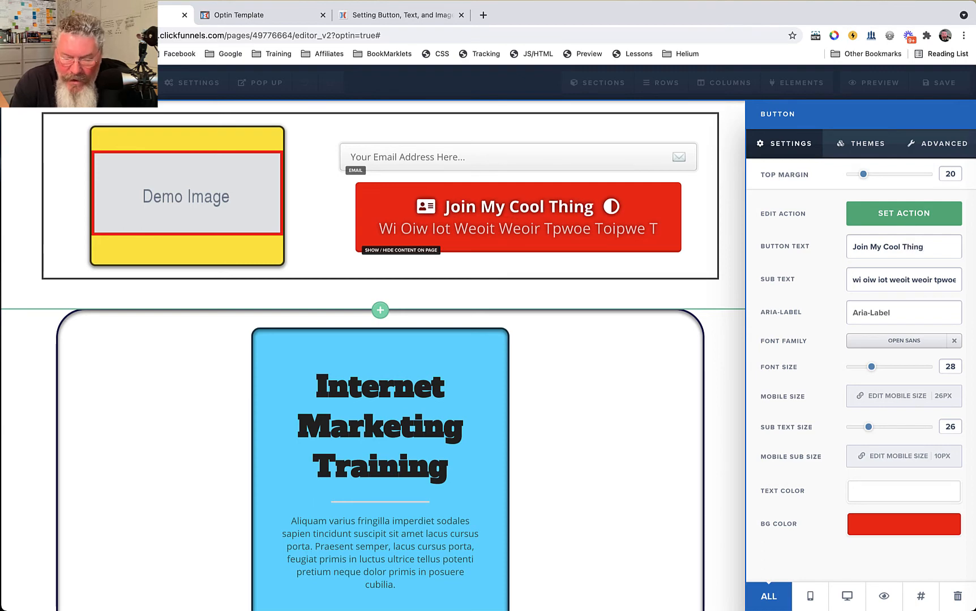
type("...")
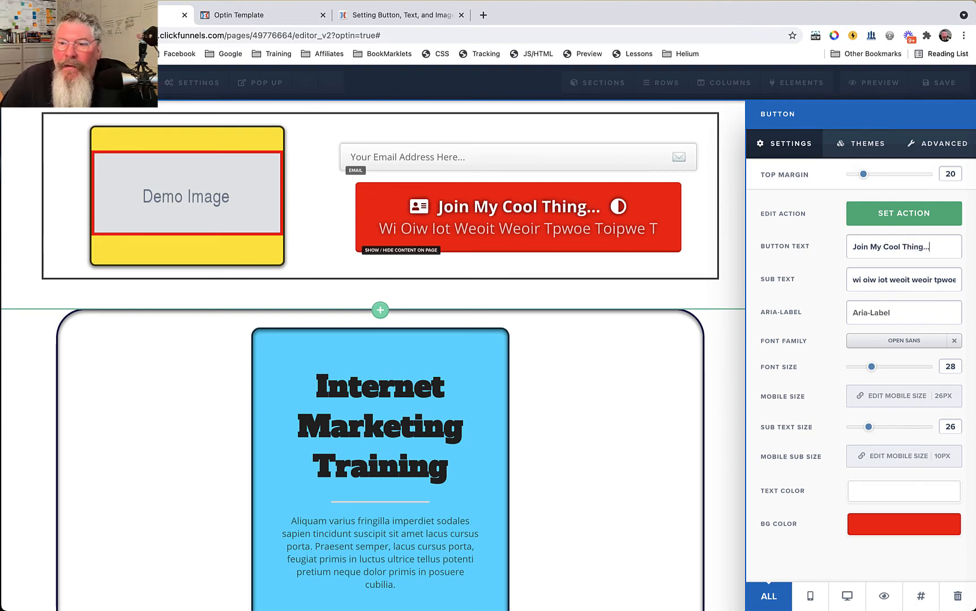
key("Tab")
key("BackSpace")
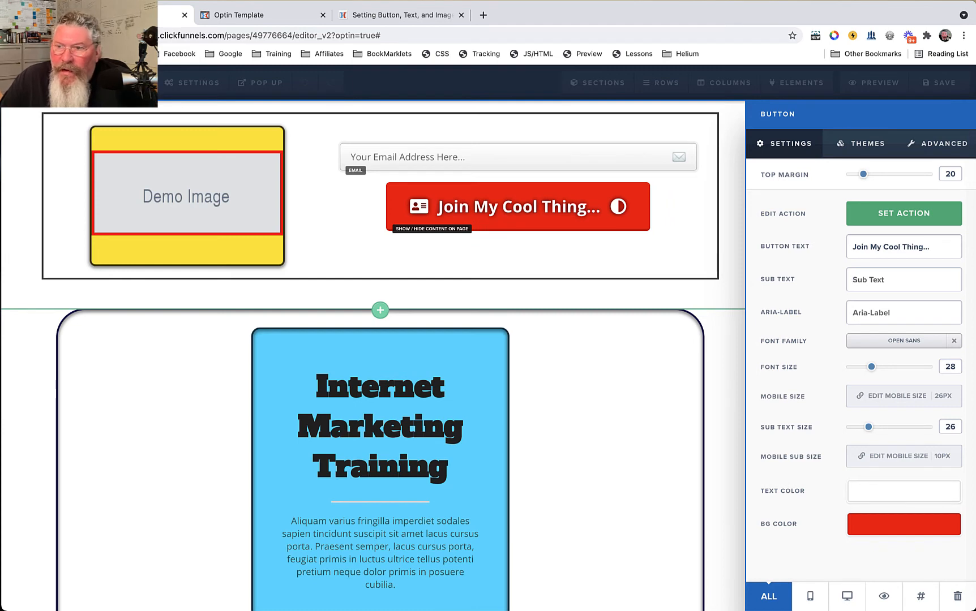
Remove the adjust icon shown after the red button's text
left_click(937, 143)
scroll(861, 397, "down", 3)
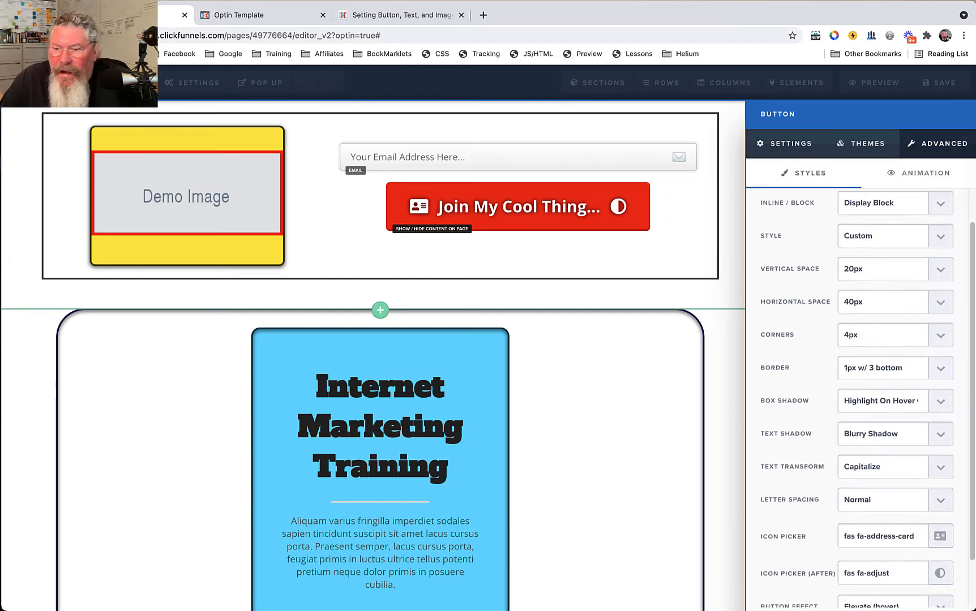
left_click(884, 517)
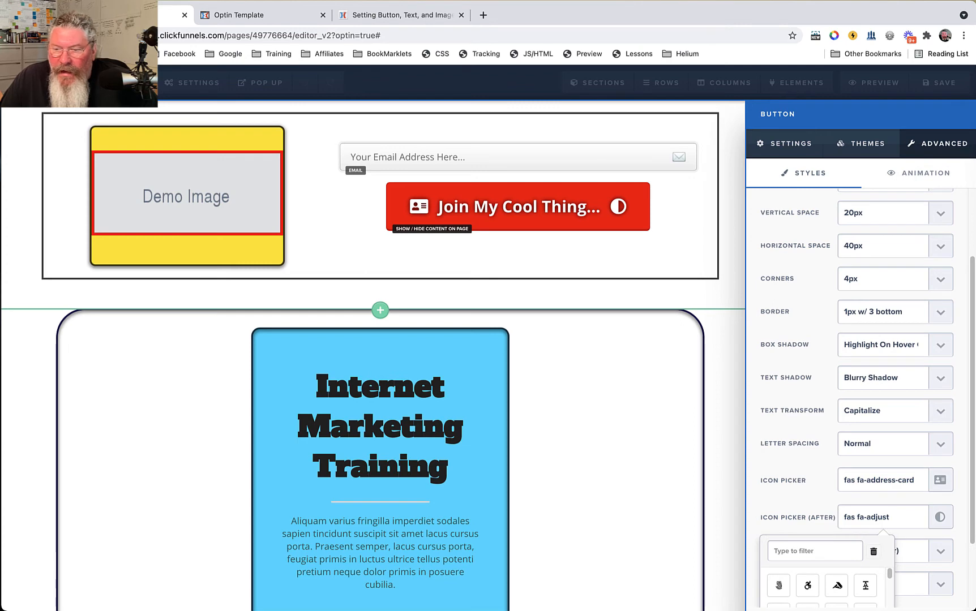
left_click(873, 552)
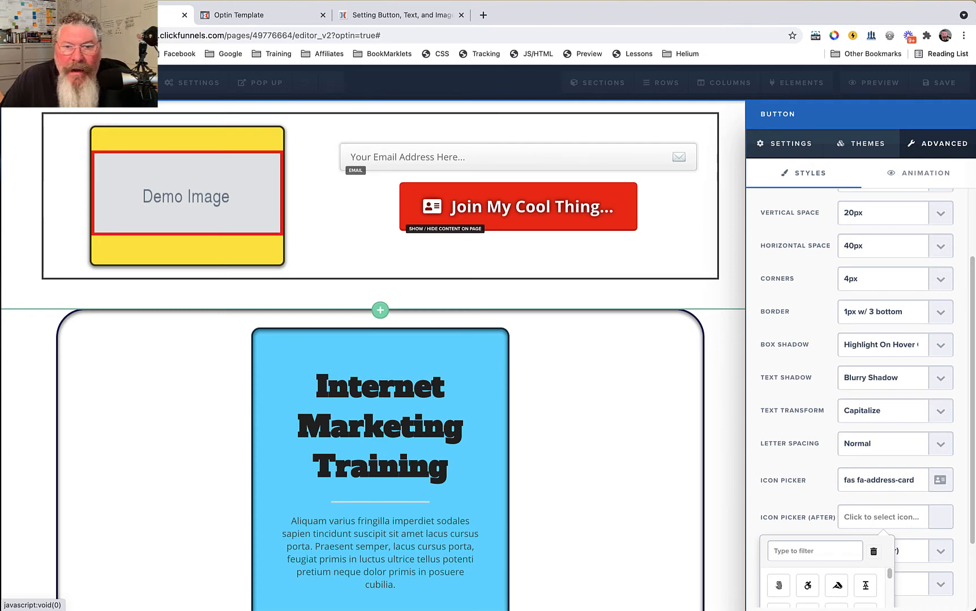
Replace the icon before the red button's text with the double right angle arrow, filtering the icons by "arr"
left_click(883, 480)
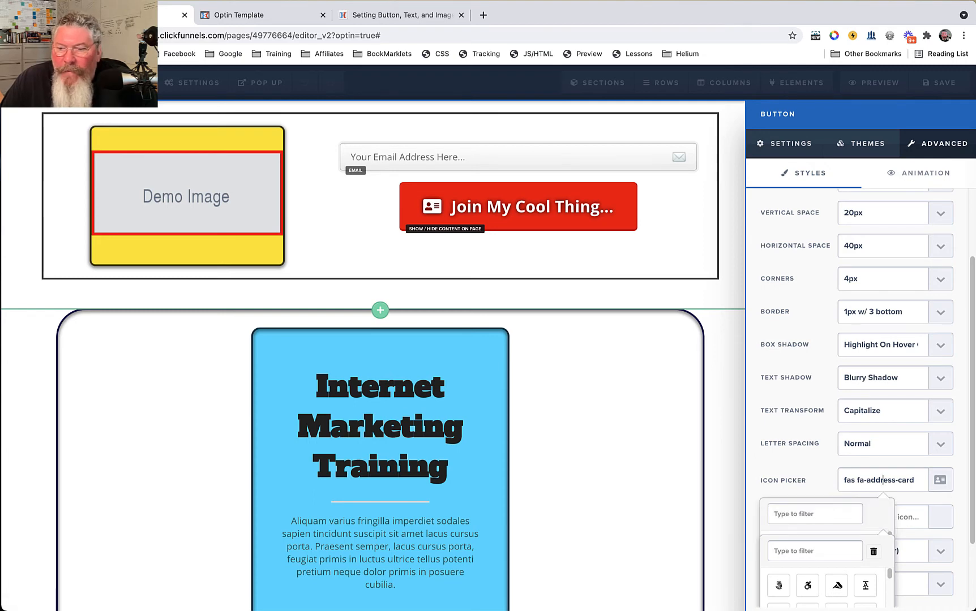
type("arr")
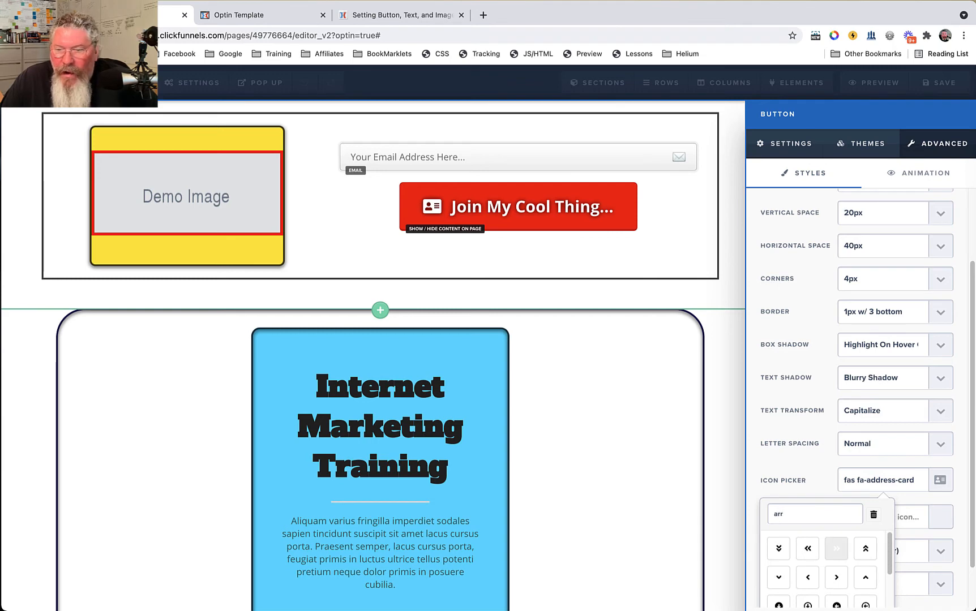
left_click(837, 549)
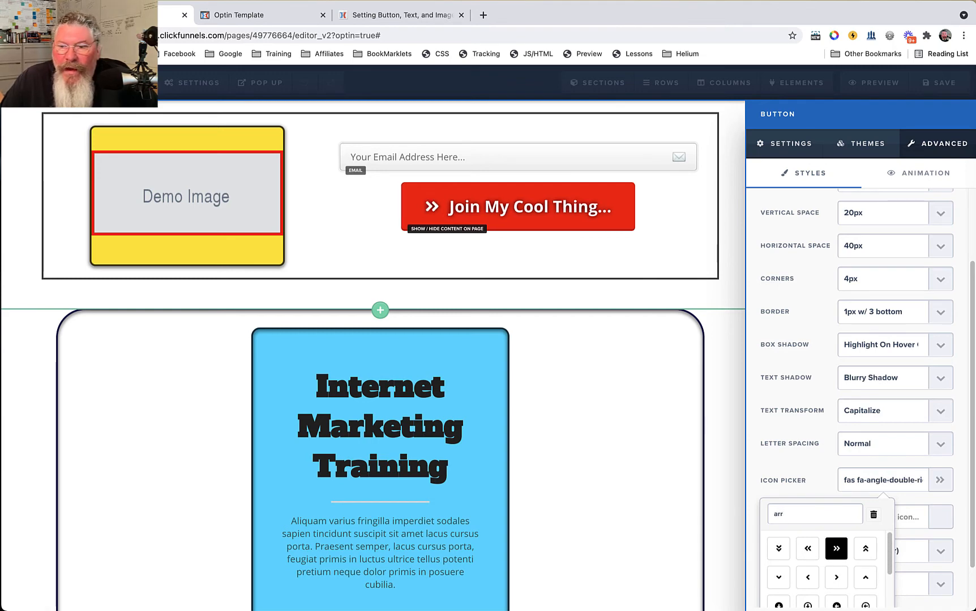
key("Escape")
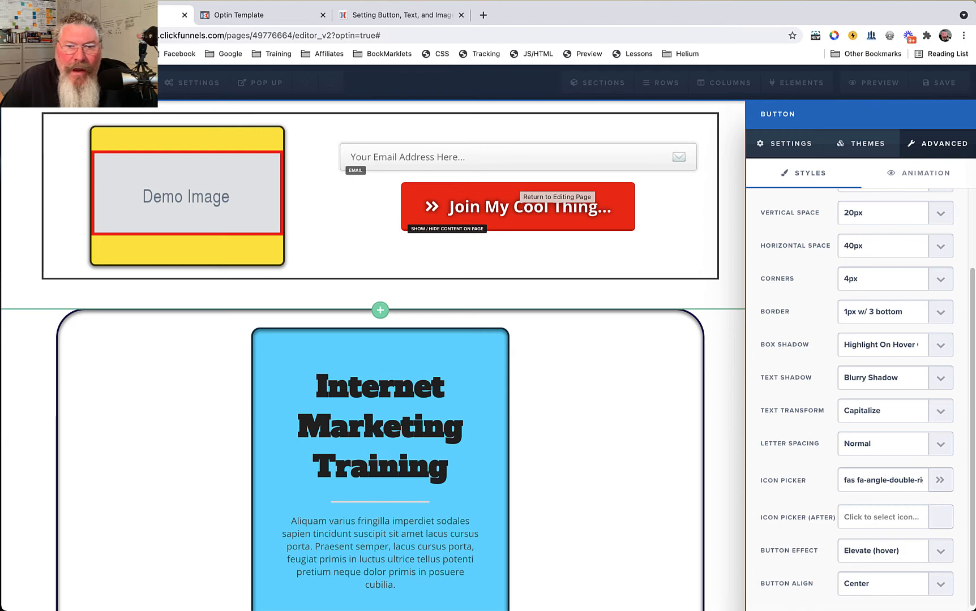
left_click(527, 187)
Set the red button's action to Submit Order / Submit Form
left_click(560, 197)
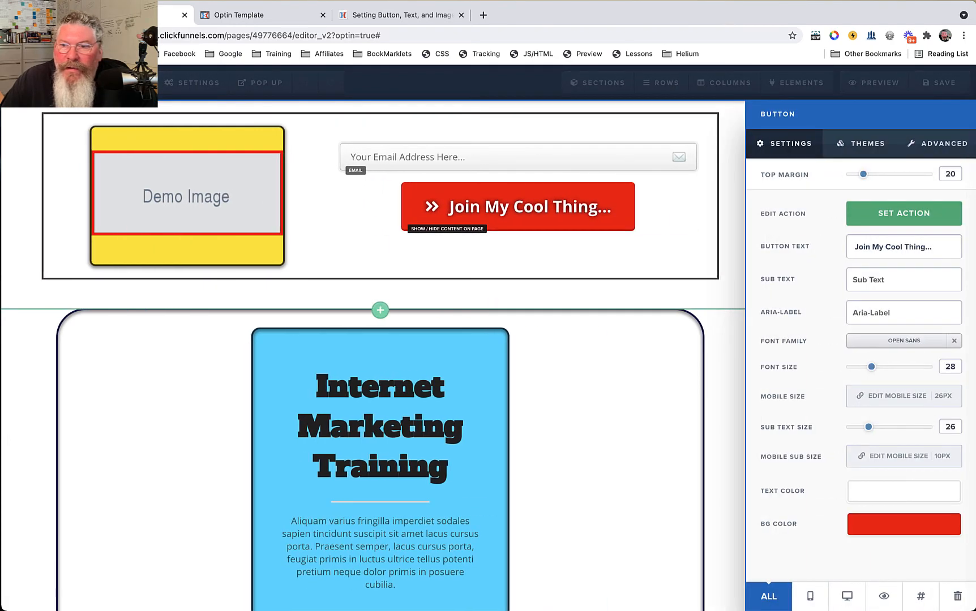
left_click(904, 214)
left_click(857, 143)
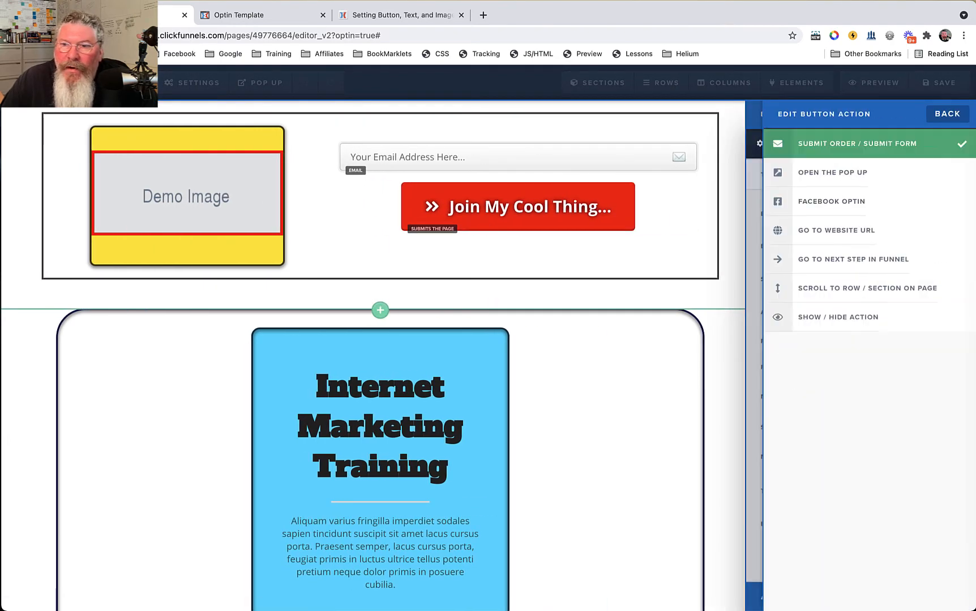
left_click(589, 254)
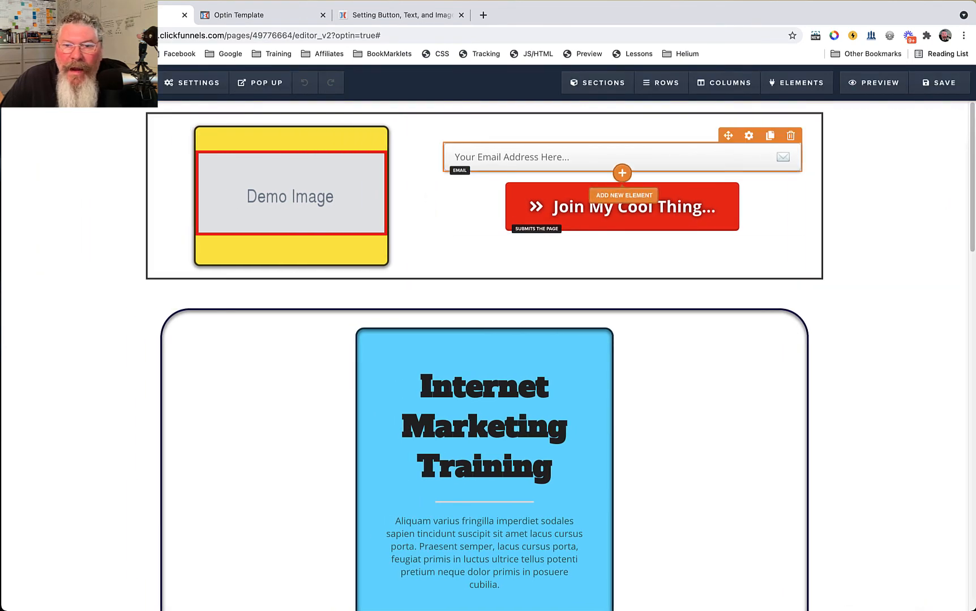
Add a new input element to the form column and place it above the email field
left_click(622, 173)
scroll(760, 329, "down", 5)
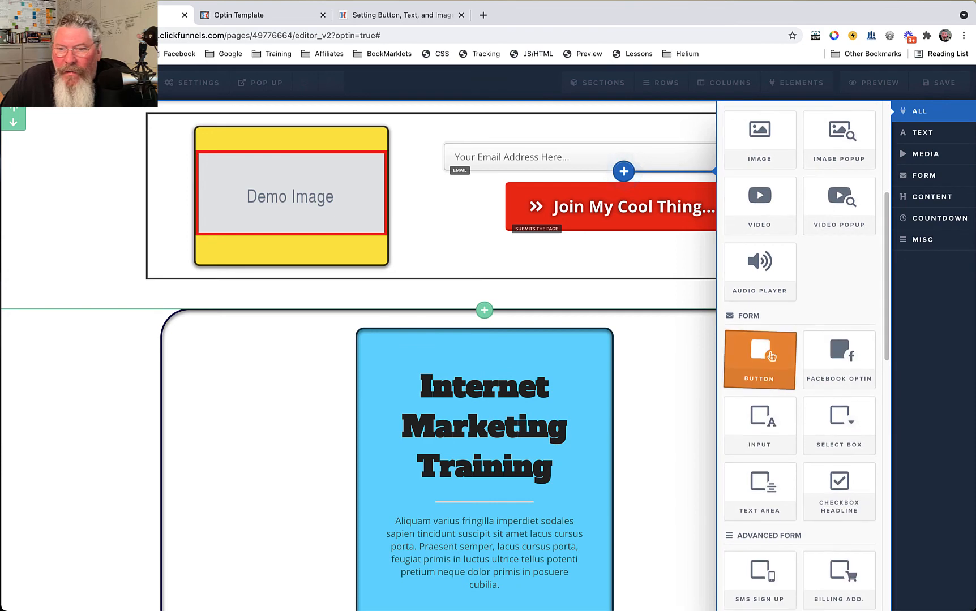
left_click(759, 423)
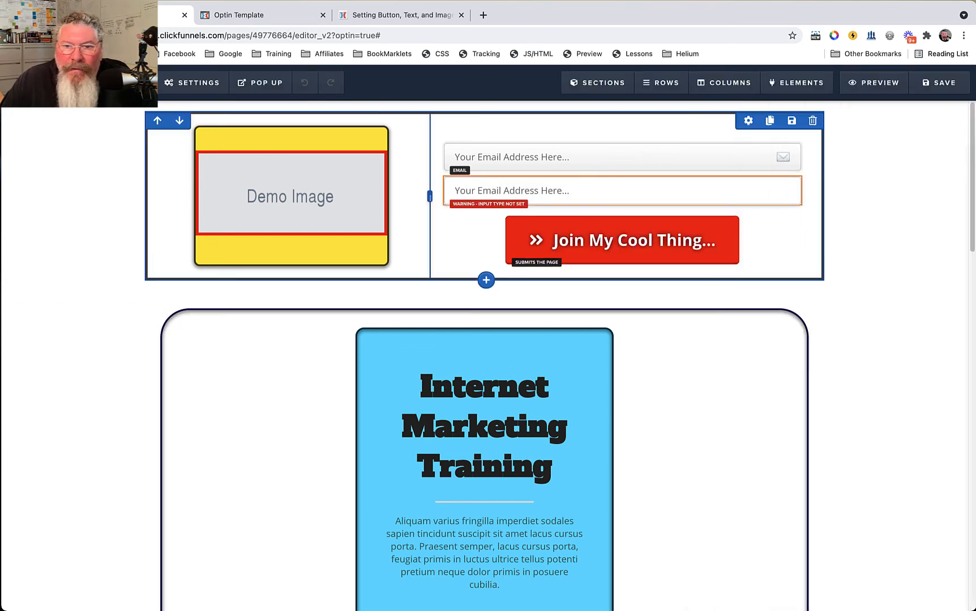
left_click_drag(728, 169, 728, 121)
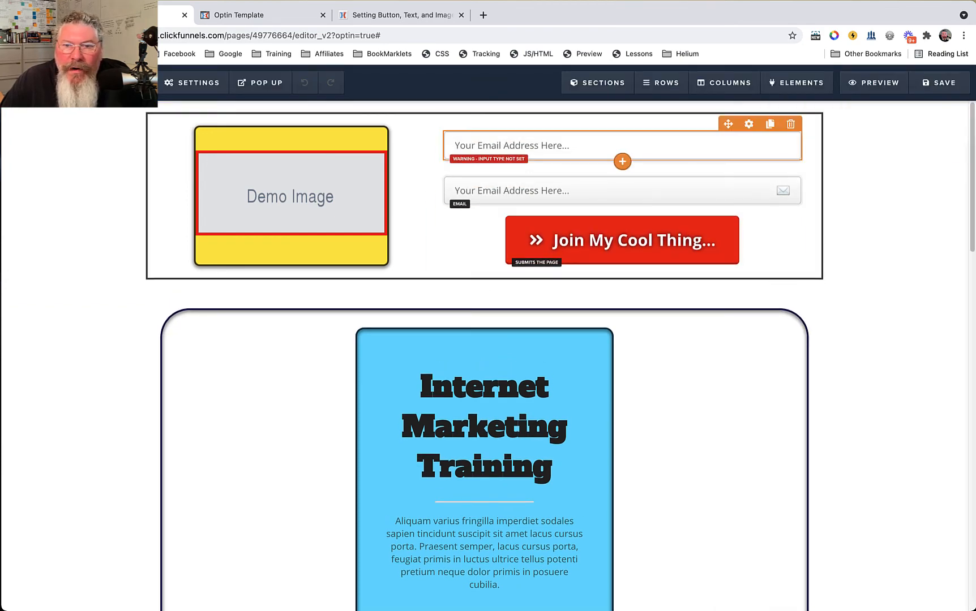
Configure the new input as a required Full Name field with the placeholder "Enter Your Full Name..."
left_click(749, 124)
left_click(903, 210)
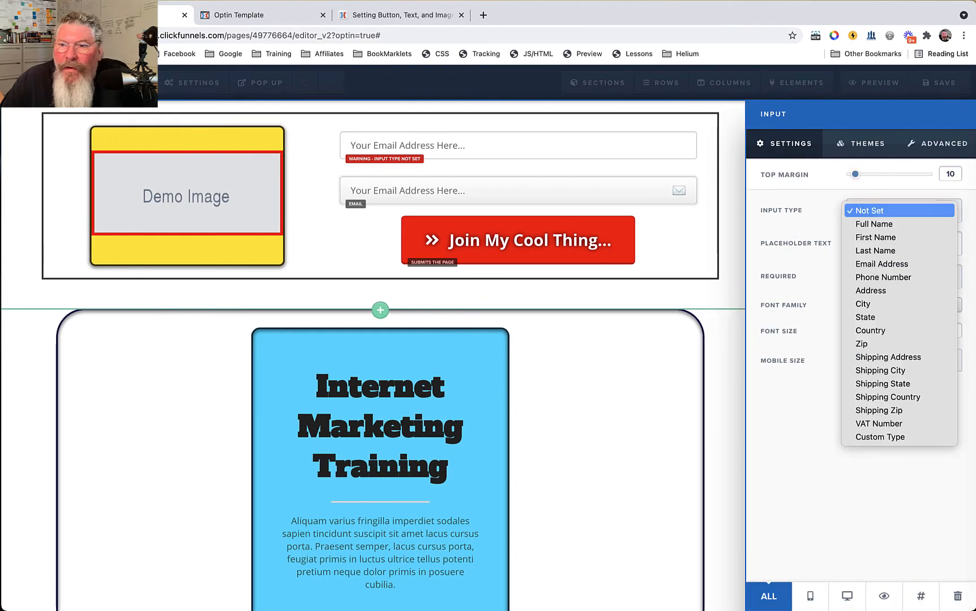
left_click(901, 224)
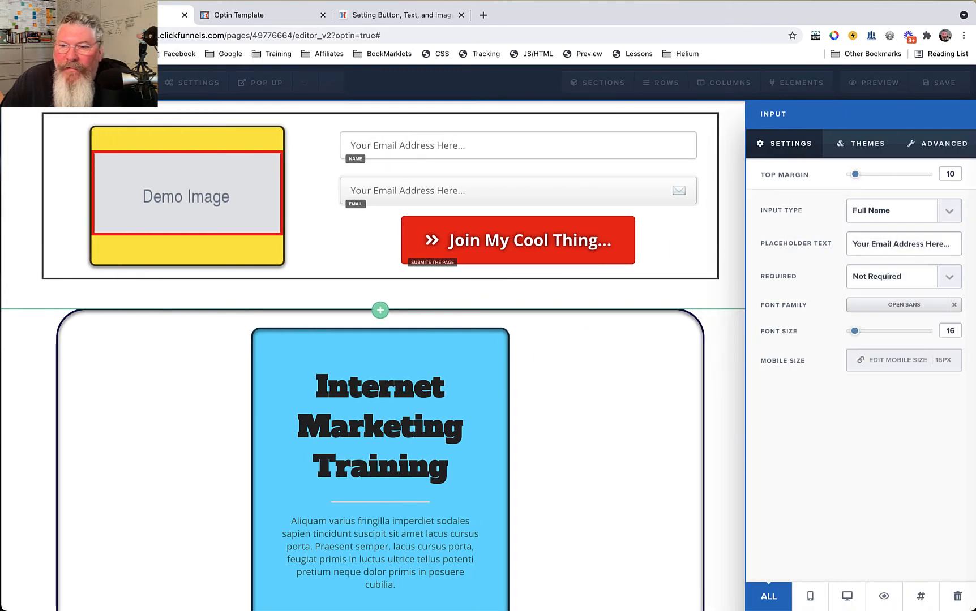
triple_click(883, 244)
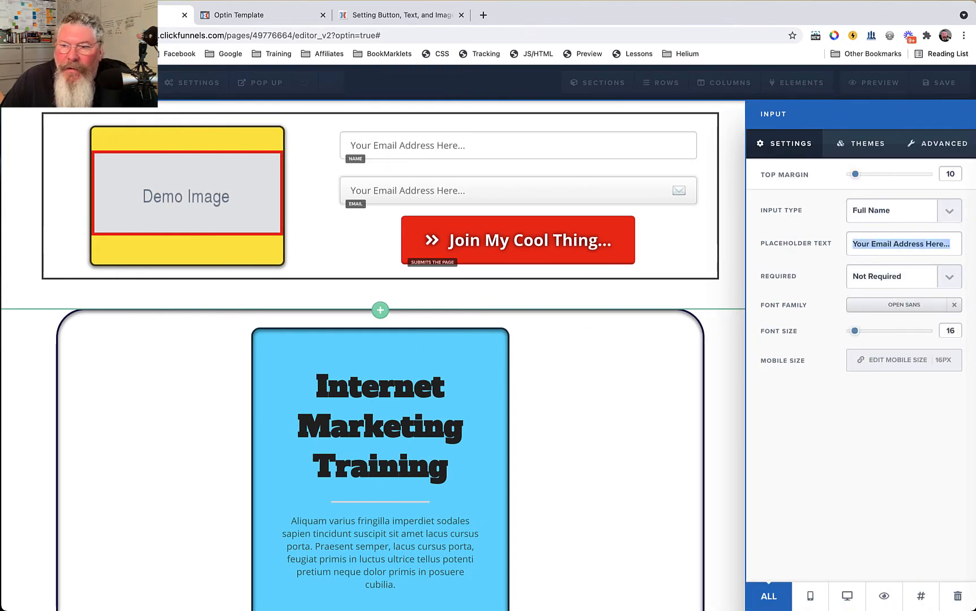
type("En")
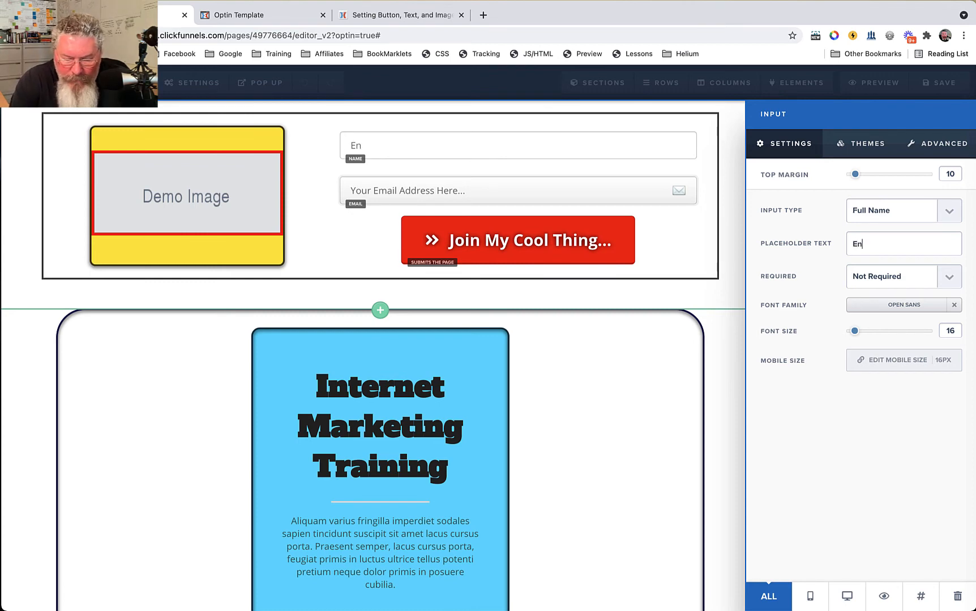
type("ter Your Fu")
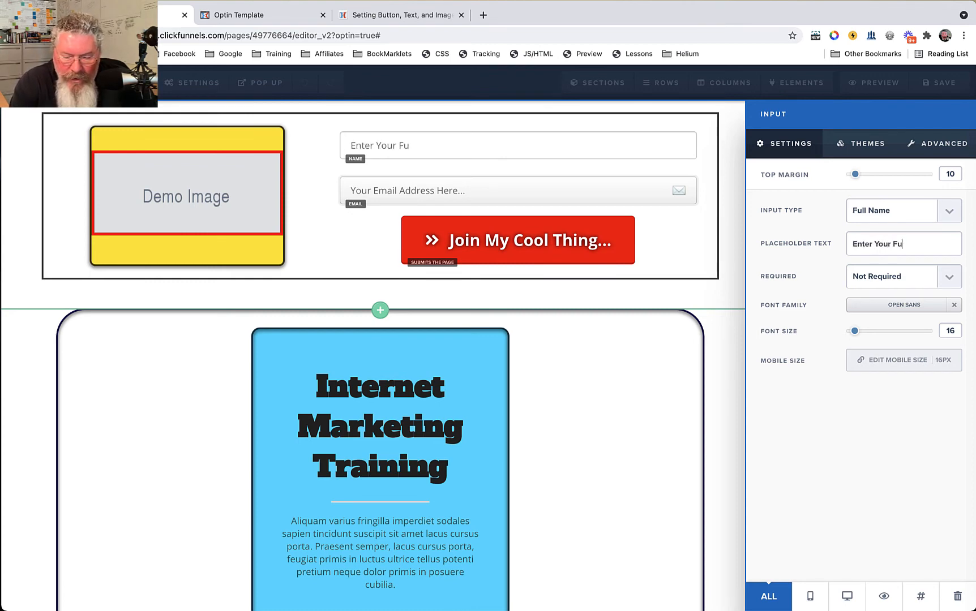
type("ll Name...")
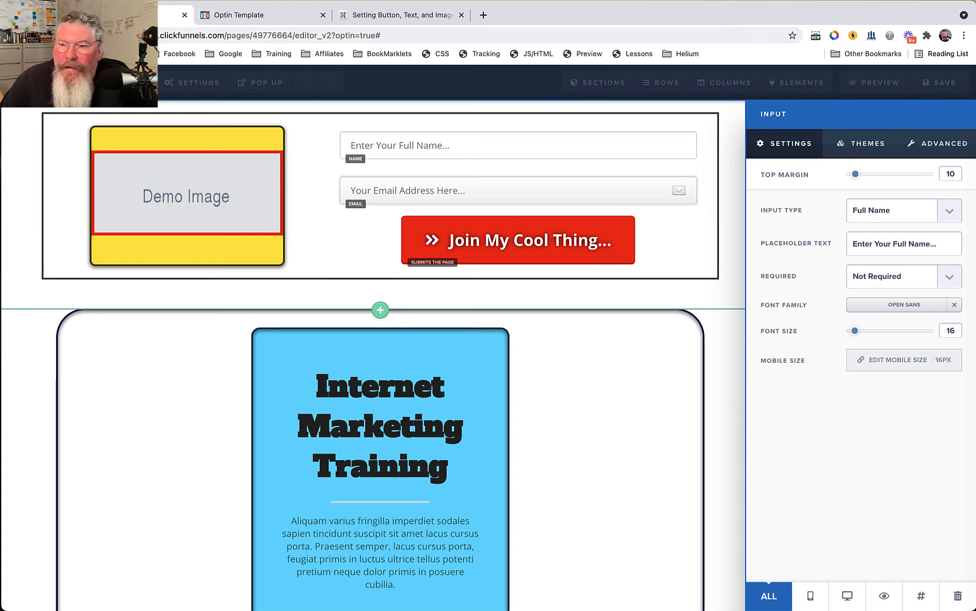
left_click(901, 277)
left_click(899, 290)
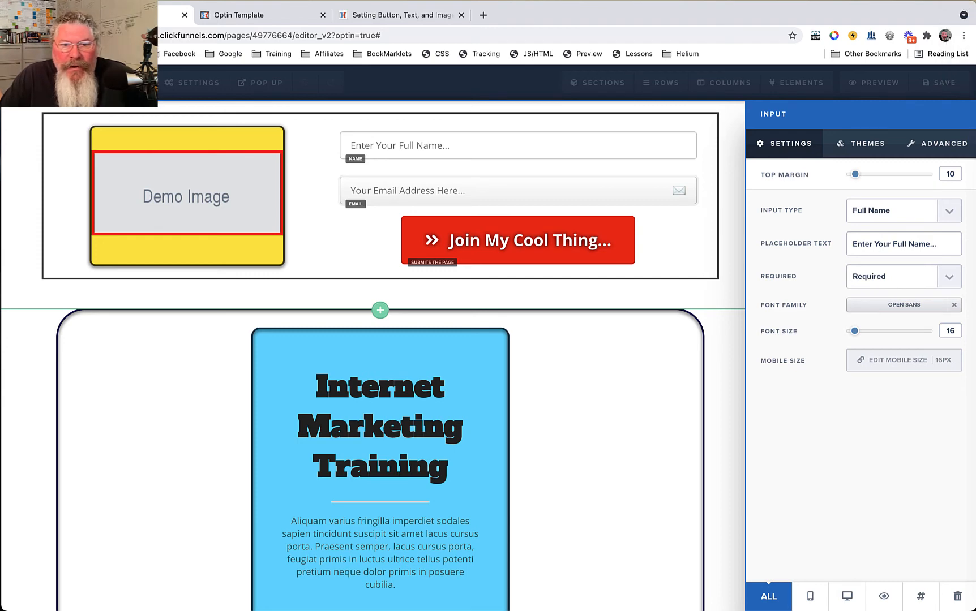
left_click(729, 244)
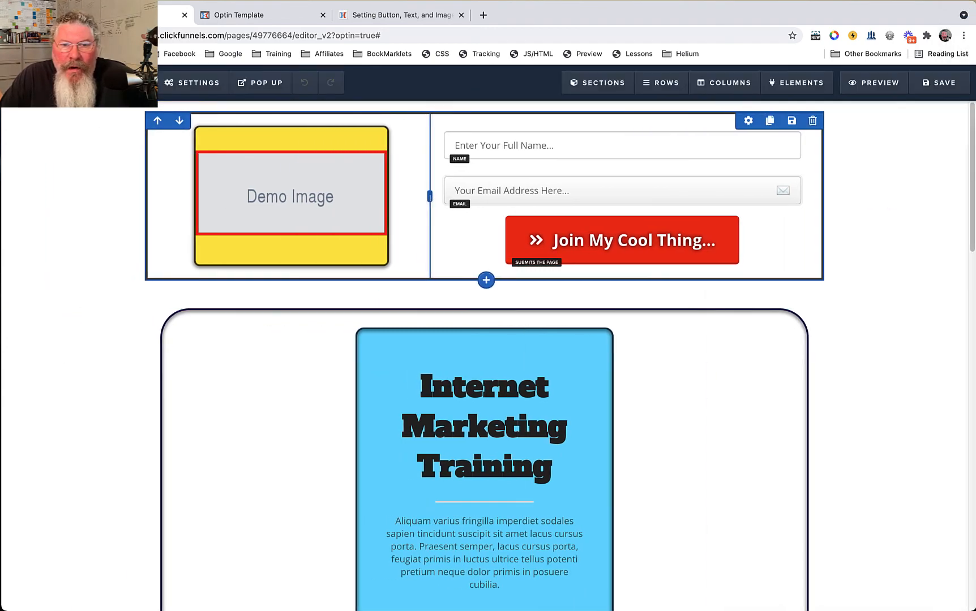
Add a sub-headline between the name and email fields with the text "Email:"
left_click(622, 161)
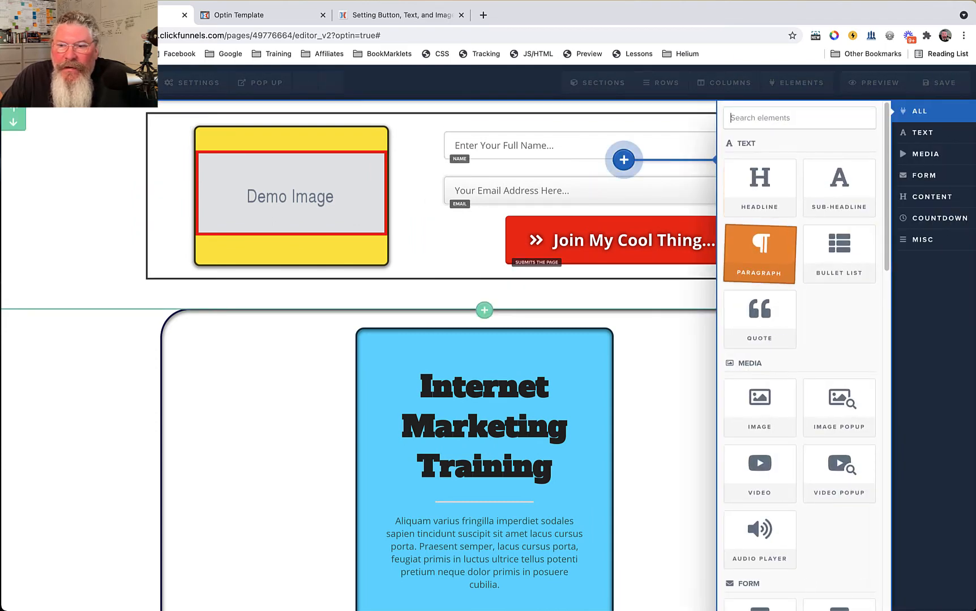
left_click(839, 188)
triple_click(654, 186)
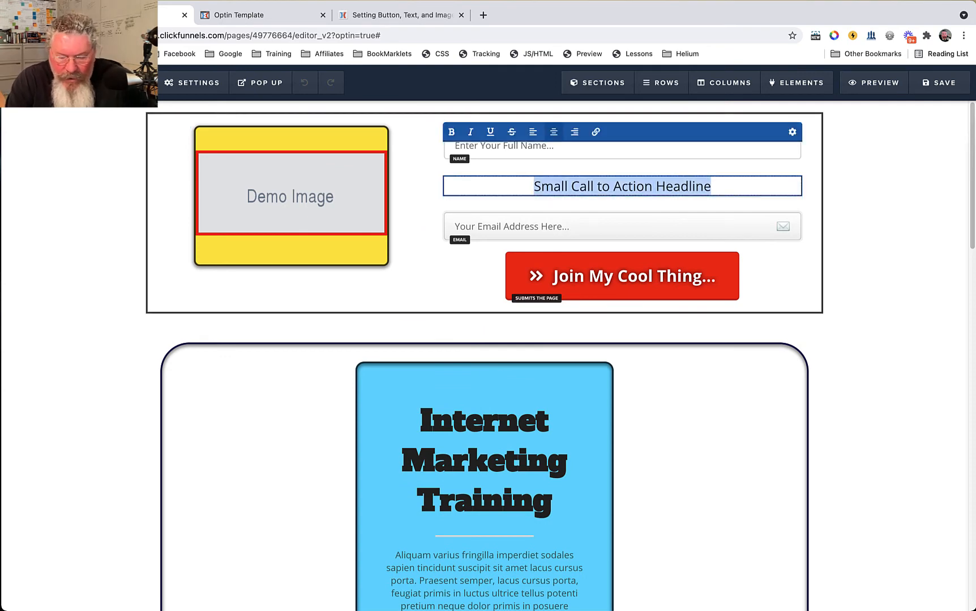
type("Email:")
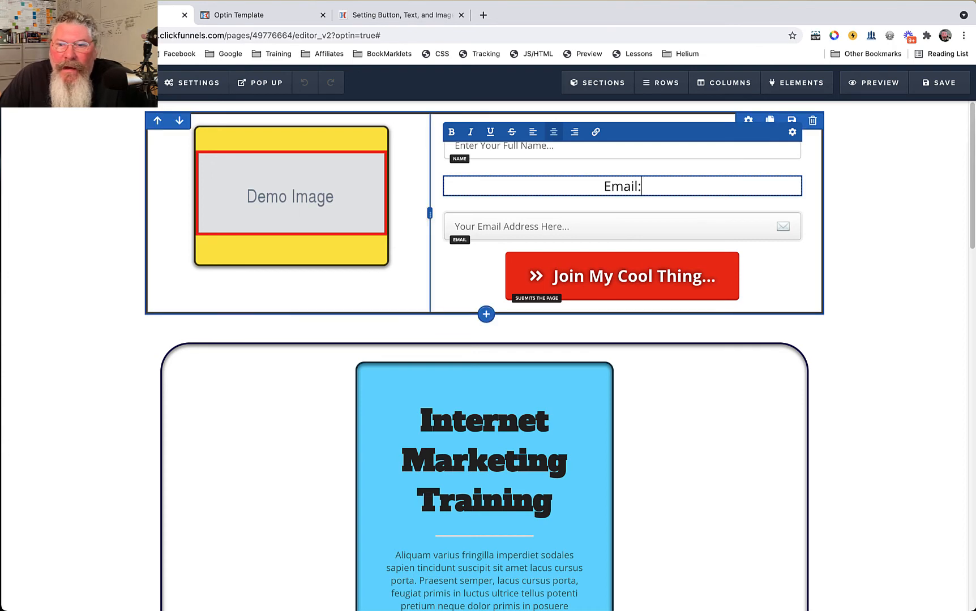
Set the font size of the "Email:" sub-headline to 16
left_click(792, 132)
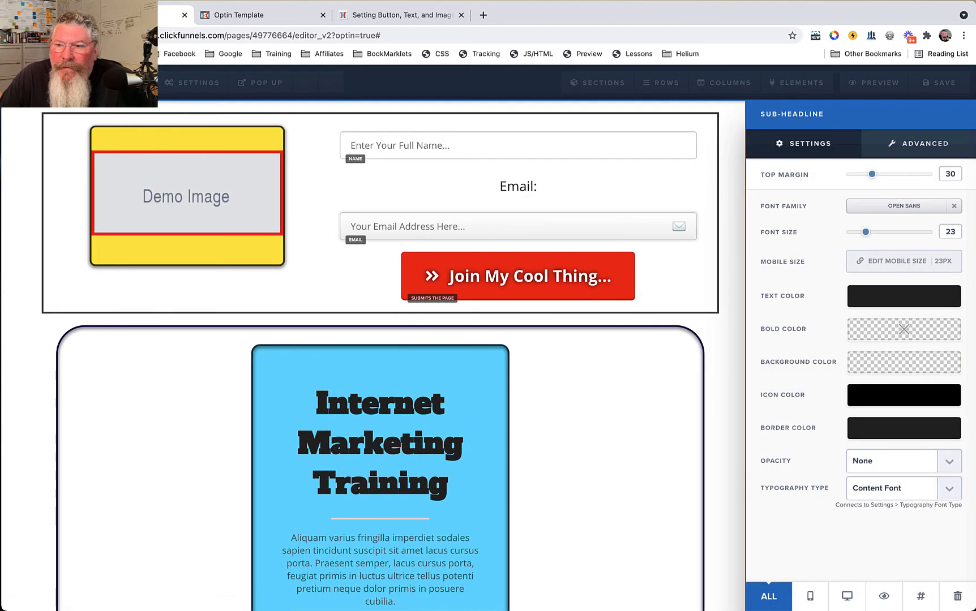
left_click_drag(865, 232, 857, 232)
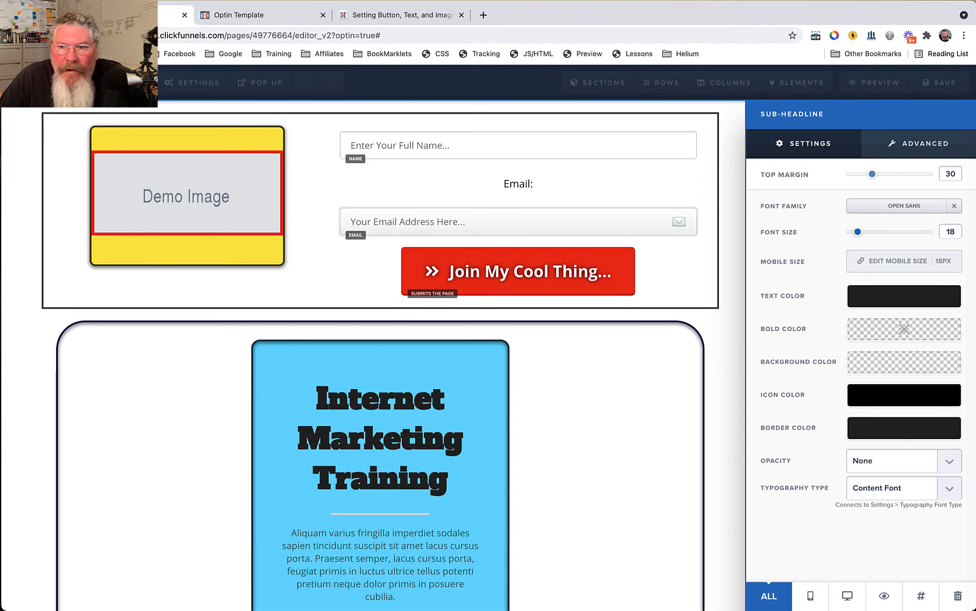
left_click_drag(857, 232, 855, 232)
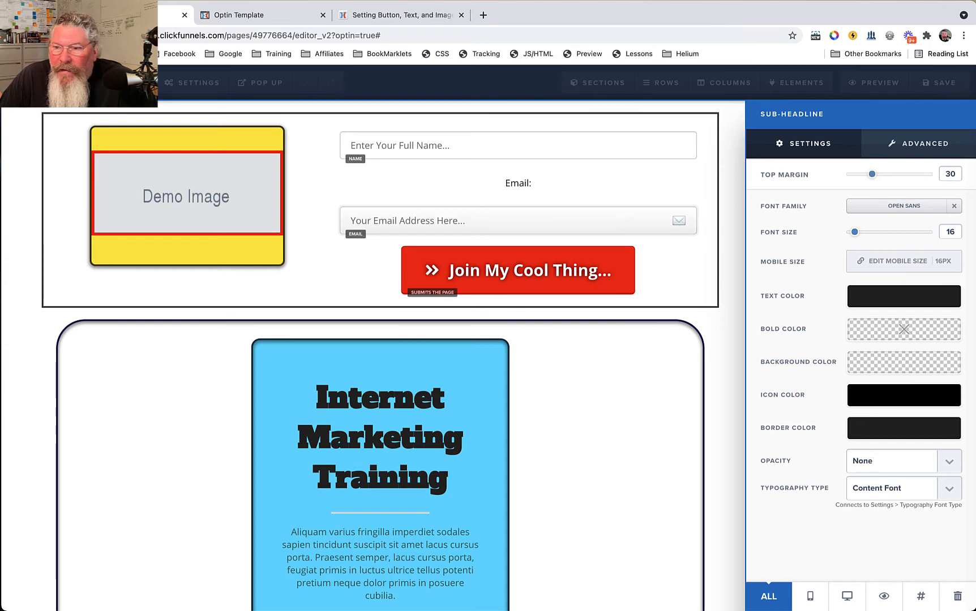
left_click(708, 186)
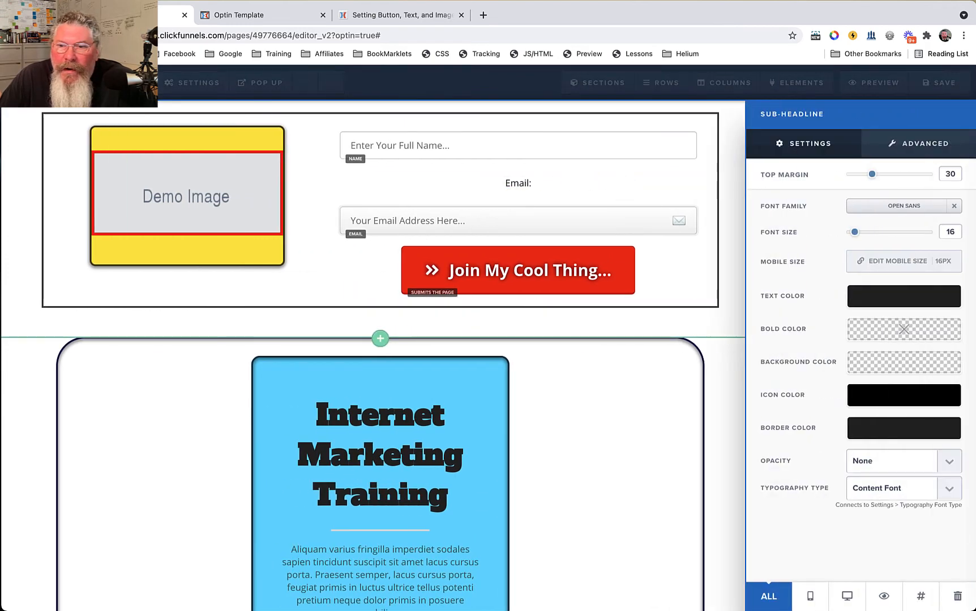
Left-align the "Email:" sub-headline and make its text bold
left_click(608, 183)
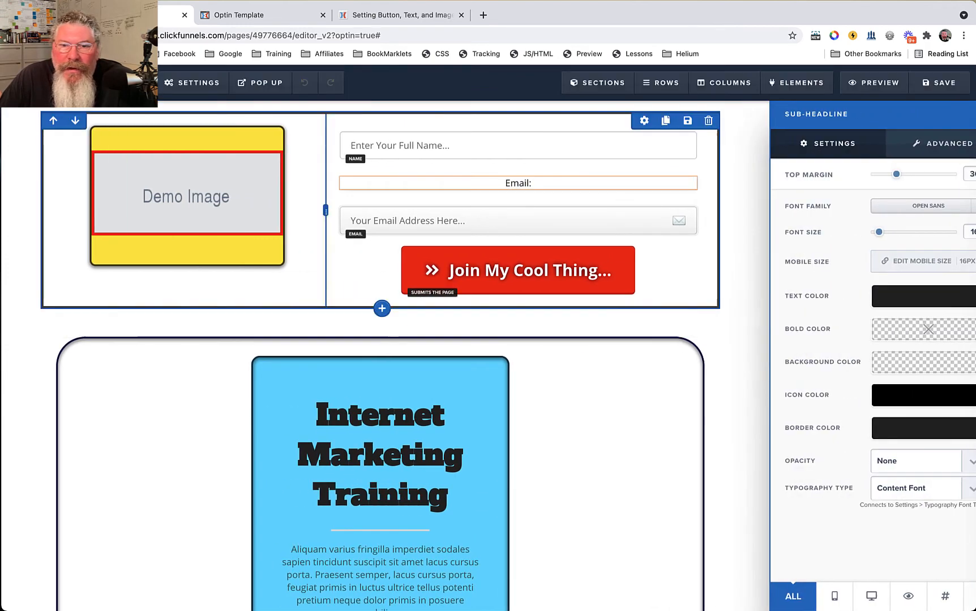
left_click(610, 183)
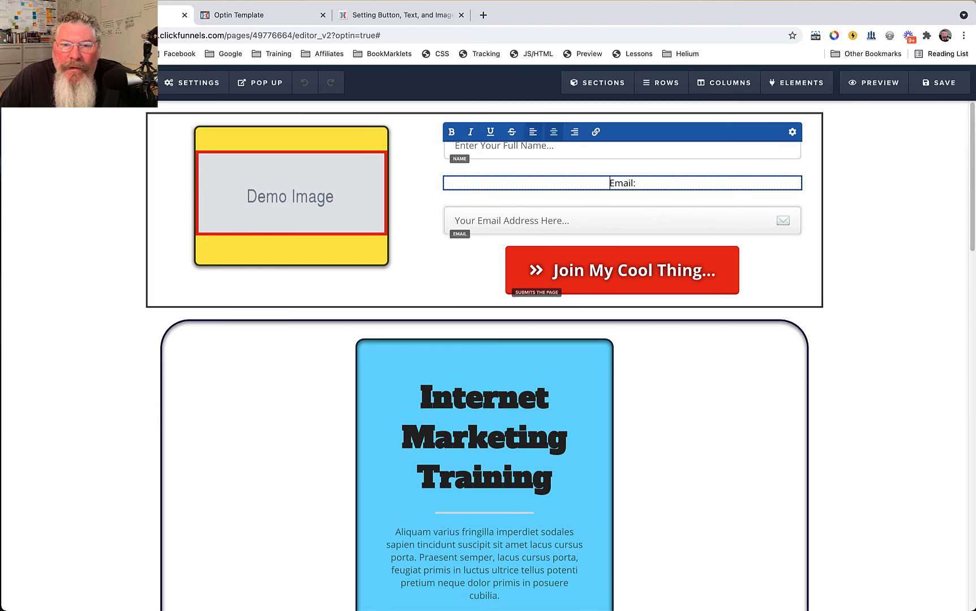
left_click(533, 132)
key("shift+Left")
key("shift+Left")
key("shift+Left")
key("shift+Left")
key("shift+Left")
key("shift+Left")
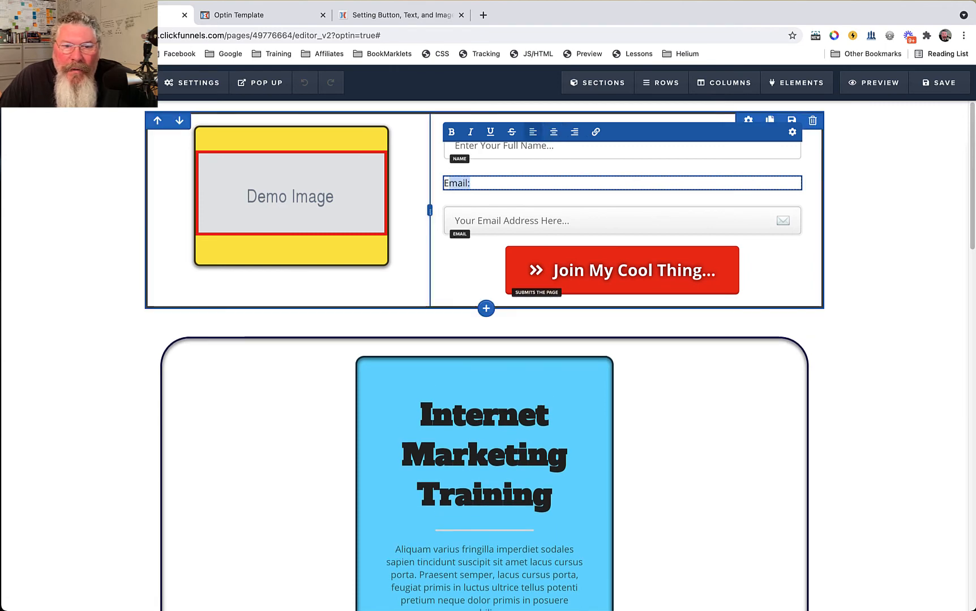
left_click(451, 132)
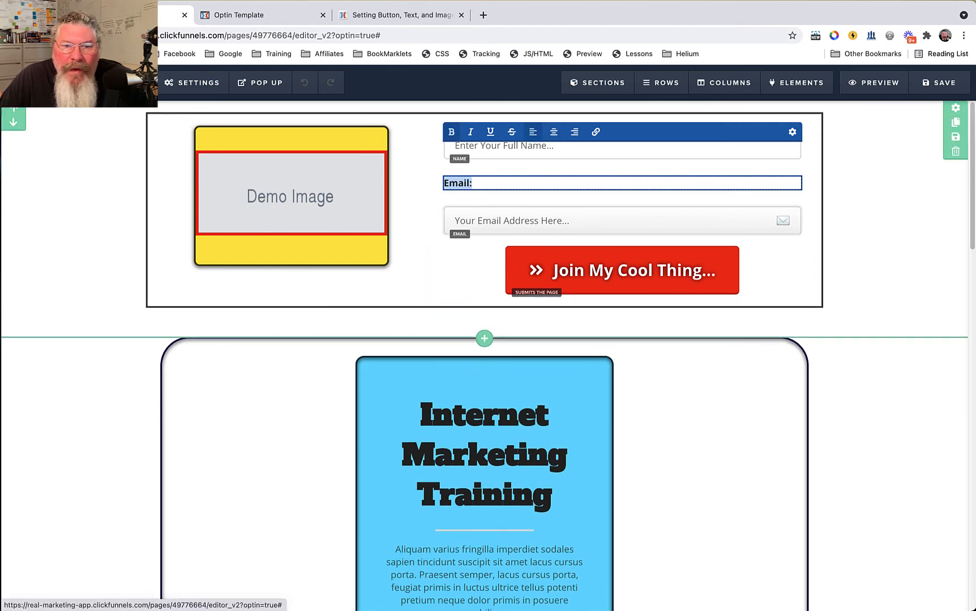
Set the email input field's top margin to 10 to bring it closer to its label
left_click(538, 221)
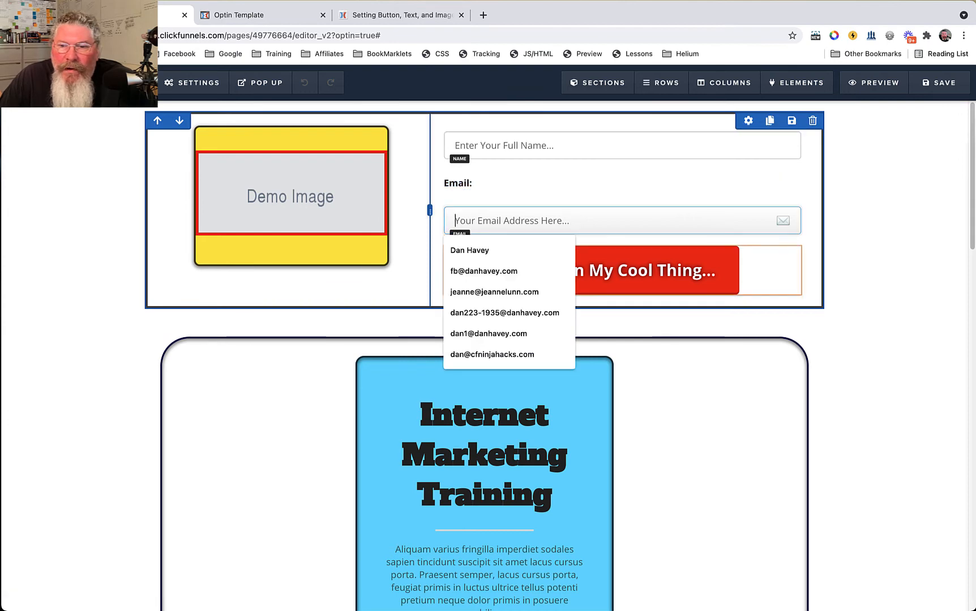
left_click(623, 270)
left_click(623, 270)
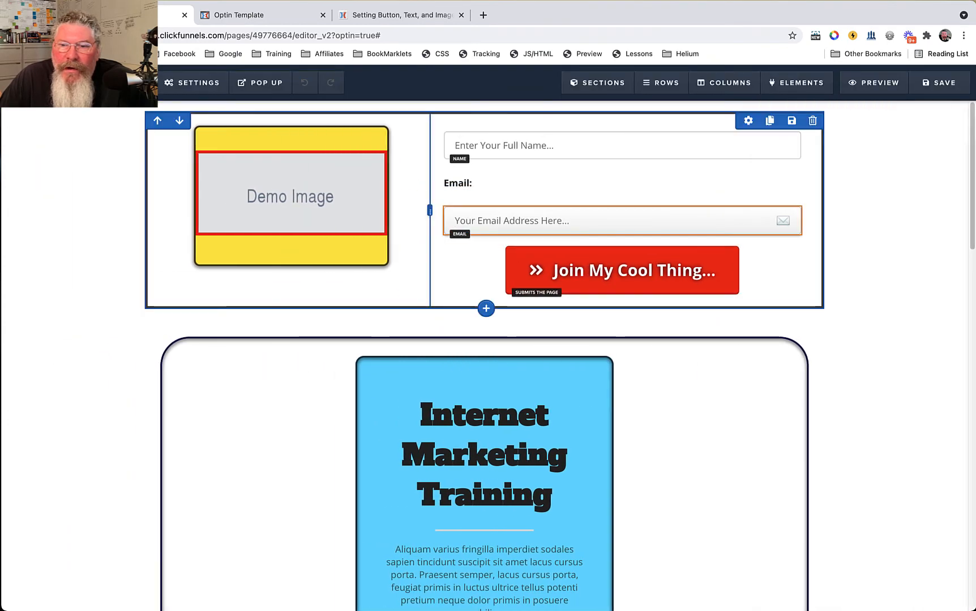
left_click(749, 199)
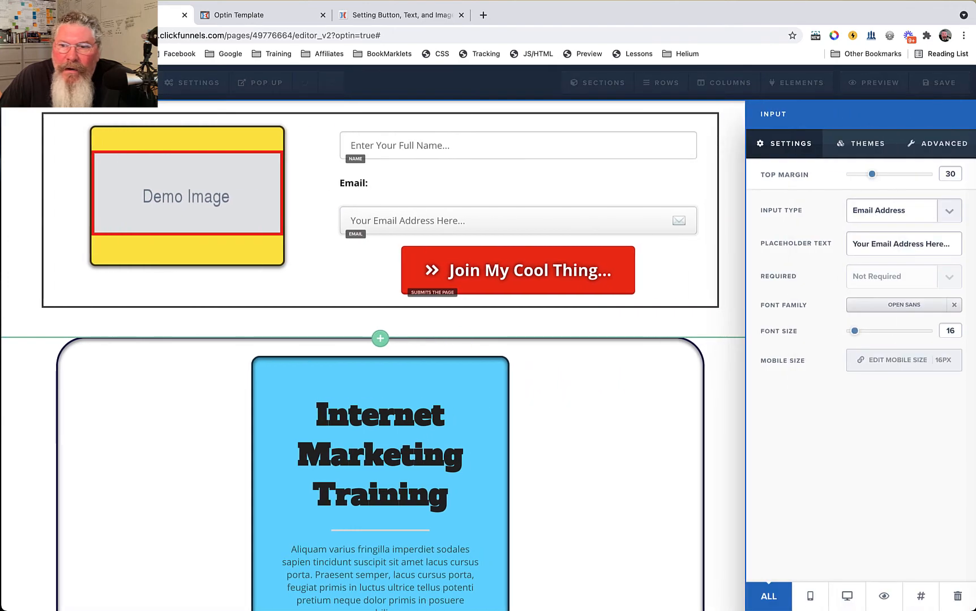
left_click_drag(872, 174, 850, 174)
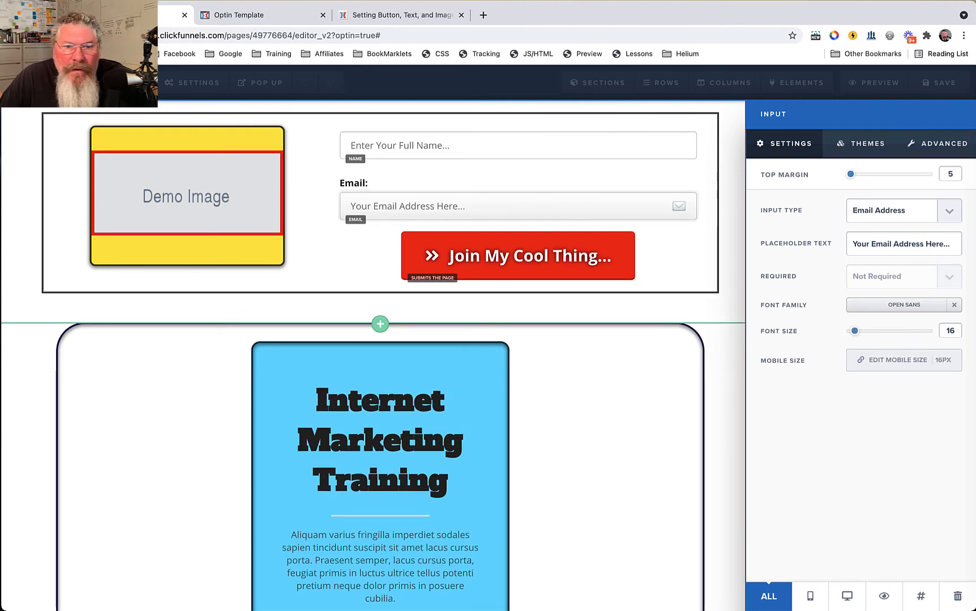
left_click_drag(851, 174, 855, 174)
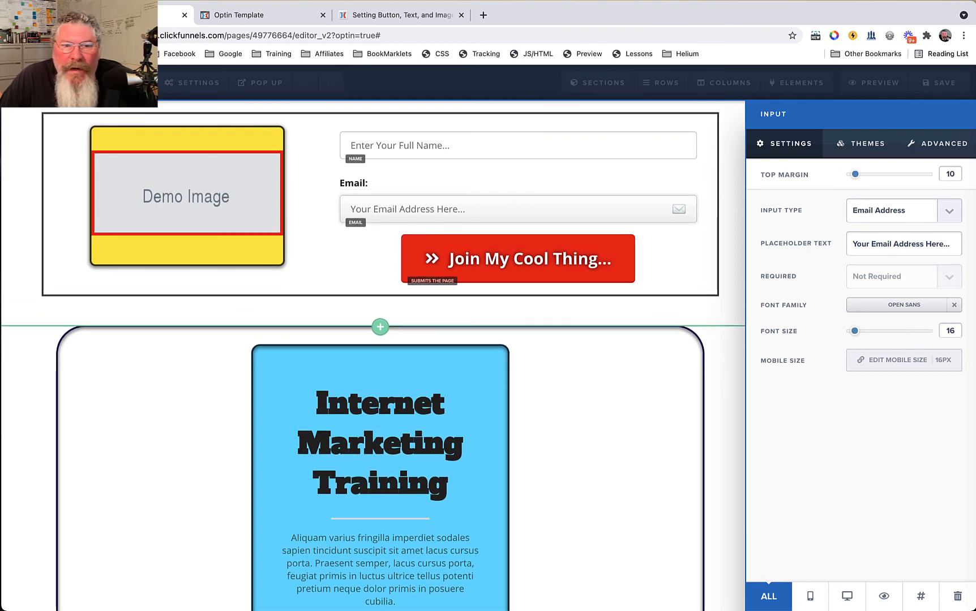
left_click(733, 184)
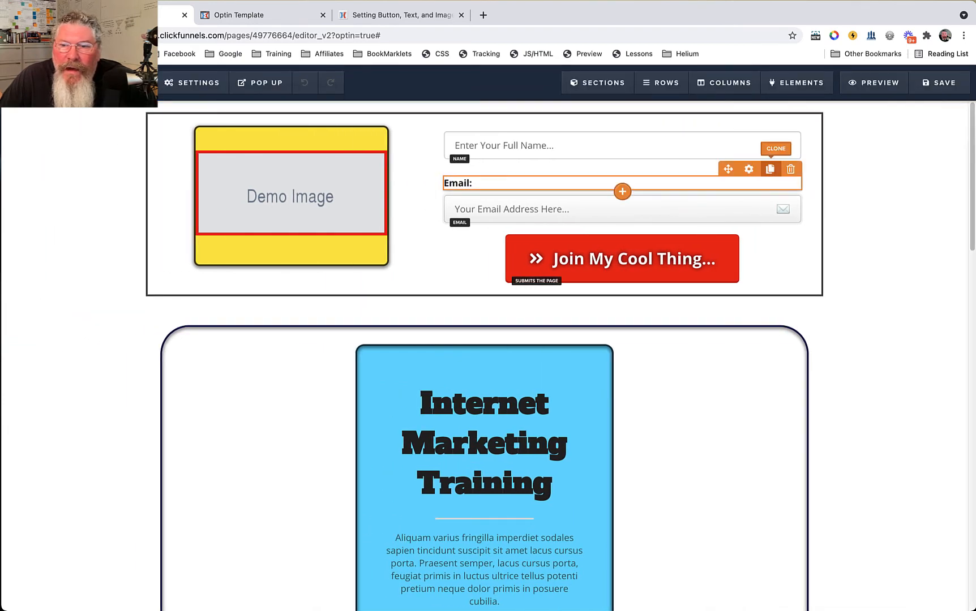
Clone the "Email:" label, move the copy above the name field, and change its text to "Full Name:"
left_click(770, 169)
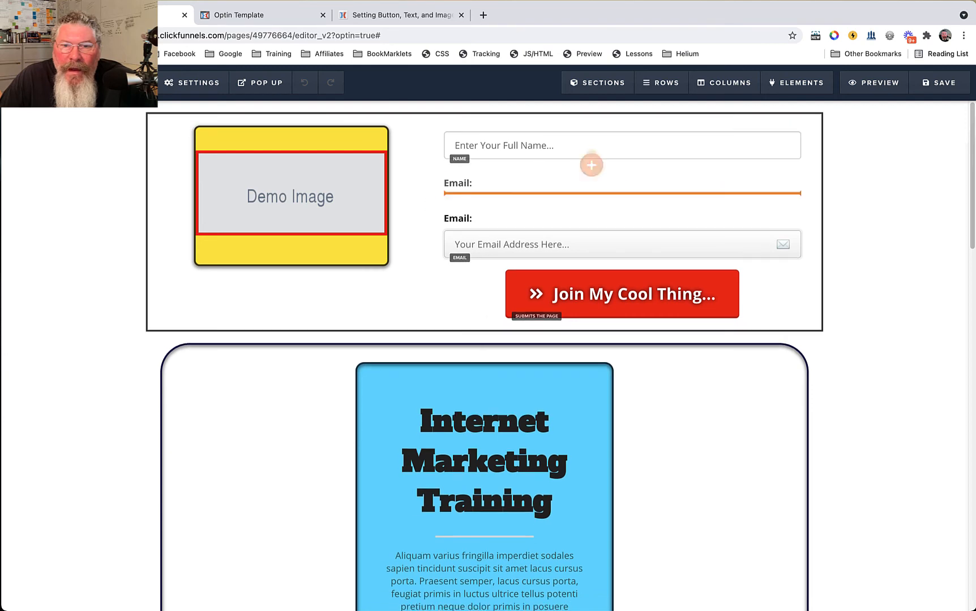
left_click_drag(591, 165, 593, 148)
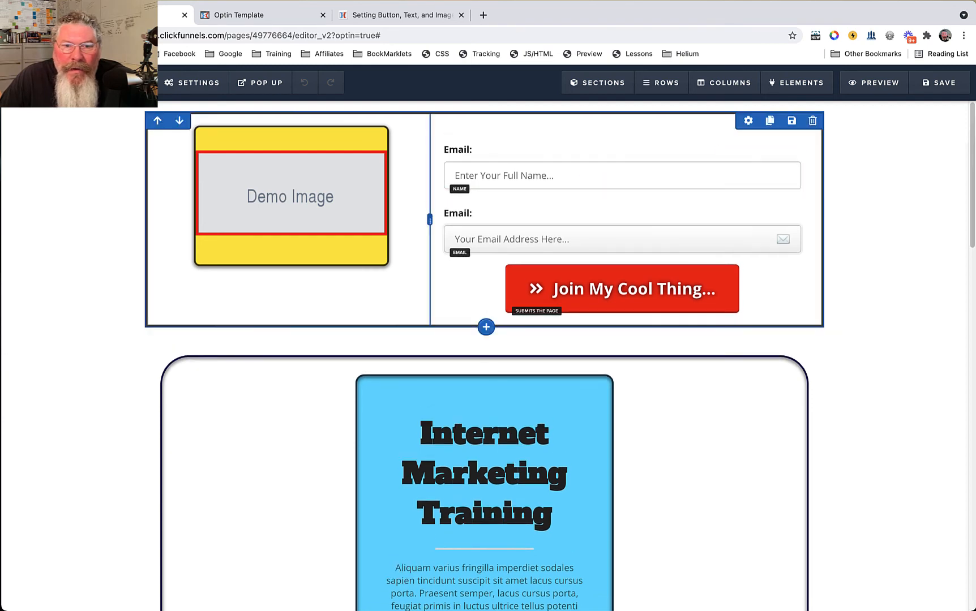
triple_click(458, 150)
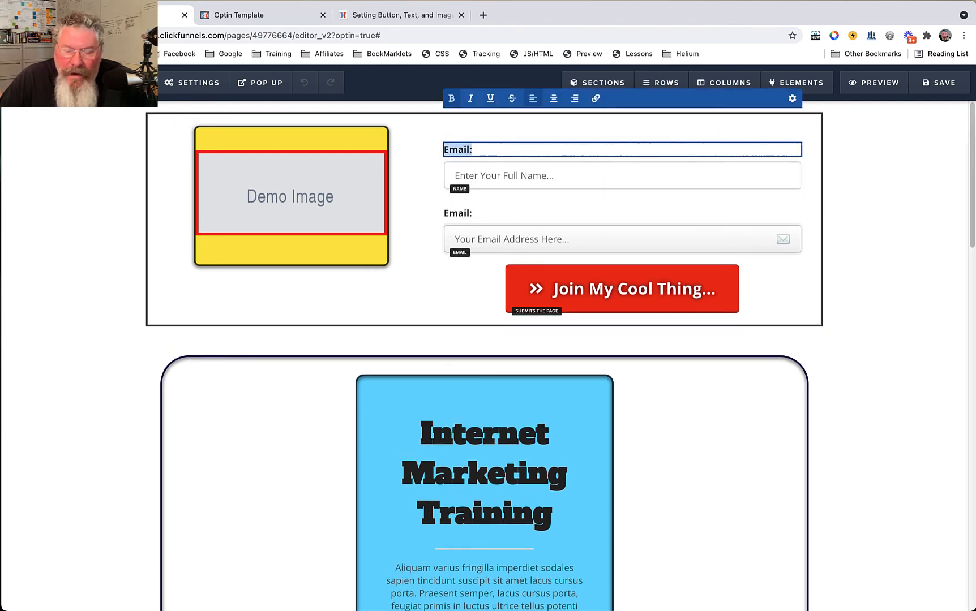
type("Full N")
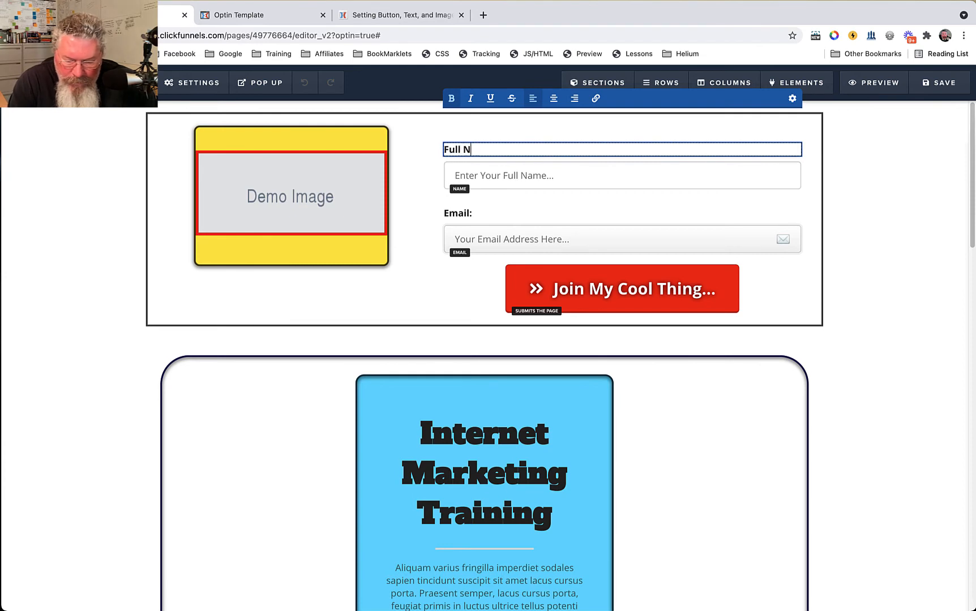
type("ame:")
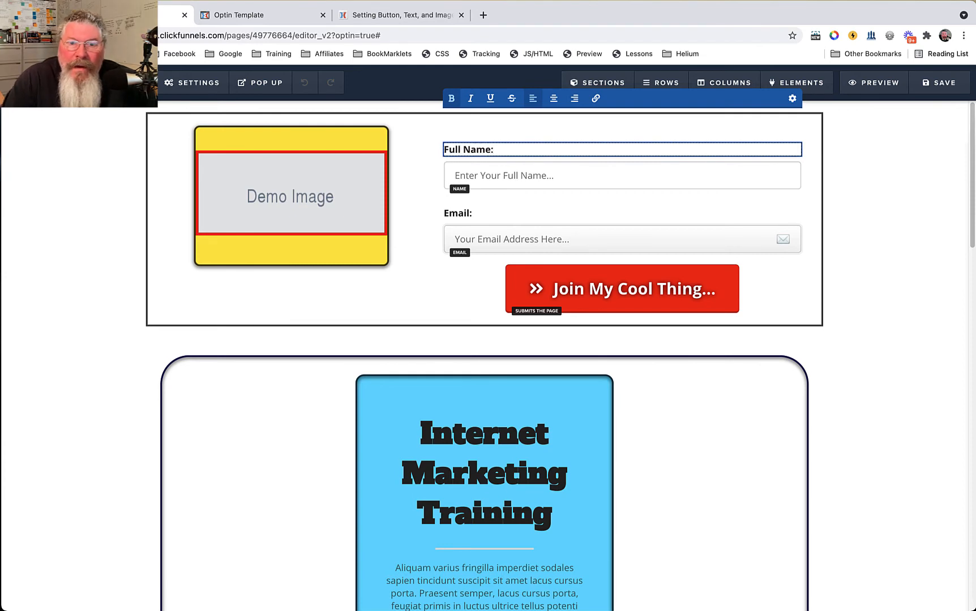
left_click(415, 180)
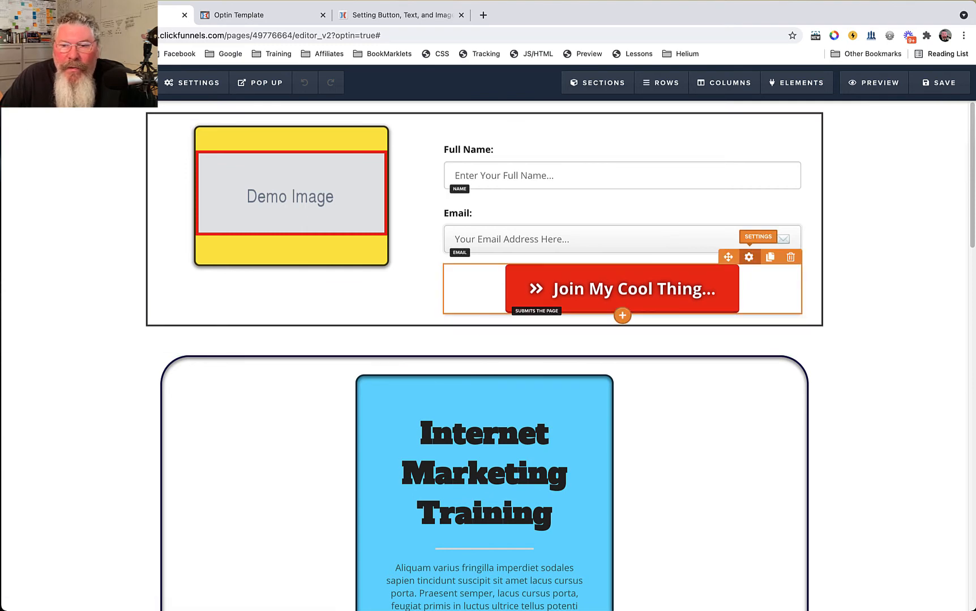
Set the button effect of the red "Join My Cool Thing..." button to No Effect
left_click(749, 257)
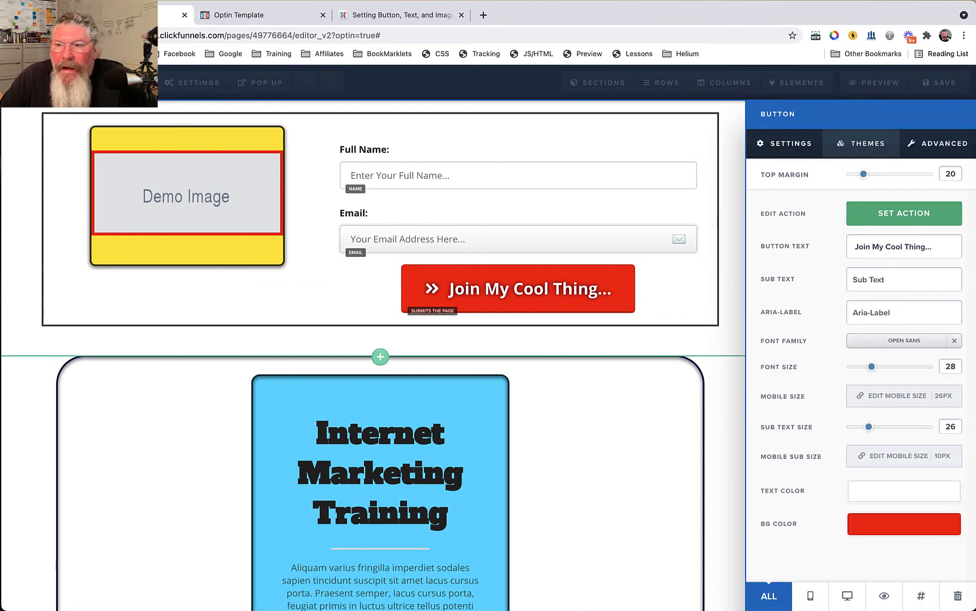
left_click(937, 144)
scroll(860, 396, "down", 2)
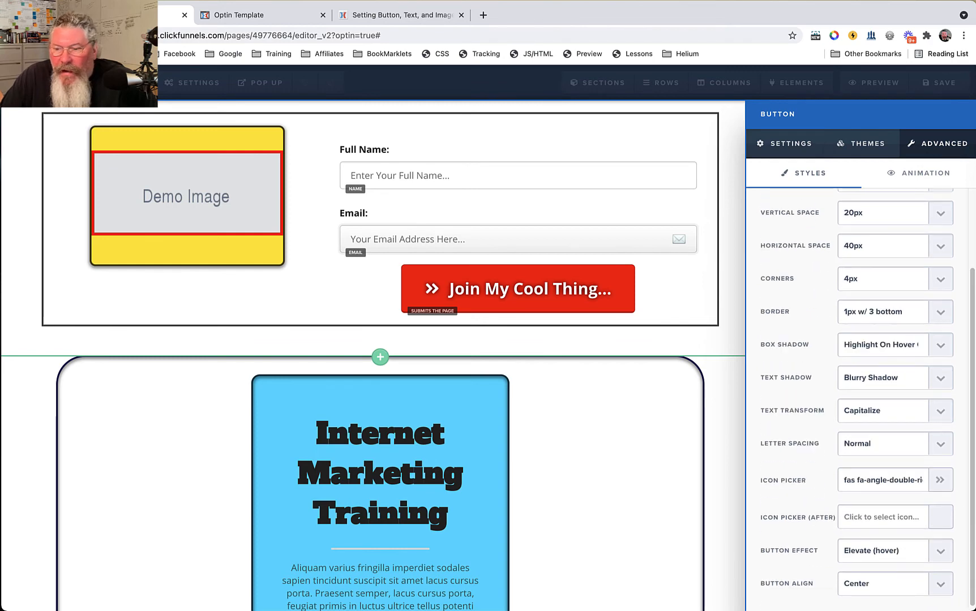
left_click(889, 551)
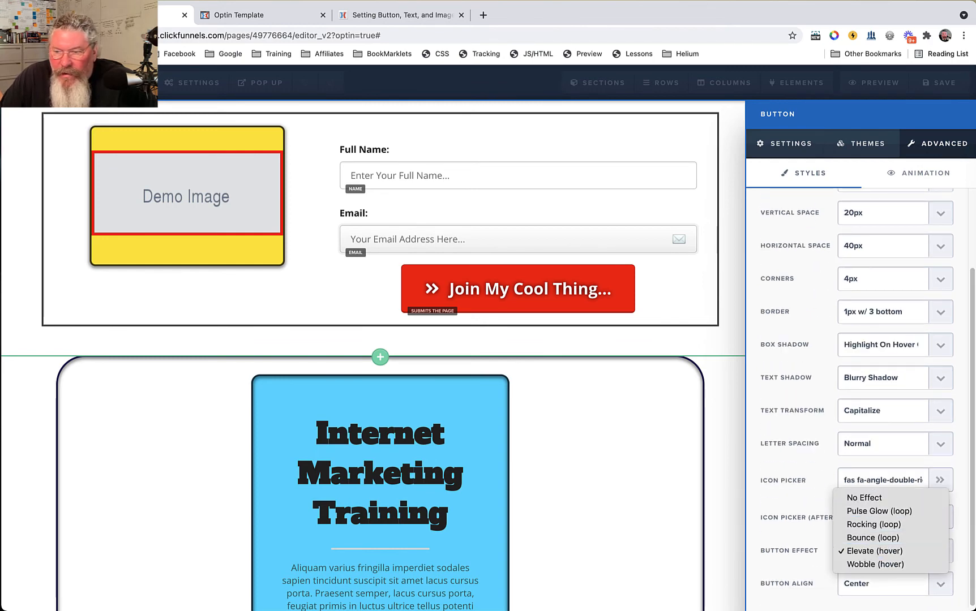
left_click(872, 498)
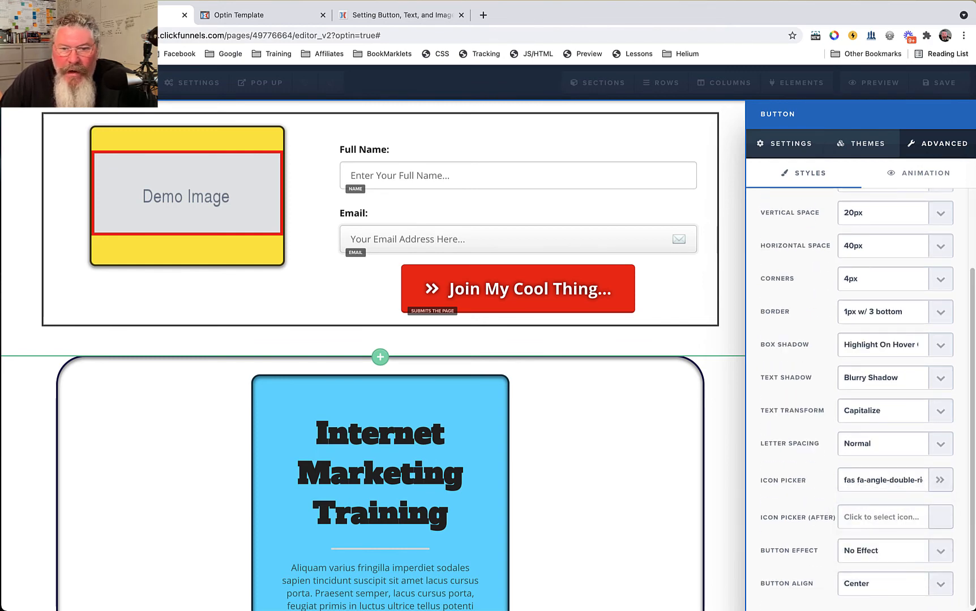
left_click(680, 334)
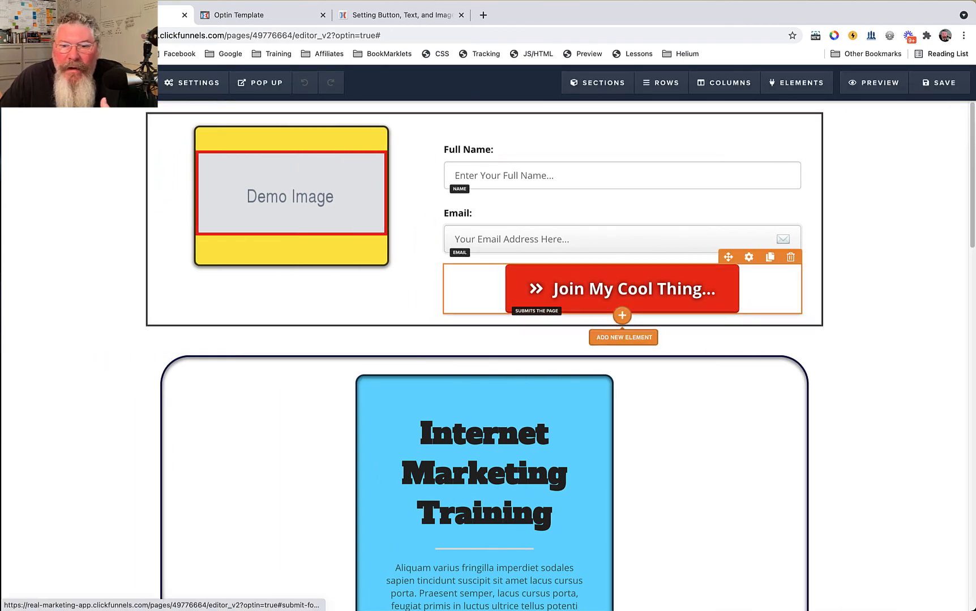
Add a select box below the red button and set its input type to All Countries
left_click(622, 316)
scroll(764, 329, "down", 5)
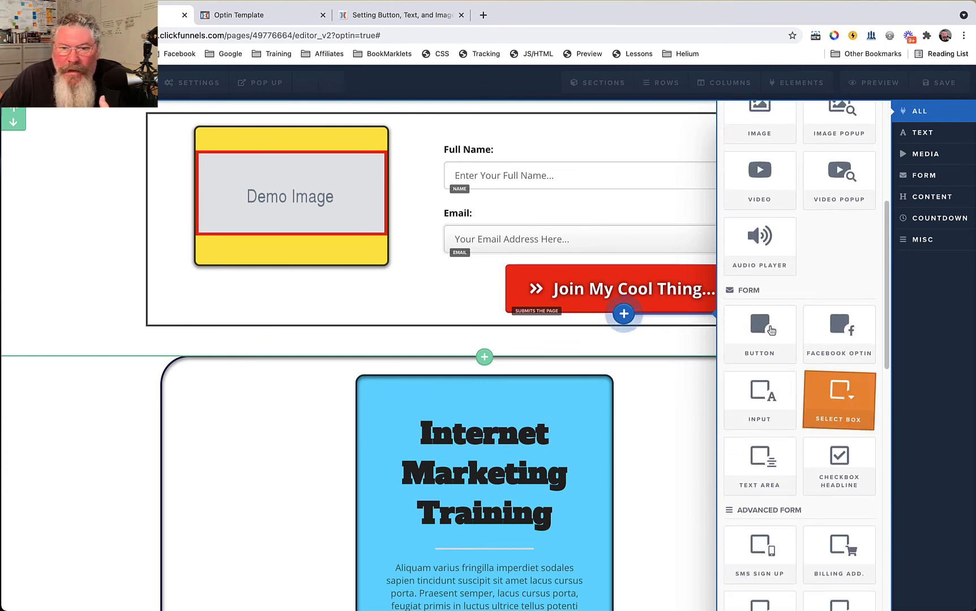
left_click(839, 400)
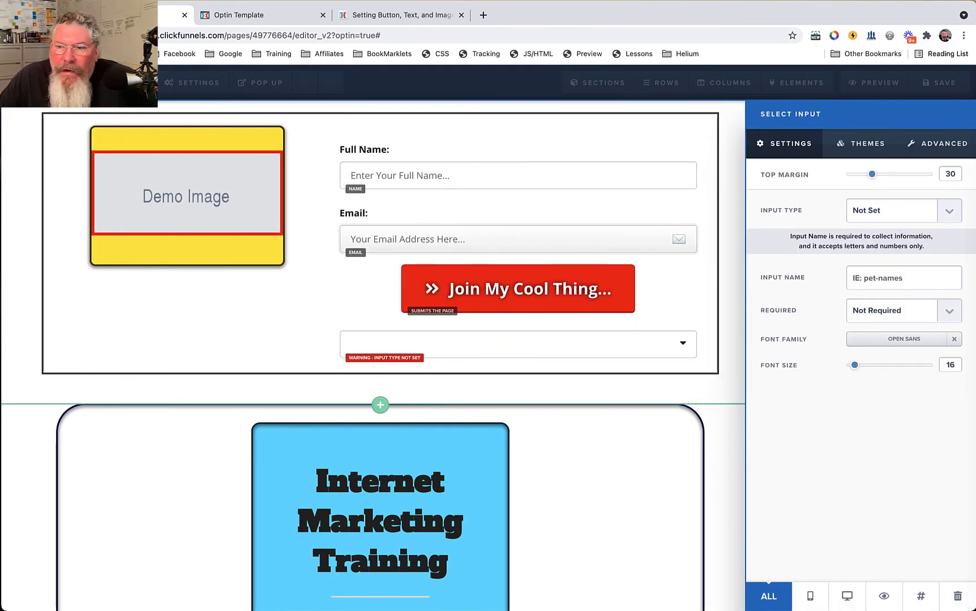
left_click(904, 211)
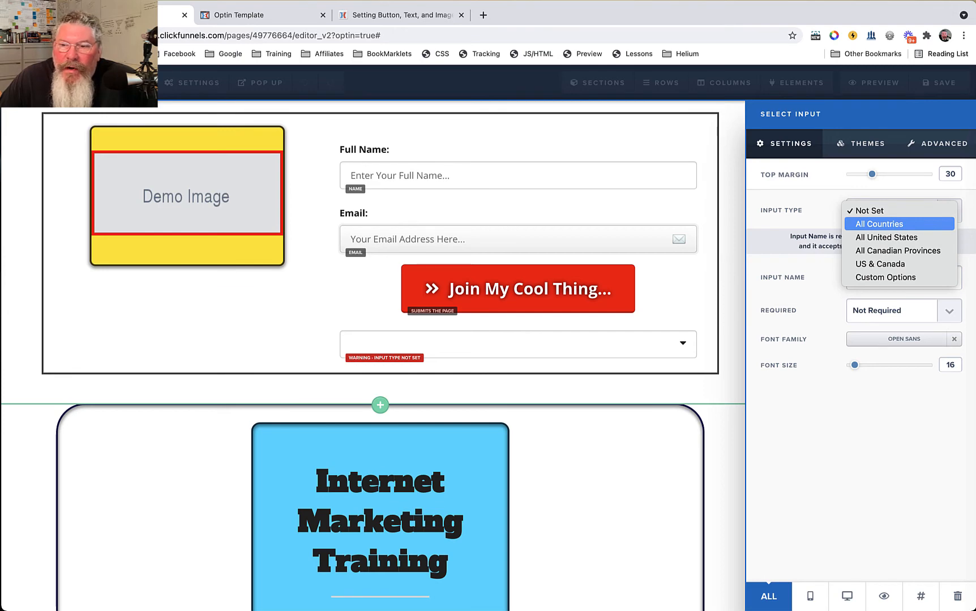
left_click(879, 224)
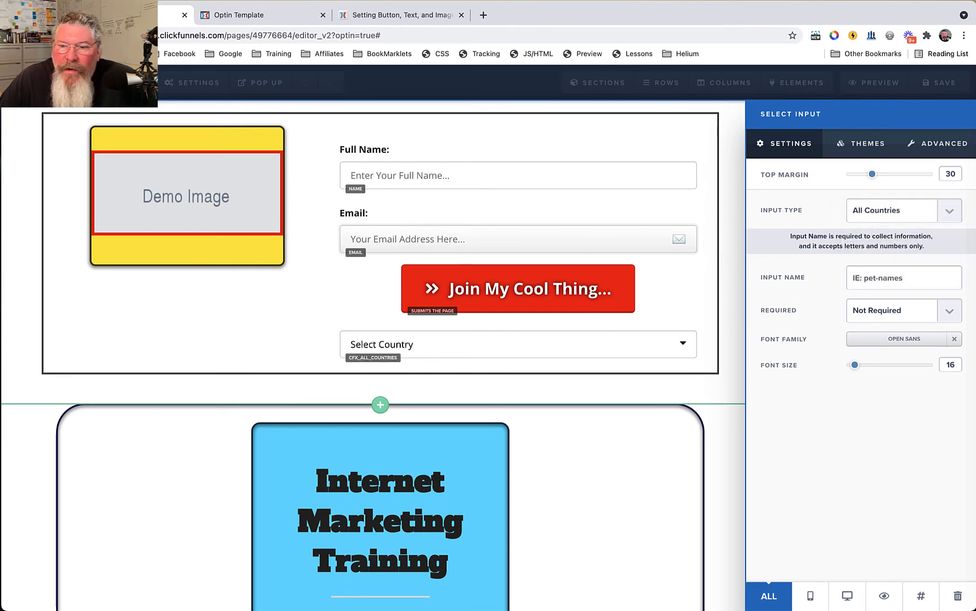
Set the select box's input name to "Country" and keep it as Not Required
left_click(878, 278)
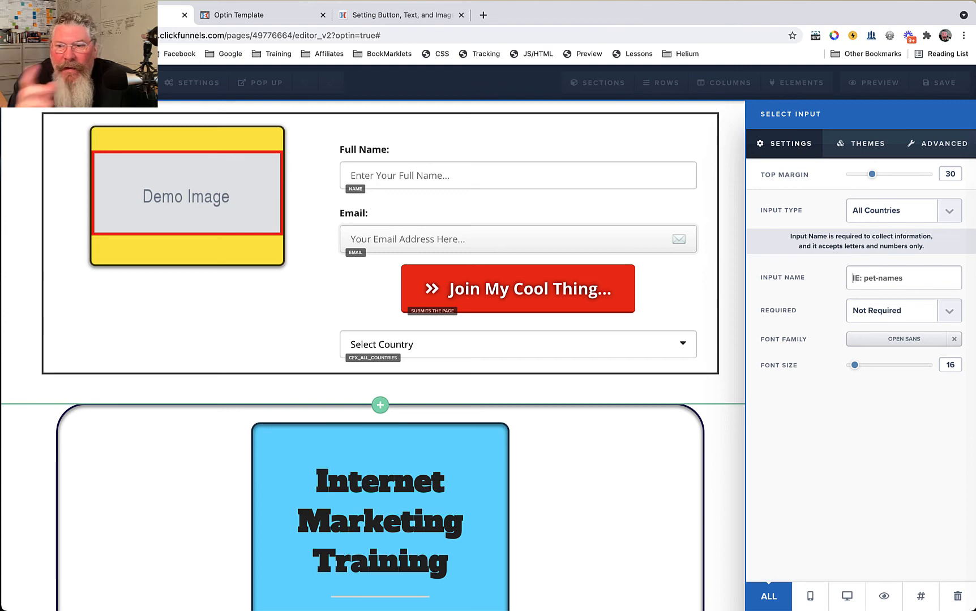
type("Country")
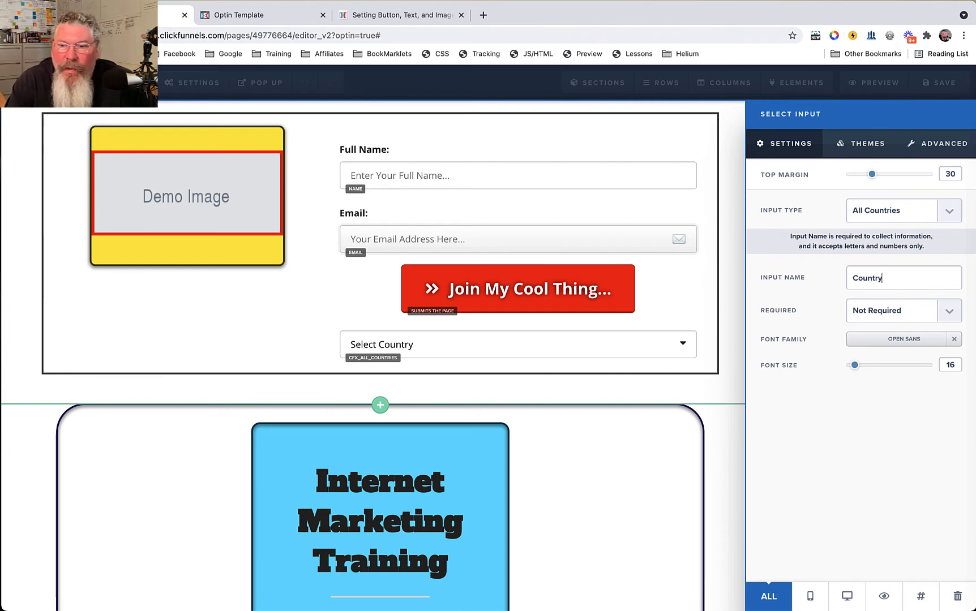
left_click(905, 311)
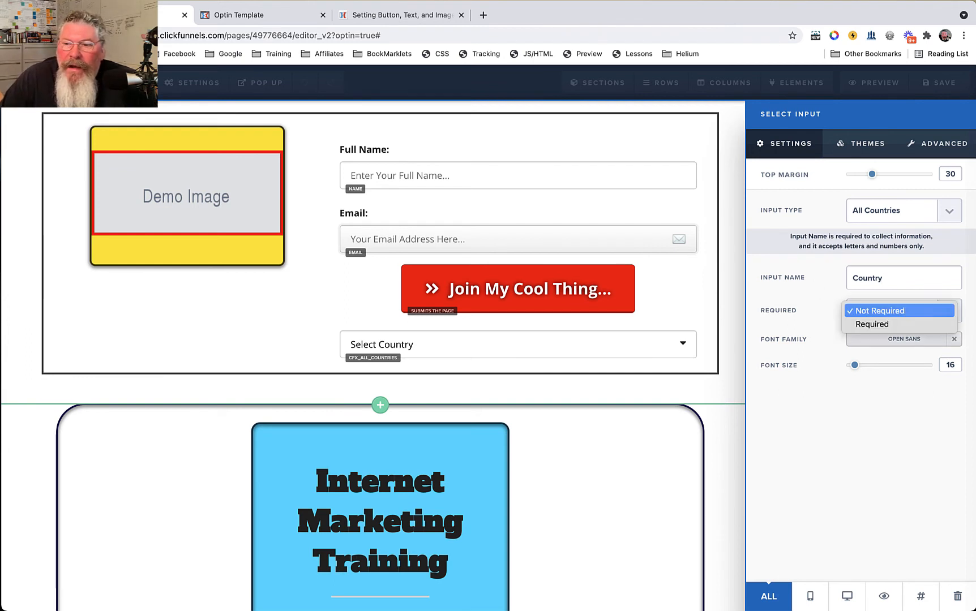
left_click(905, 311)
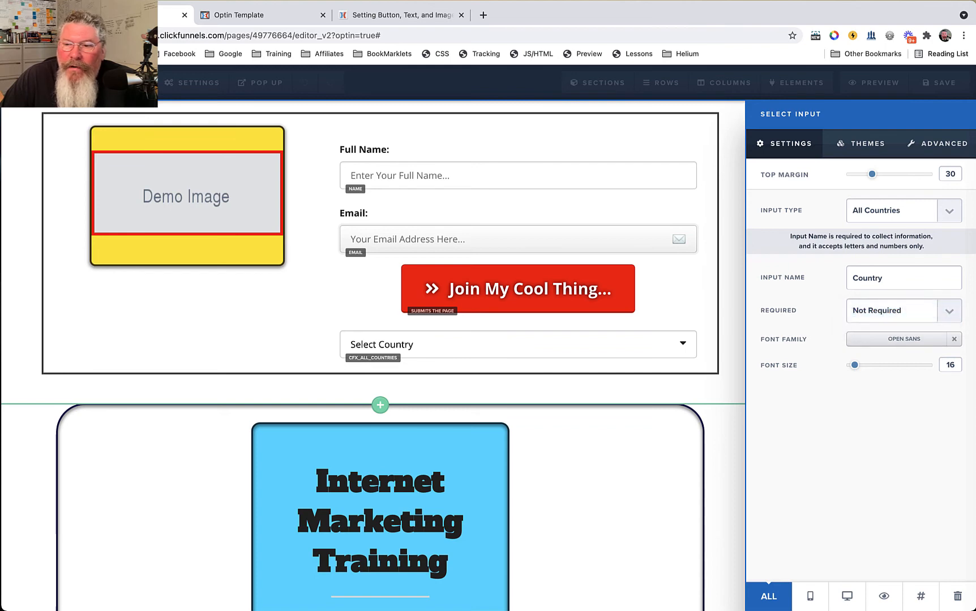
Apply the 3D Gradient (no icon) theme to the country select box
left_click(862, 143)
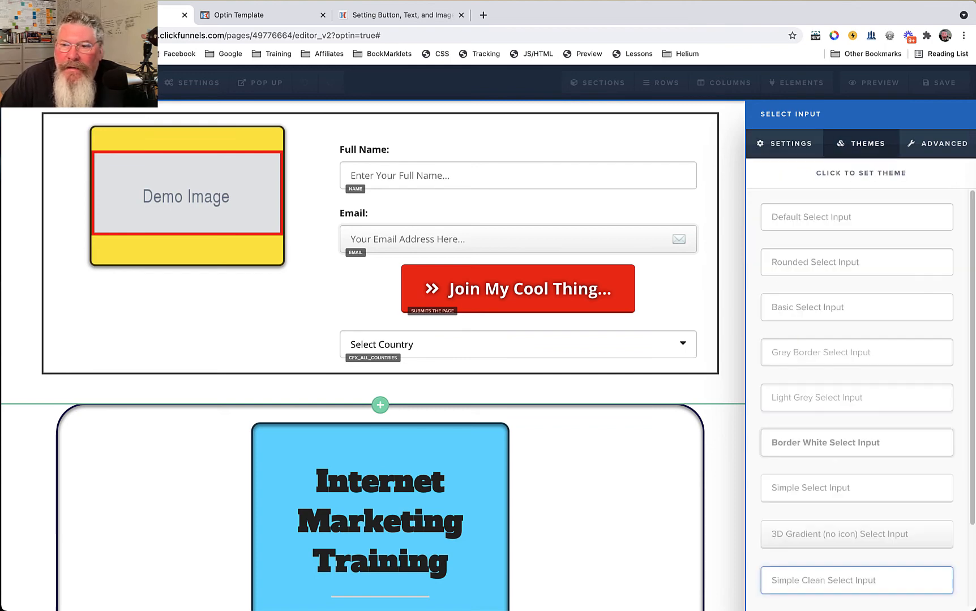
scroll(857, 434, "down", 3)
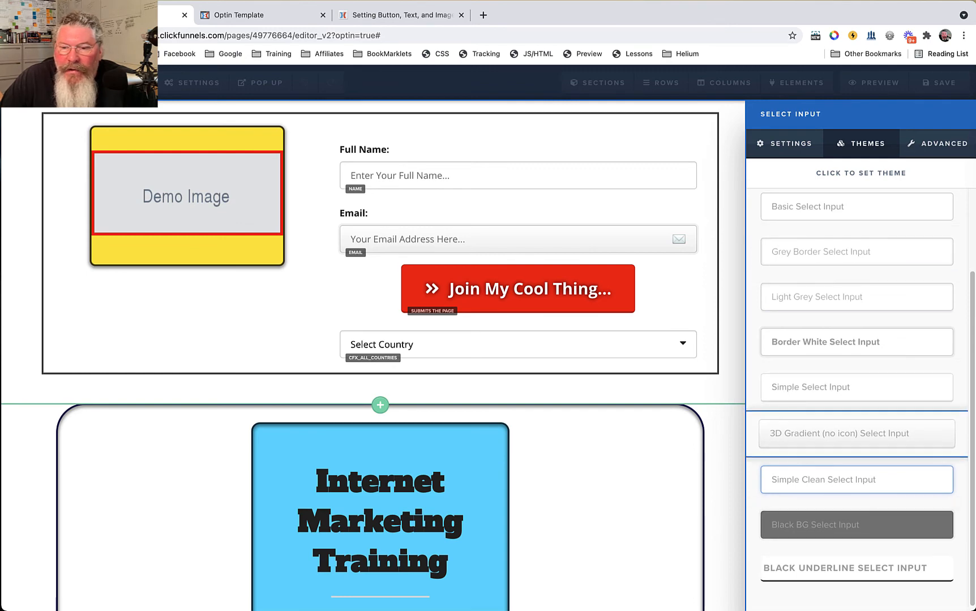
left_click(856, 388)
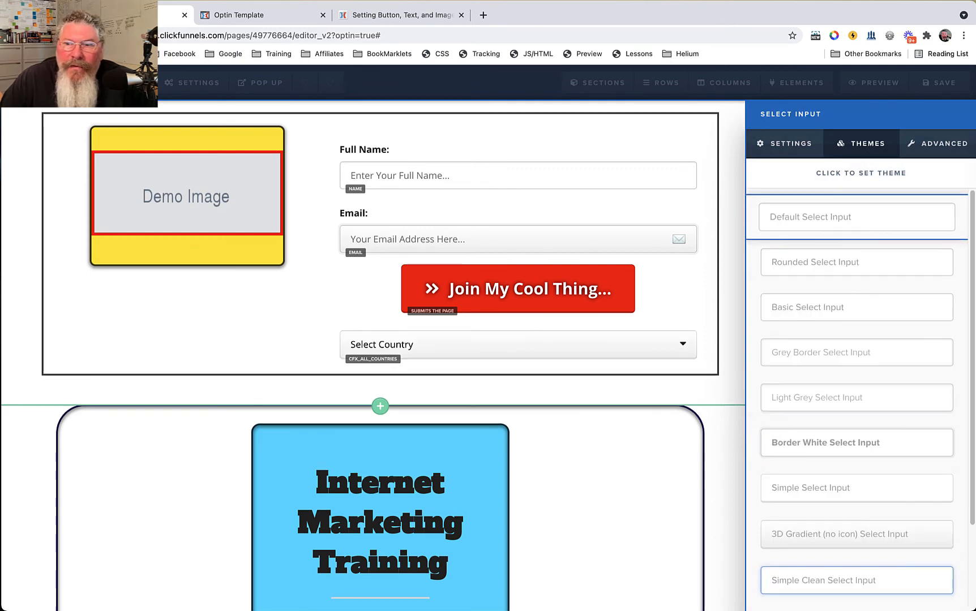
Set the font weight of the country select box to Bold
left_click(939, 144)
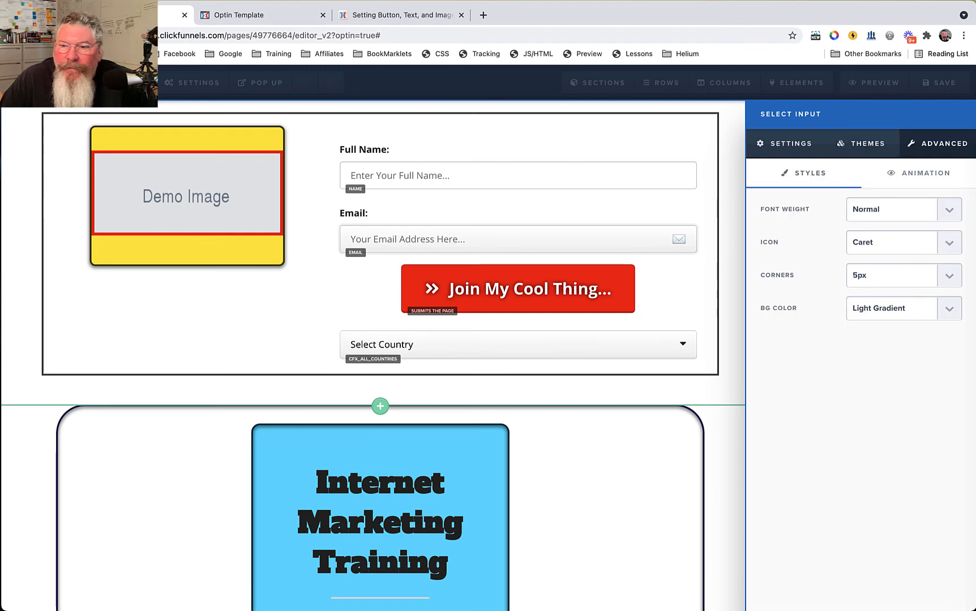
left_click(892, 209)
left_click(862, 220)
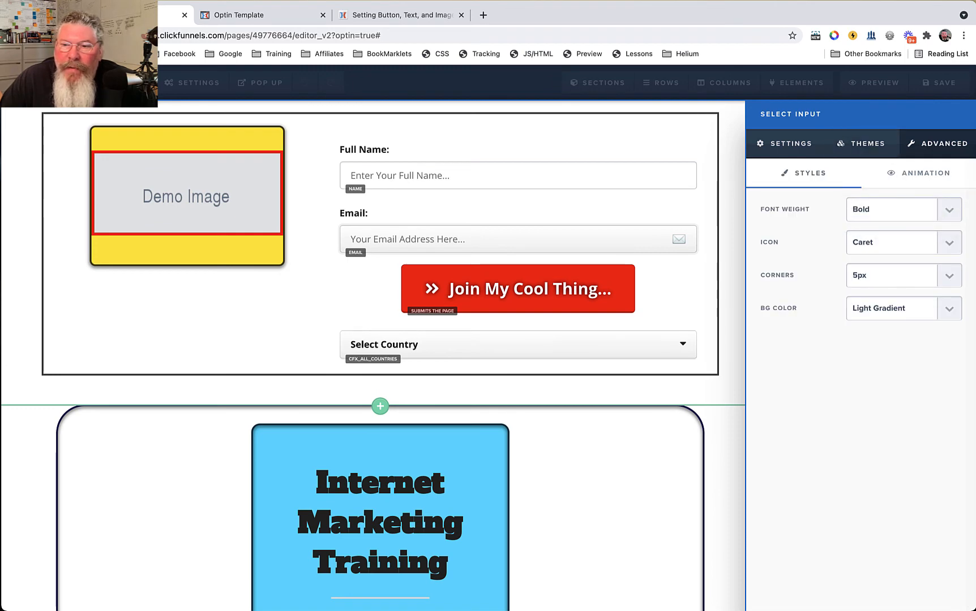
Try the Caret Square and Chevron Circle icons on the select box, settle on Up Down Arrow, and set its corners to 10px
left_click(892, 242)
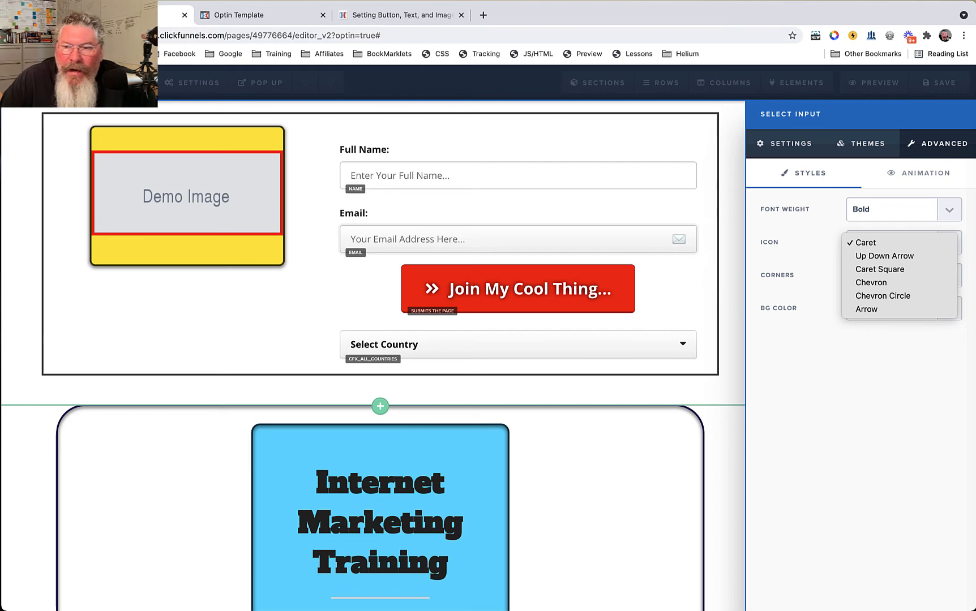
key("Return")
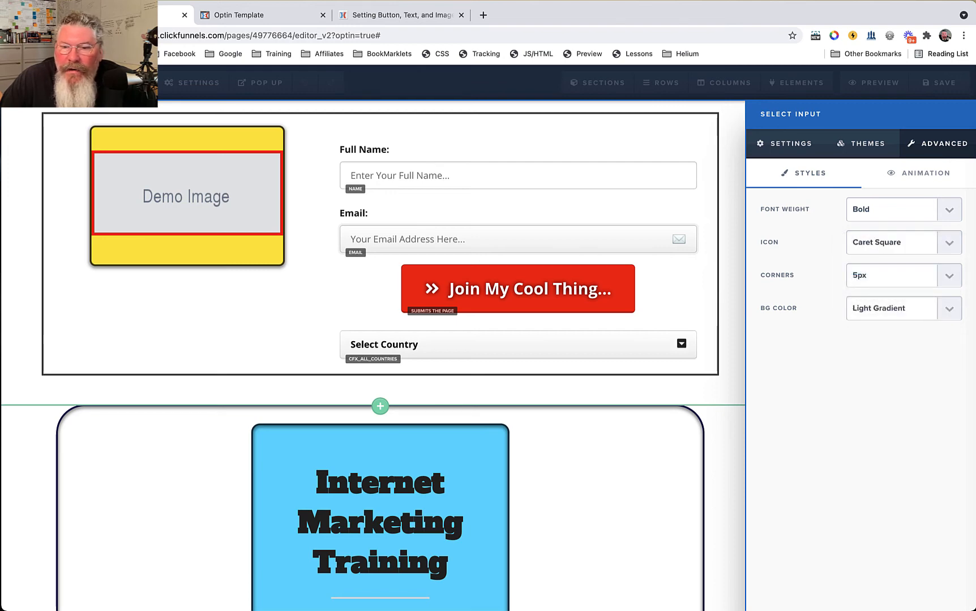
key("Down")
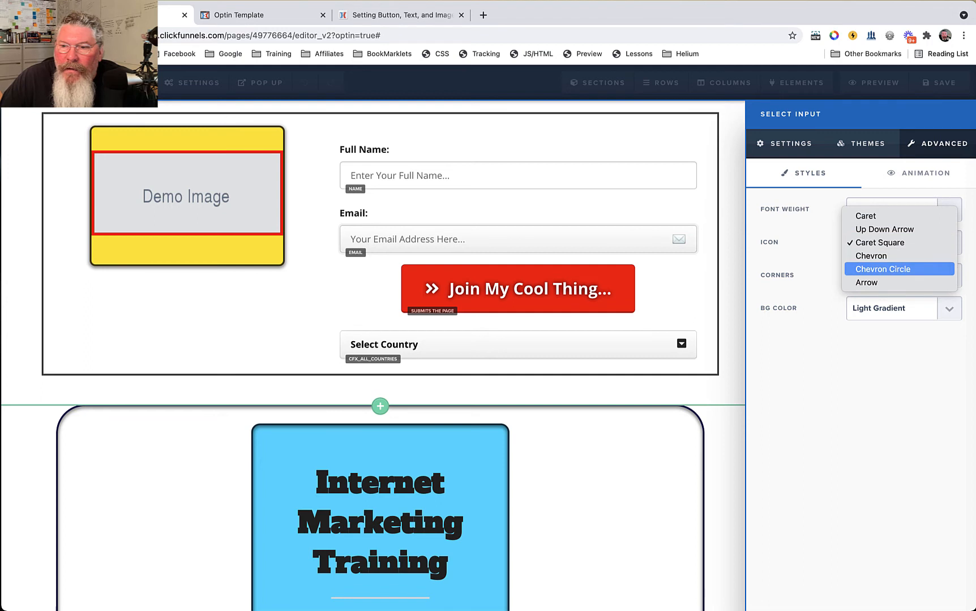
key("Return")
left_click(904, 243)
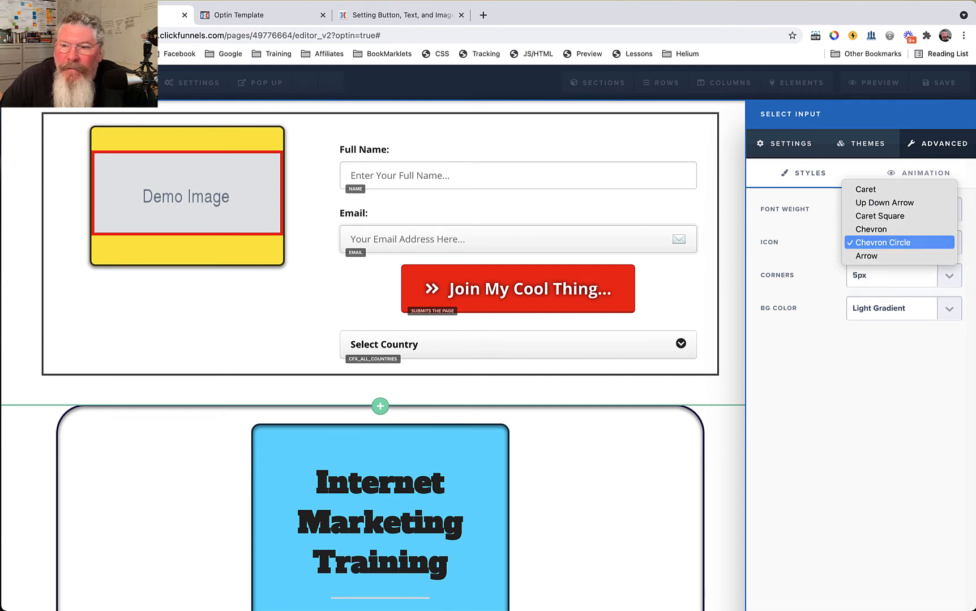
key("Return")
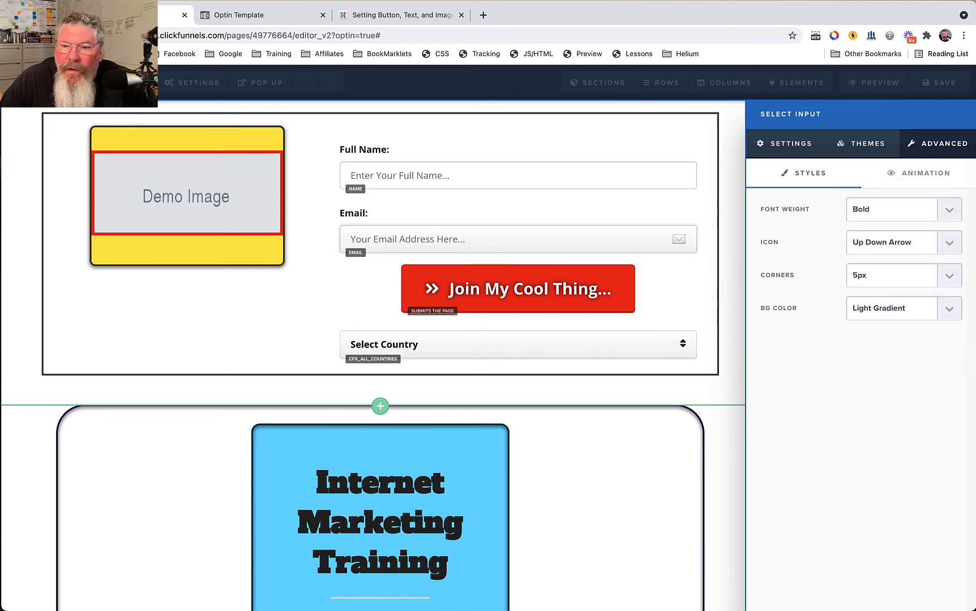
left_click(904, 275)
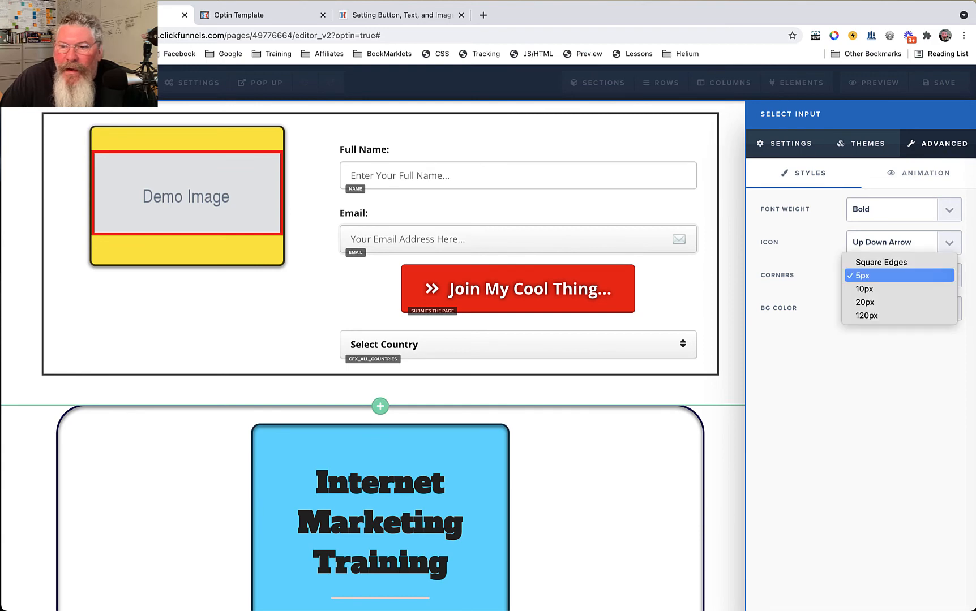
key("Return")
Compare the Medium Gradient and Light Gradient backgrounds on the country select box, ending on Light Gradient
left_click(904, 308)
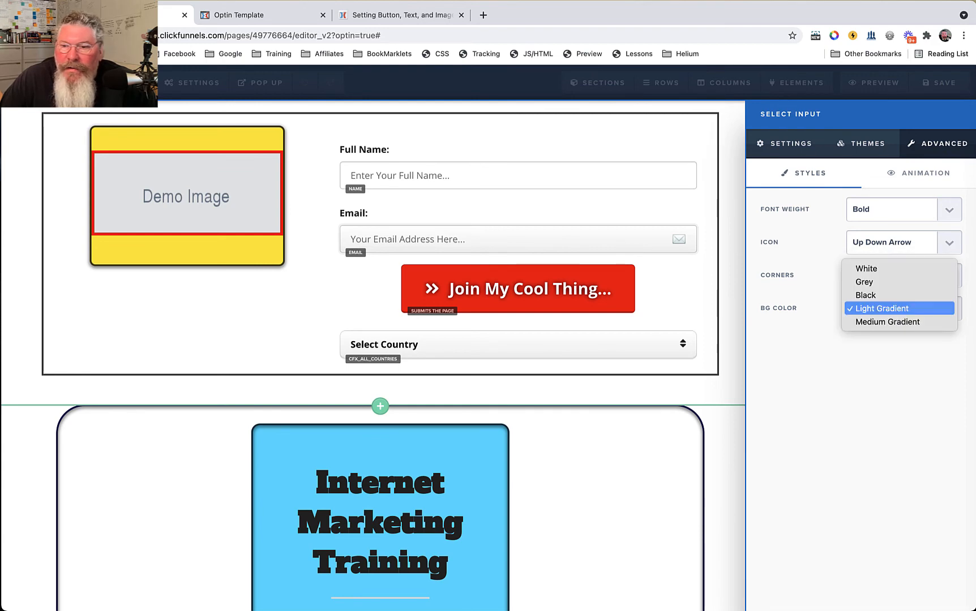
left_click(901, 322)
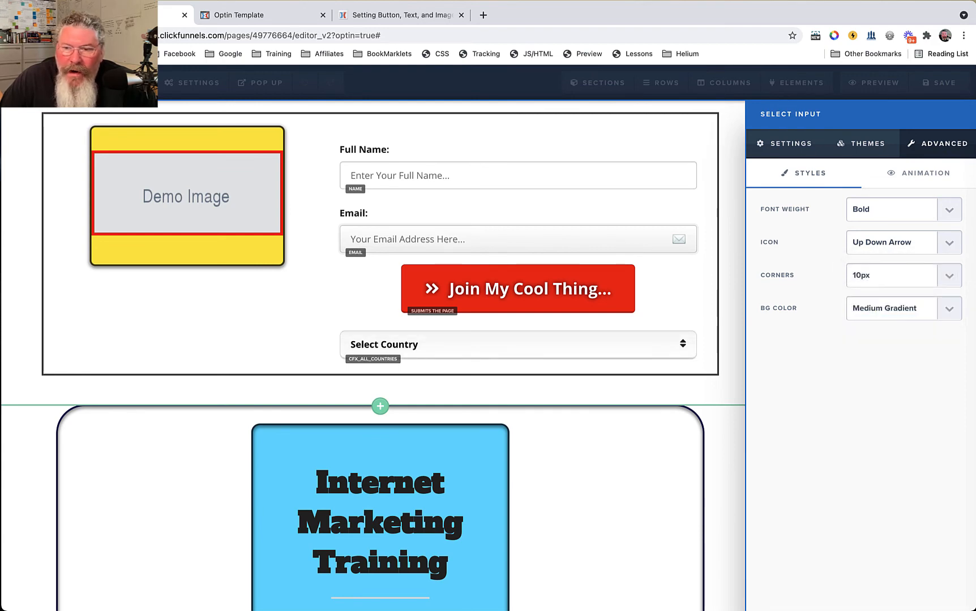
left_click(904, 309)
key("Return")
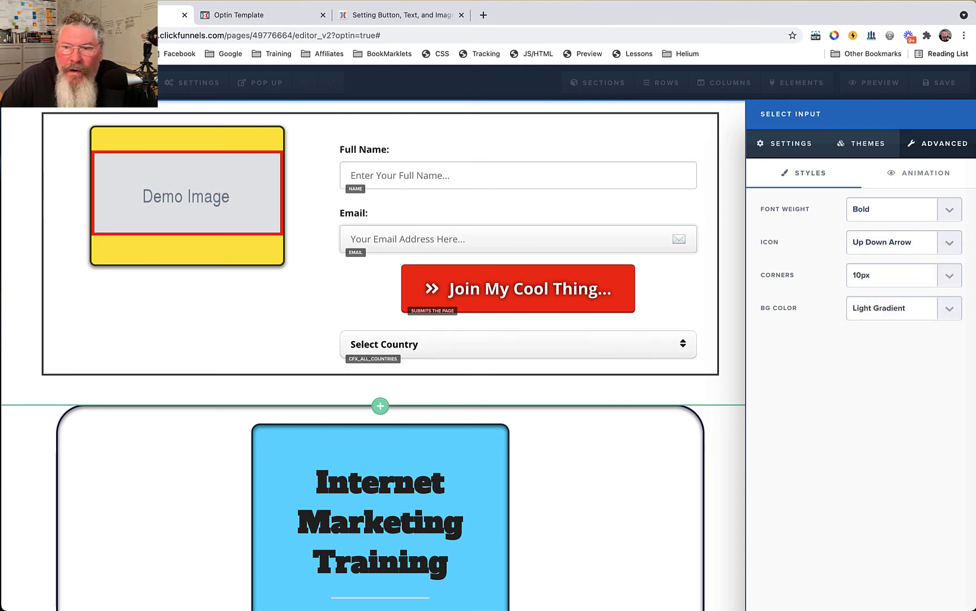
left_click(904, 309)
left_click(900, 322)
left_click(904, 309)
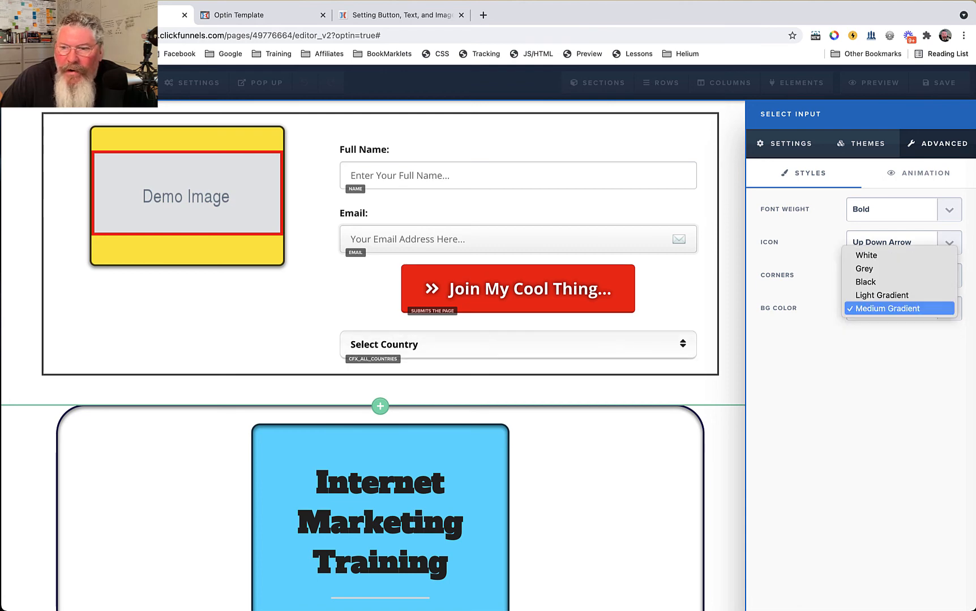
key("Up")
key("Return")
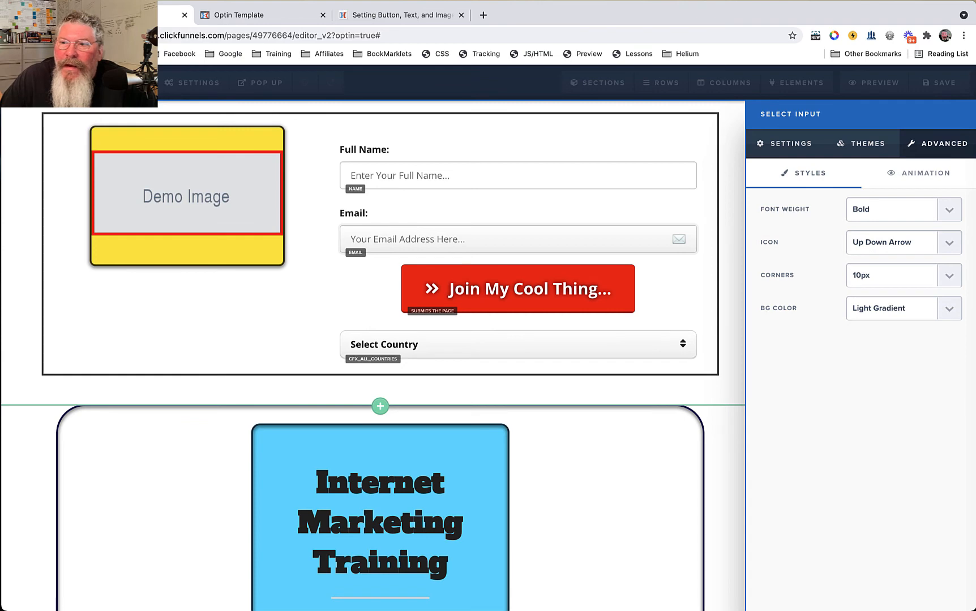
Save the page with the styled country select box and reload its open preview
left_click(784, 143)
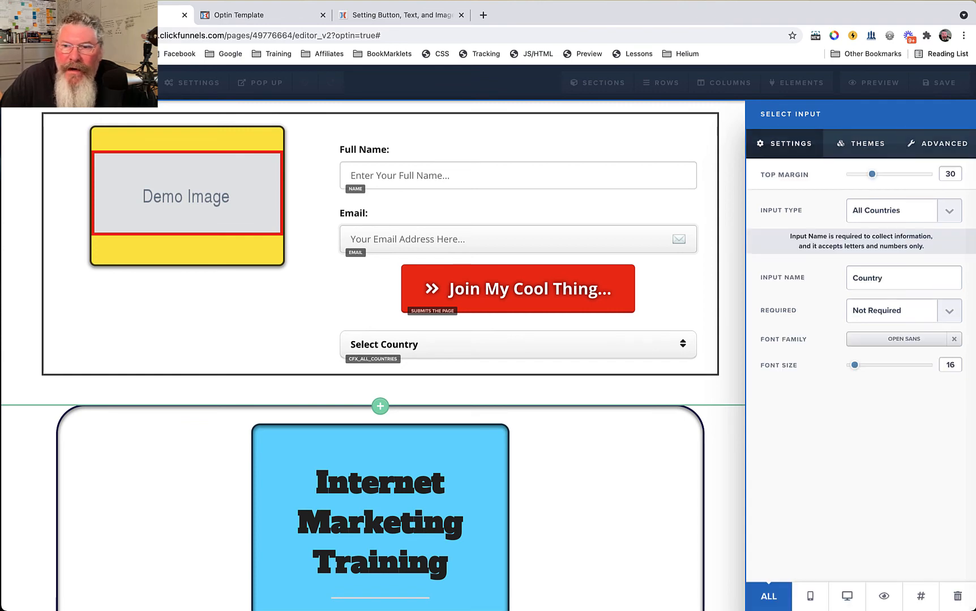
left_click(939, 83)
left_click(939, 83)
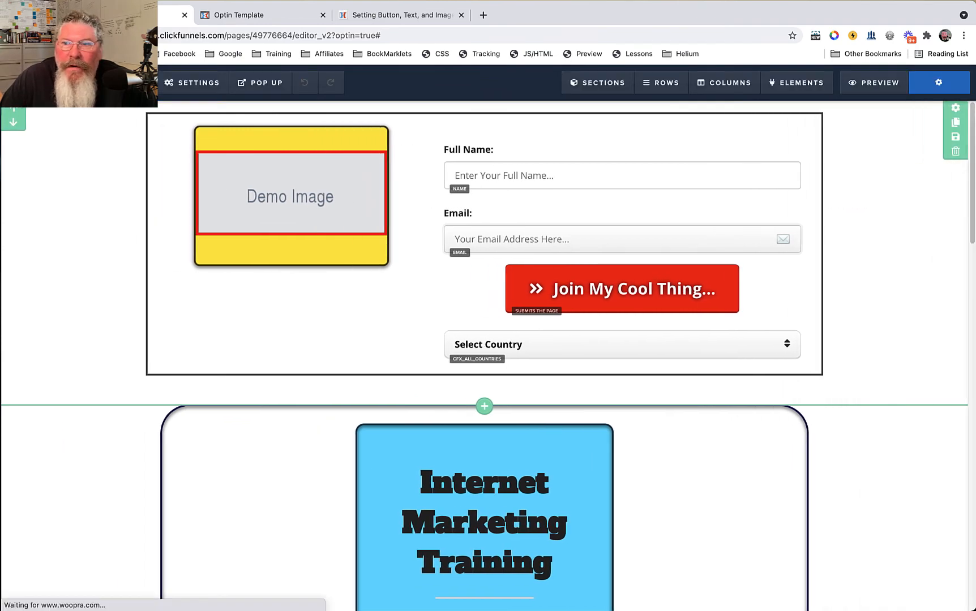
left_click(255, 16)
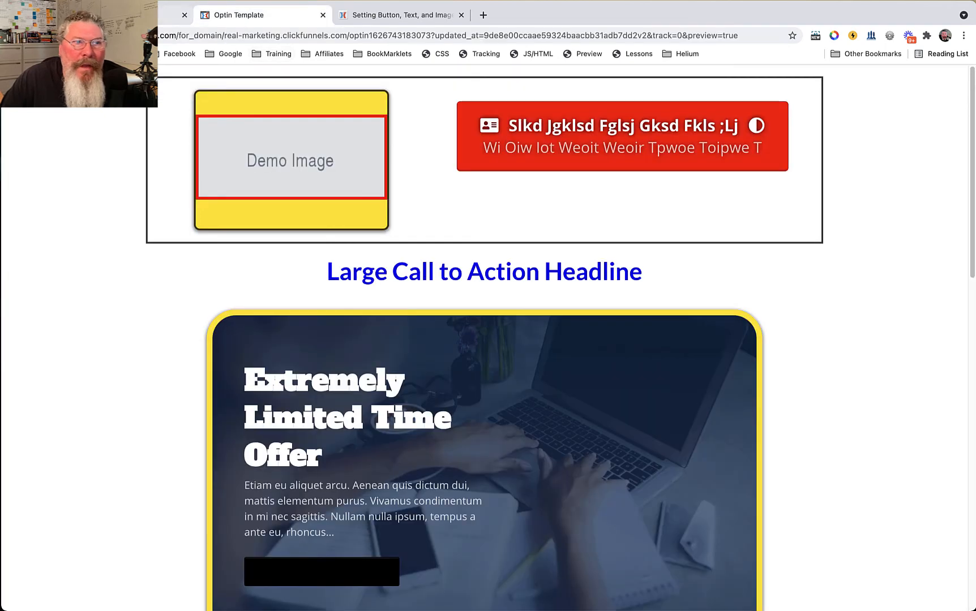
key("super+r")
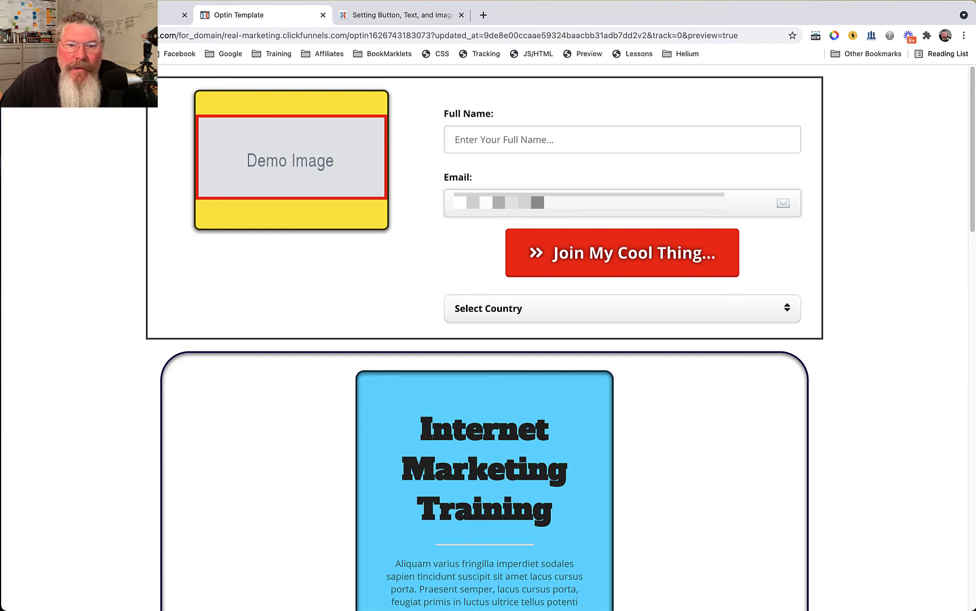
Test the previewed form by browsing the country list, choosing United States and clearing the prefilled email field
left_click(566, 309)
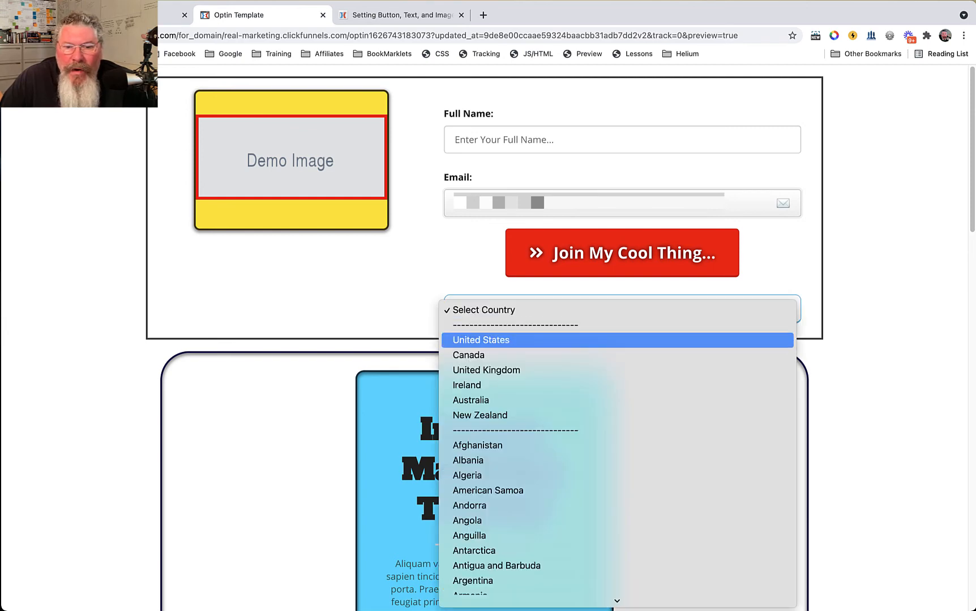
scroll(567, 334, "down", 10)
scroll(566, 334, "up", 5)
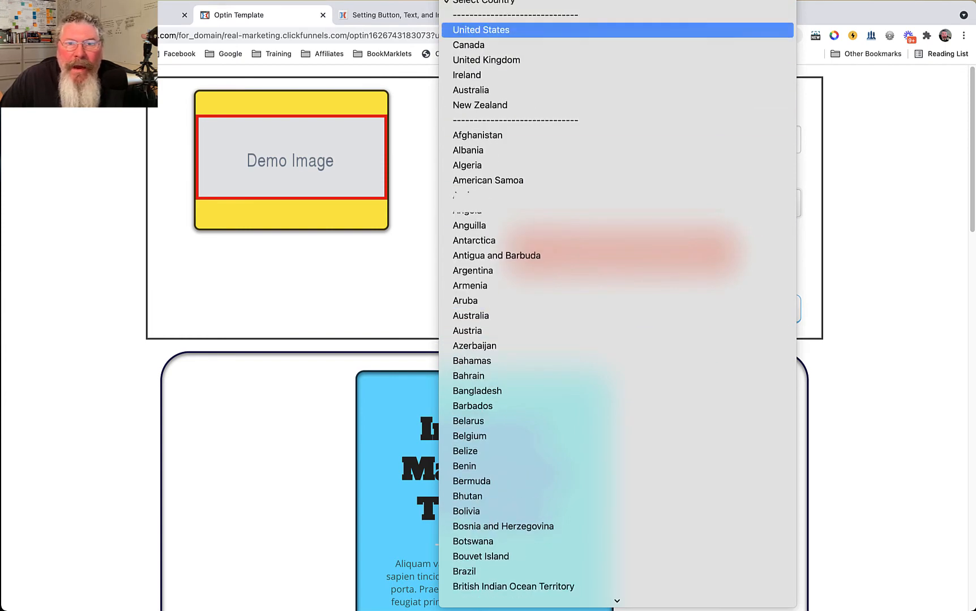
left_click(482, 30)
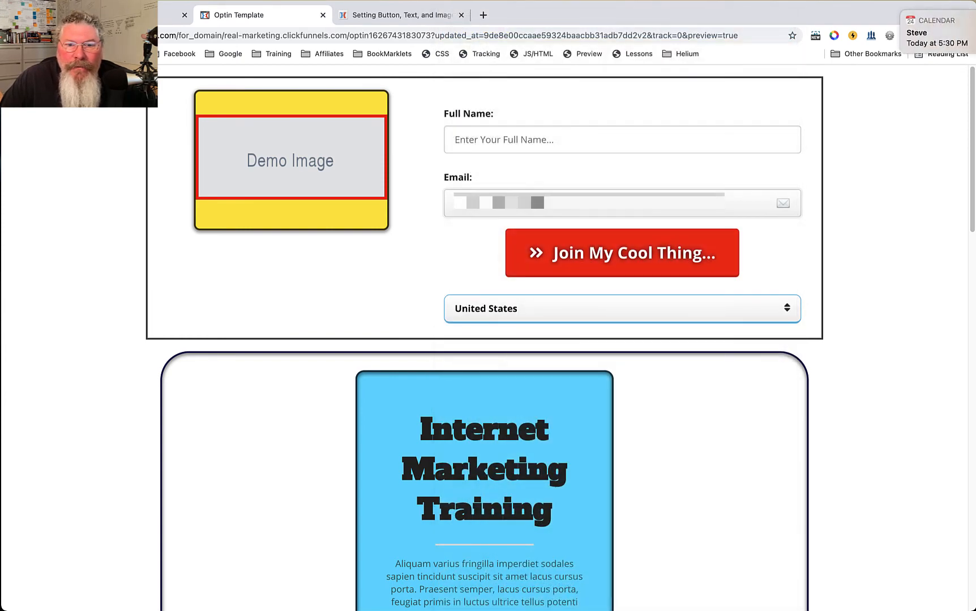
triple_click(510, 203)
key("BackSpace")
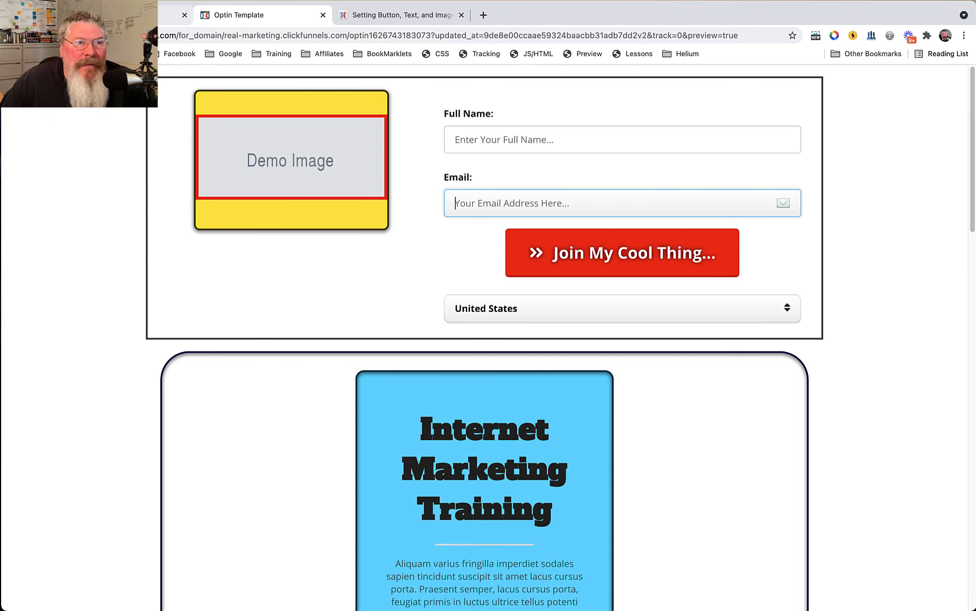
Back in the page editor, change the country select box's input type to Custom Options and its input name to Color
key("ctrl+shift+Tab")
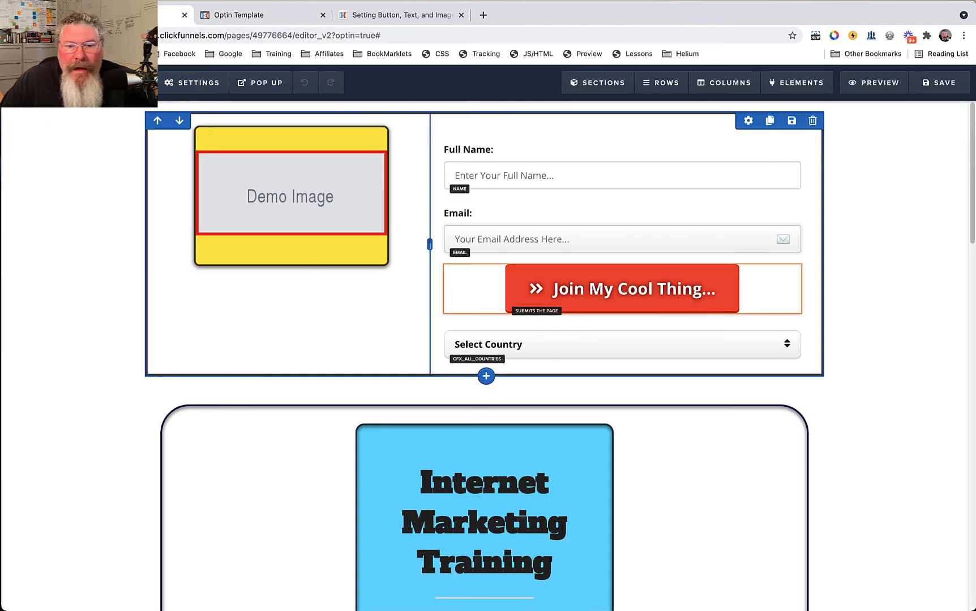
left_click(567, 344)
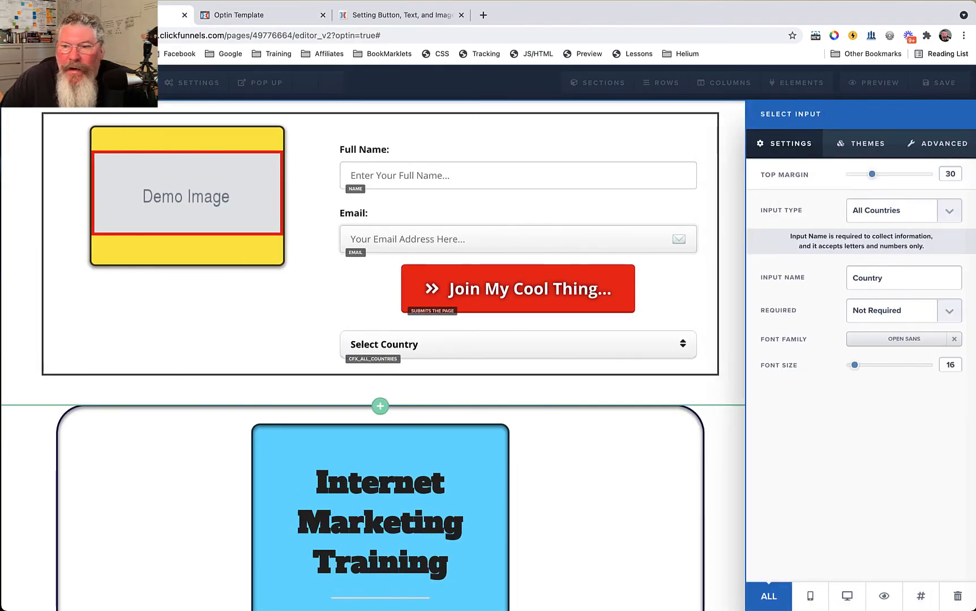
left_click(904, 211)
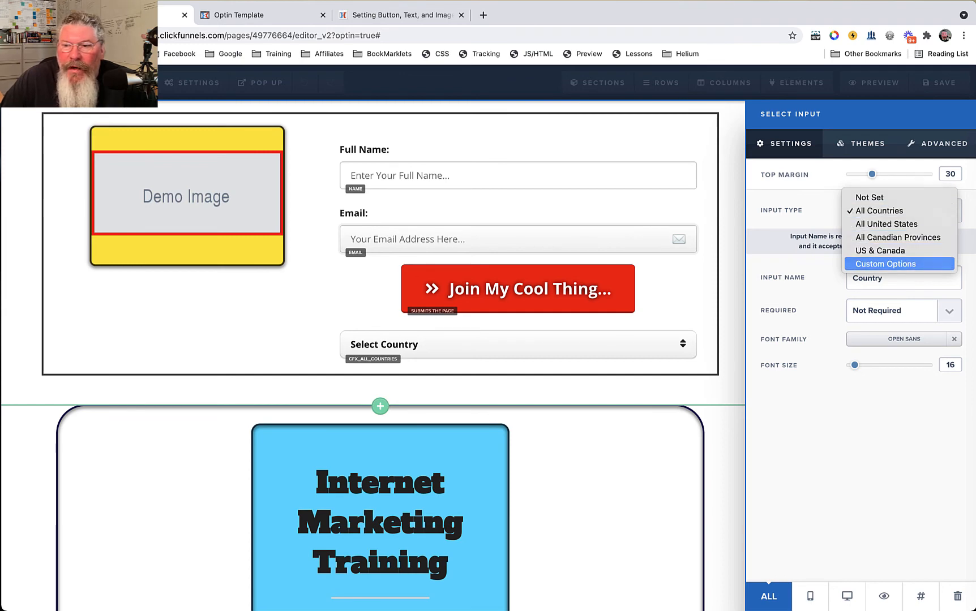
key("Return")
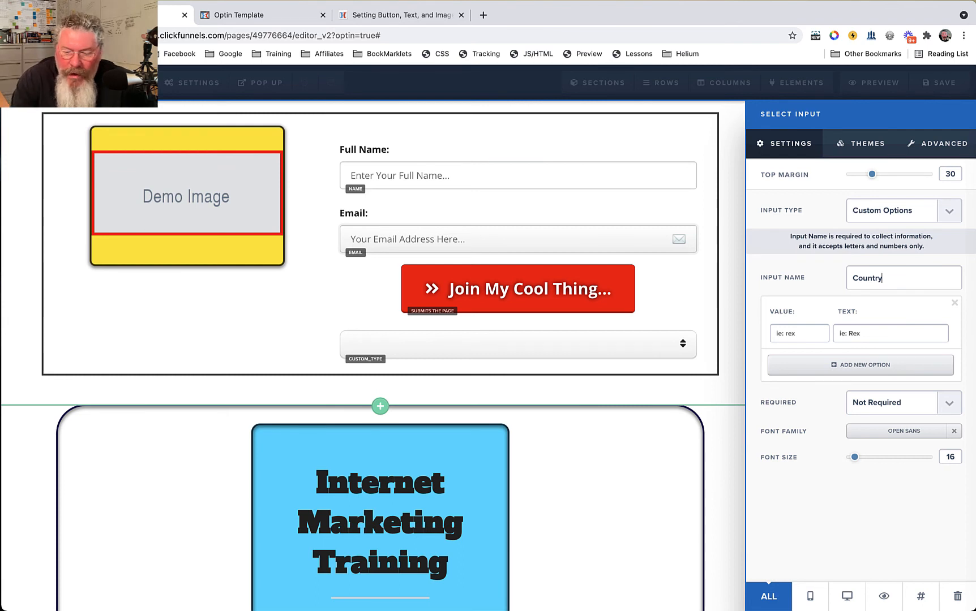
key("BackSpace")
key("BackSpace")
key("BackSpace")
key("BackSpace")
key("BackSpace")
key("BackSpace")
key("BackSpace")
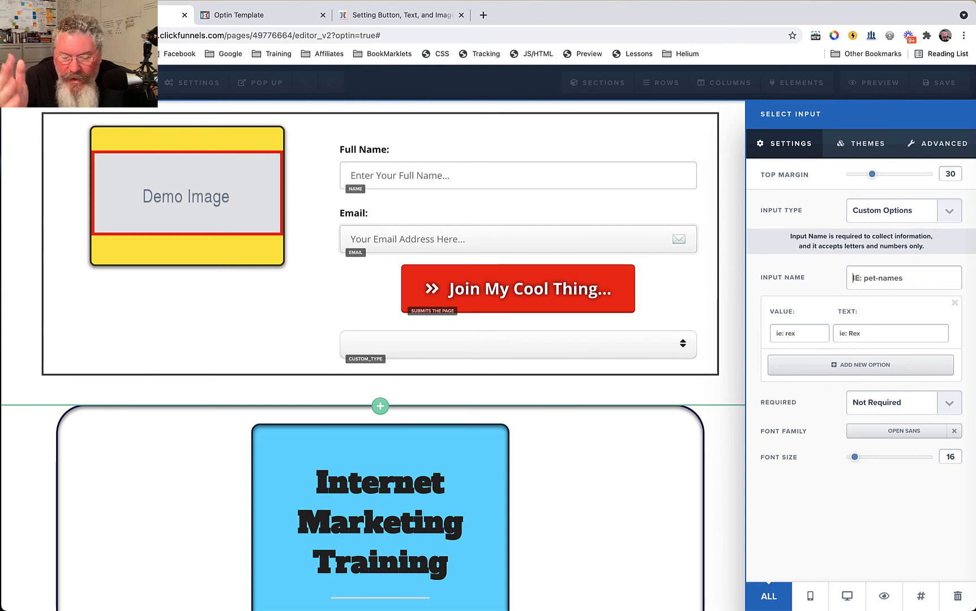
type("Color")
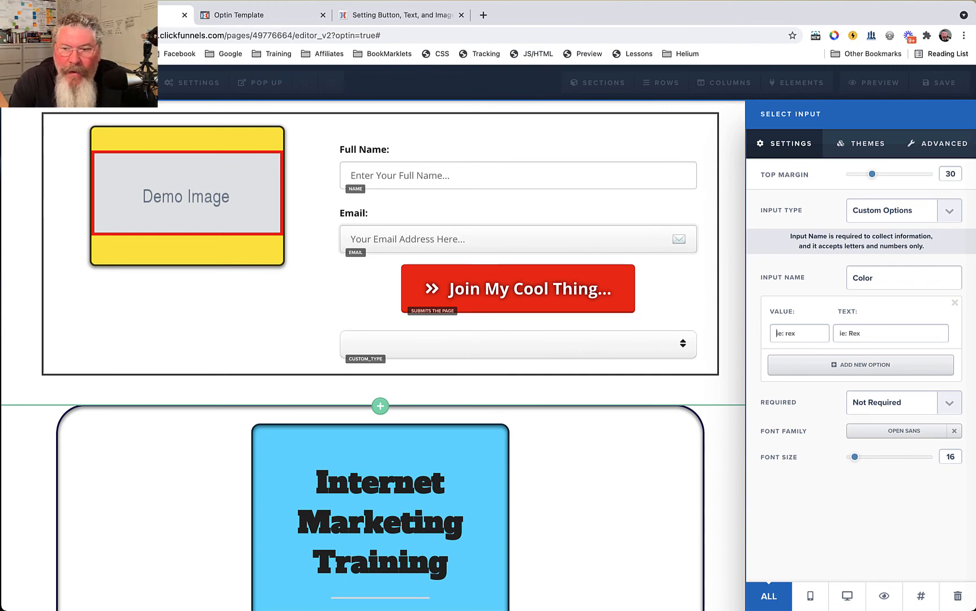
Define two options for the Color select box: value 1 with text One, and value Two with text 2
type("1")
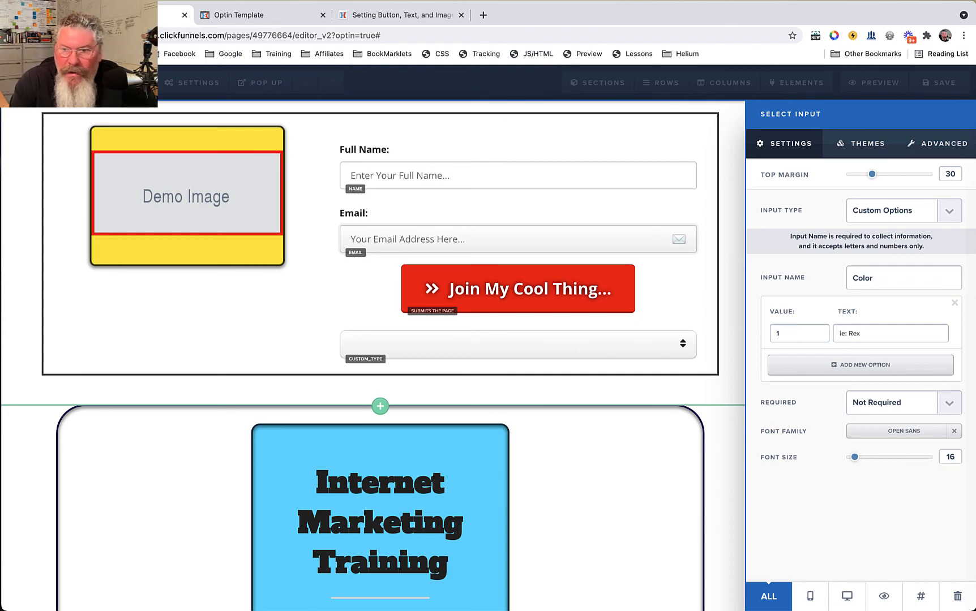
left_click(839, 333)
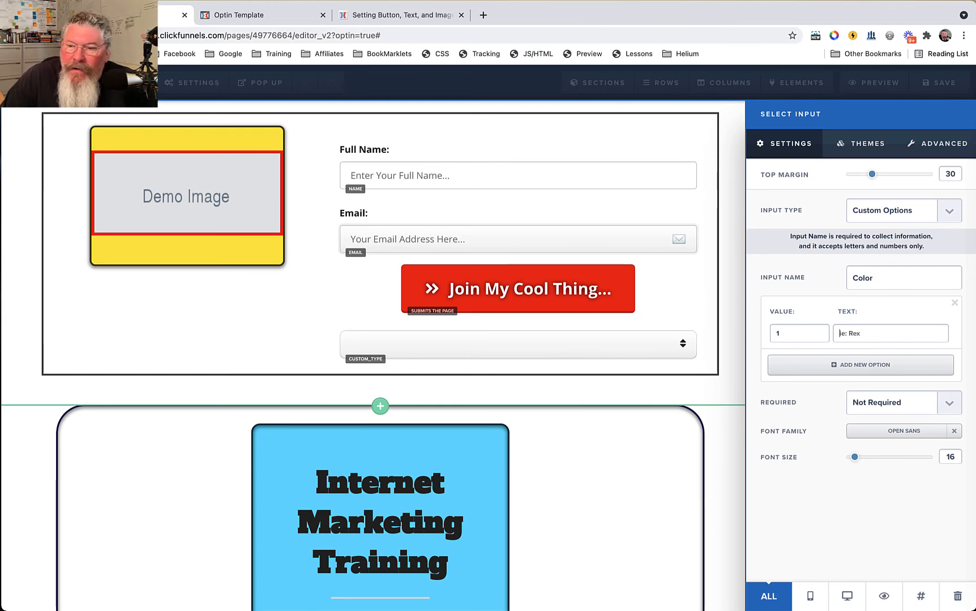
type("One")
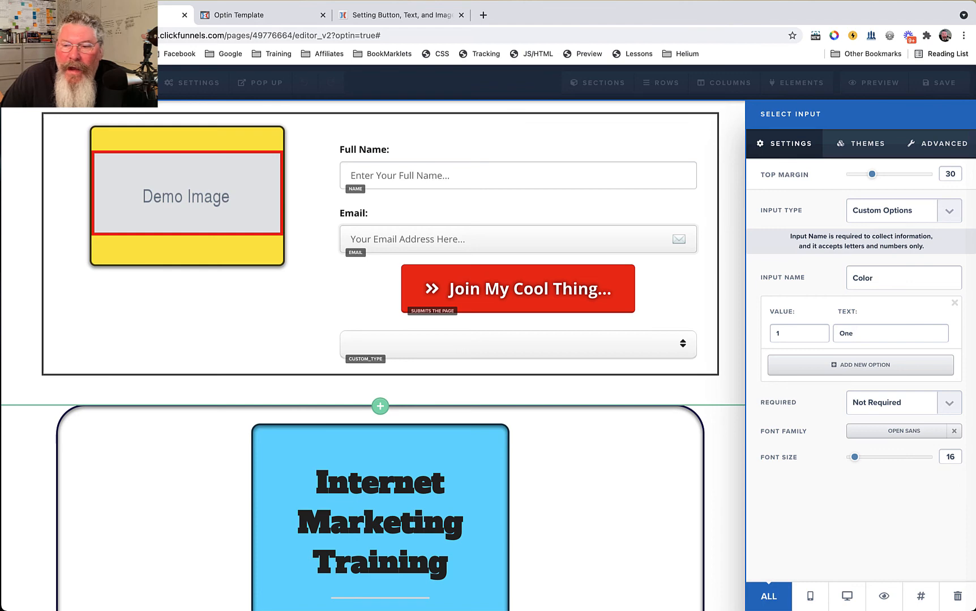
left_click(860, 365)
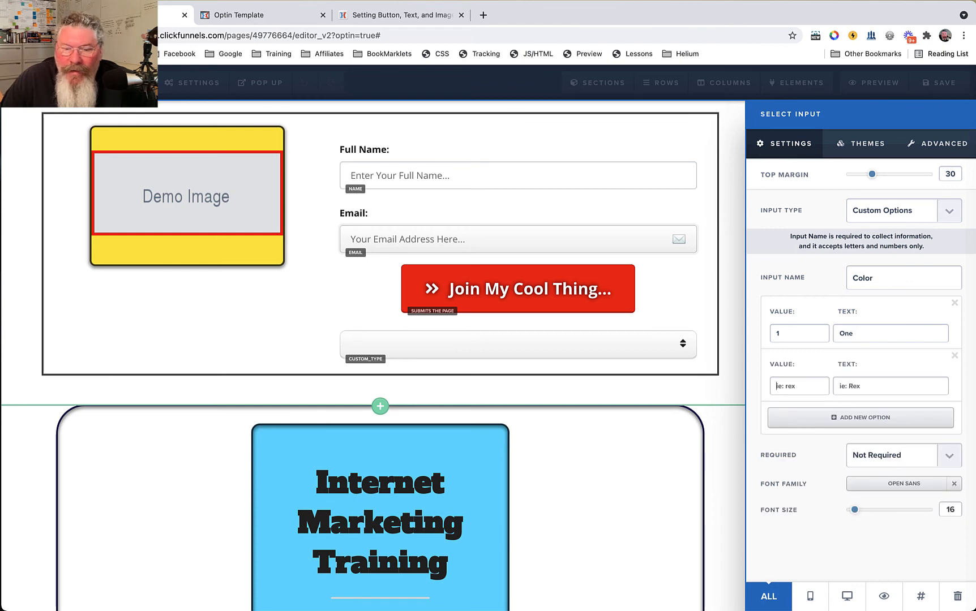
type("Tw")
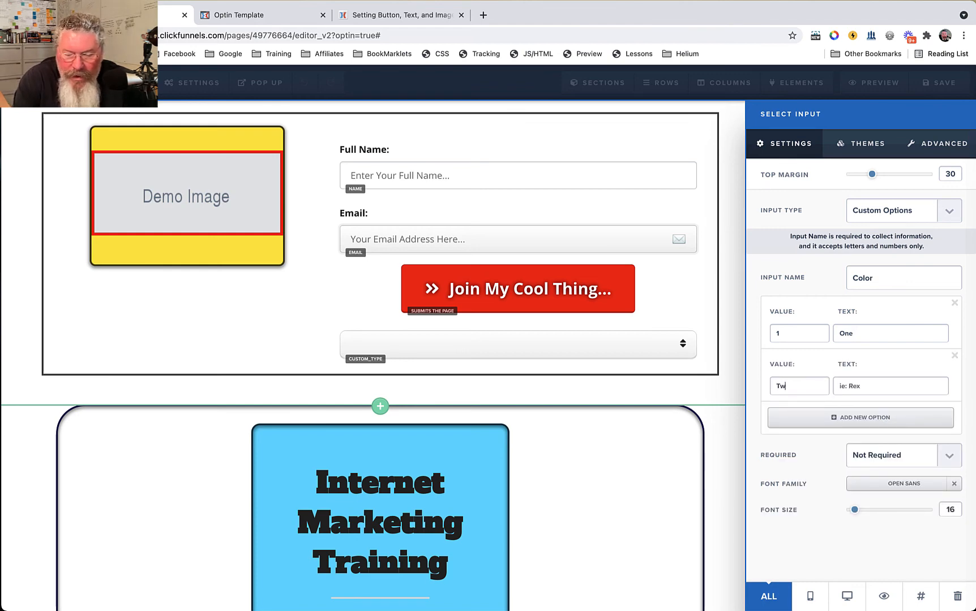
type("o")
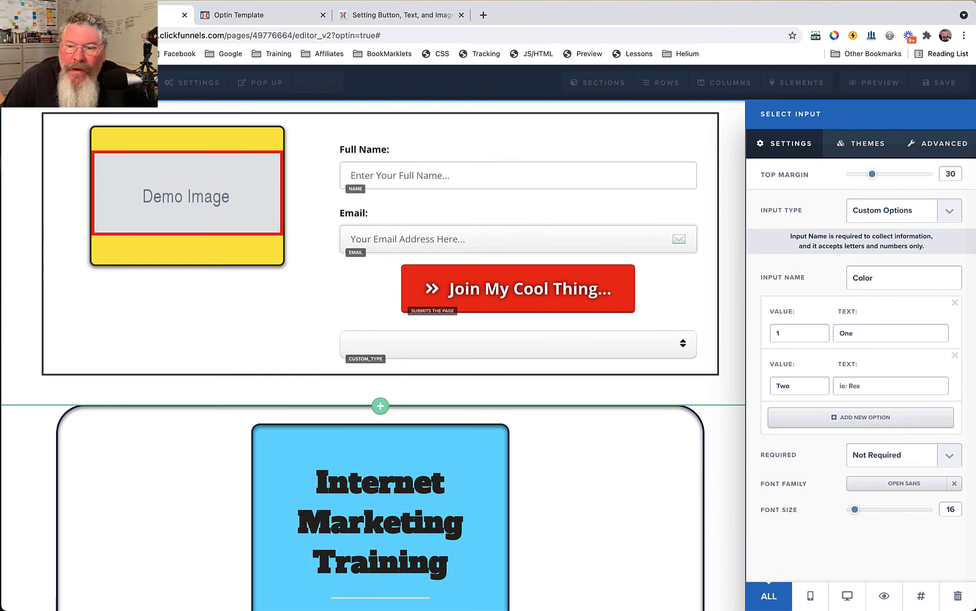
key("Tab")
type("2")
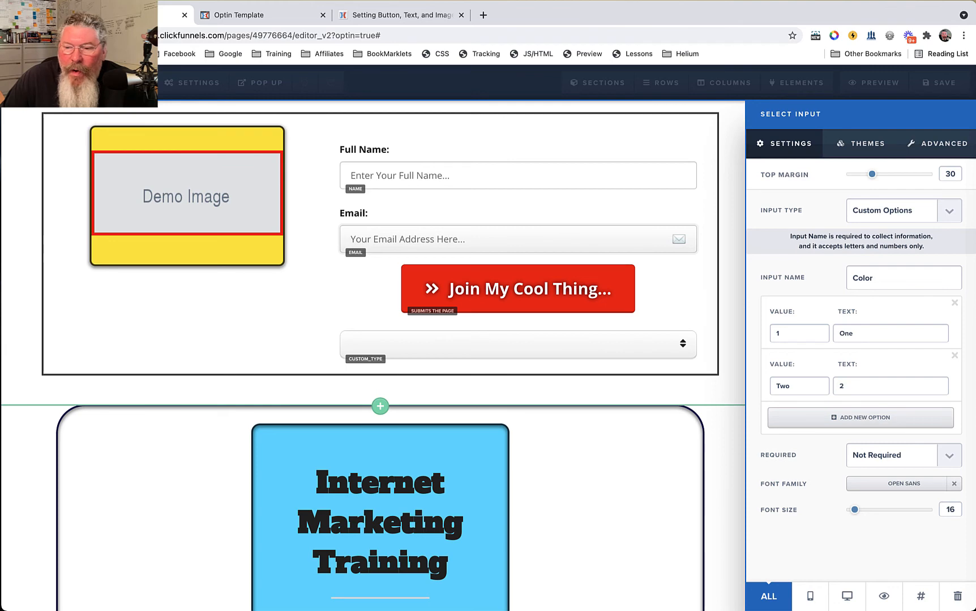
left_click(862, 143)
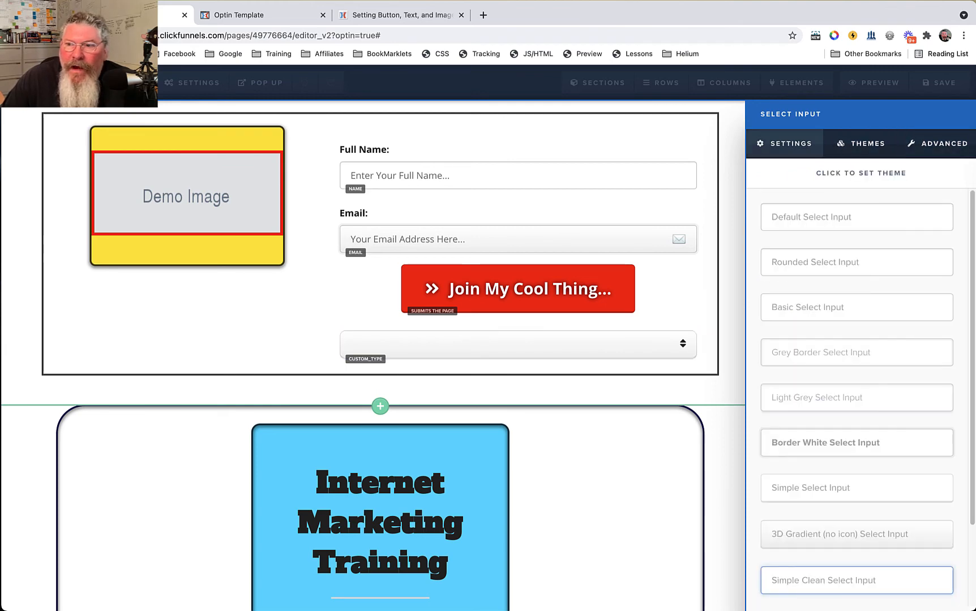
left_click(937, 143)
left_click(786, 144)
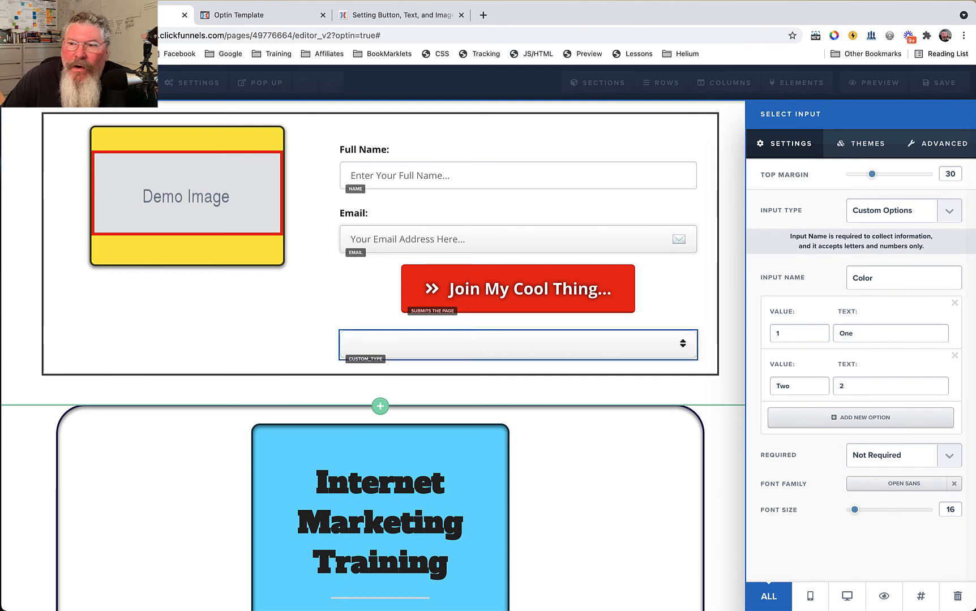
Save the page and examine the custom select box's options in a new preview
left_click(940, 83)
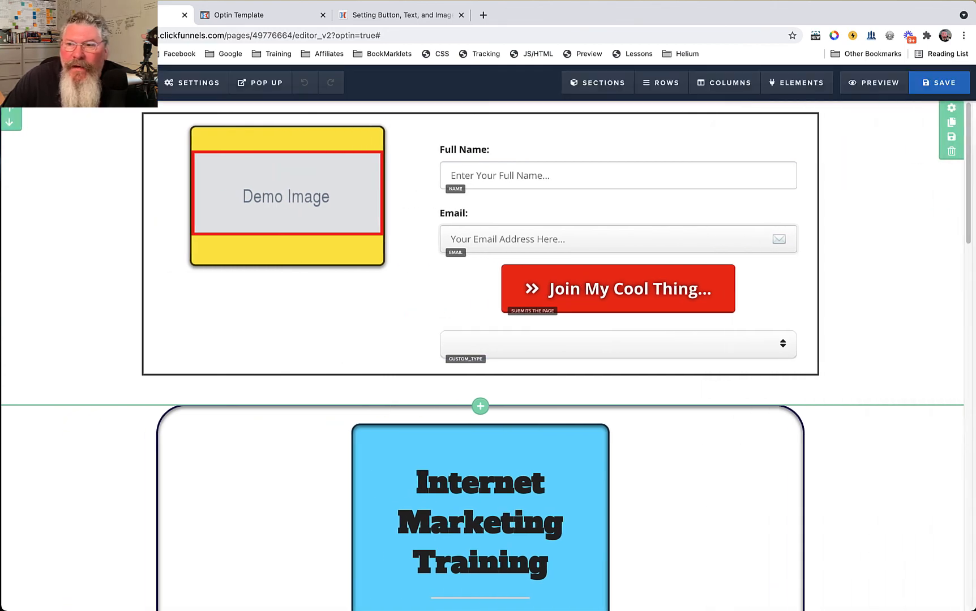
left_click(939, 83)
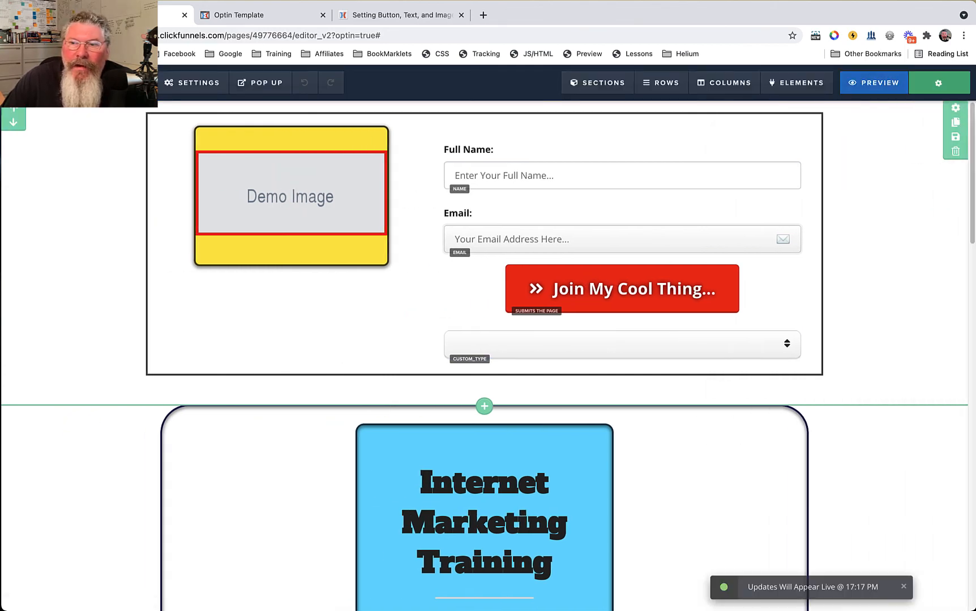
left_click(874, 82)
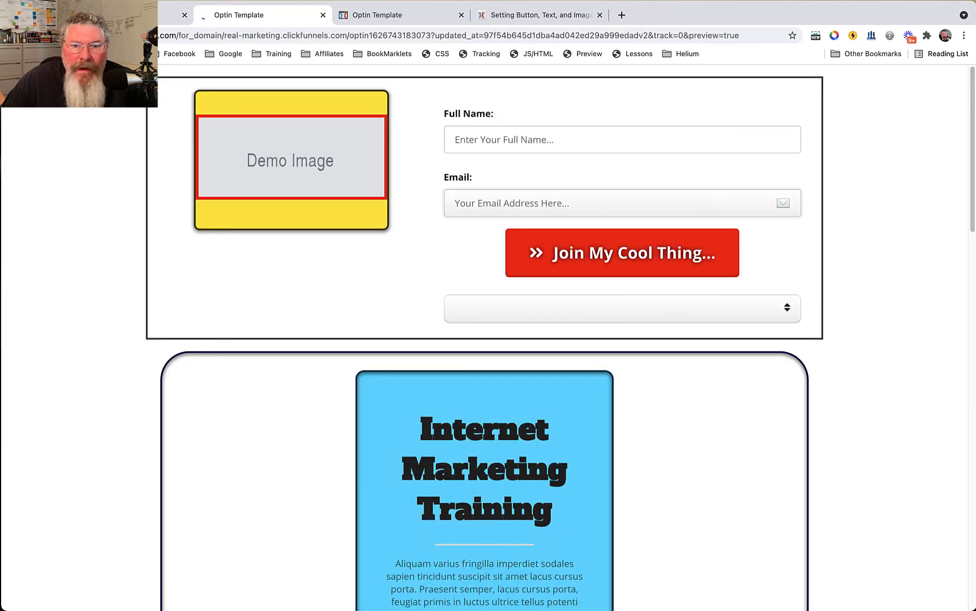
left_click(623, 309)
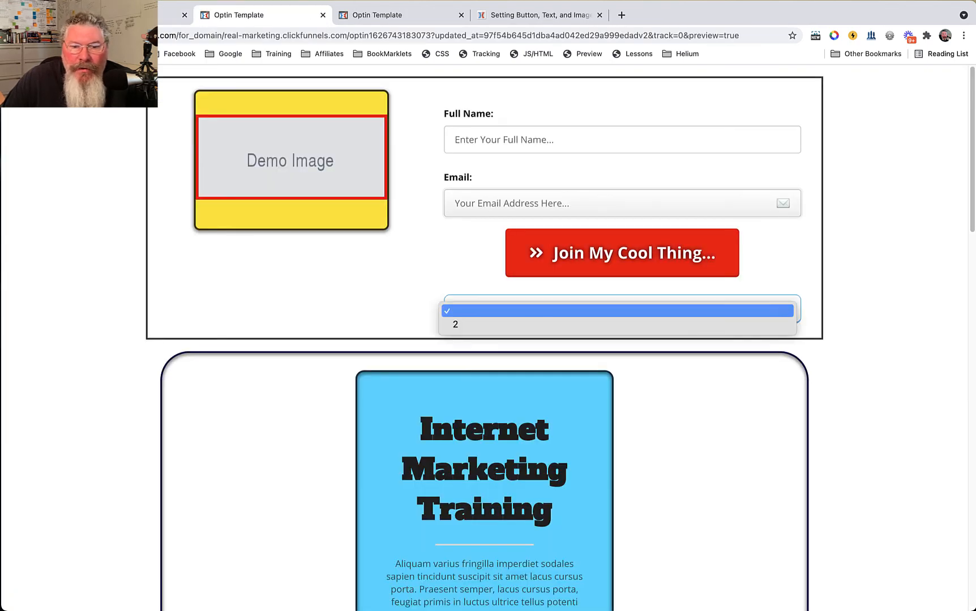
left_click(404, 300)
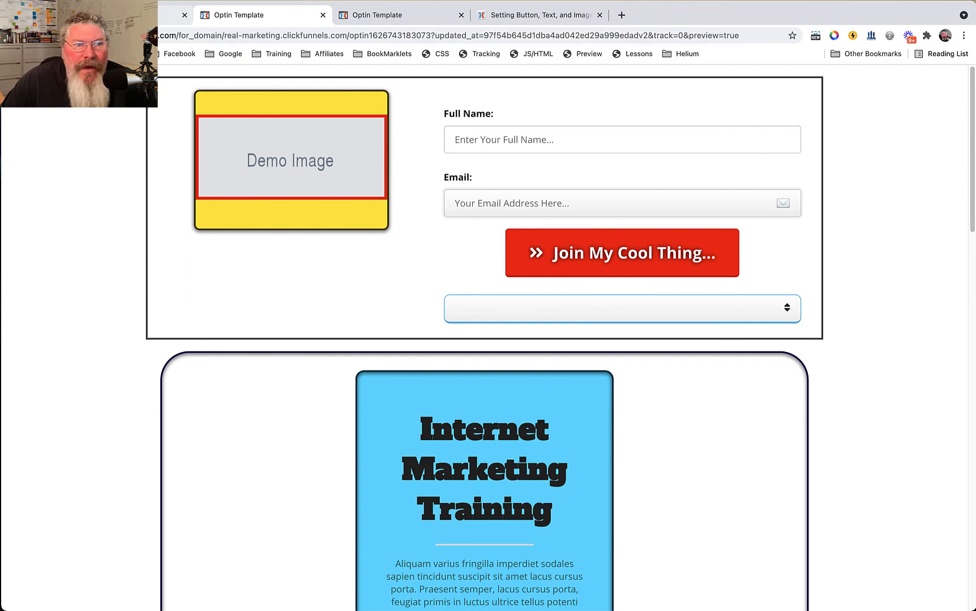
Return to the editor and re-enter the Color select box's first option with value 1 and text One
left_click(170, 16)
left_click(623, 345)
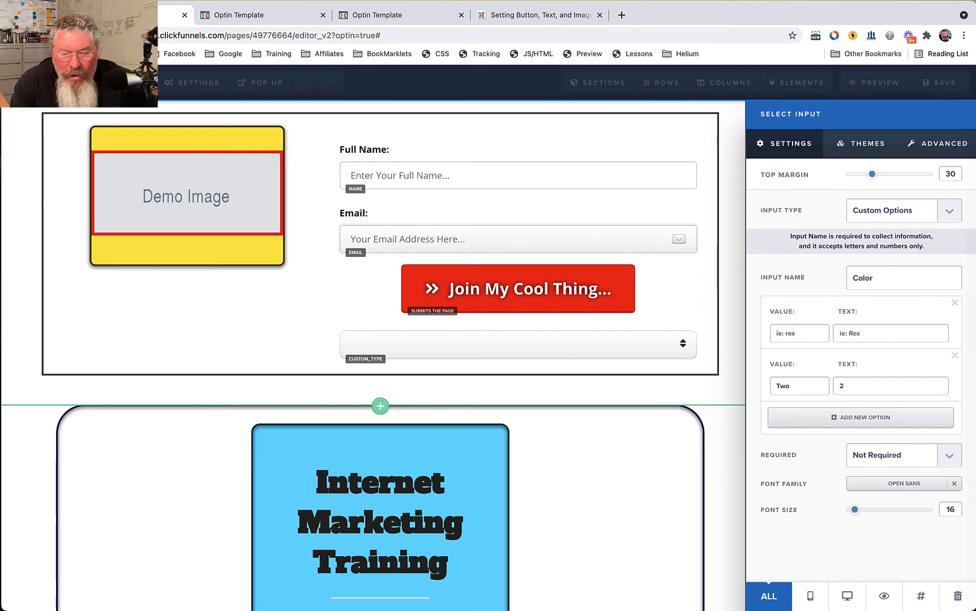
type("1")
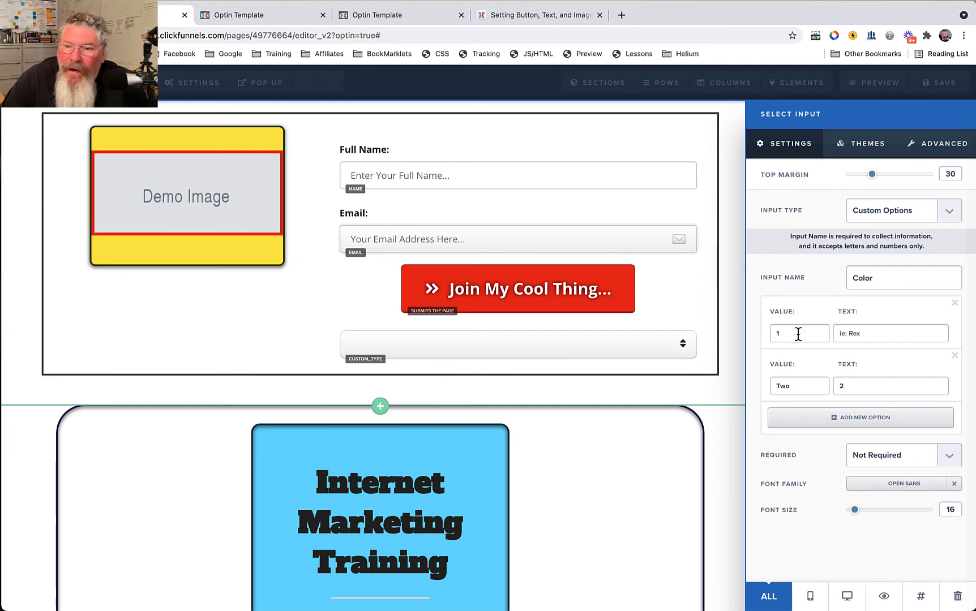
left_click(840, 334)
type("One")
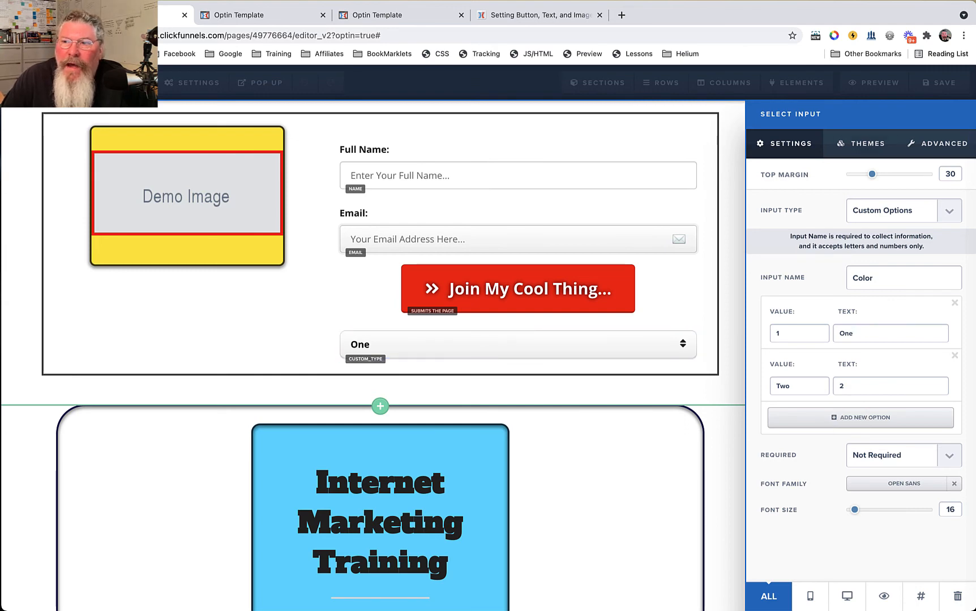
Save the corrected option and recheck the select box's list in the existing preview
left_click(937, 85)
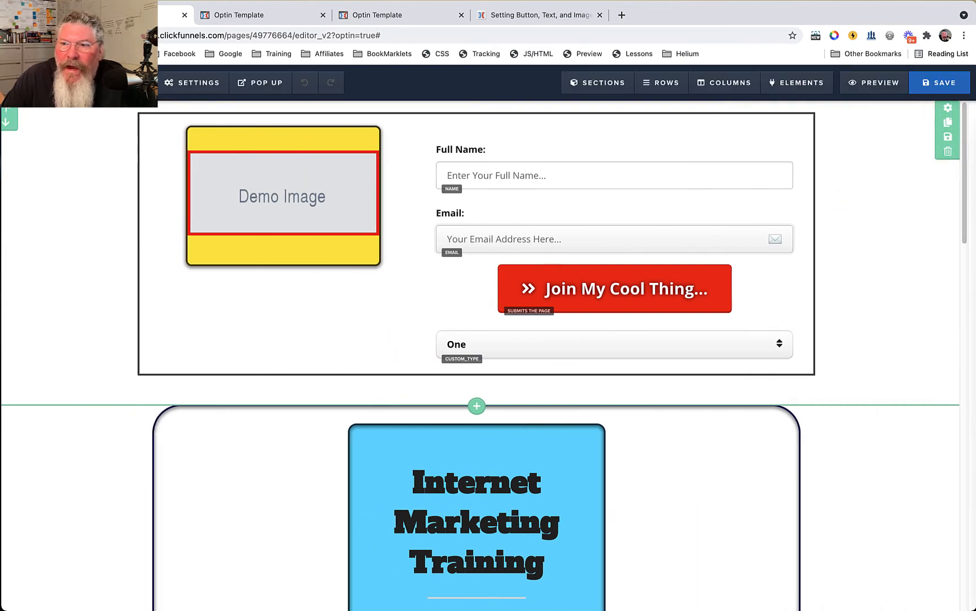
left_click(938, 84)
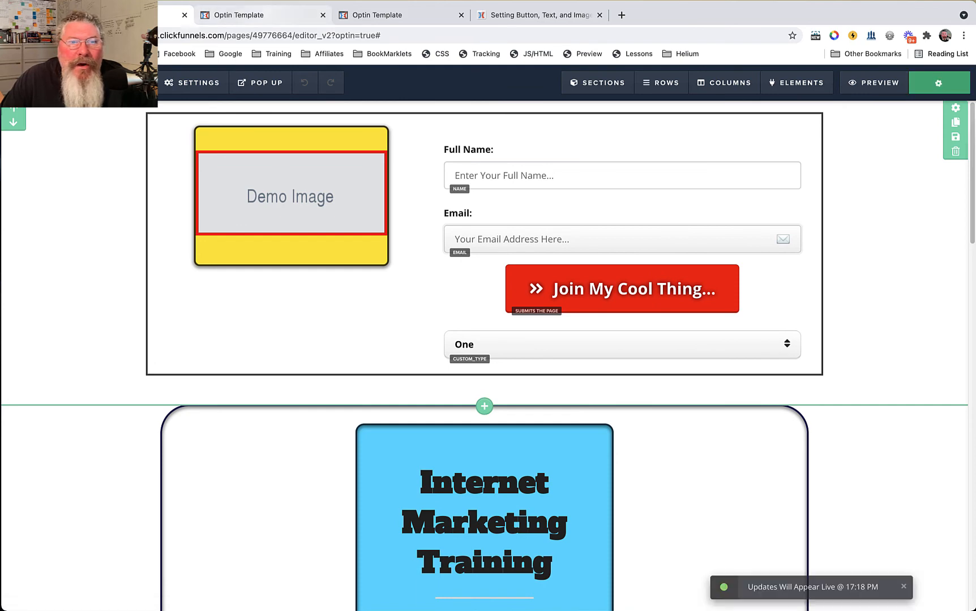
left_click(255, 15)
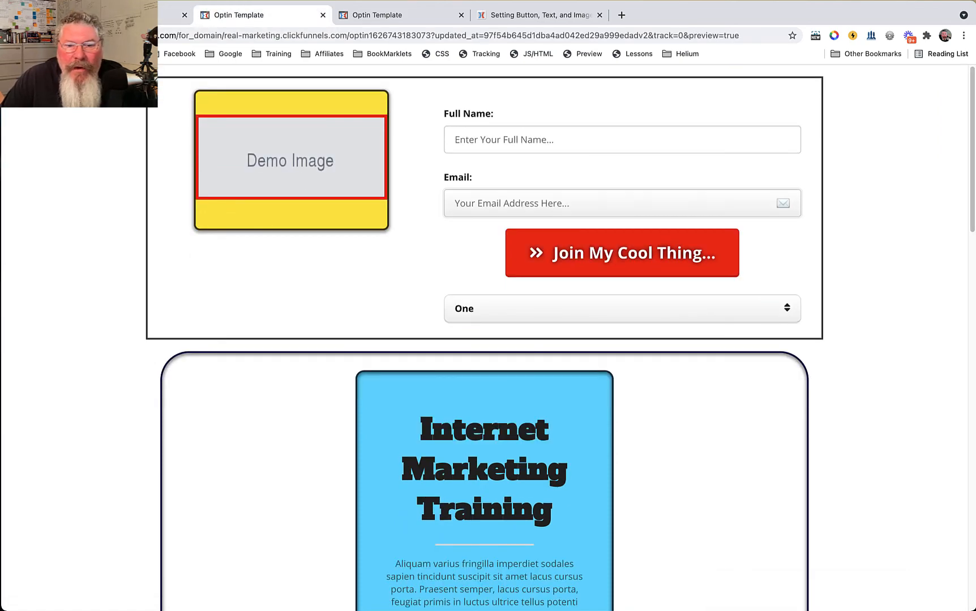
left_click(621, 309)
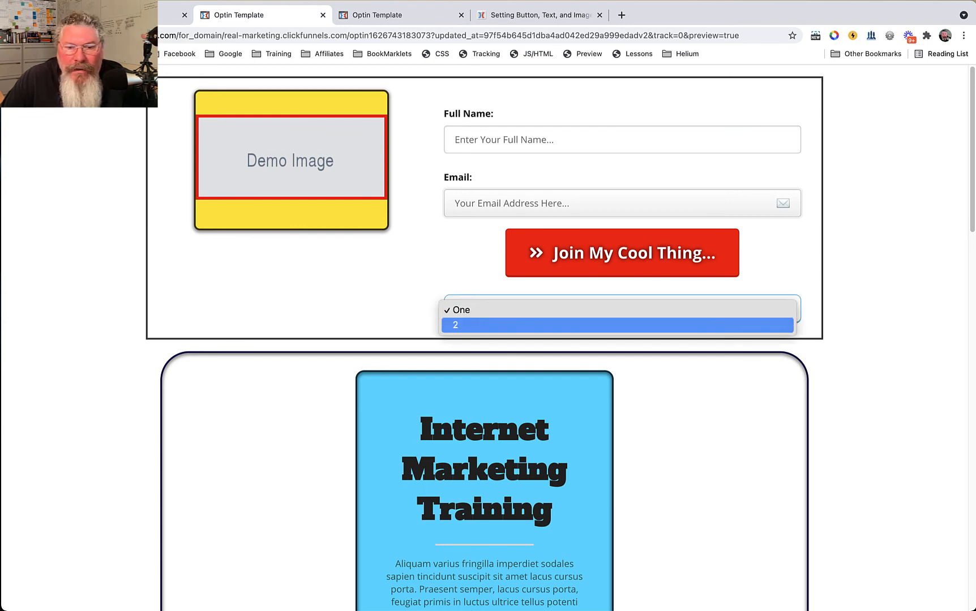
Fill the preview form with the saved contact name and email, keep One in the select box and submit it
left_click(566, 204)
left_click(566, 203)
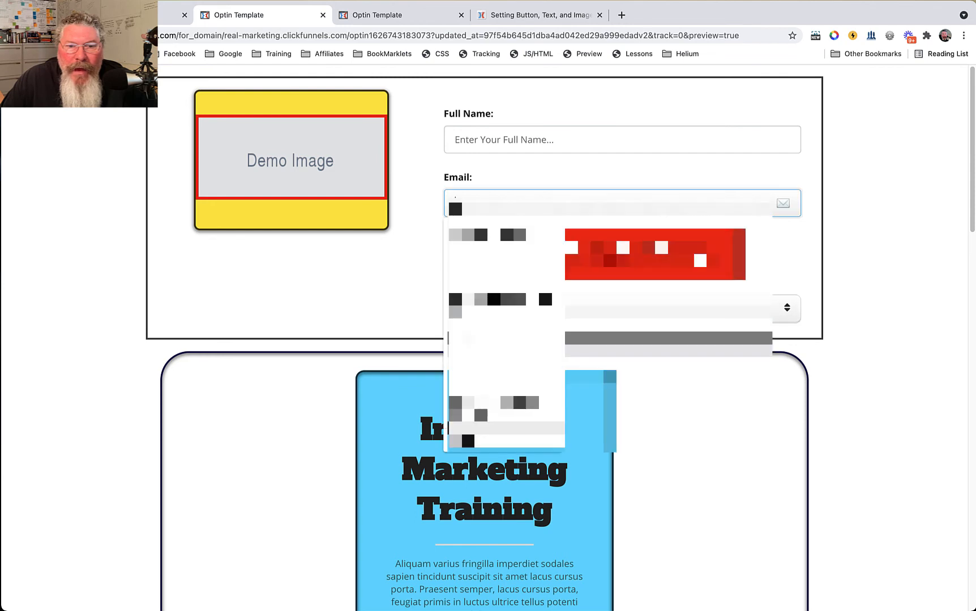
left_click(499, 238)
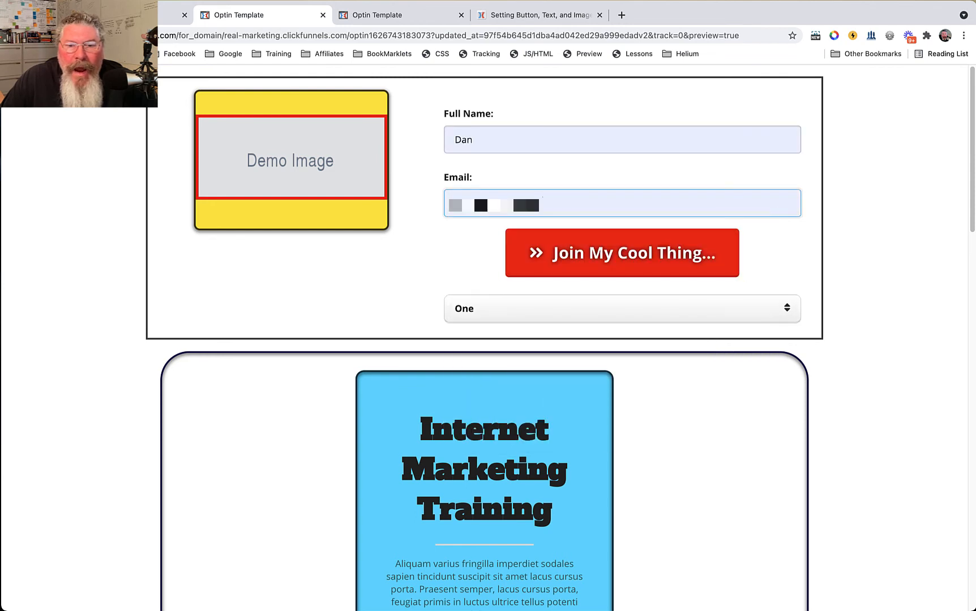
left_click(622, 310)
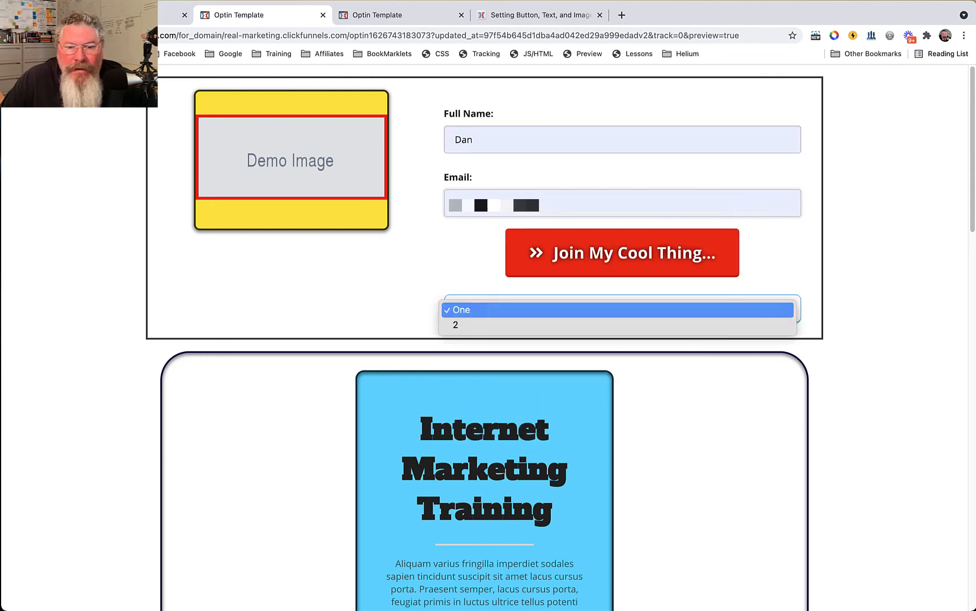
left_click(617, 310)
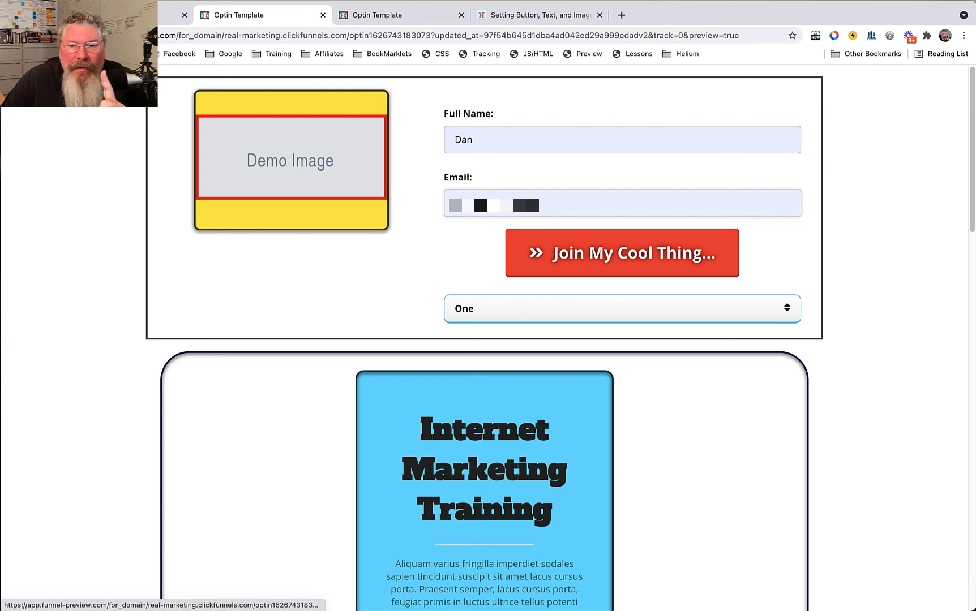
left_click(622, 253)
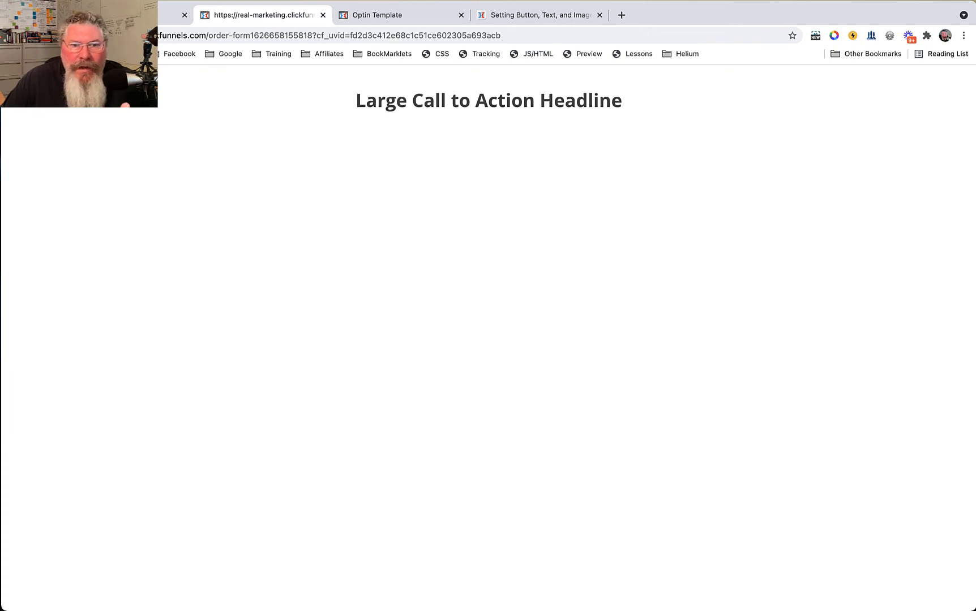
left_click(957, 1)
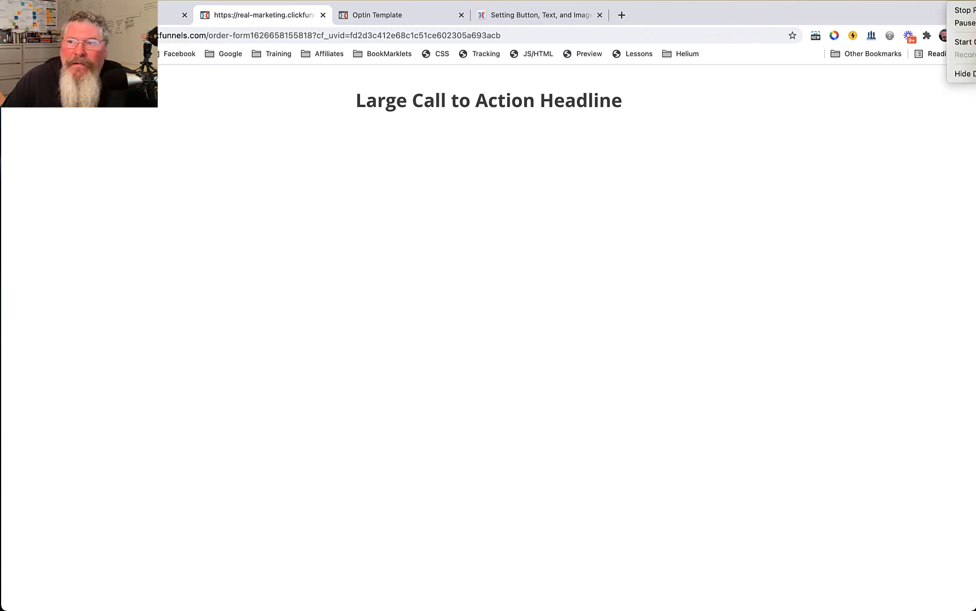
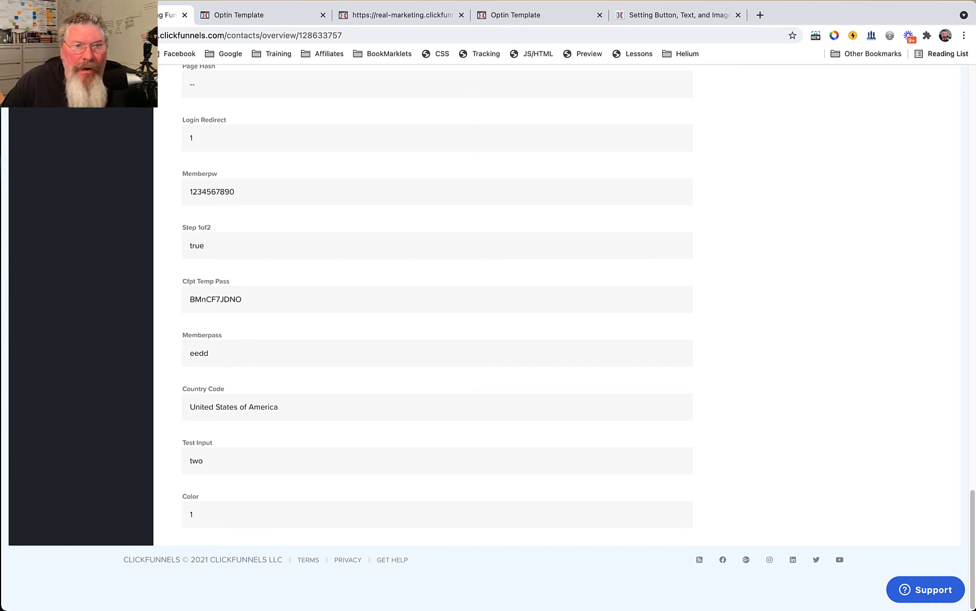
Compare the contact record's Color entry with the select box's input name and option values in the page editor
left_click(255, 16)
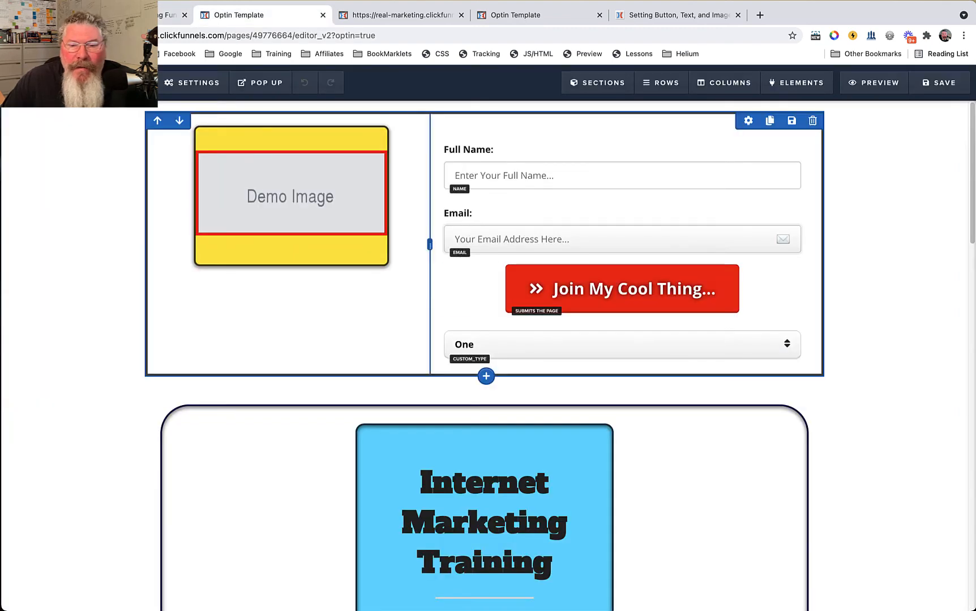
left_click(623, 345)
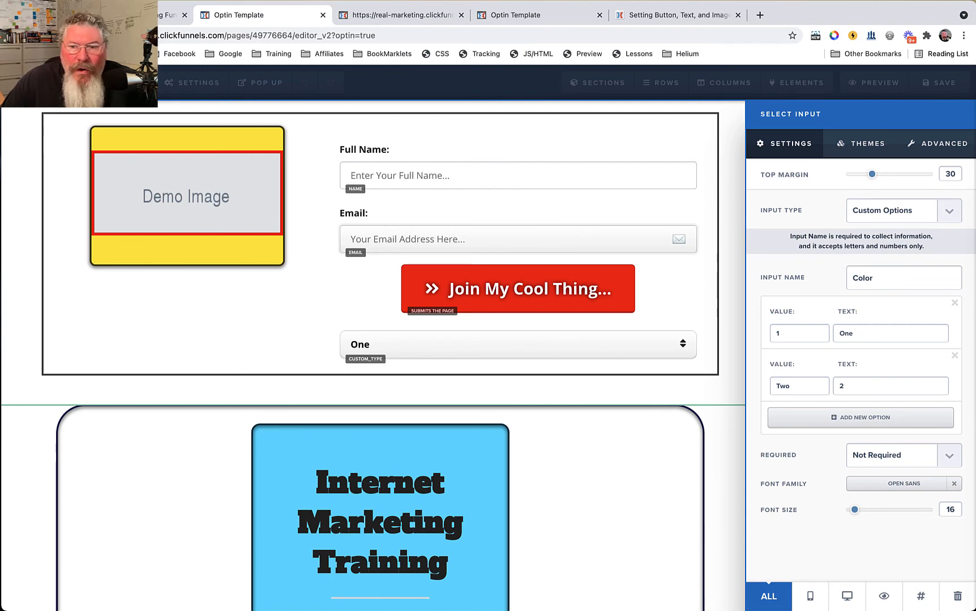
left_click(169, 16)
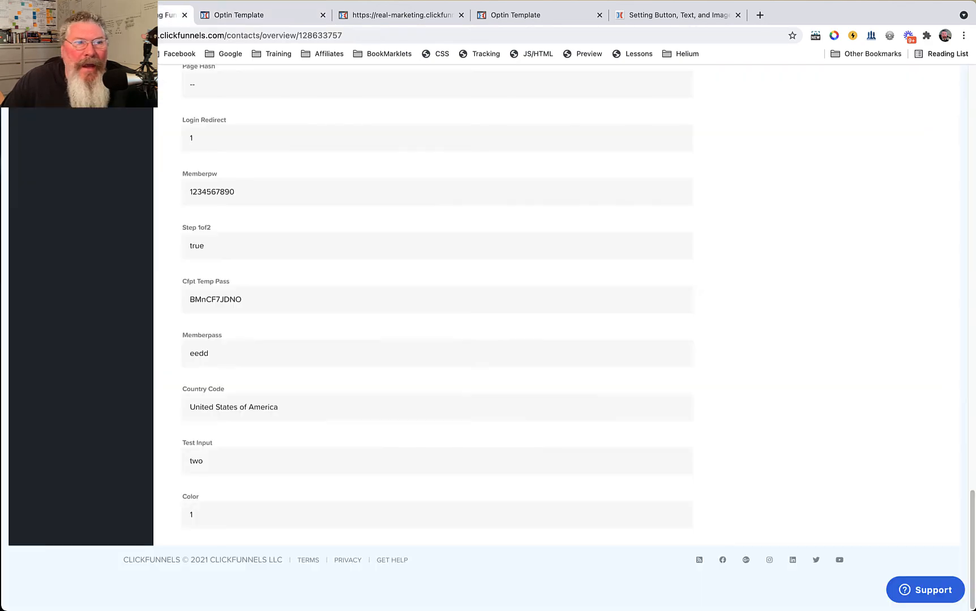
double_click(192, 516)
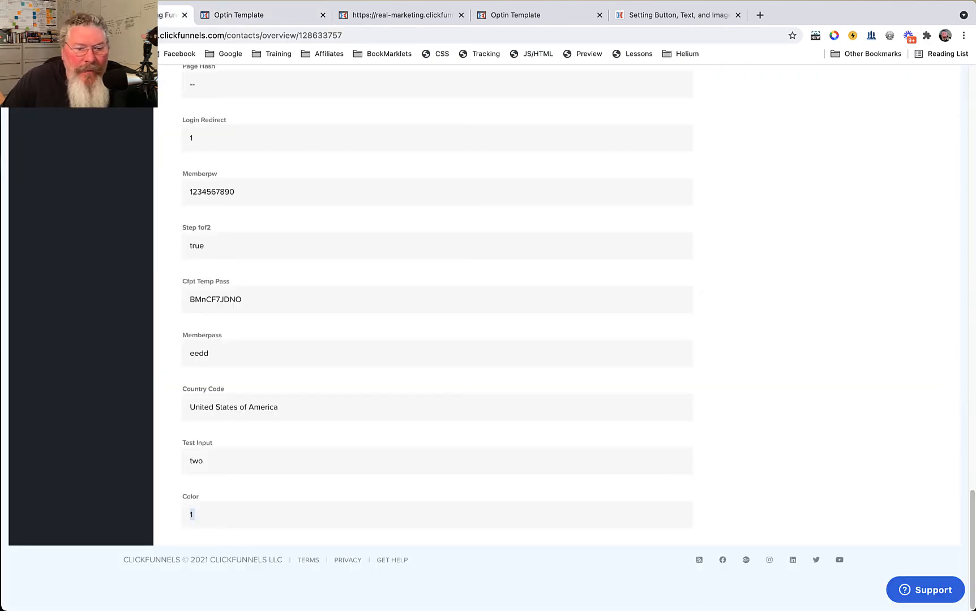
double_click(190, 497)
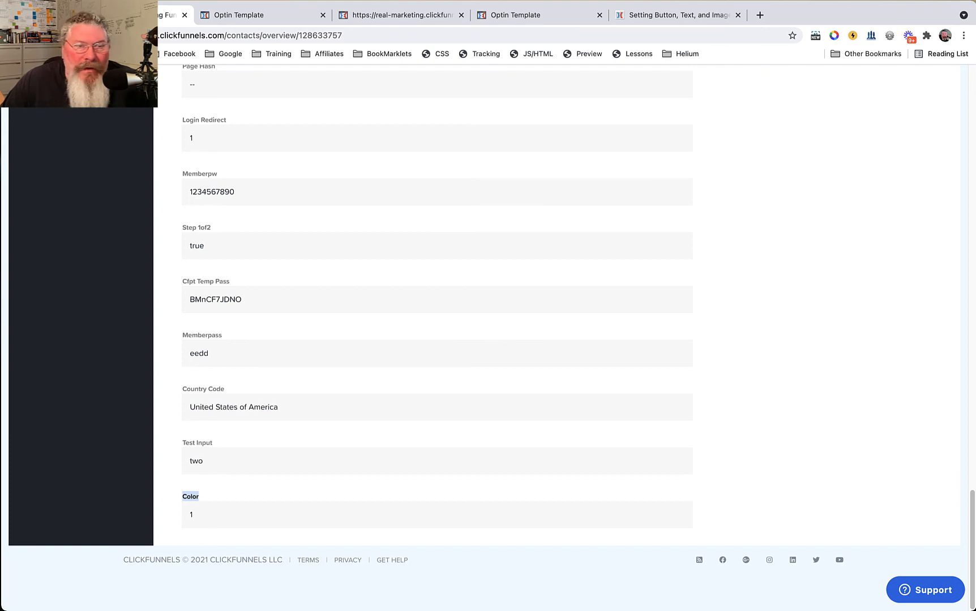
left_click(205, 498)
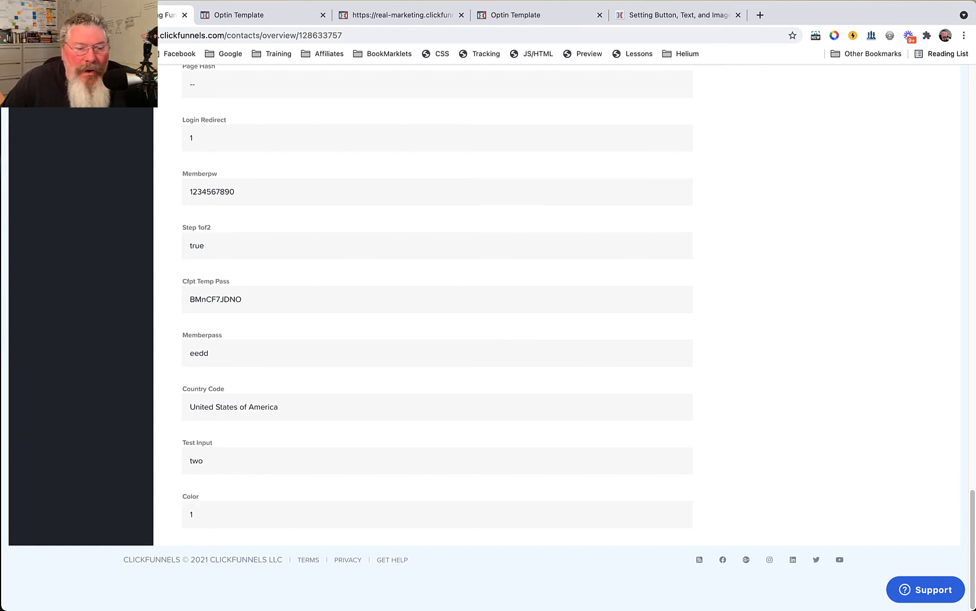
left_click(260, 15)
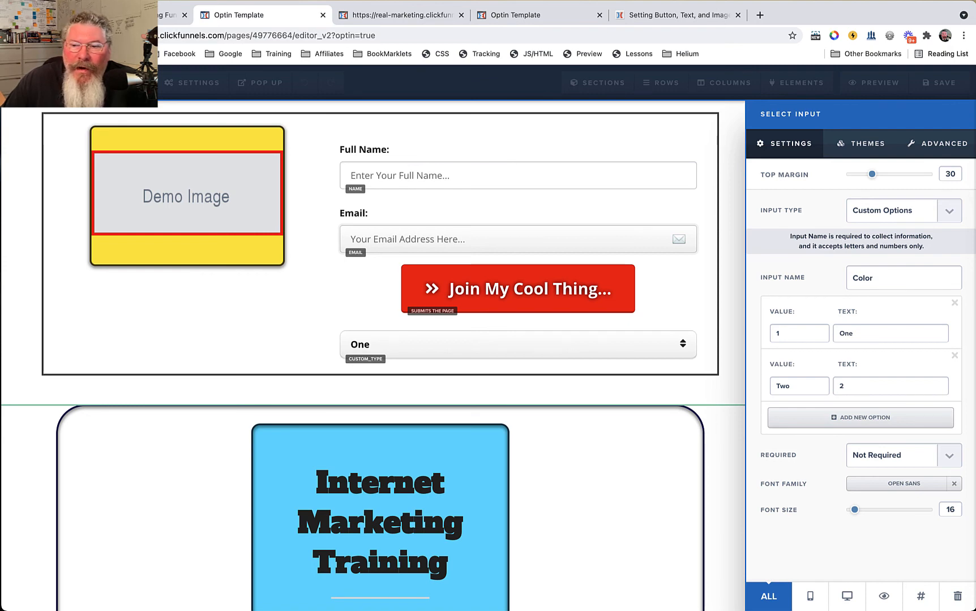
double_click(863, 278)
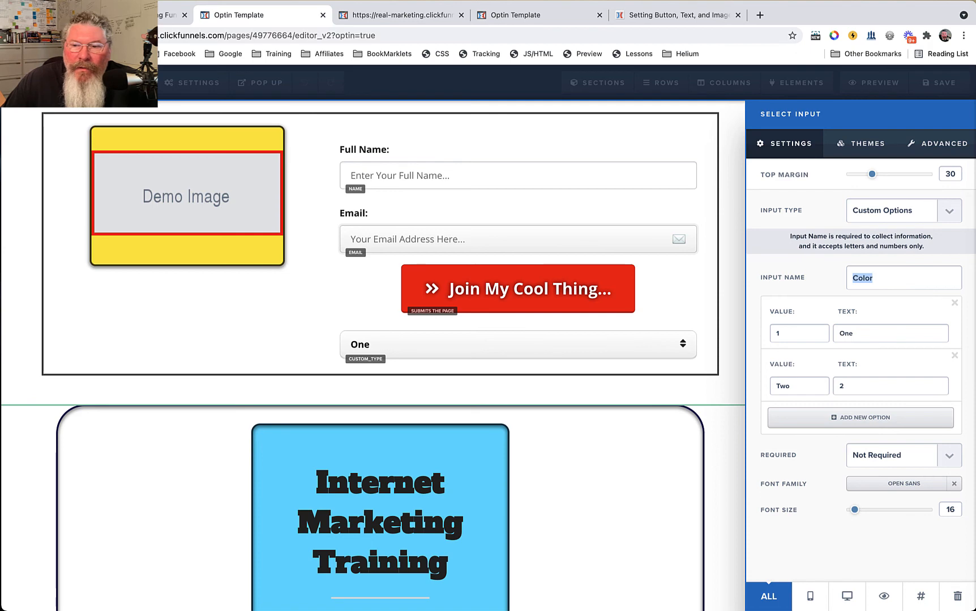
left_click(890, 278)
left_click(718, 295)
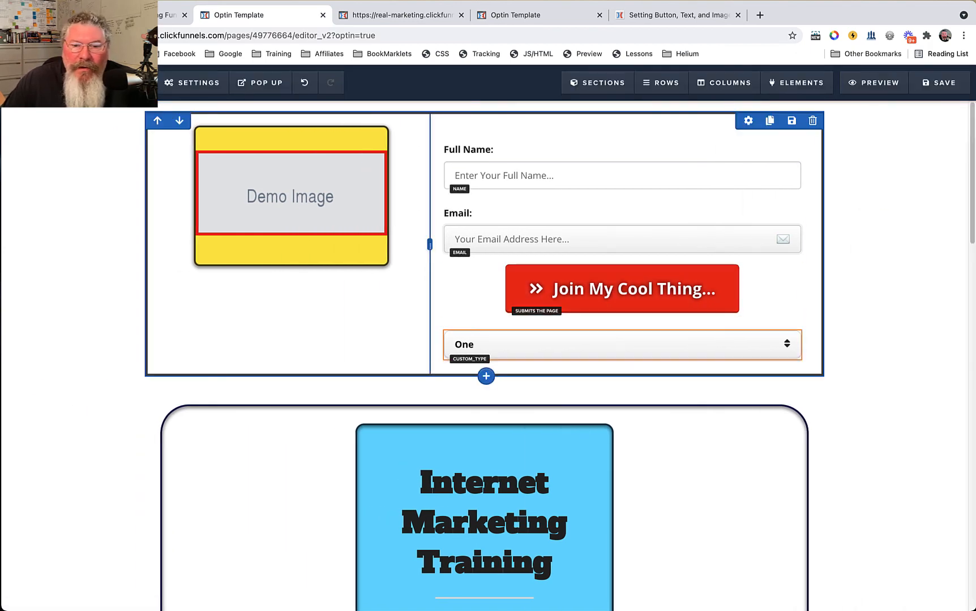
Move the select box above the submit button and place a clone of the Email label directly over it
left_click_drag(728, 323, 609, 278)
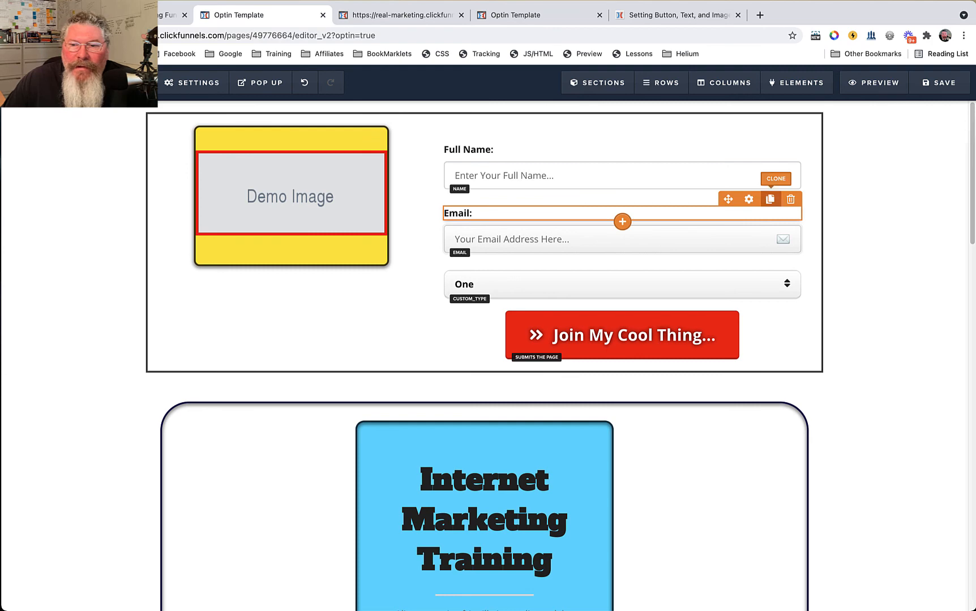
left_click(770, 200)
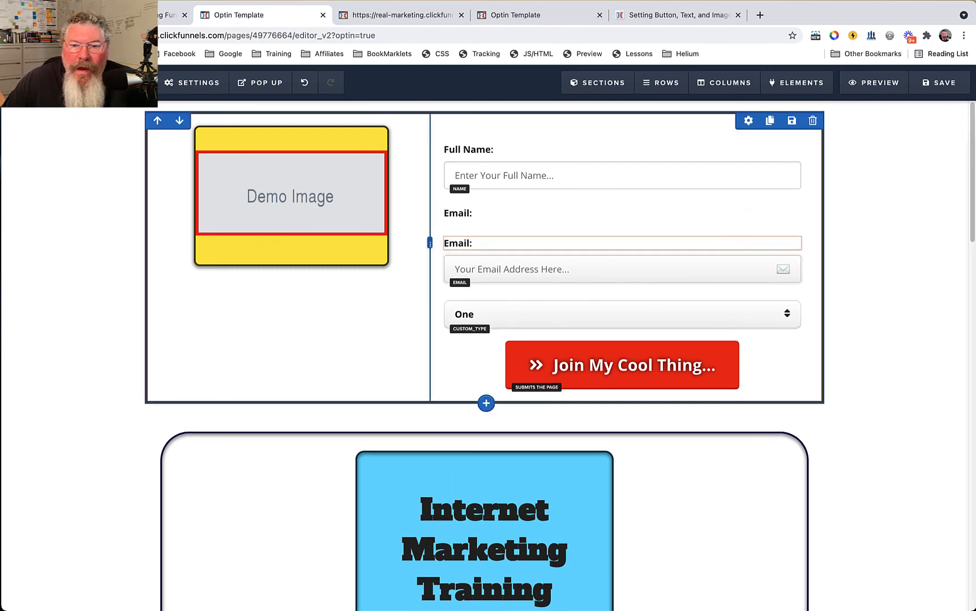
left_click_drag(620, 312, 620, 232)
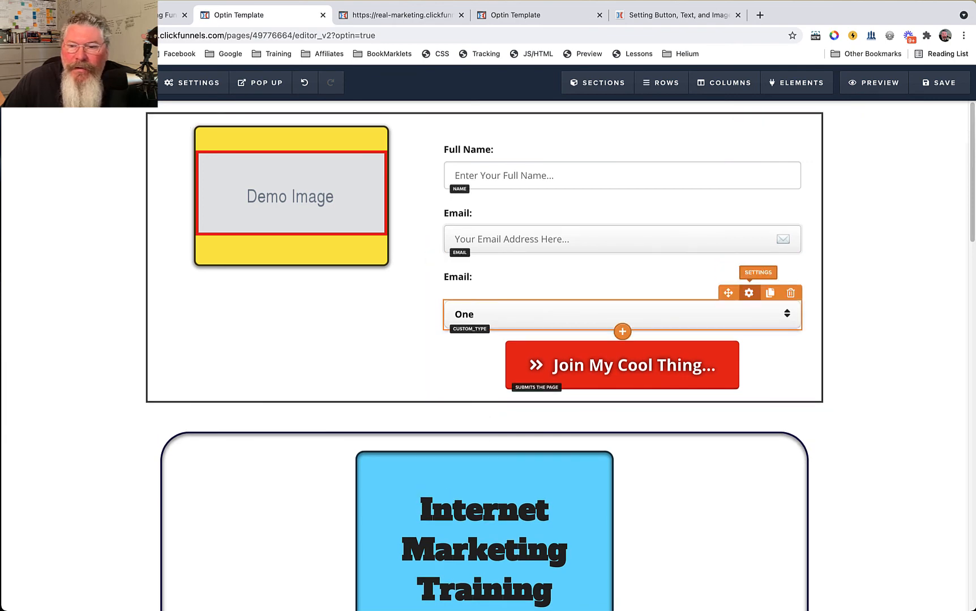
Reduce the Color select box's top margin to 10
left_click(749, 293)
left_click_drag(872, 174, 856, 174)
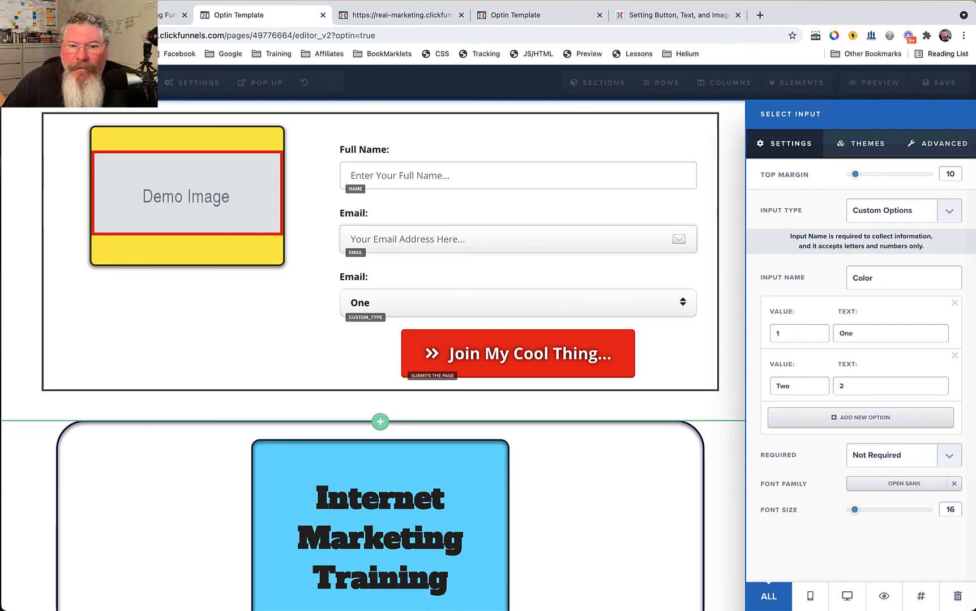
left_click(710, 276)
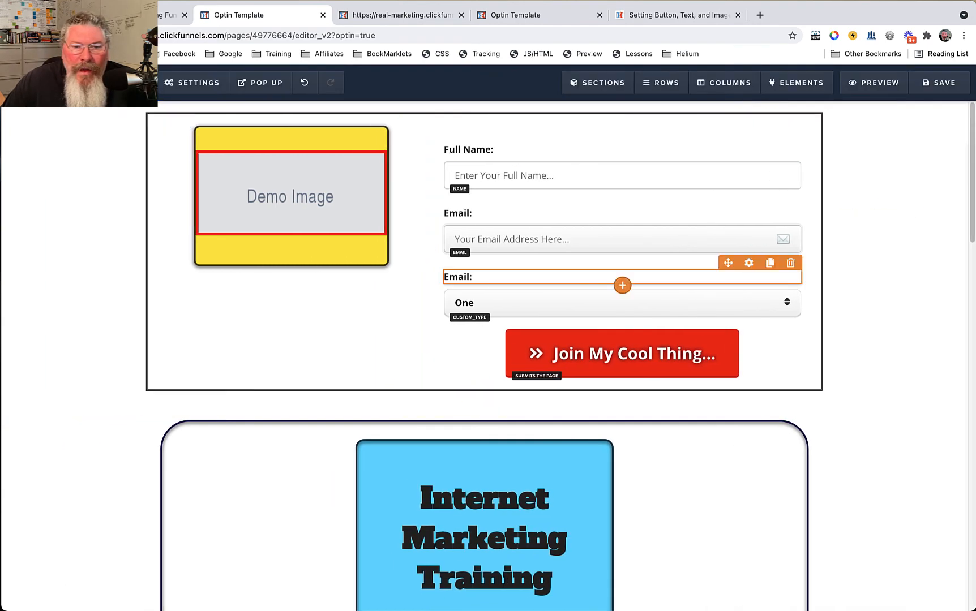
Change the cloned label above the select box to read "Color:"
triple_click(460, 277)
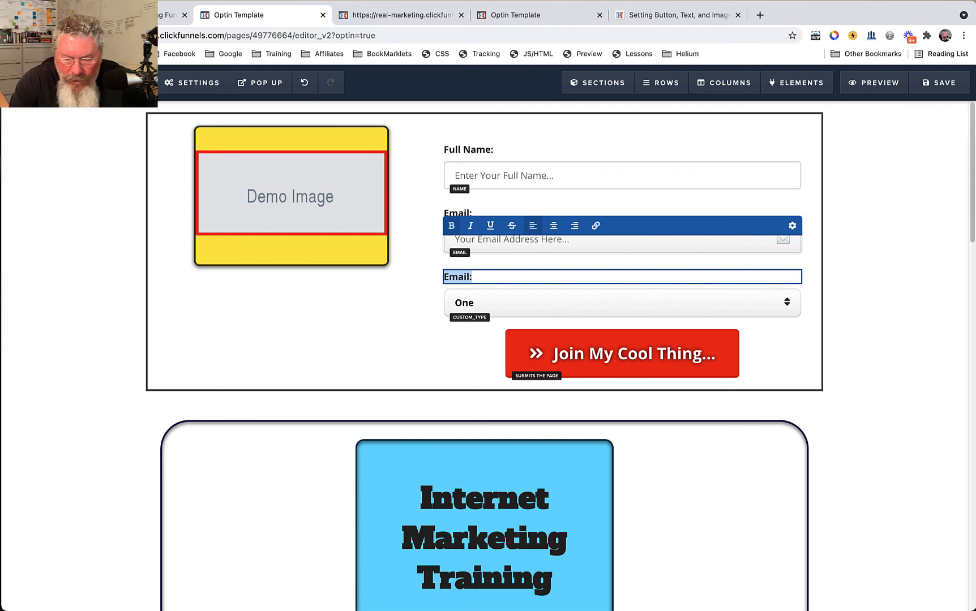
type("Color")
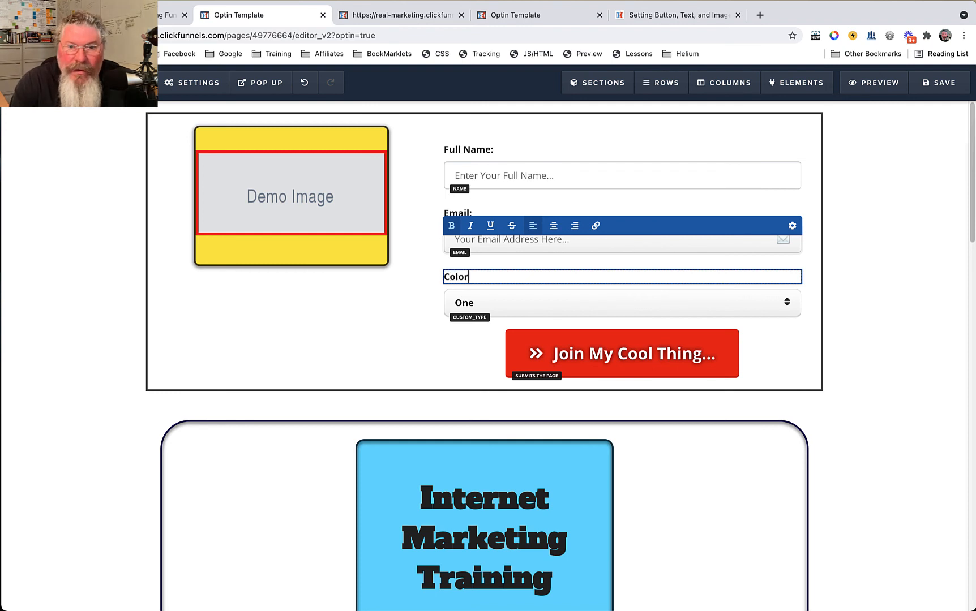
type(":")
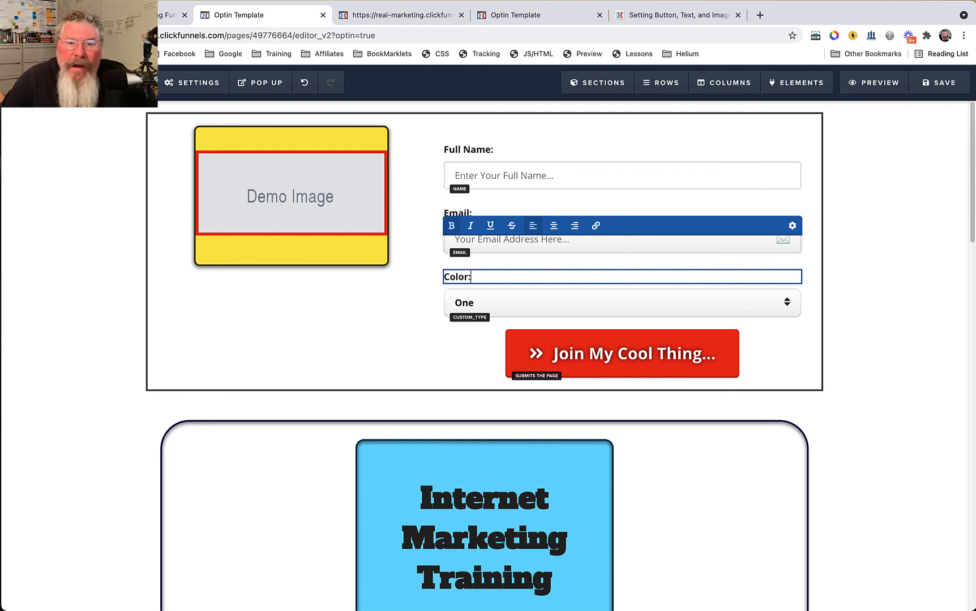
left_click(400, 300)
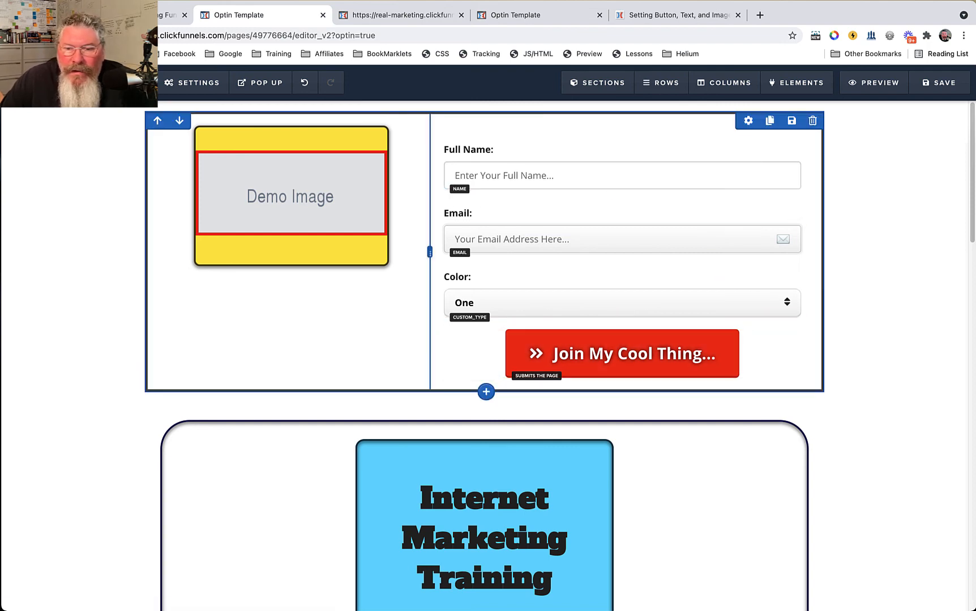
Add a Text Area form element below the red submit button
left_click(623, 379)
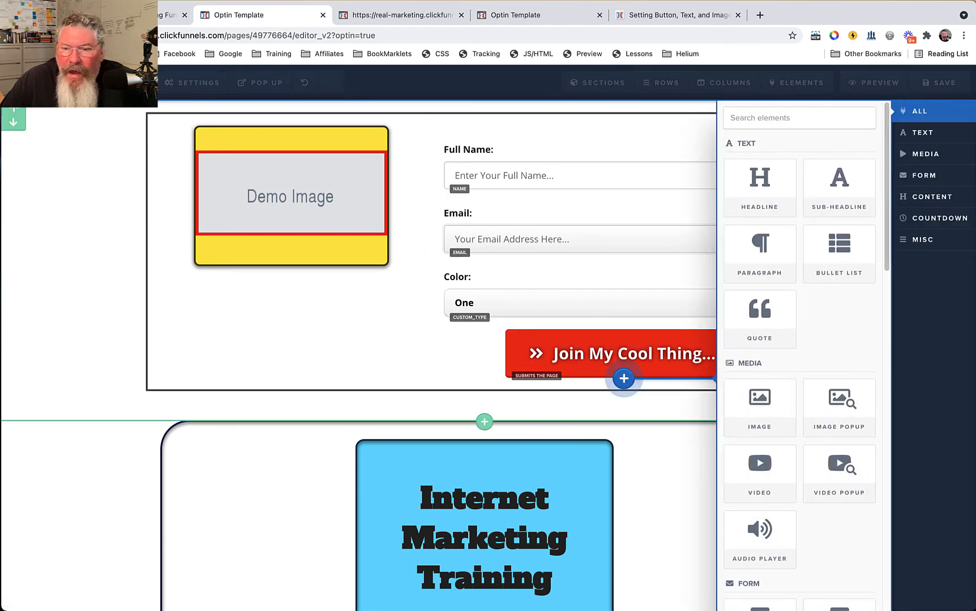
scroll(800, 339, "down", 7)
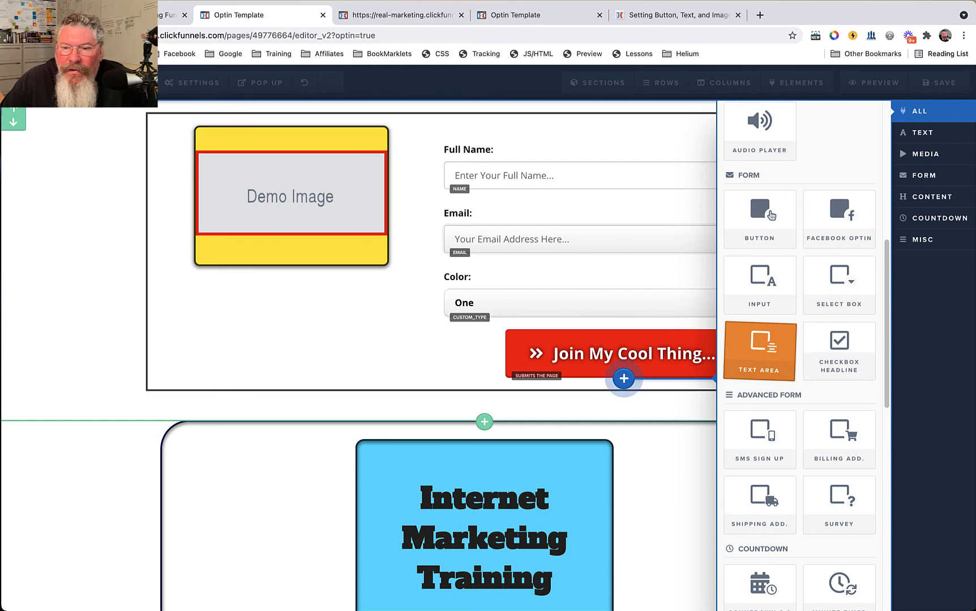
left_click(759, 350)
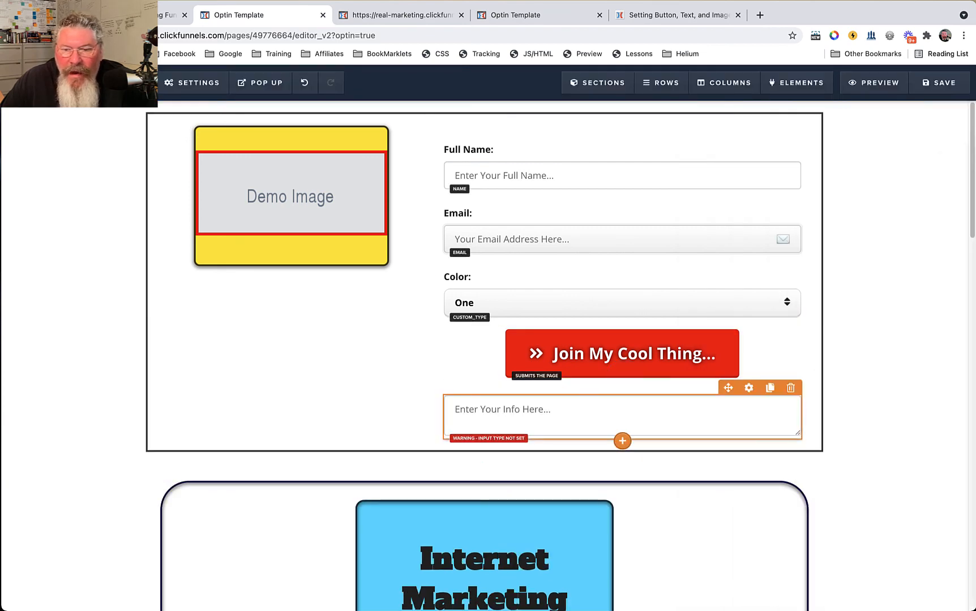
Set the text area's input type to Custom Type and name the custom type Answer
left_click(749, 388)
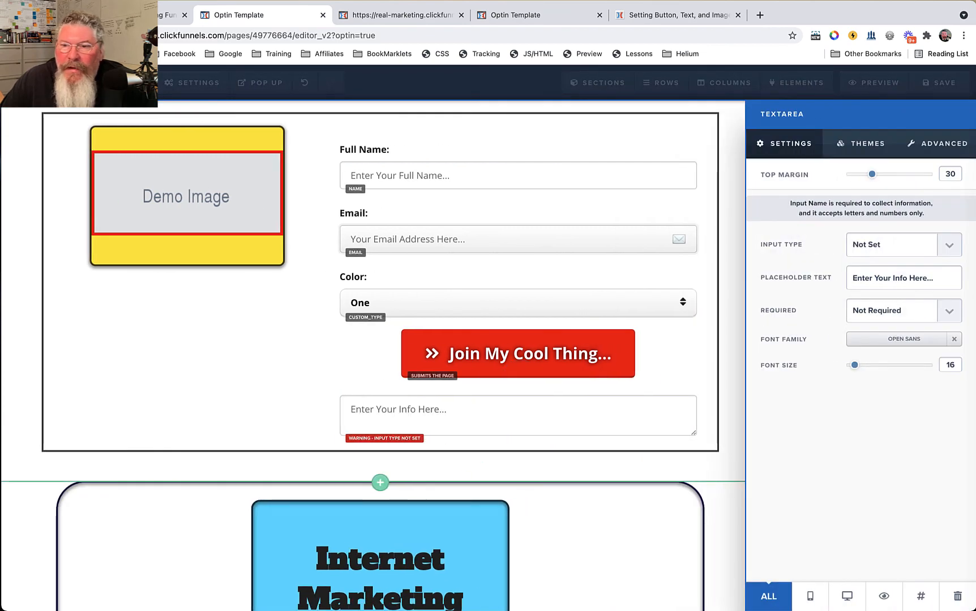
left_click(884, 245)
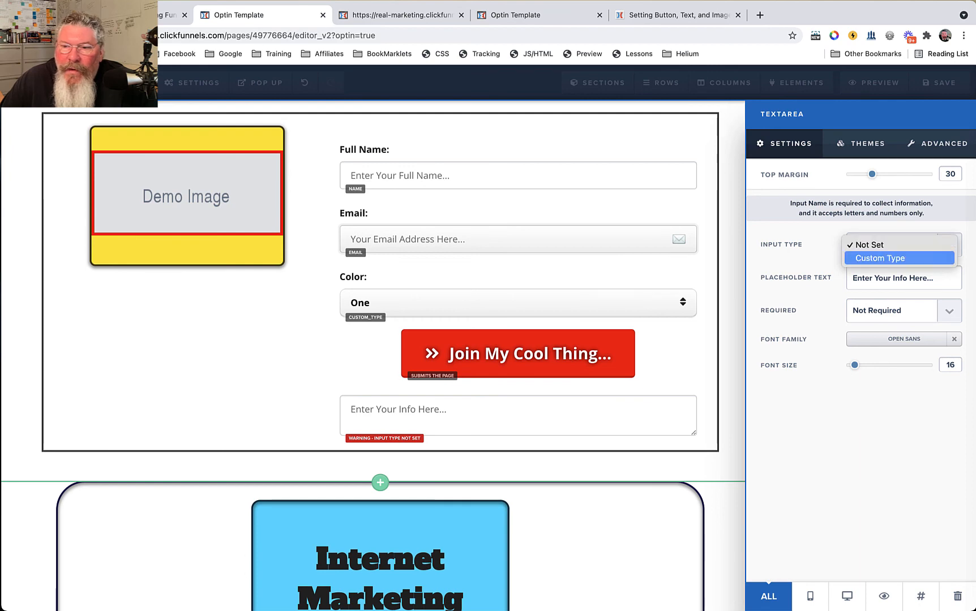
key("Return")
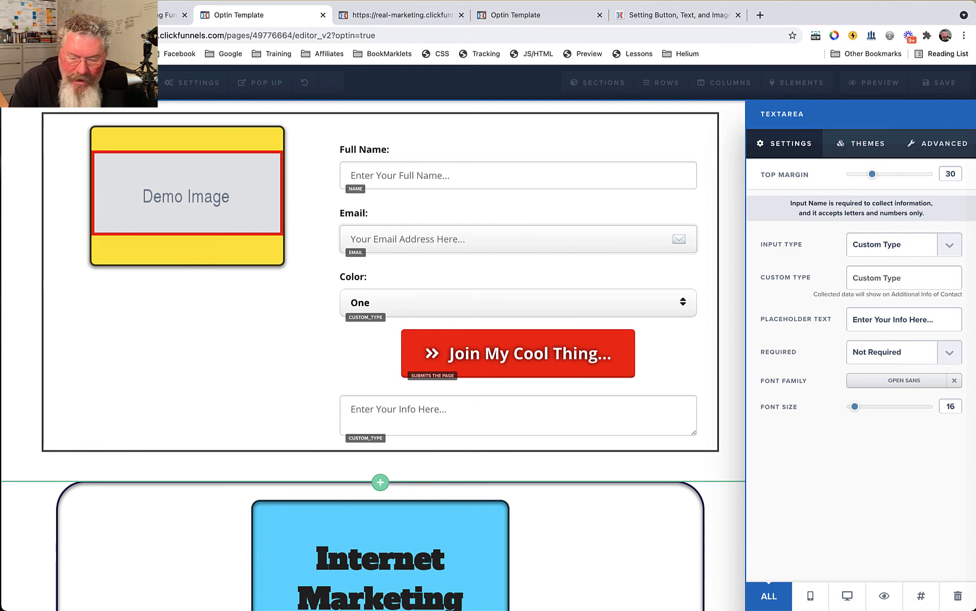
key("super+a")
key("BackSpace")
type("Answer")
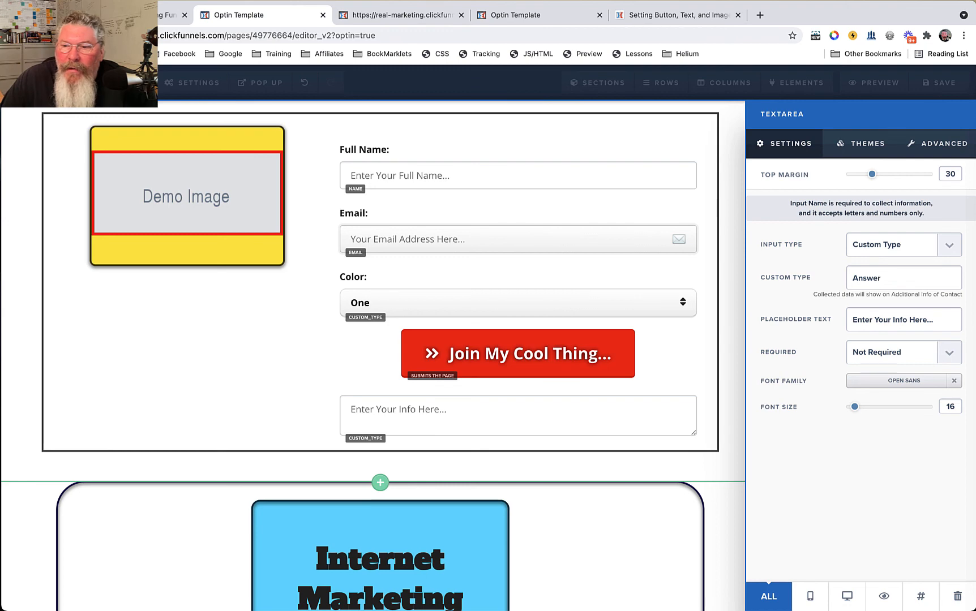
Set the text area's placeholder to "Enter Your Answer Here..." and keep the field Not Required
left_click_drag(893, 320, 907, 320)
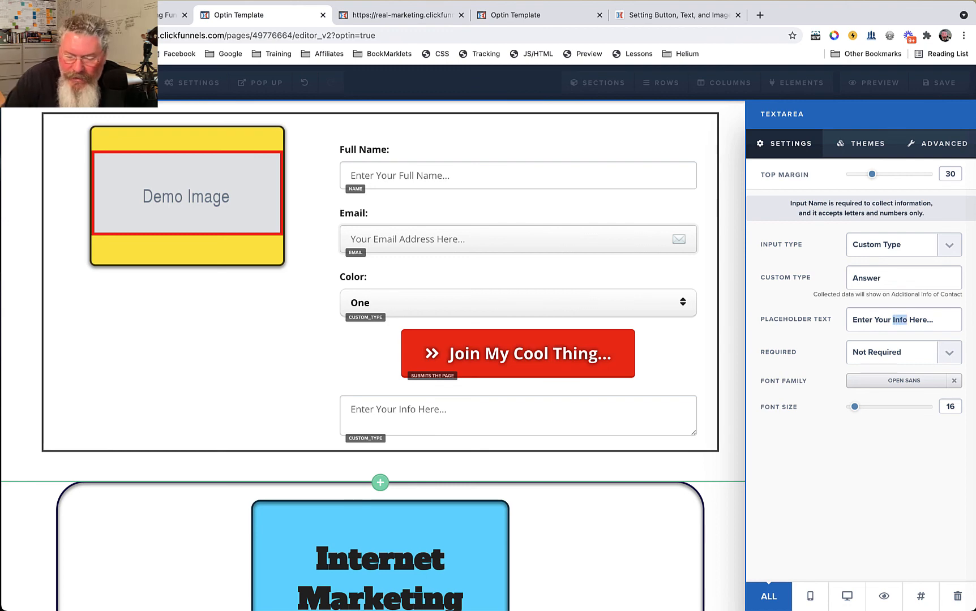
type("Answer")
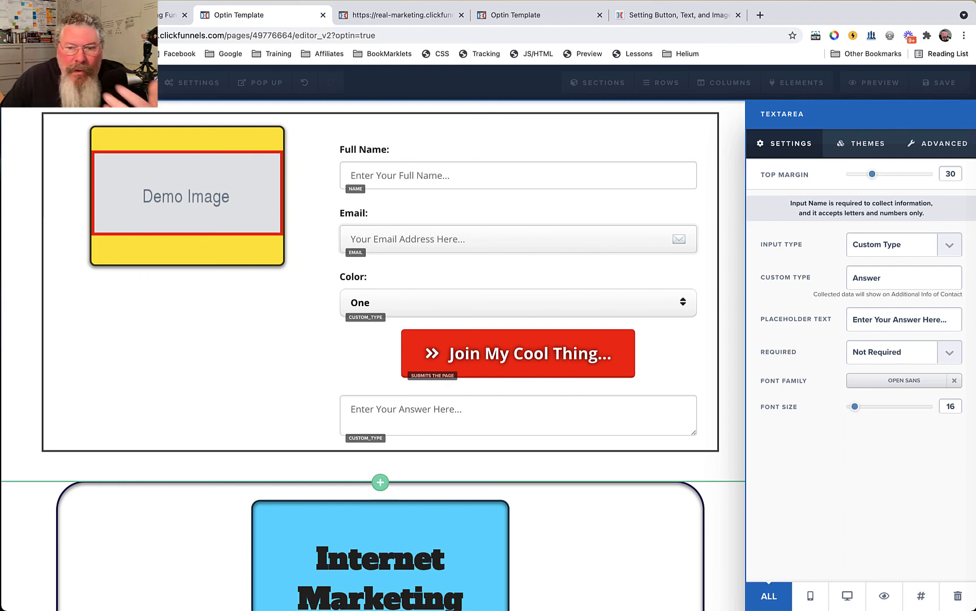
left_click(904, 352)
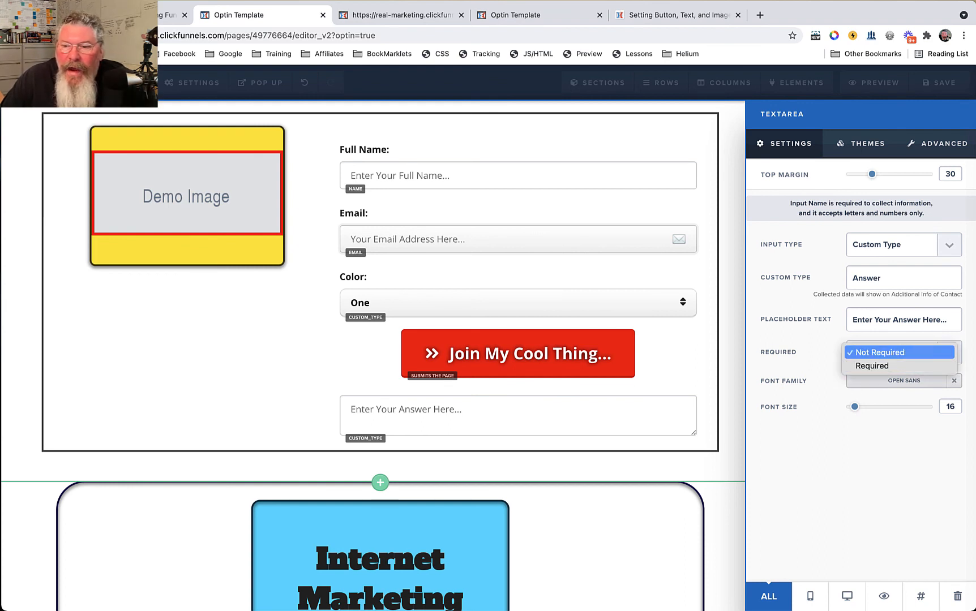
left_click(899, 353)
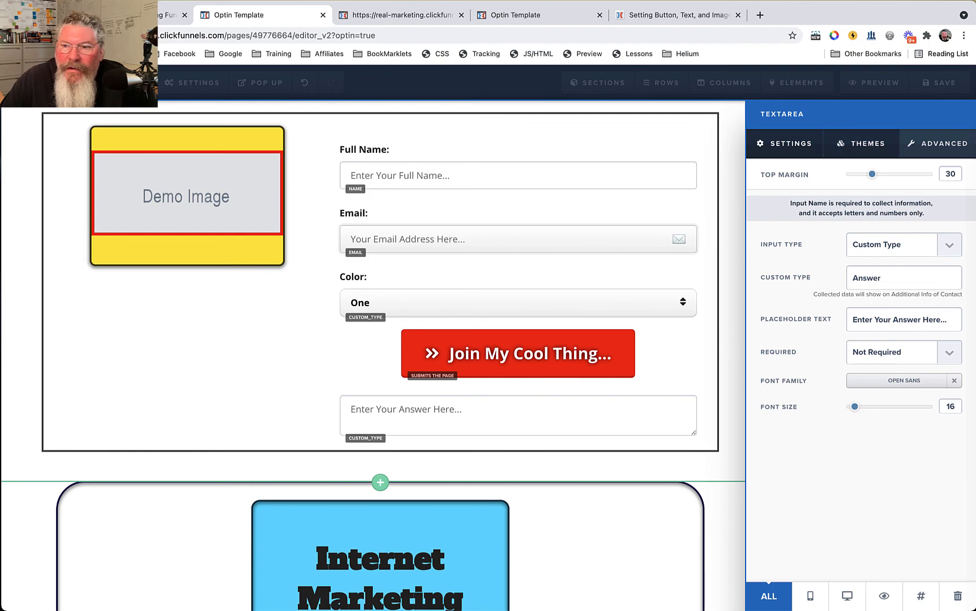
Apply the 3D Gradient (no icon) theme to the text area, check its advanced styles, and close its settings
left_click(861, 143)
scroll(857, 397, "down", 2)
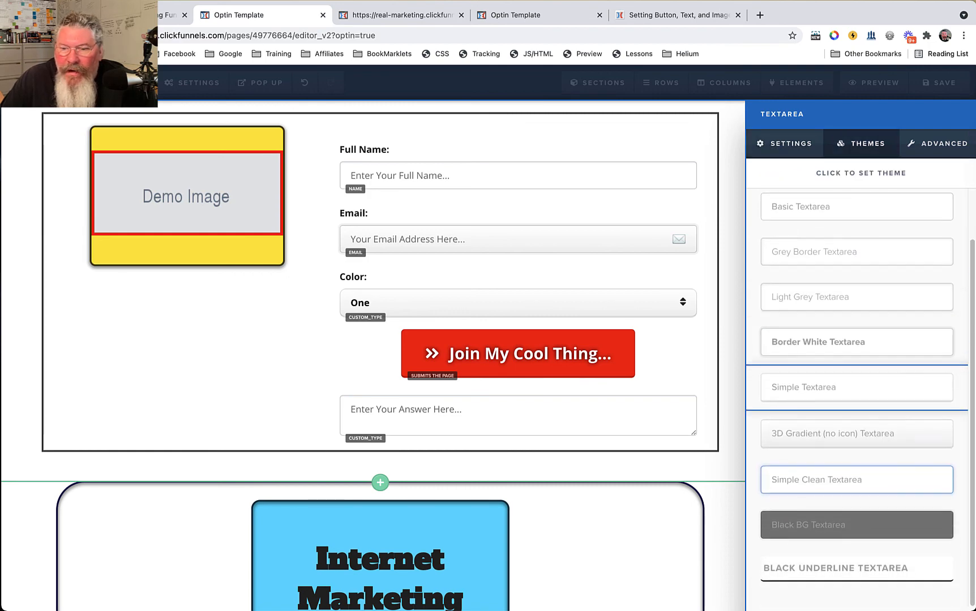
left_click(856, 435)
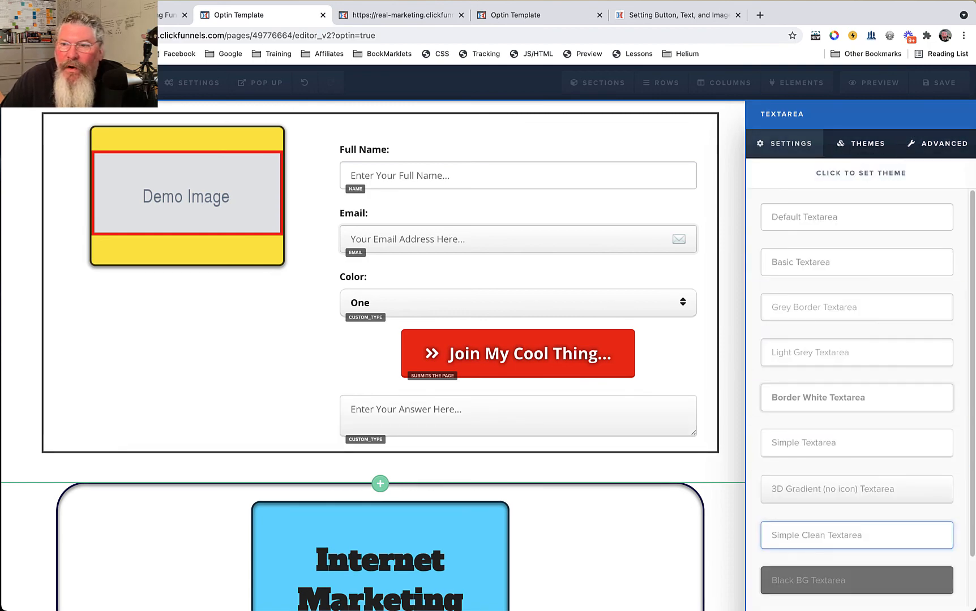
left_click(938, 143)
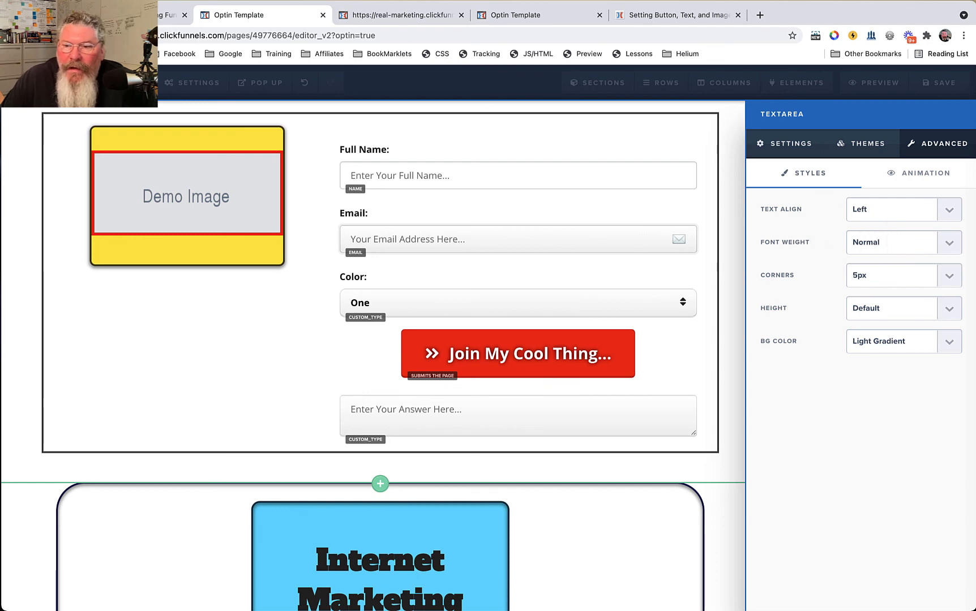
left_click(784, 143)
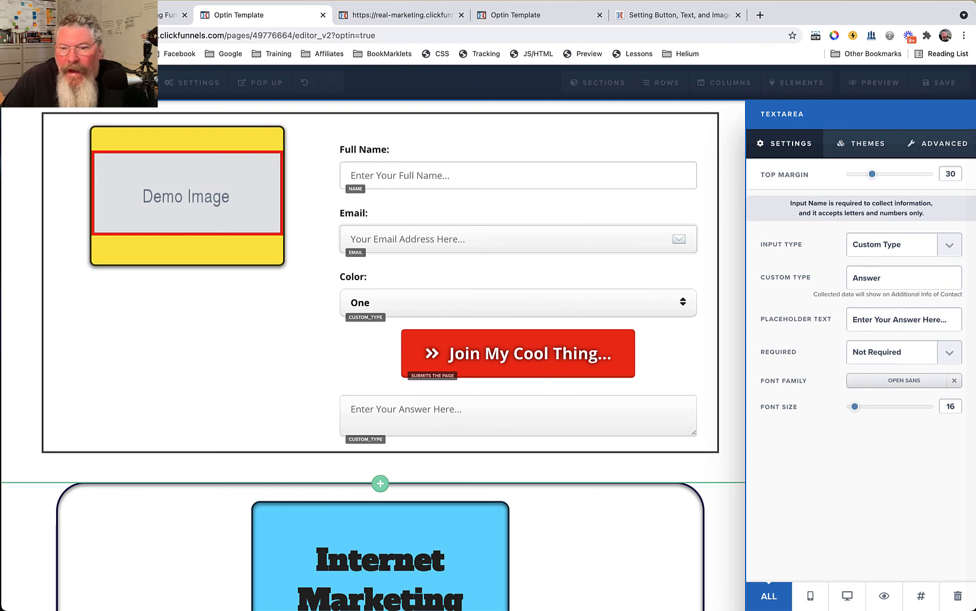
left_click(731, 422)
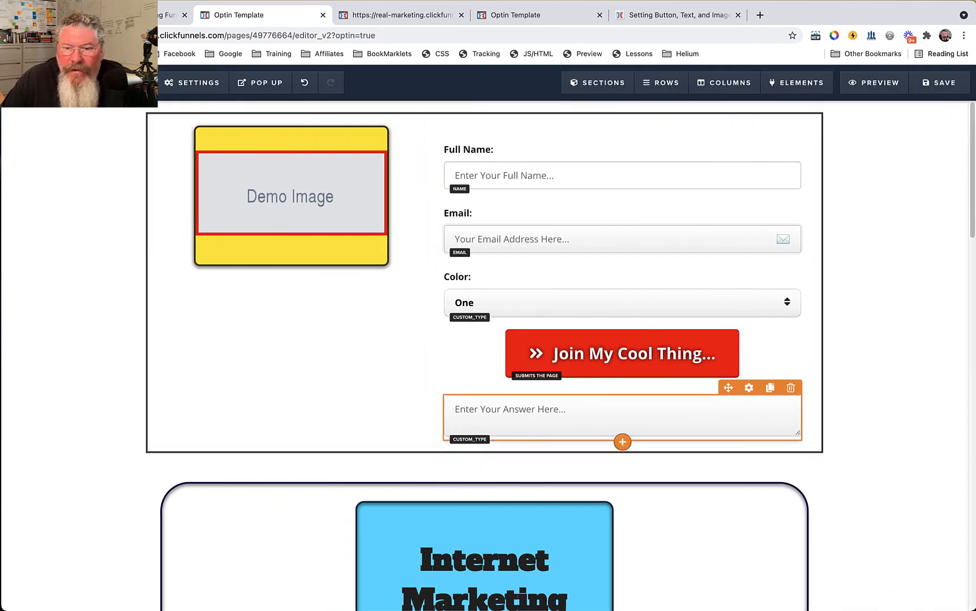
Move the text area above the red submit button and place a clone of the "Color:" label directly above it
left_click_drag(728, 388, 651, 337)
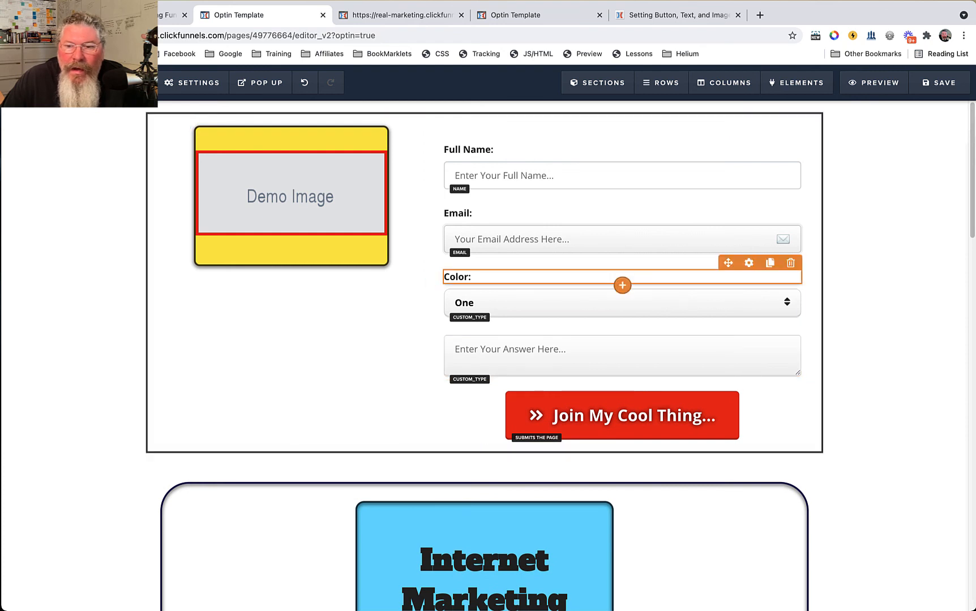
left_click(770, 263)
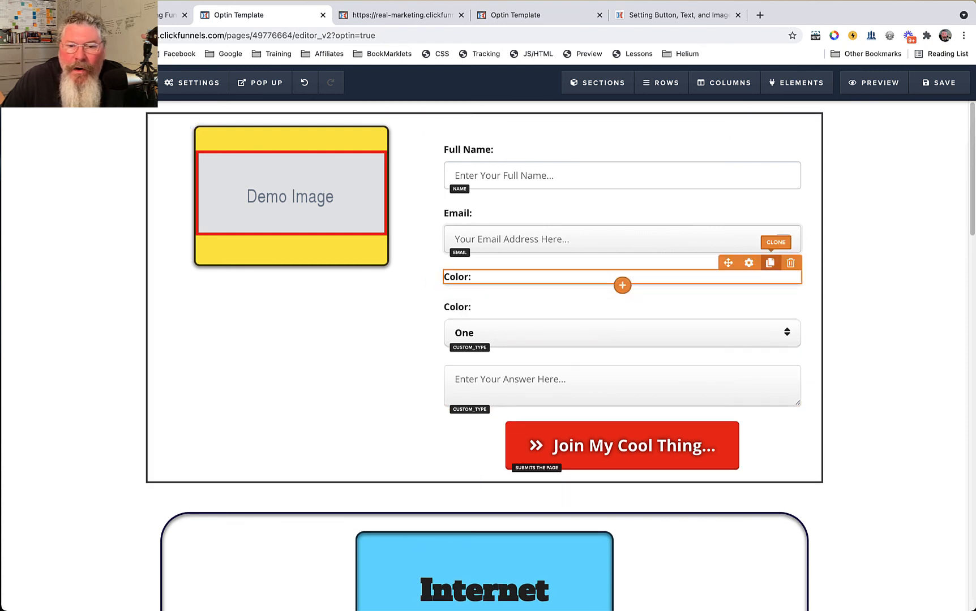
mouse_move(729, 293)
left_mouse_down()
mouse_move(609, 351)
mouse_move(604, 379)
left_mouse_up()
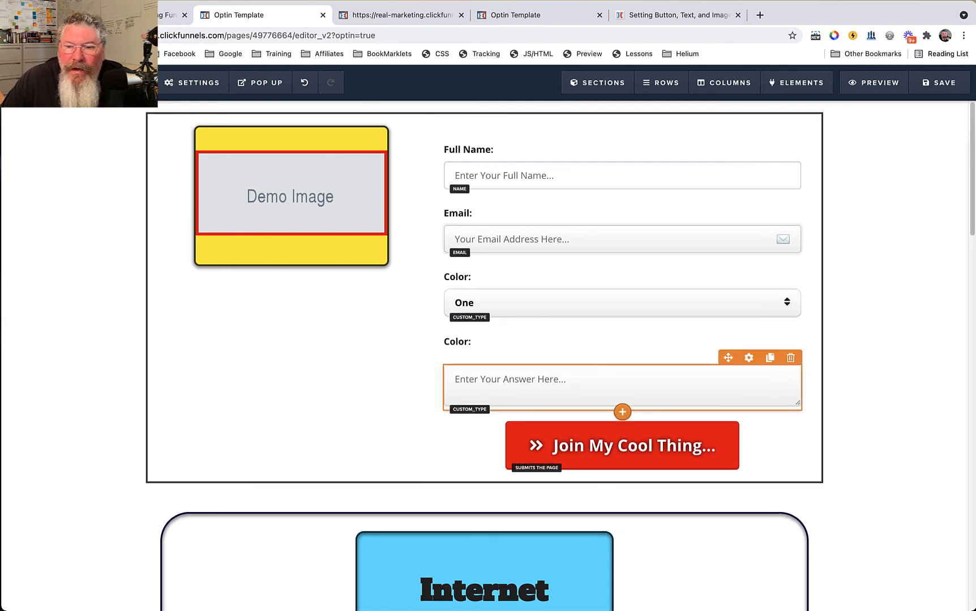
Reduce the text area's top margin to 10 and close its settings
left_click(749, 358)
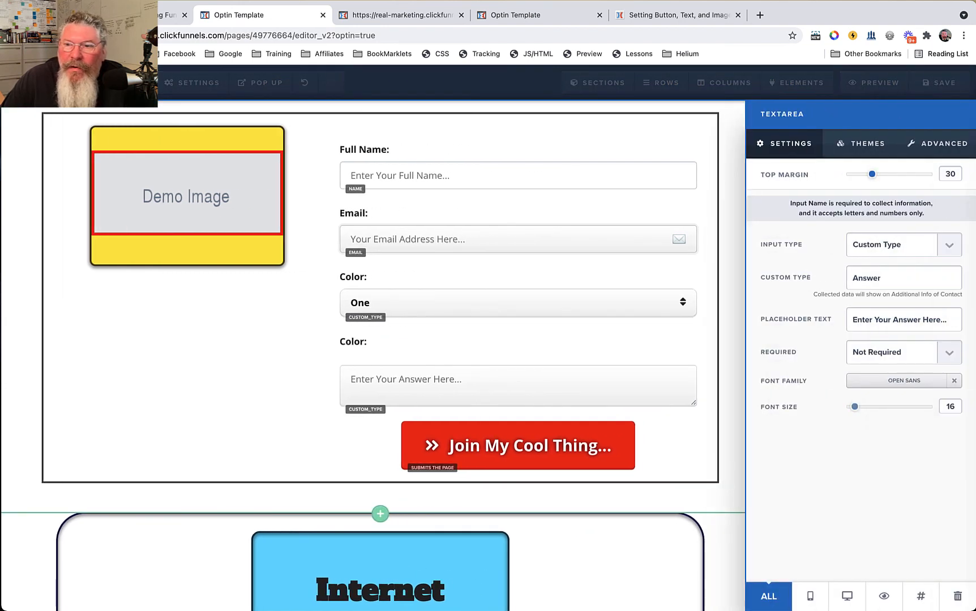
left_click_drag(872, 175, 855, 175)
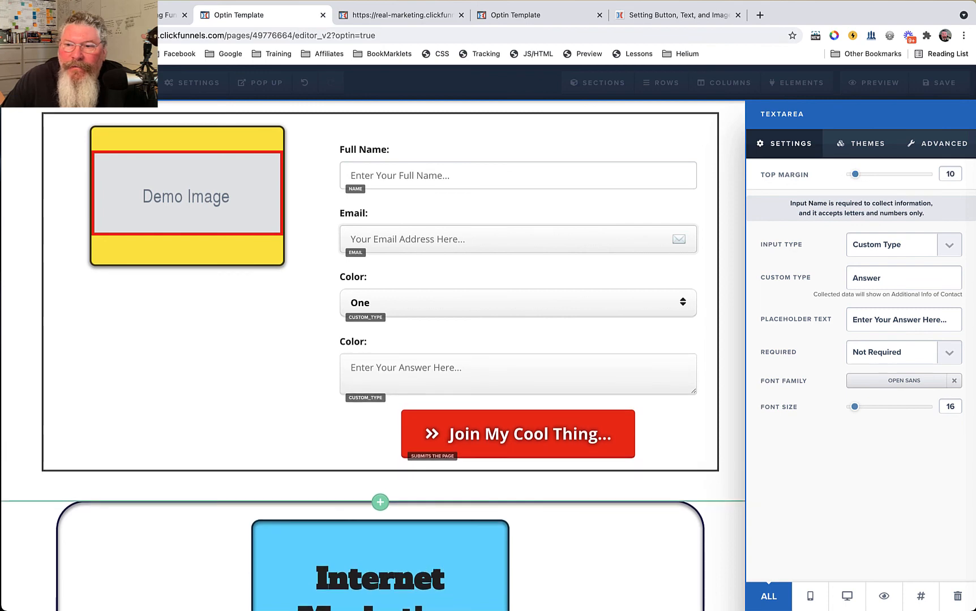
left_click(487, 342)
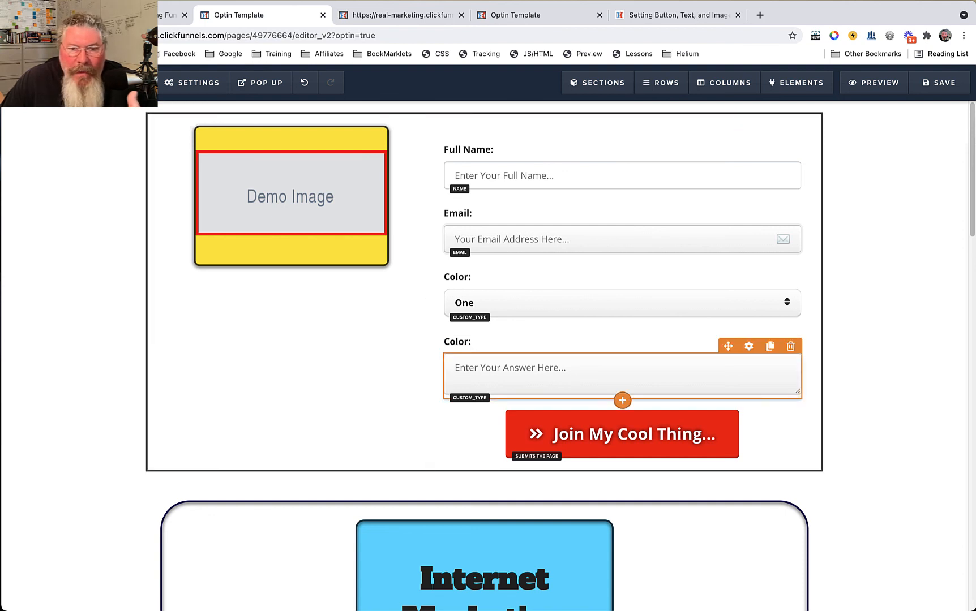
Save the page, close the order form page, and reload the opt-in page preview
left_click(940, 83)
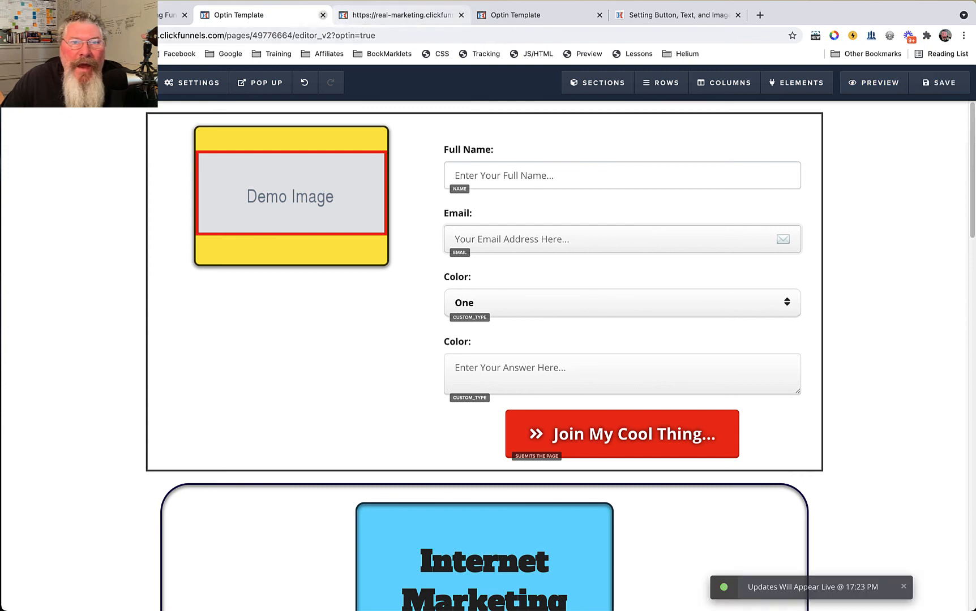
left_click(374, 15)
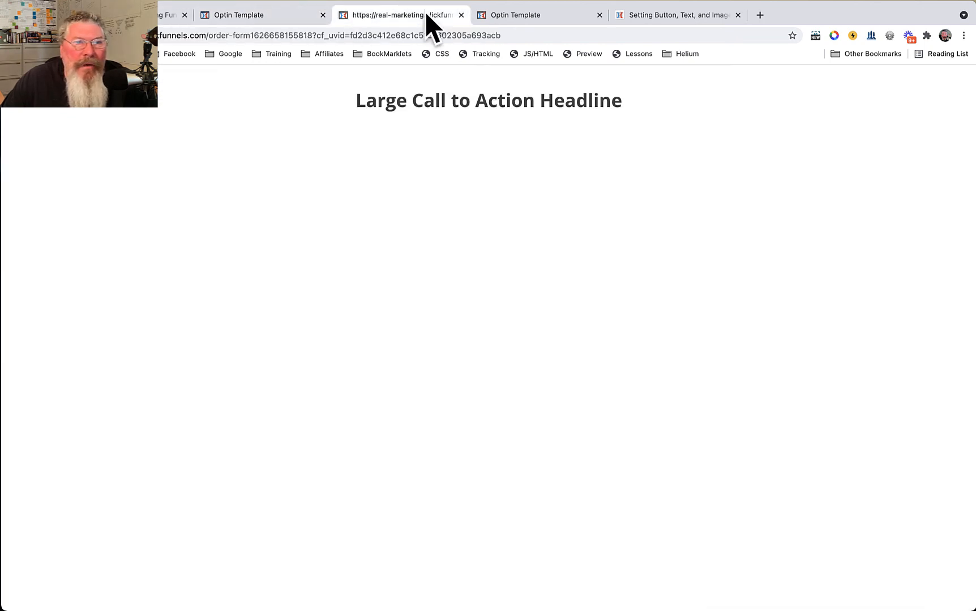
left_click(461, 15)
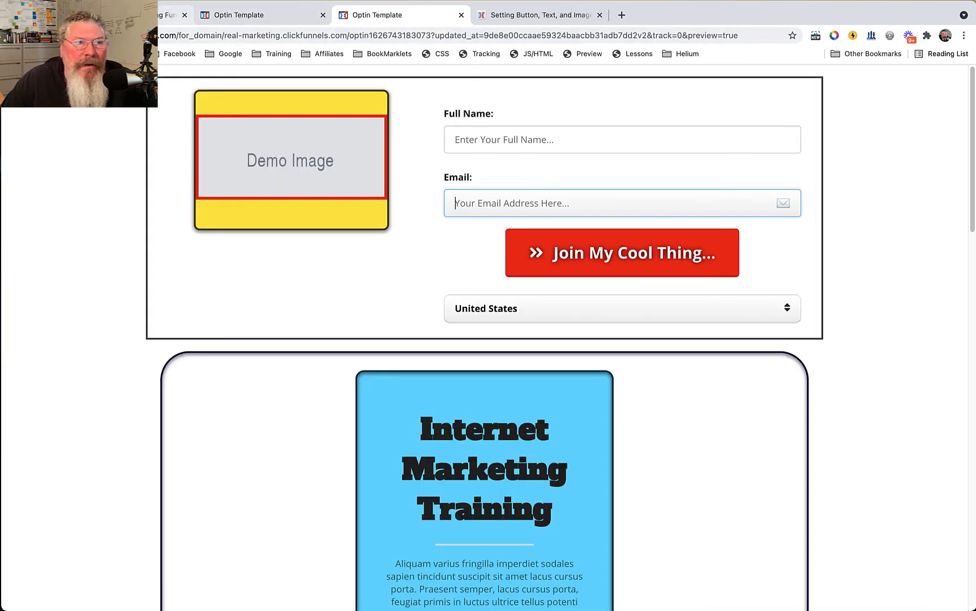
left_click(50, 35)
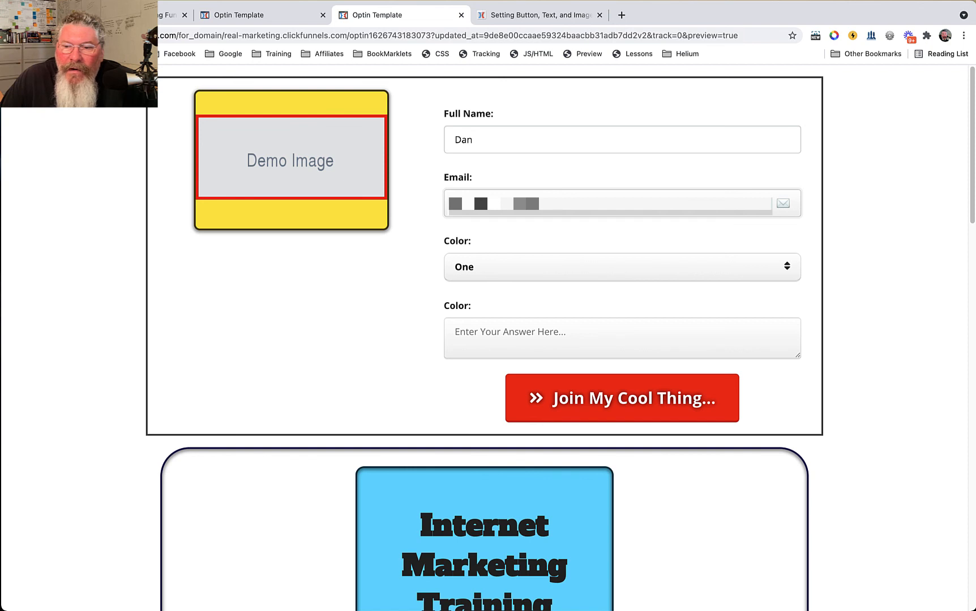
Test the answer text area in the preview by stretching it taller and filling it with random sample text
left_click_drag(798, 356, 798, 415)
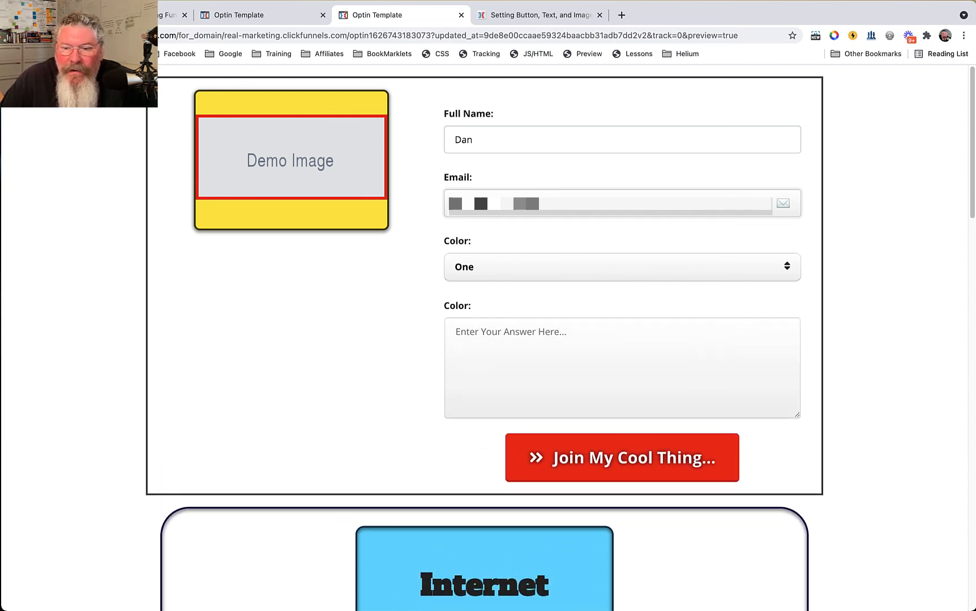
left_click_drag(797, 416, 795, 444)
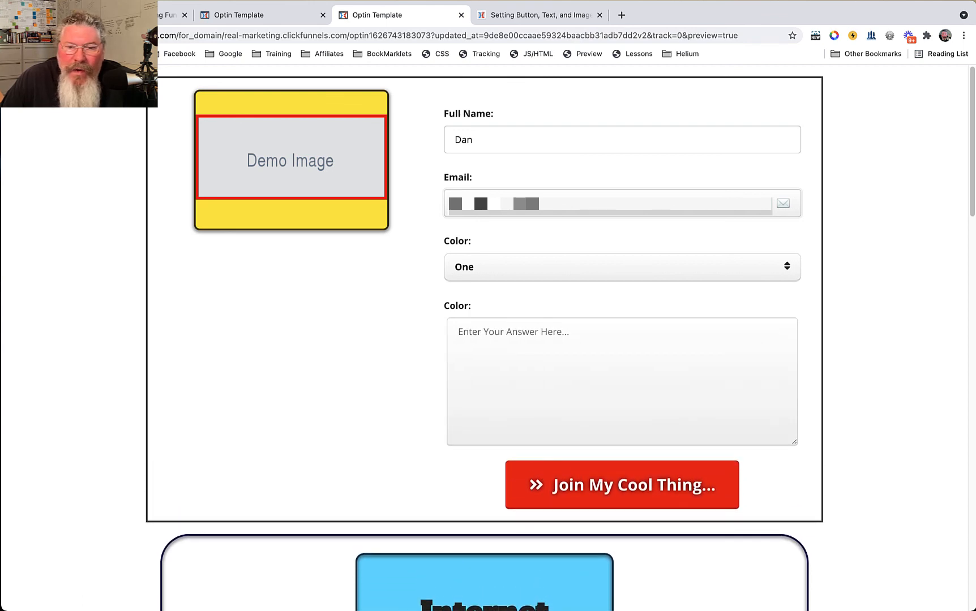
left_click(512, 339)
type(";lkasd l;aksd f;lkas f;la")
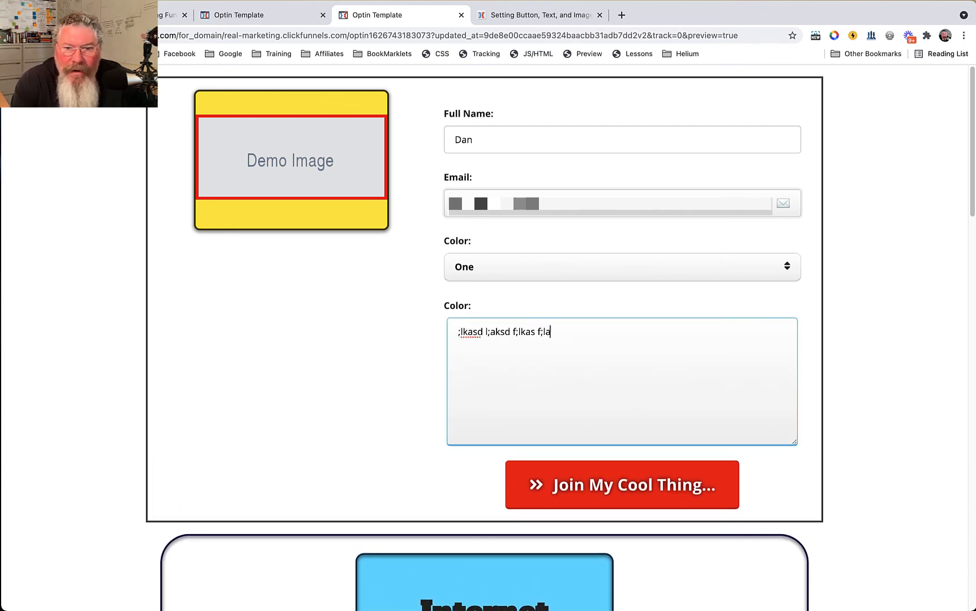
type("sd f;lasj ;lfkas l;fk")
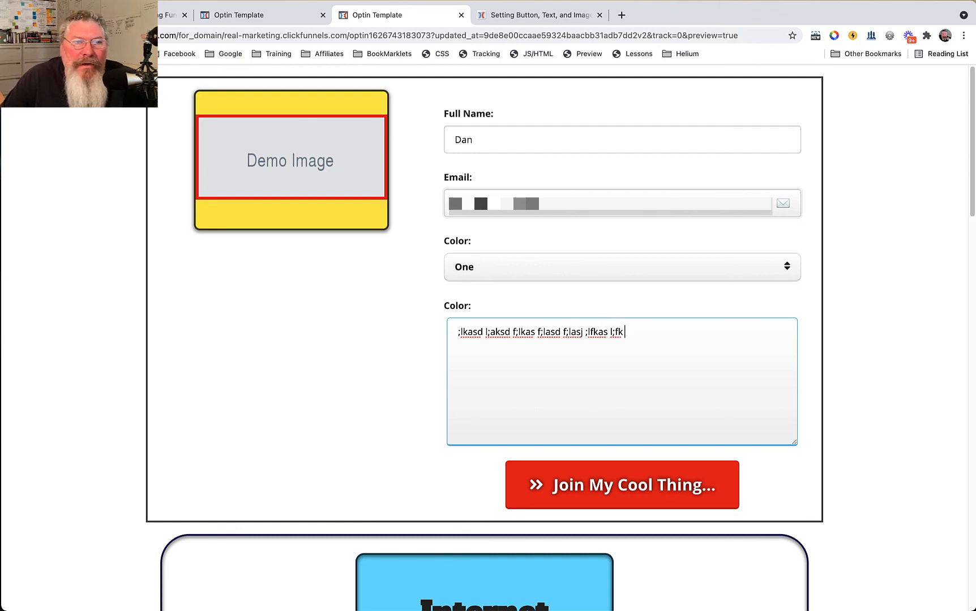
Return to the page editor and add a Checkbox Headline form element below the red submit button
left_click(262, 15)
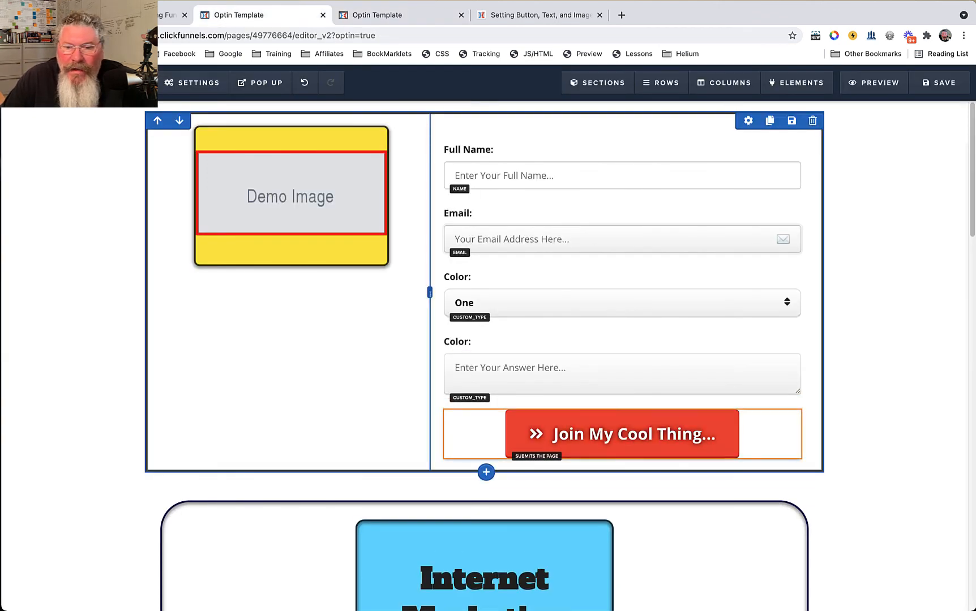
left_click(623, 434)
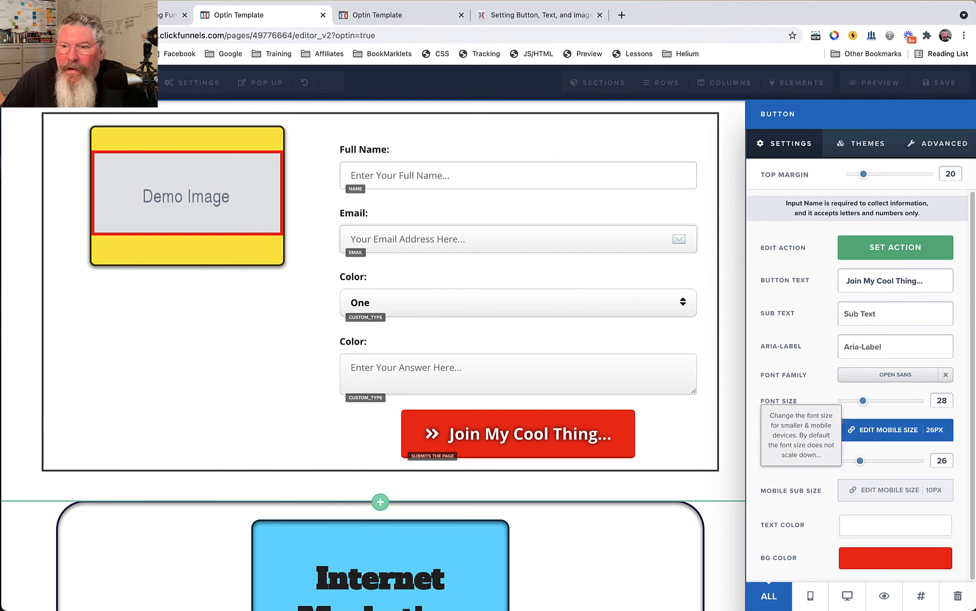
left_click(615, 444)
left_click(623, 459)
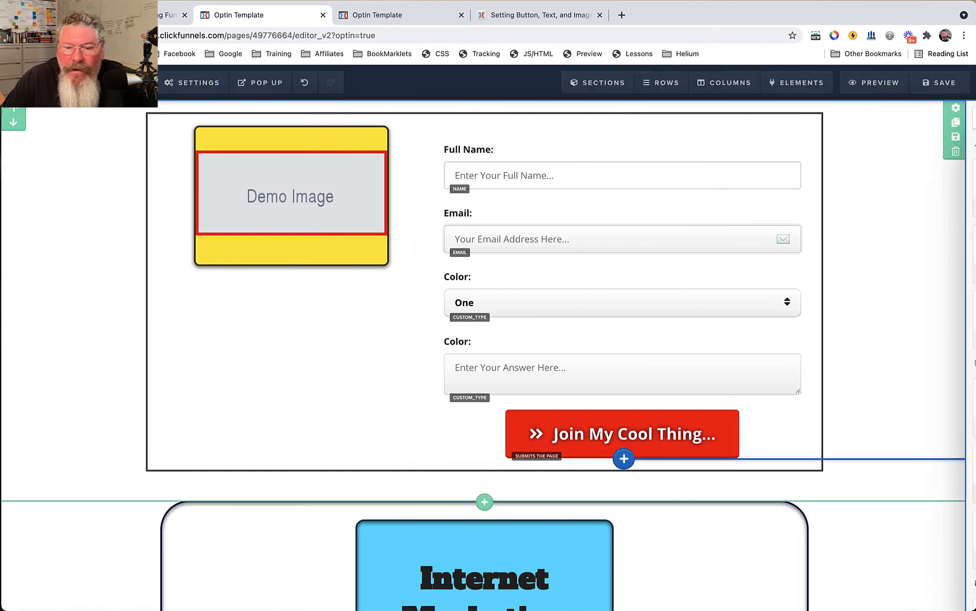
scroll(798, 340, "down", 5)
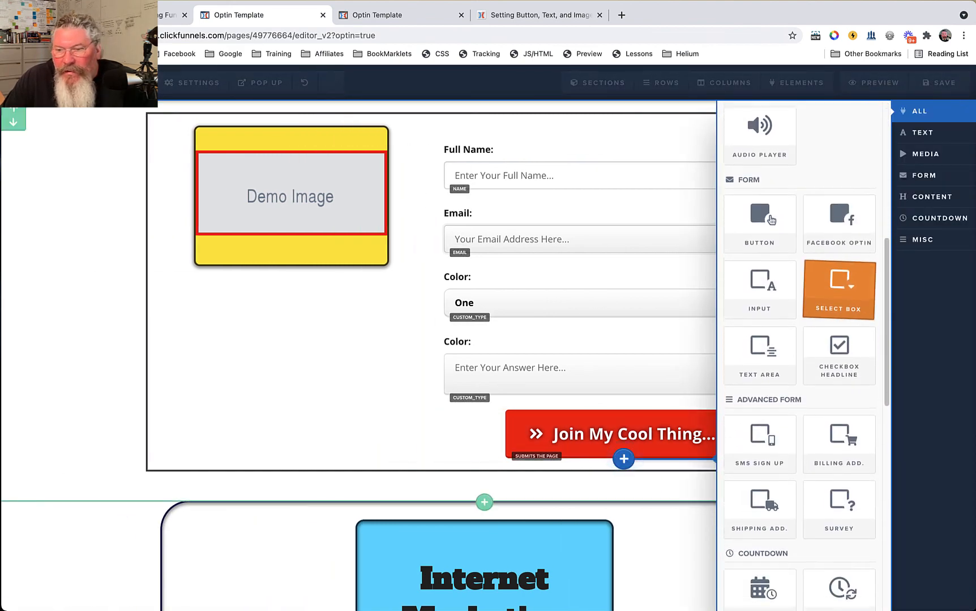
left_click(840, 353)
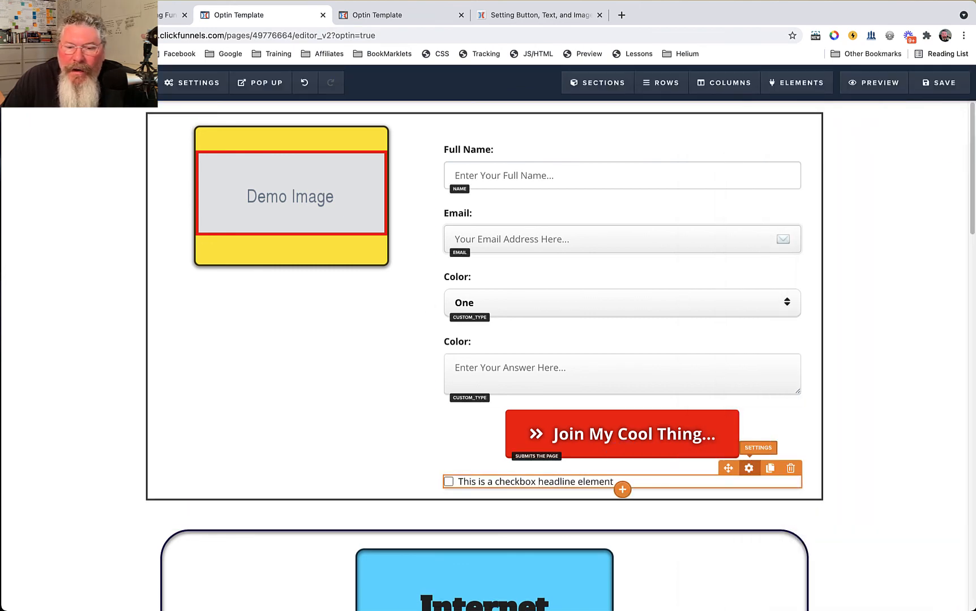
Review the checkbox headline's requirement options, keep it set to Required, and close its settings
left_click(749, 468)
left_click(895, 245)
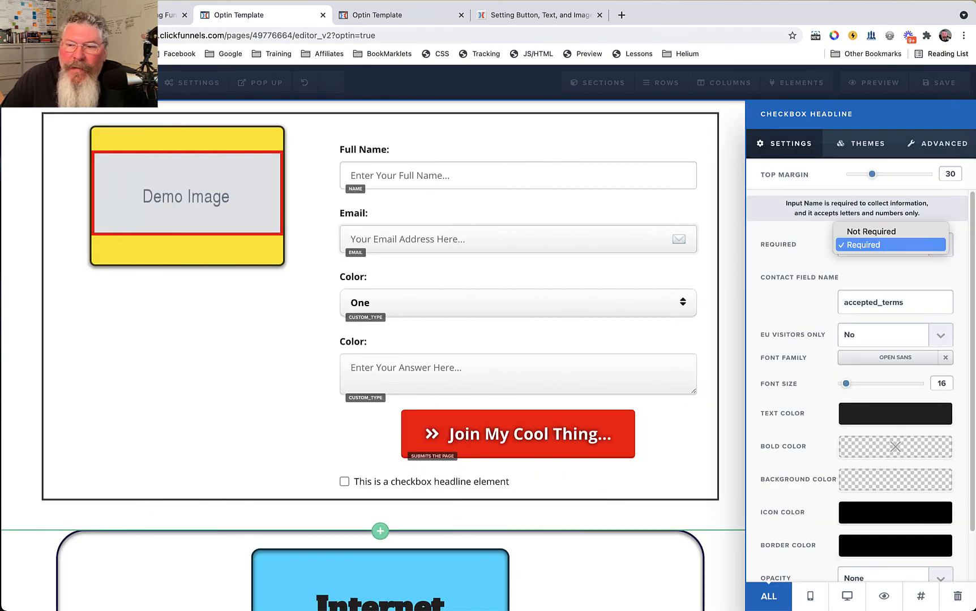
left_click(891, 245)
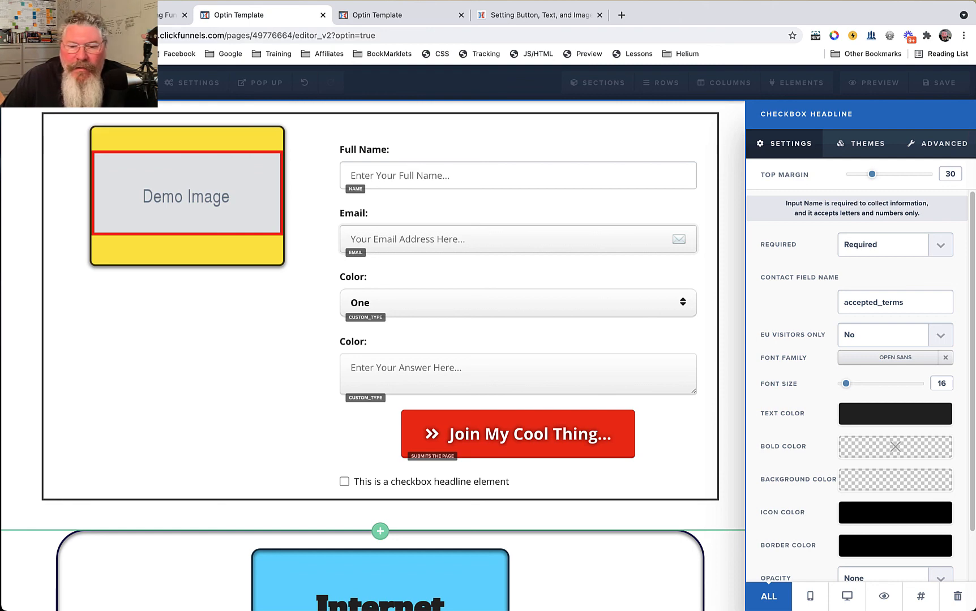
left_click(622, 483)
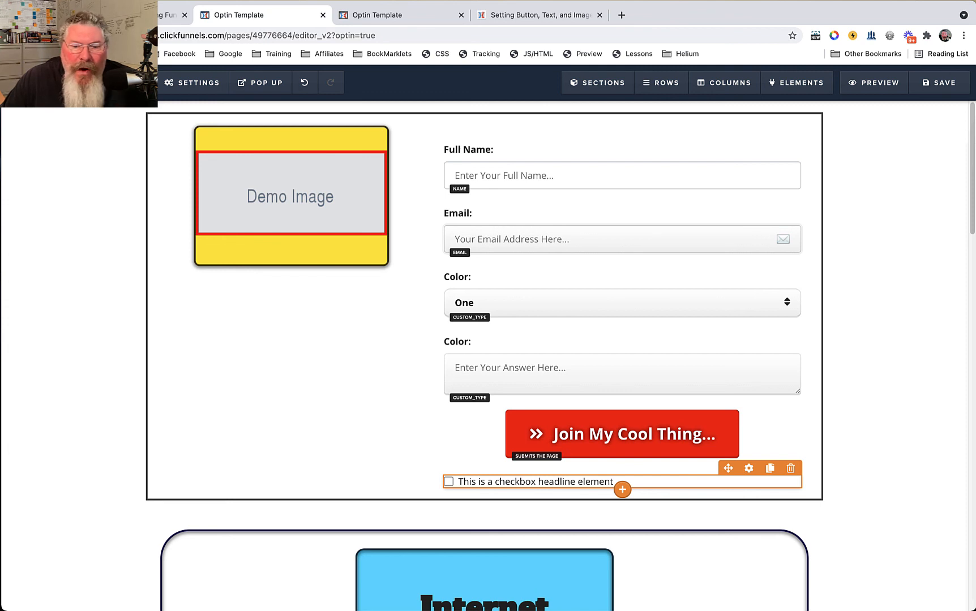
Replace the word "checkbox" in the checkbox headline's text with "privacy policy"
double_click(515, 481)
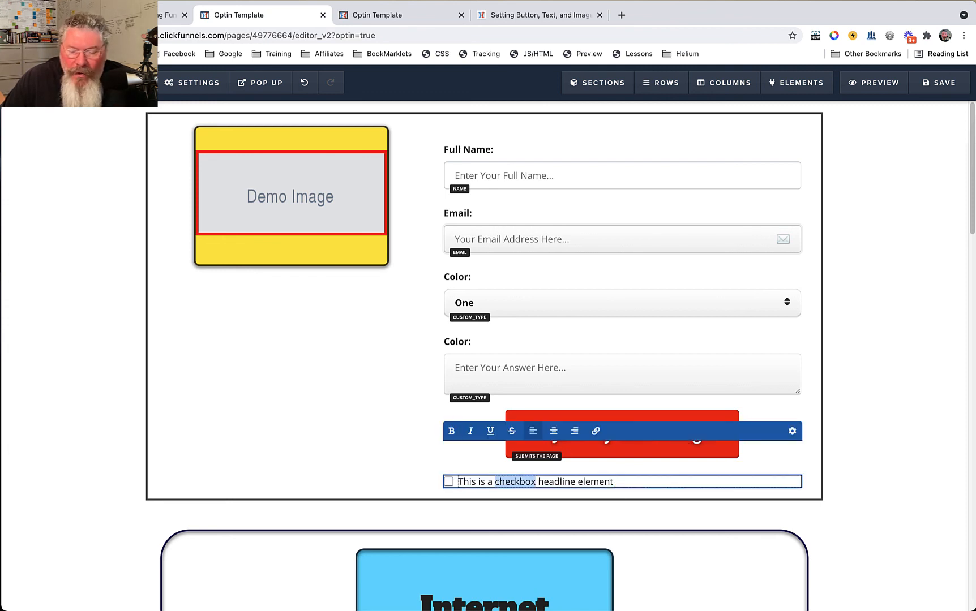
type("priva")
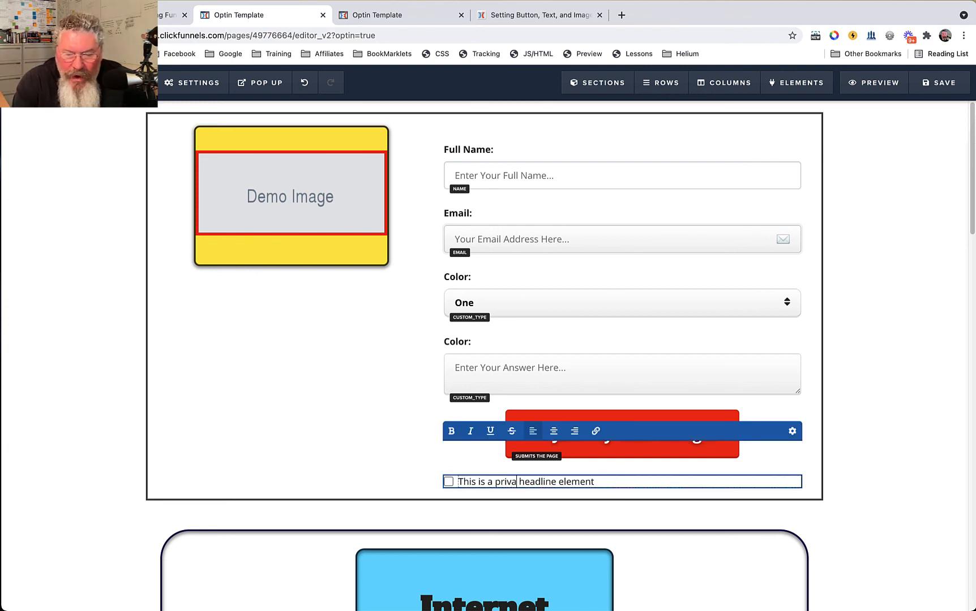
type("c")
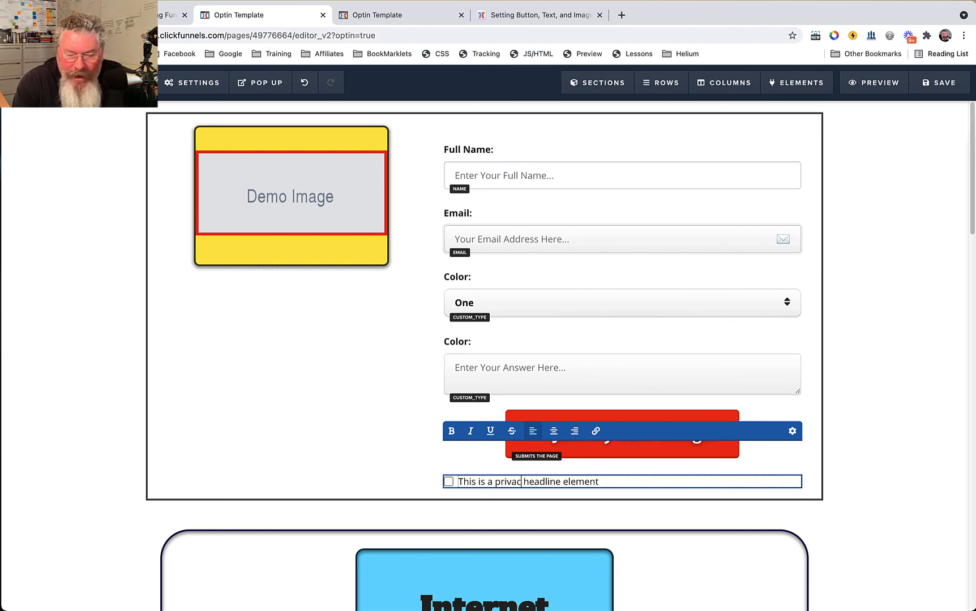
type("y policy")
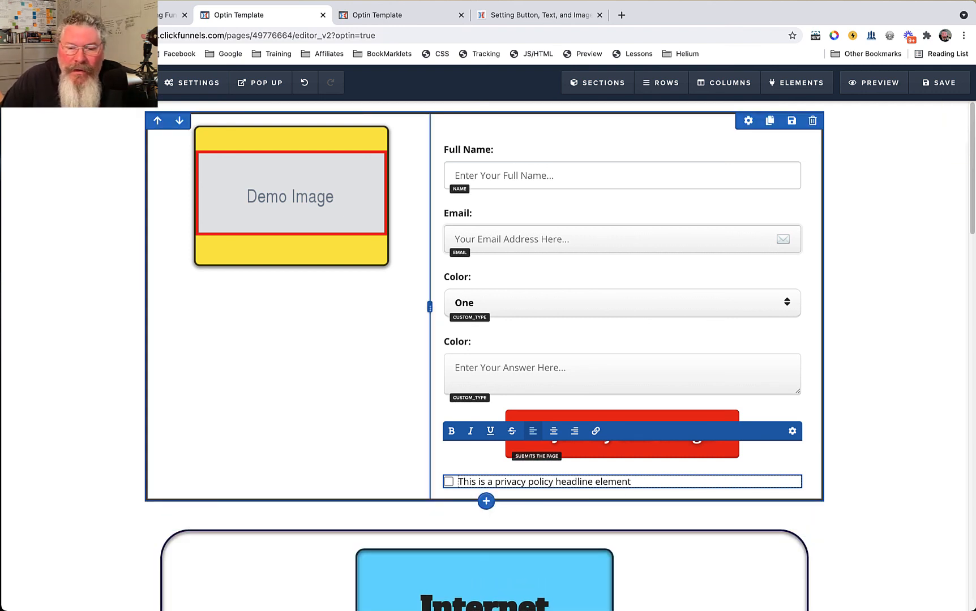
Open the privacy policy checkbox's settings, check its contact field name, and try the EU visitors only option before restoring it to No
left_click_drag(556, 482, 623, 481)
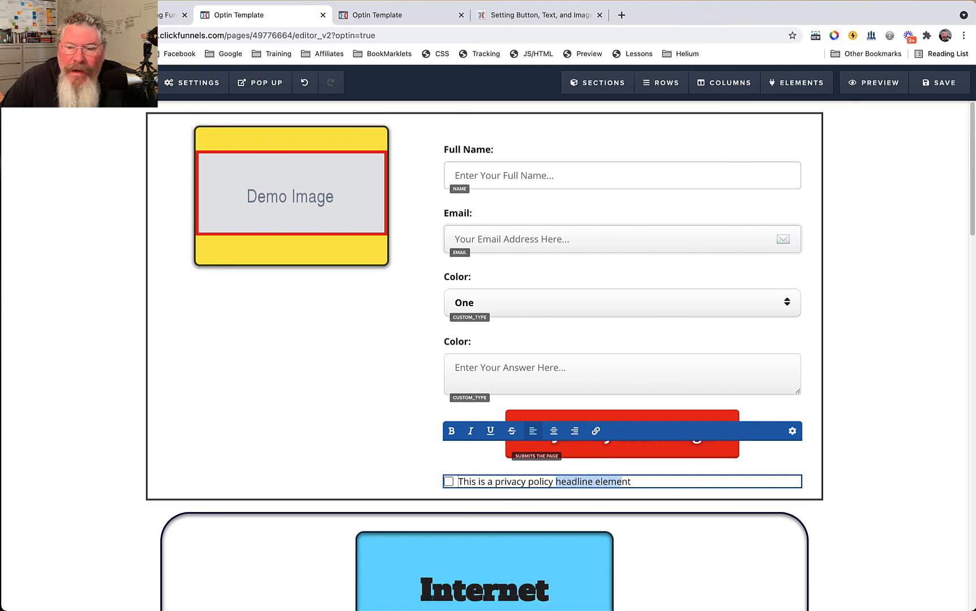
left_click(792, 431)
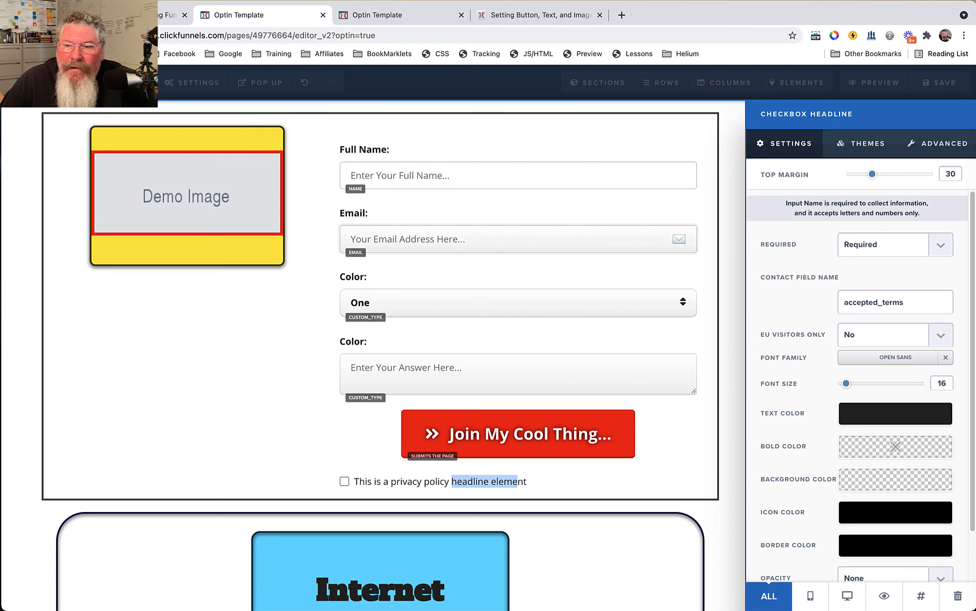
left_click_drag(906, 303, 842, 303)
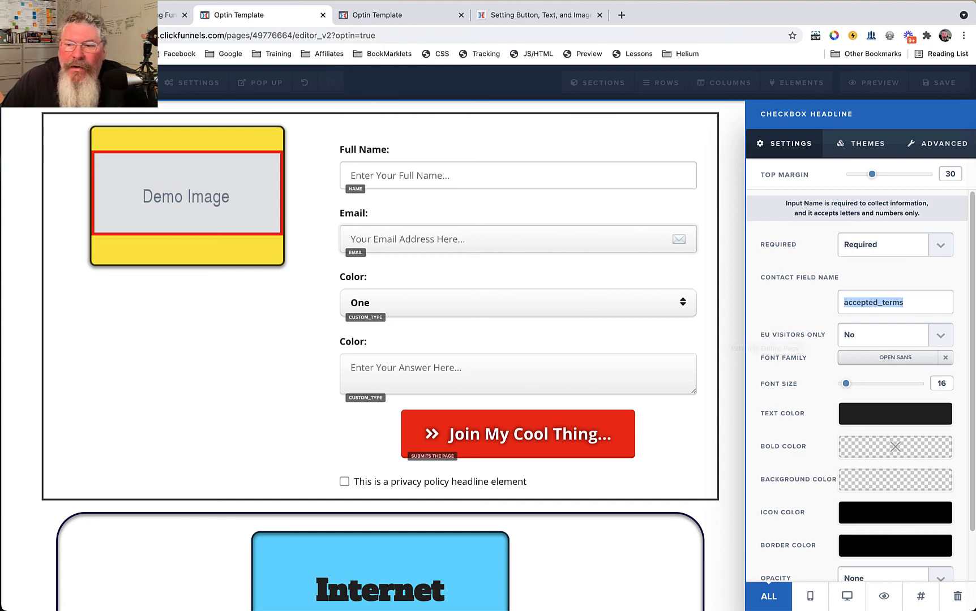
left_click(884, 335)
left_click(853, 348)
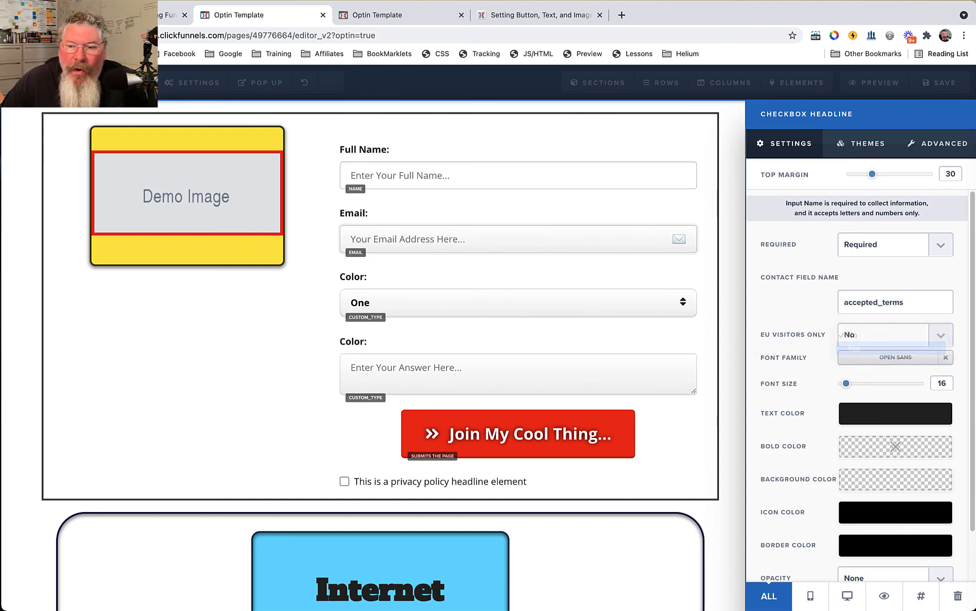
left_click(883, 335)
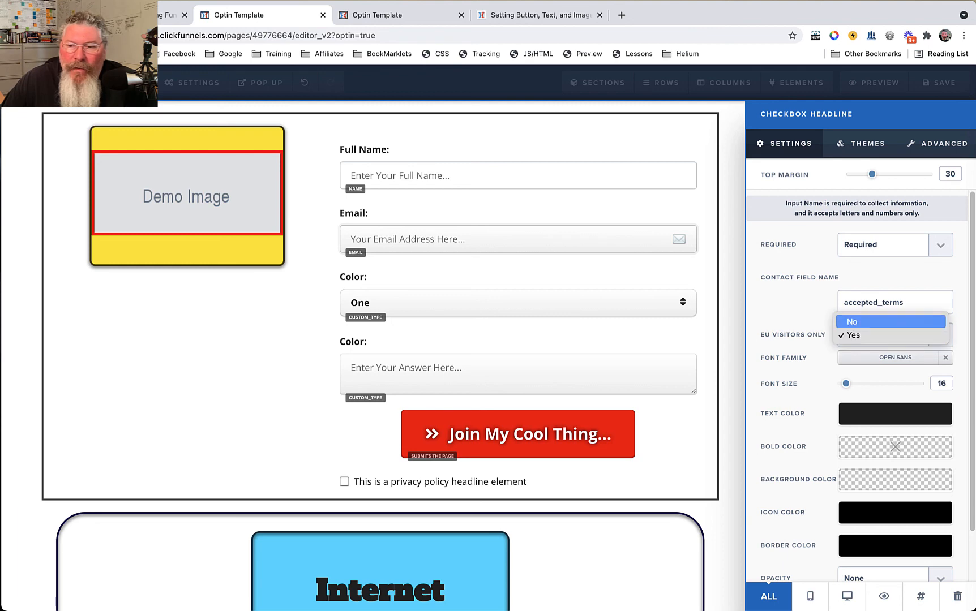
left_click(872, 322)
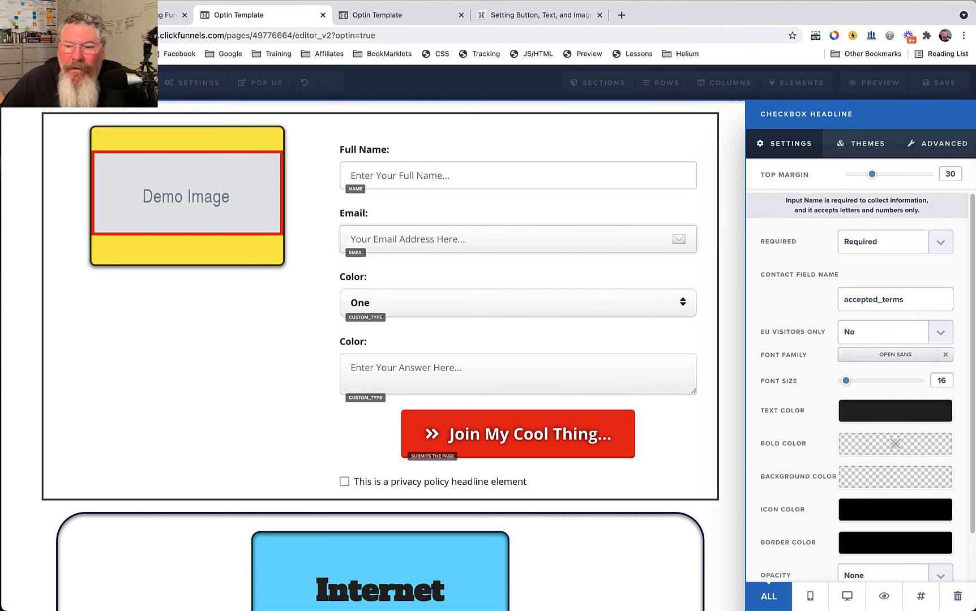
Give the checkbox headline a yellow #ffe300 background and set its bold color to the near-black conversion color
scroll(861, 385, "down", 2)
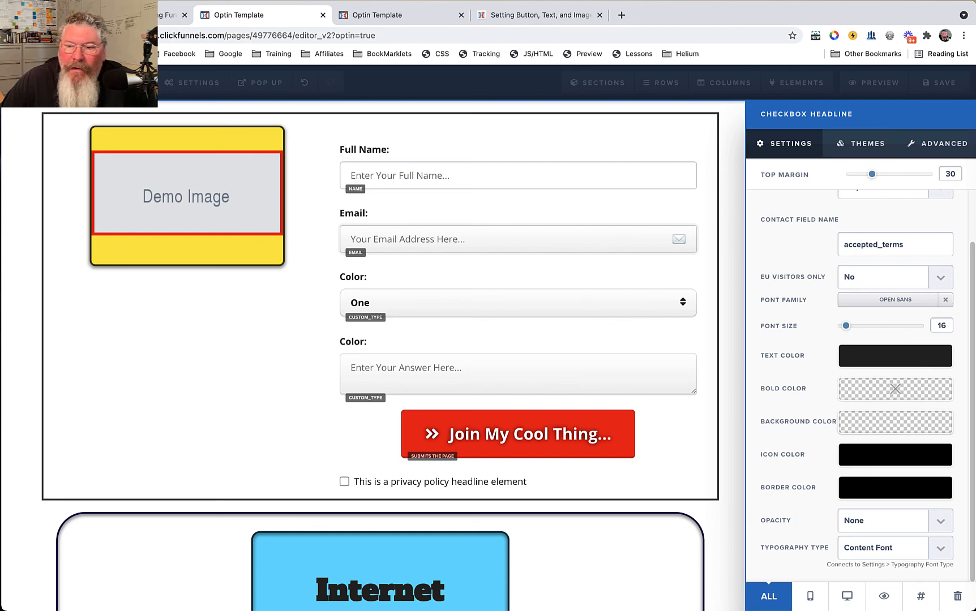
left_click(896, 423)
left_click(821, 479)
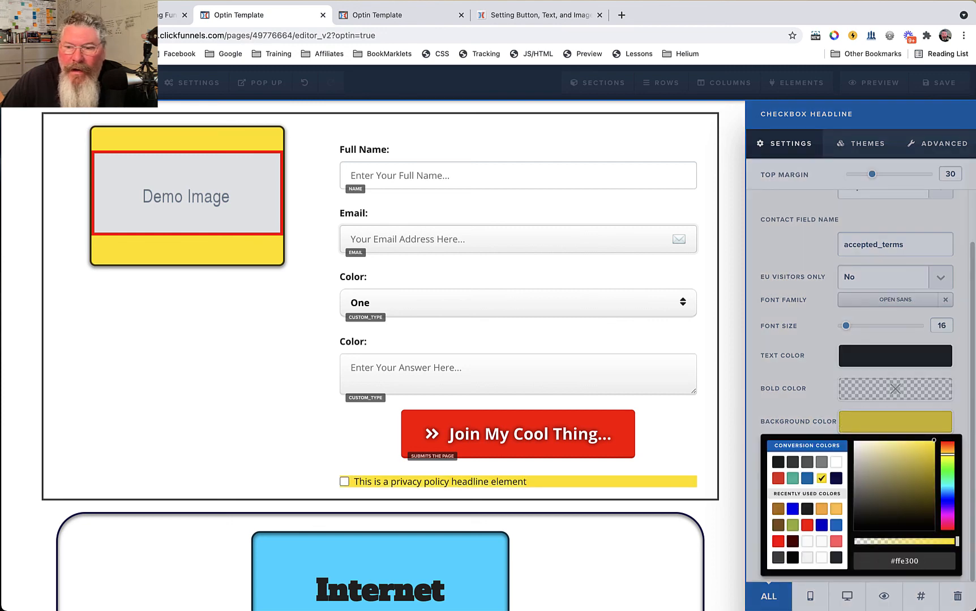
left_click(895, 389)
left_click(895, 390)
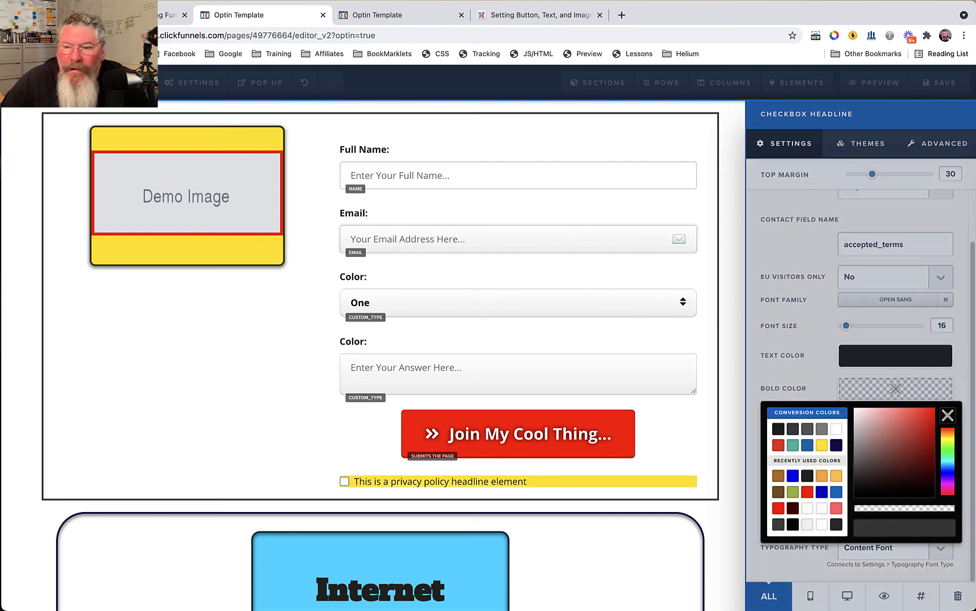
left_click(778, 429)
left_click(883, 390)
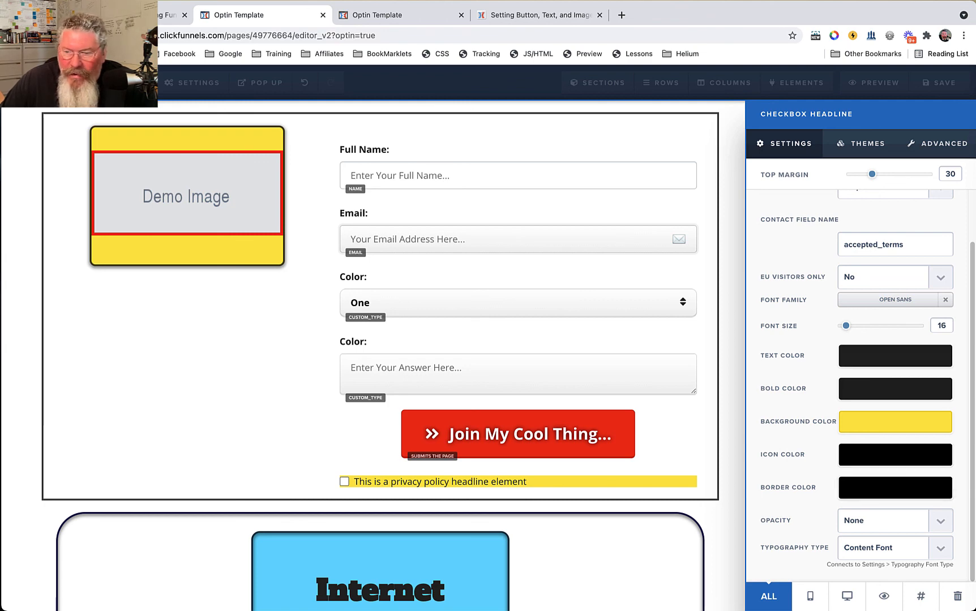
Review the checkbox headline's typography type options, keeping Content Font, and check its available themes
left_click(883, 548)
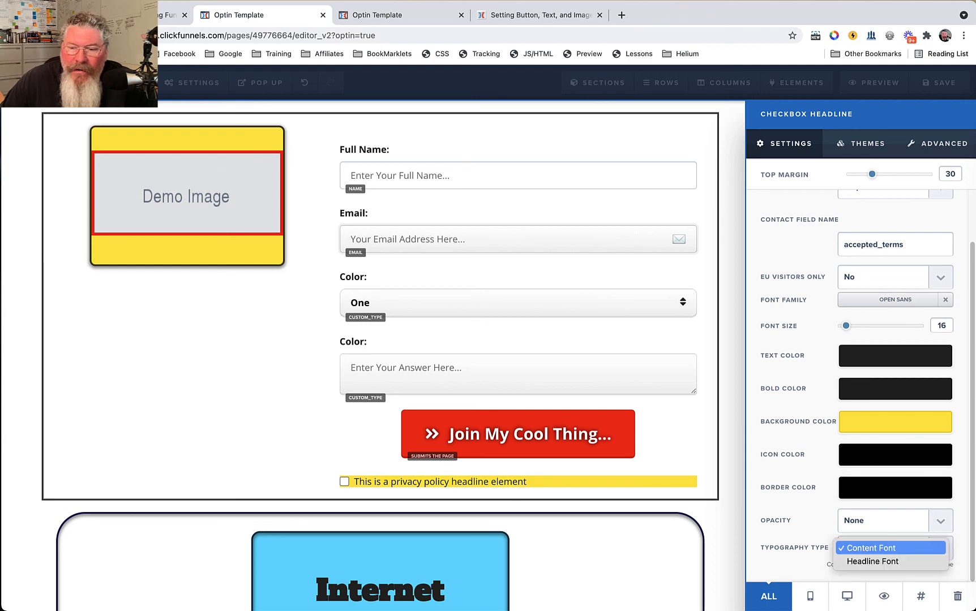
left_click(884, 548)
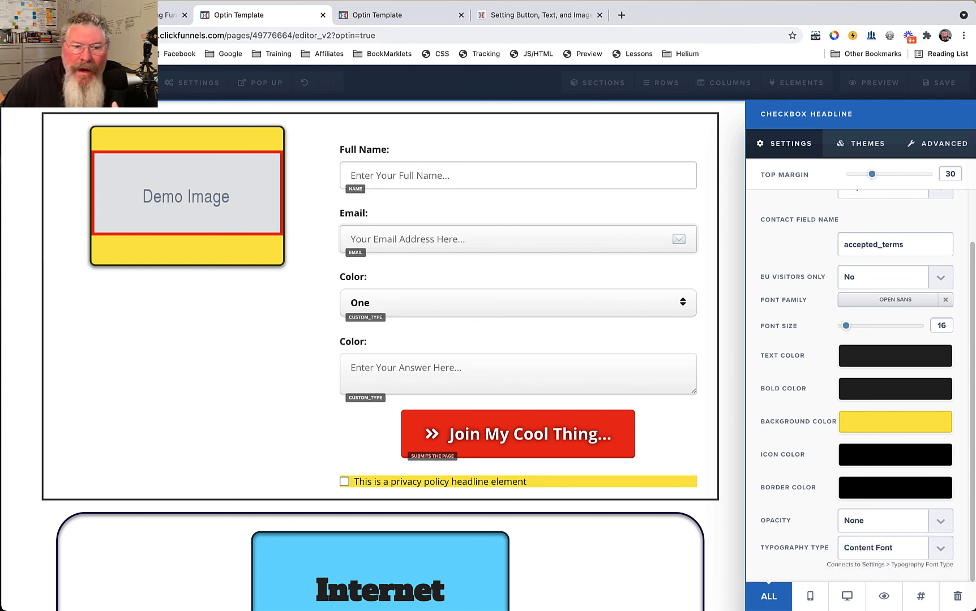
left_click(861, 143)
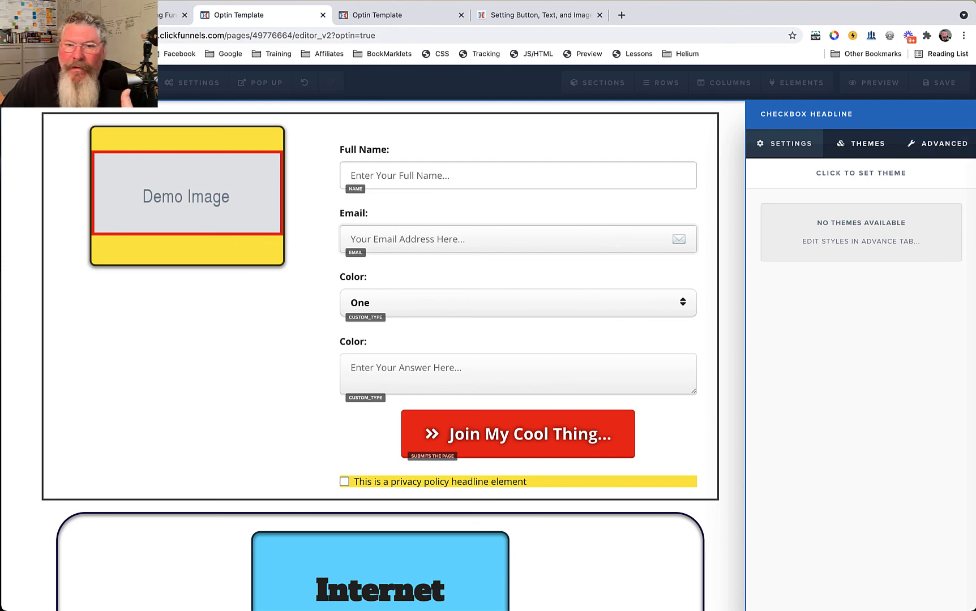
Set the checkbox headline's line height to 1.5em and review its text transform, letter spacing and text shadow options without changing them
left_click(937, 143)
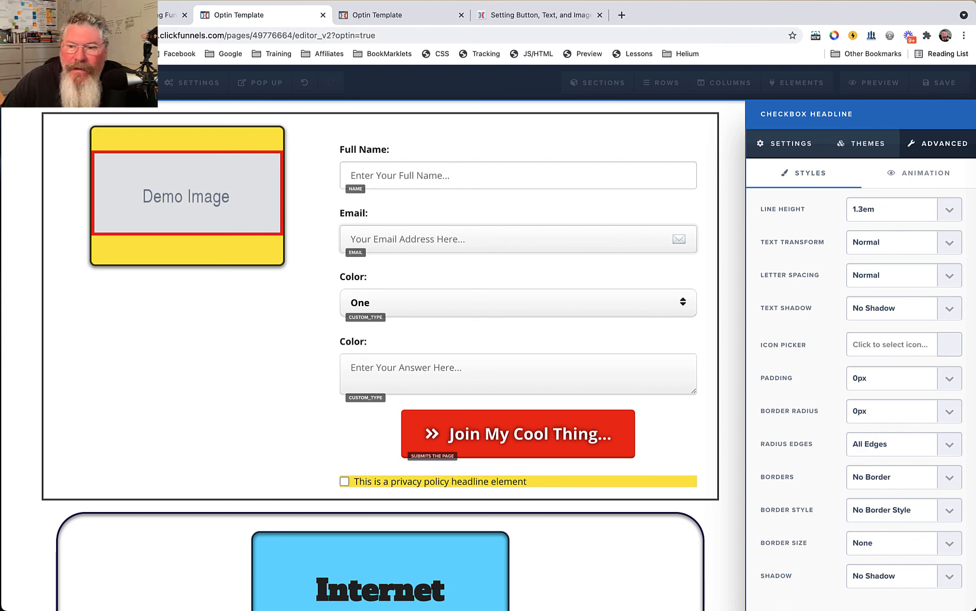
left_click(904, 210)
left_click(894, 236)
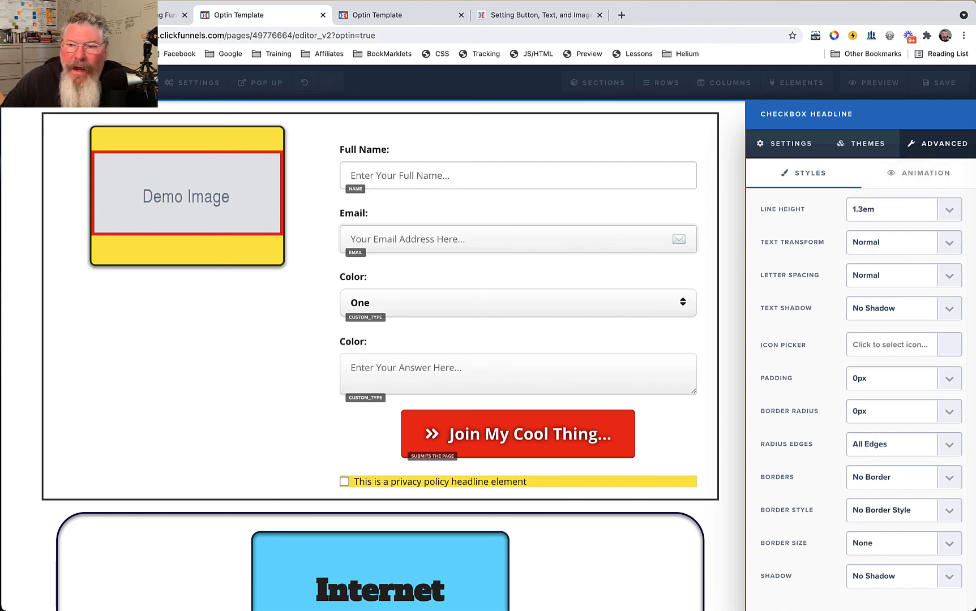
left_click(892, 242)
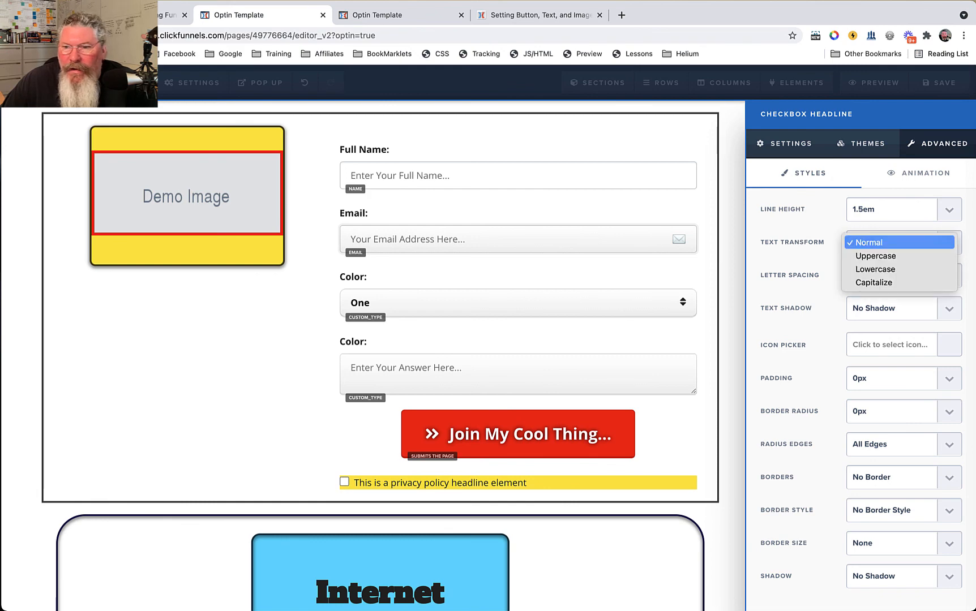
left_click(891, 242)
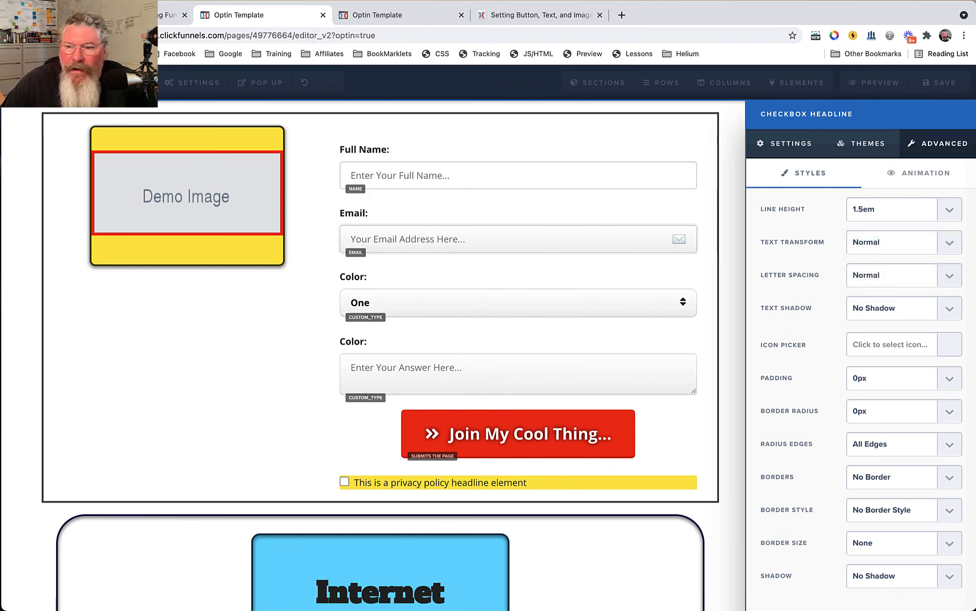
left_click(891, 276)
left_click(892, 275)
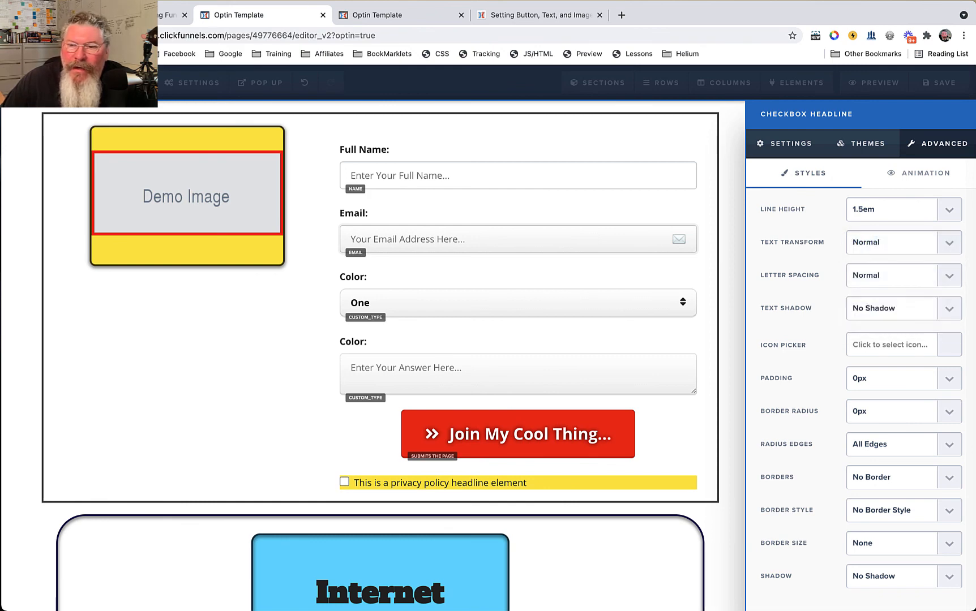
left_click(892, 308)
left_click(892, 308)
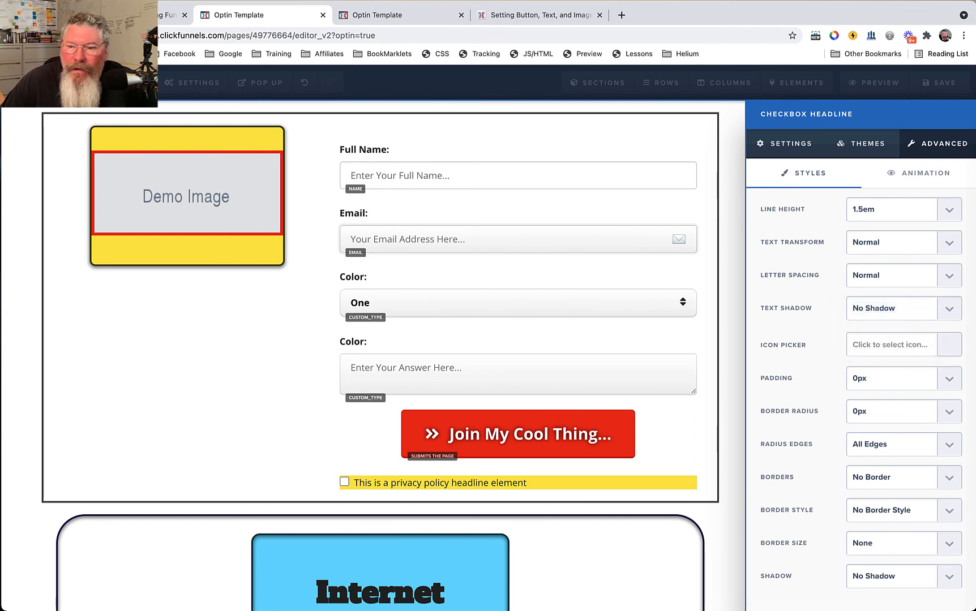
Try the accessible wheelchair icon in front of the checkbox headline's text
left_click(891, 345)
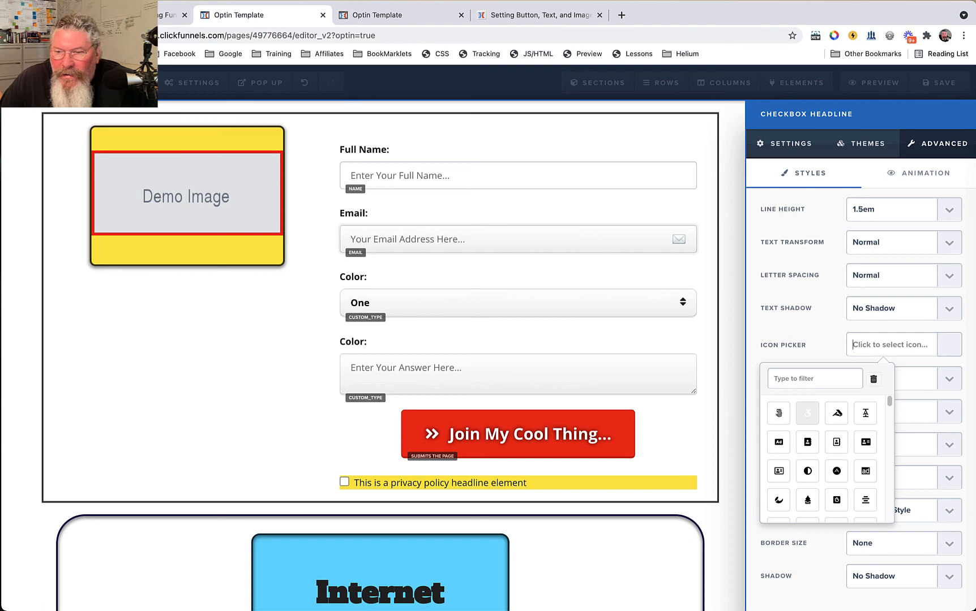
left_click(808, 413)
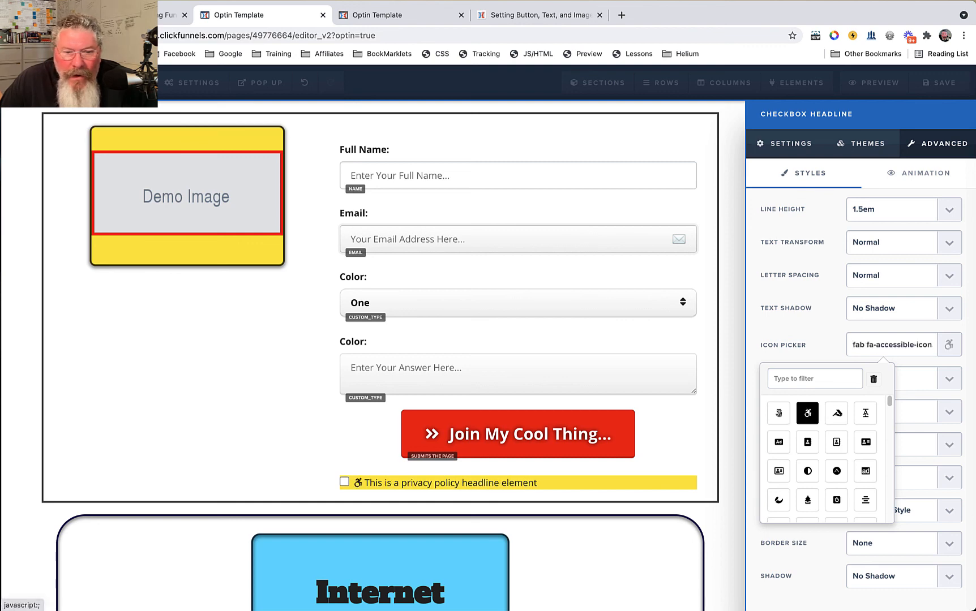
left_click(807, 334)
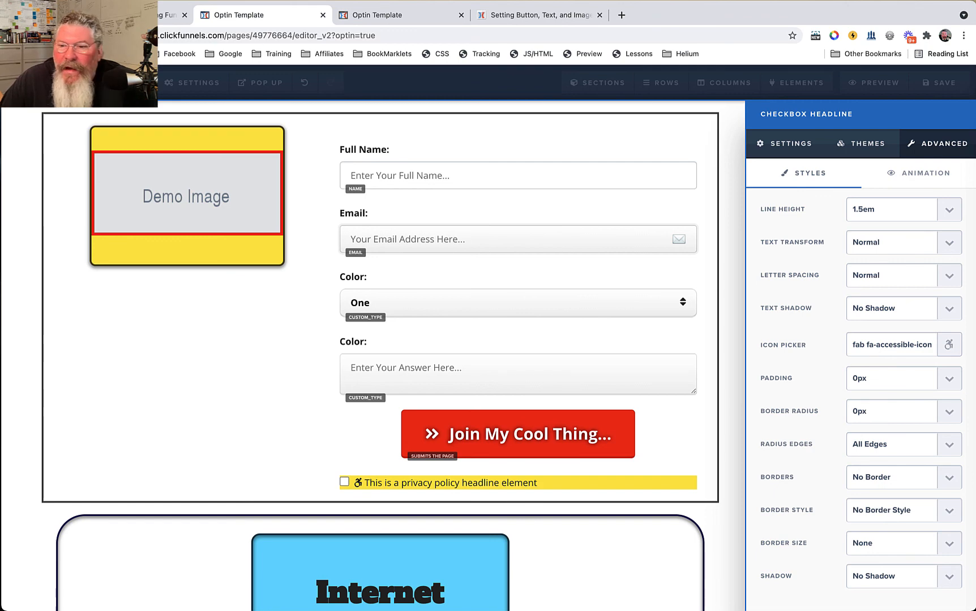
Search the icons for "warning" and assign the skull-crossbones icon to the checkbox headline
left_click(949, 344)
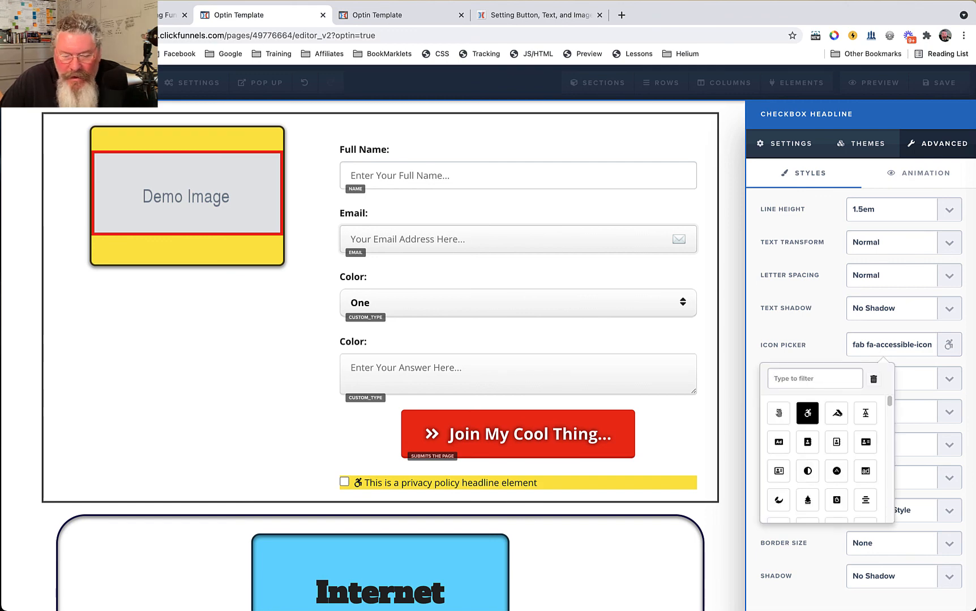
type("warning")
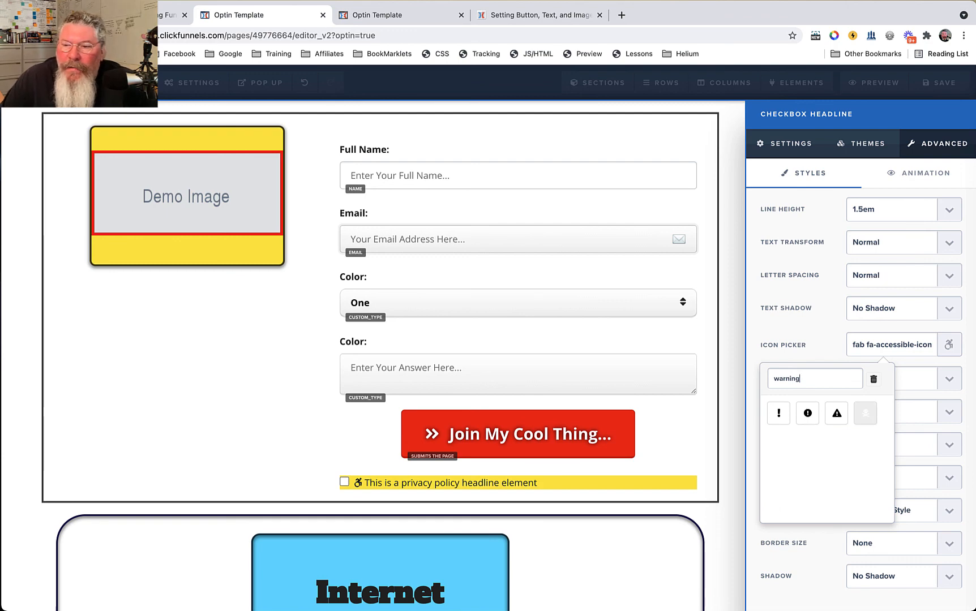
left_click(865, 414)
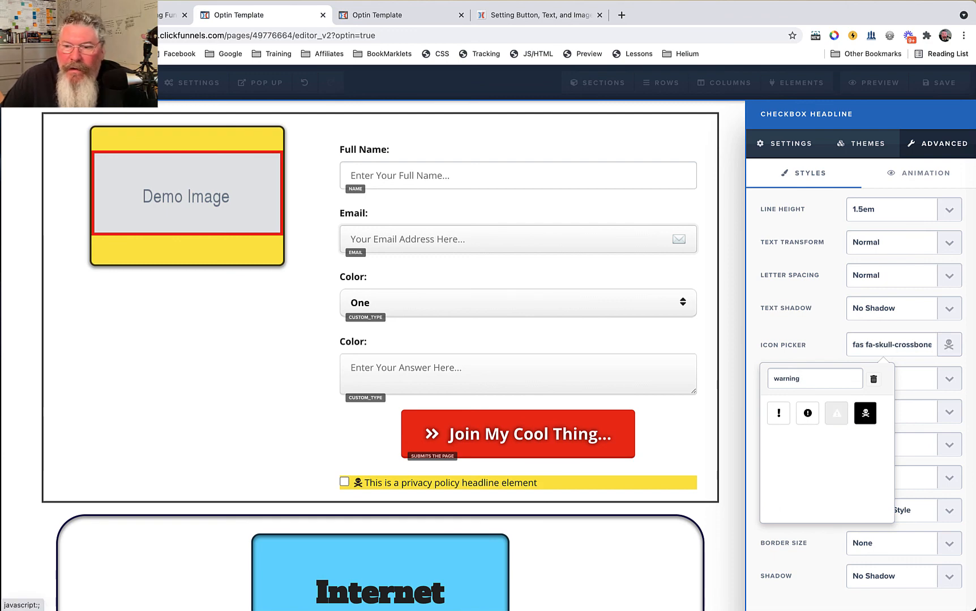
left_click(810, 345)
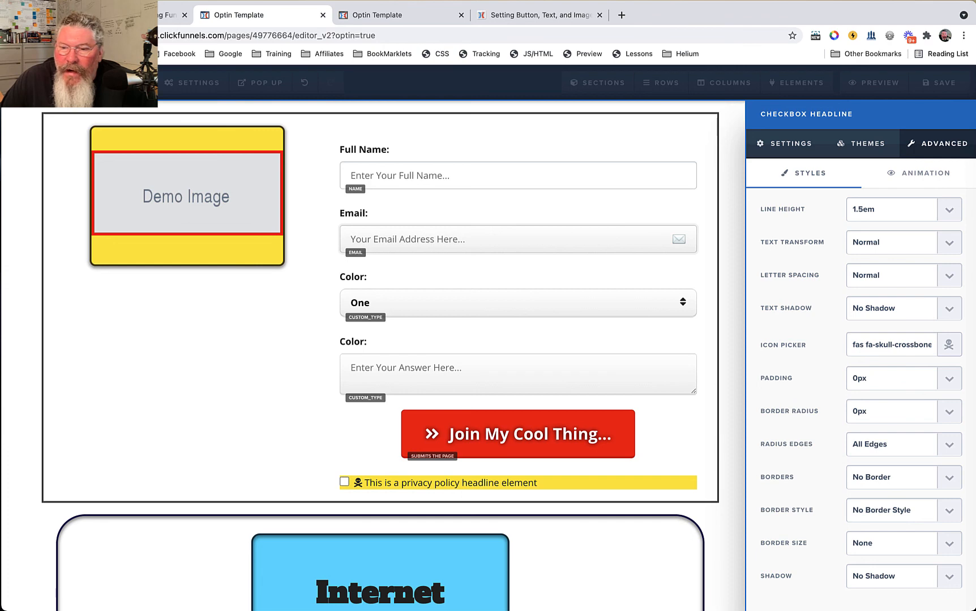
Set the checkbox headline's padding to 10px and its shadow to 40 Percent Drop Shadow
left_click(892, 378)
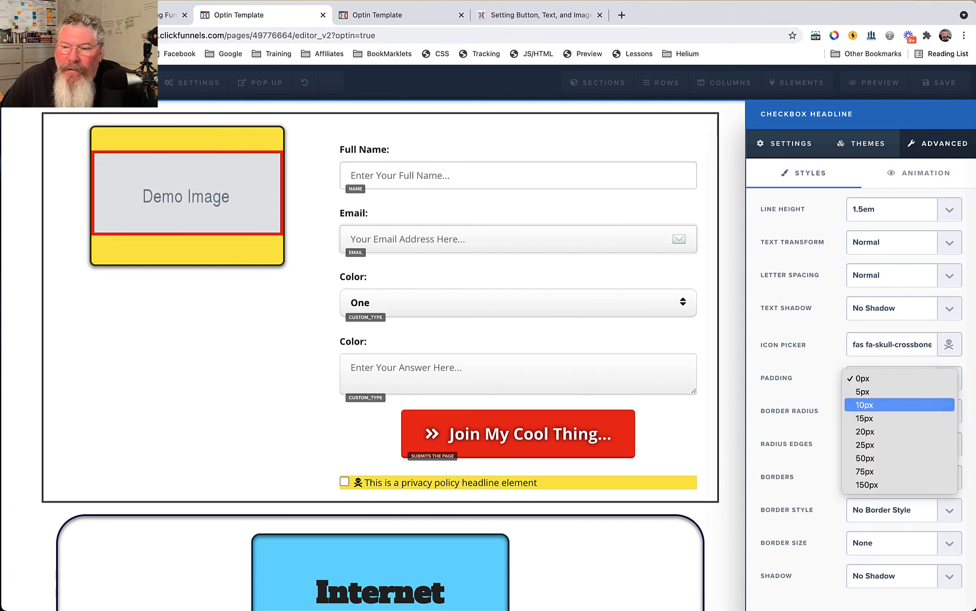
left_click(884, 405)
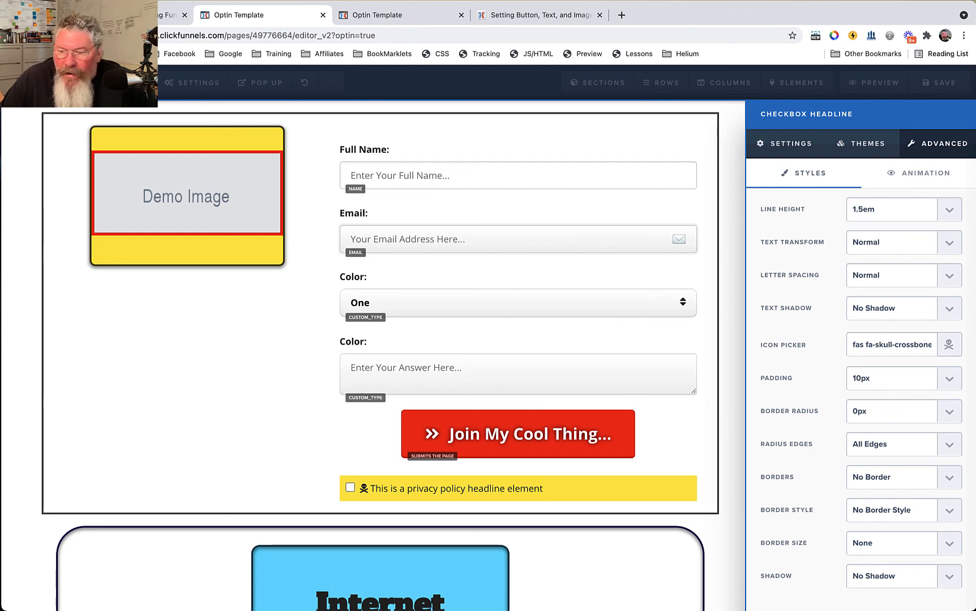
left_click(904, 577)
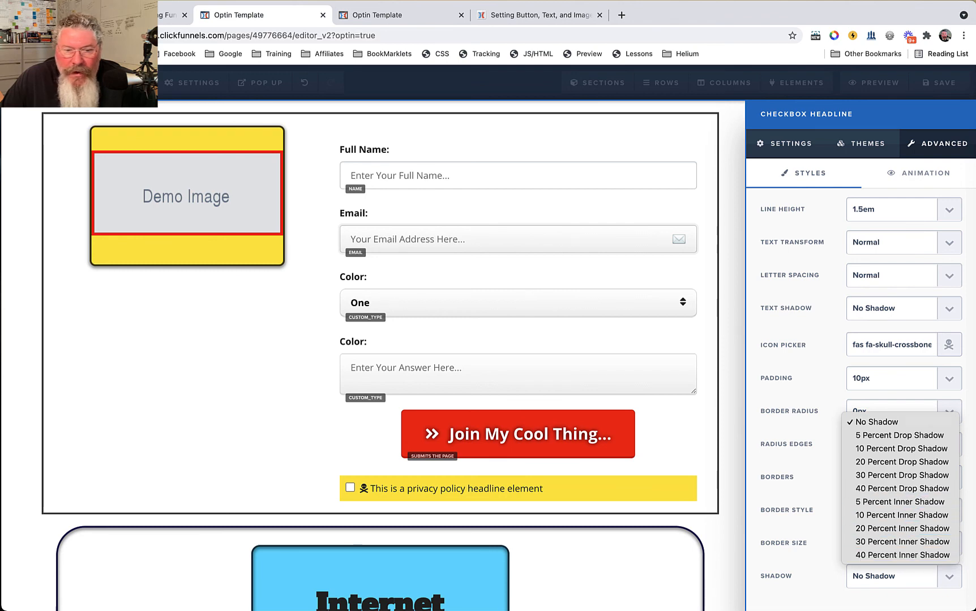
left_click(902, 489)
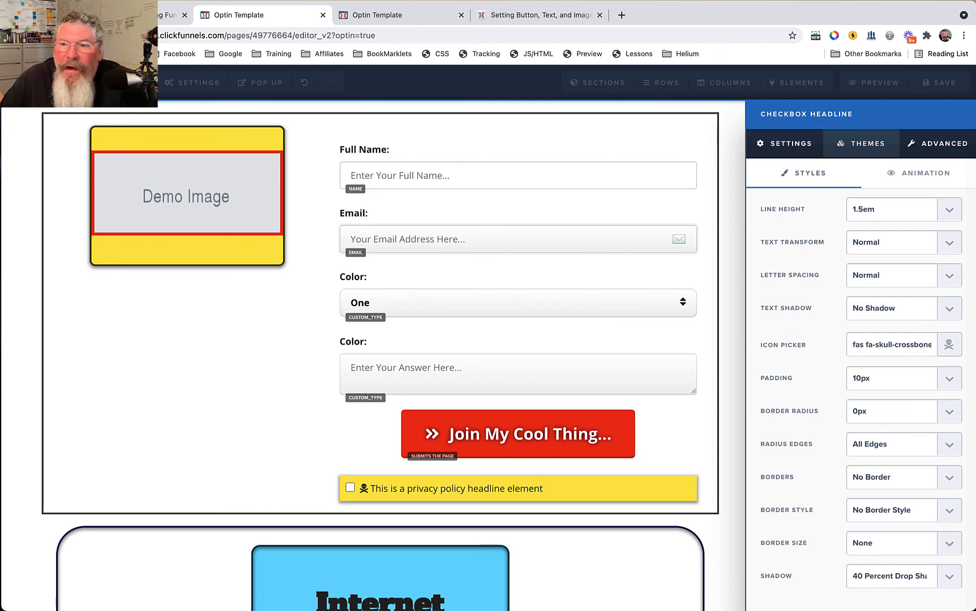
Set the checkbox headline's font size to 20, close its settings, and save the page
left_click(785, 143)
left_click_drag(846, 350, 851, 349)
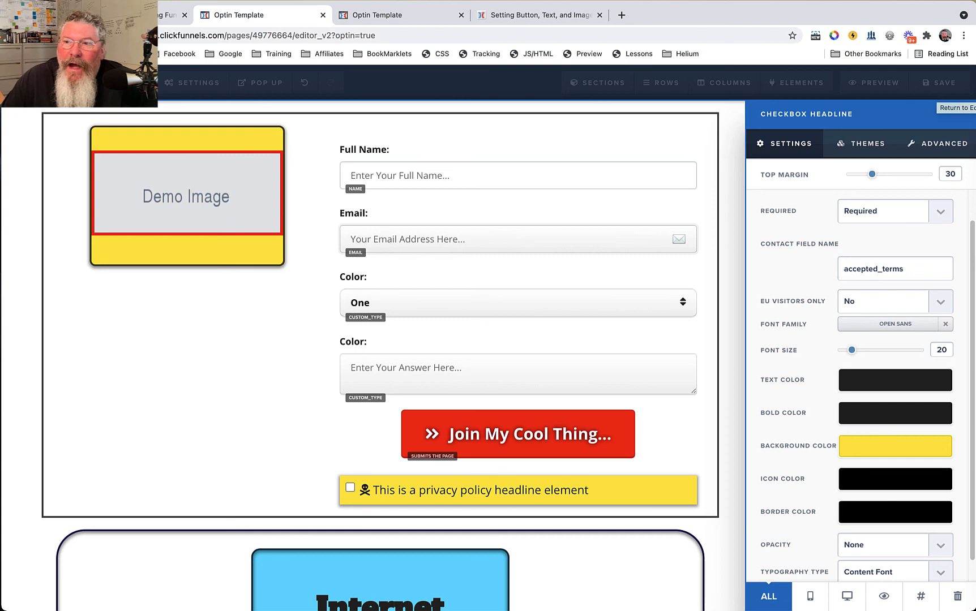
left_click(957, 108)
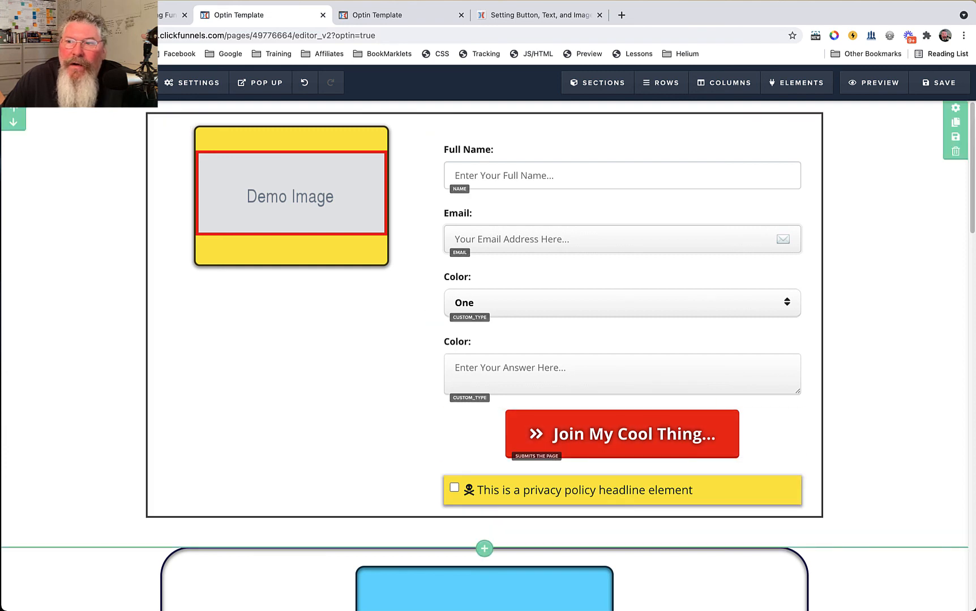
left_click(940, 83)
Preview the page and test submitting the form with the privacy policy checkbox unticked, then ticked
left_click(873, 82)
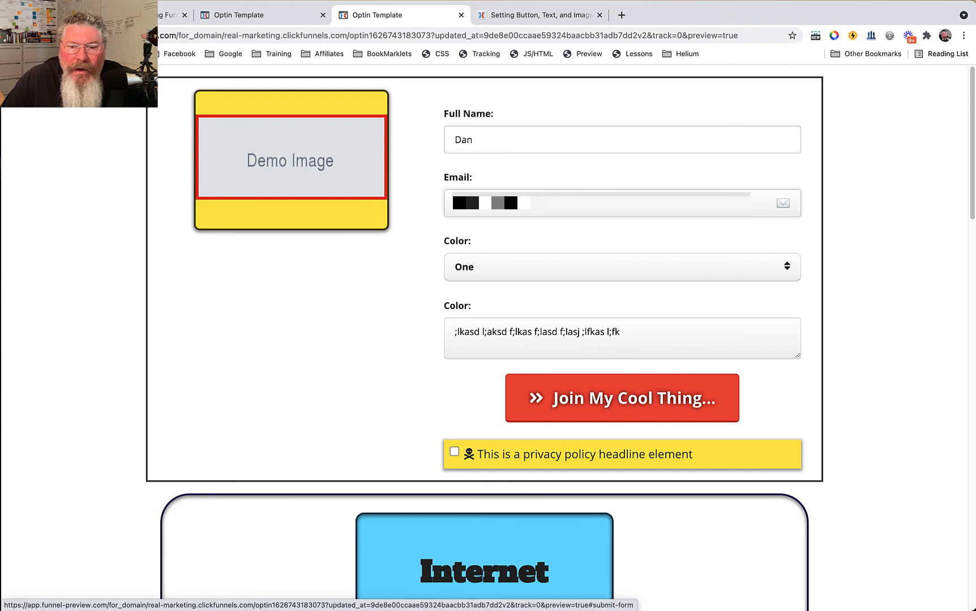
left_click(623, 398)
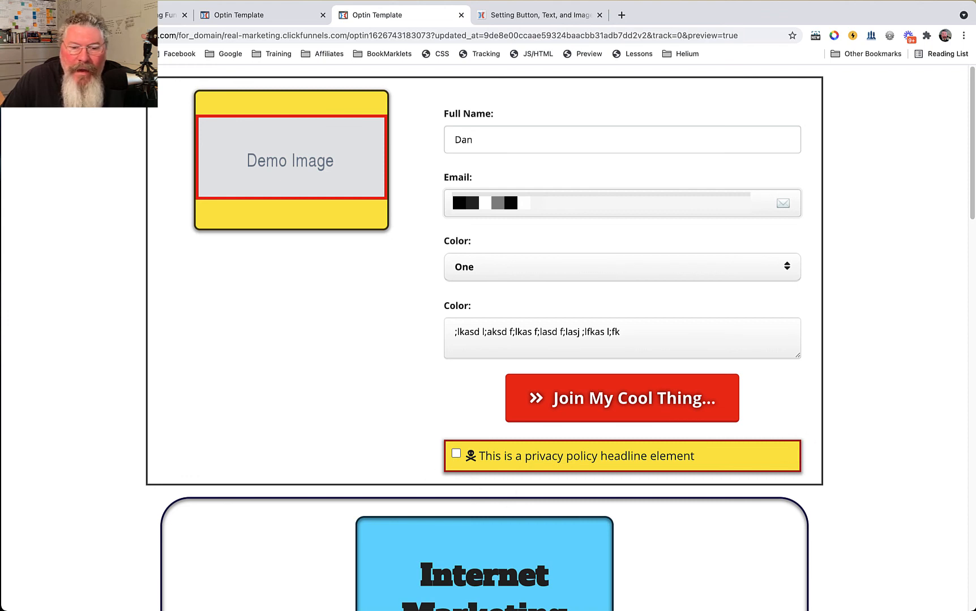
left_click(456, 453)
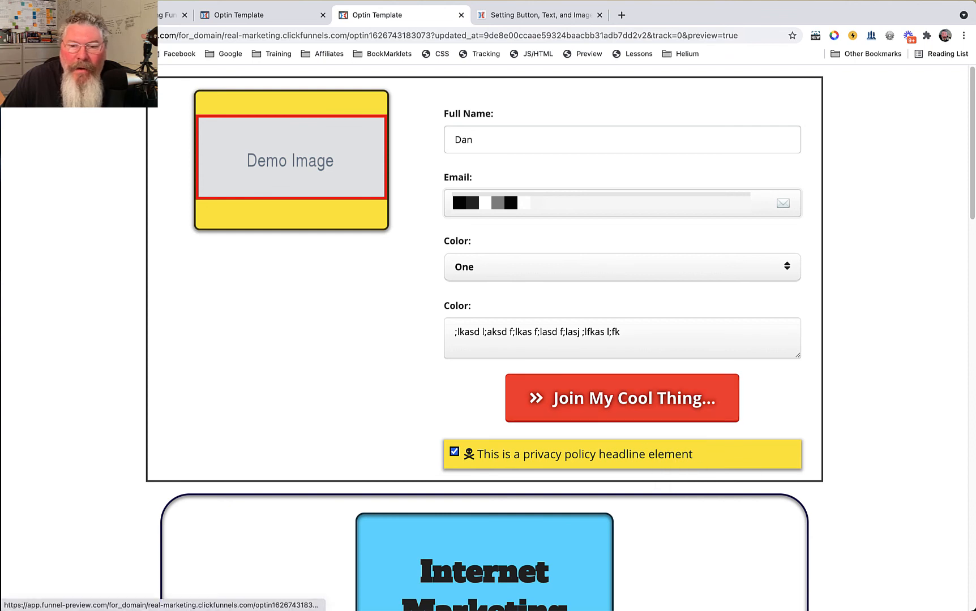
left_click(622, 398)
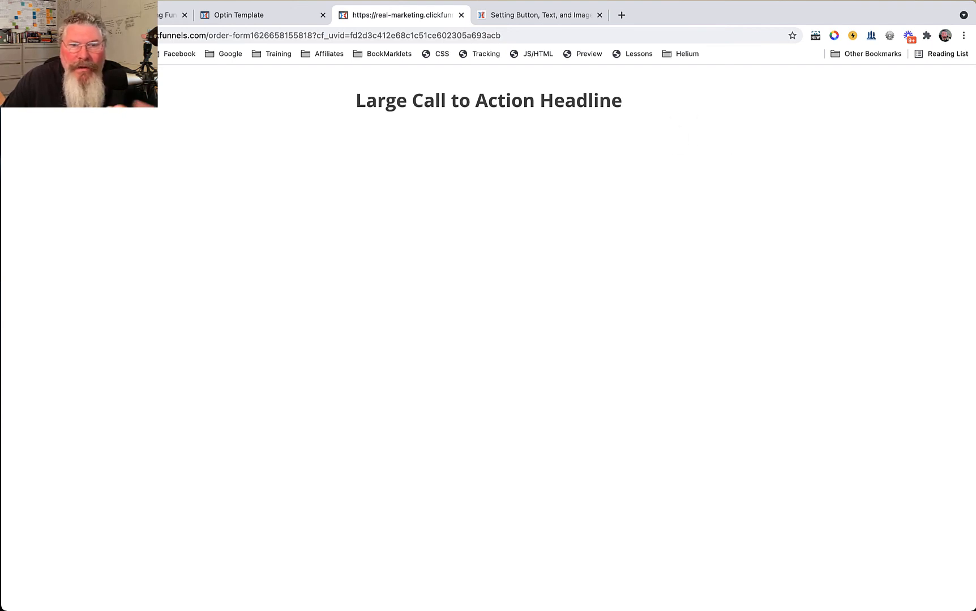
Return to the page editor and browse the form and advanced form elements available to add
left_click(270, 15)
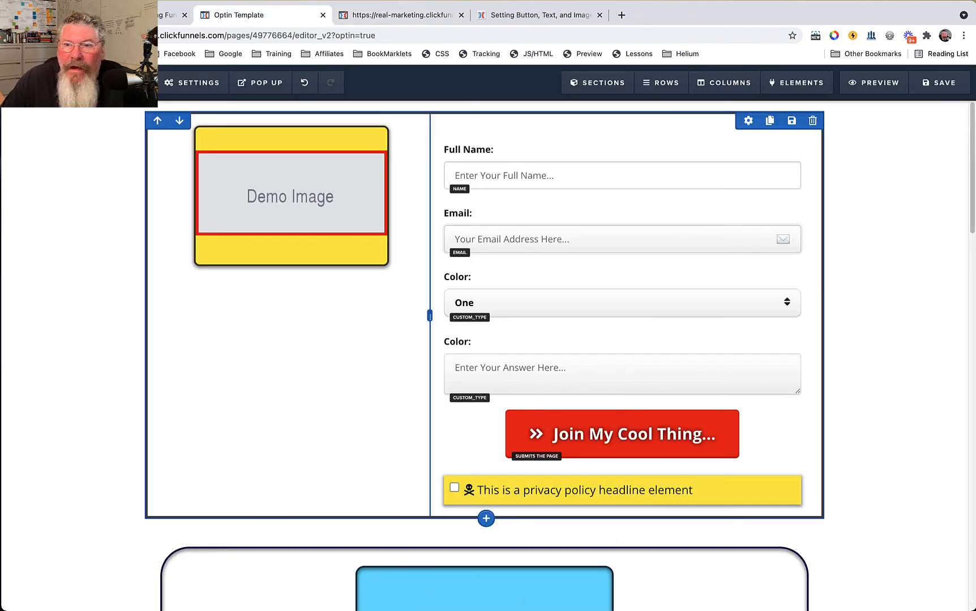
mouse_move(802, 83)
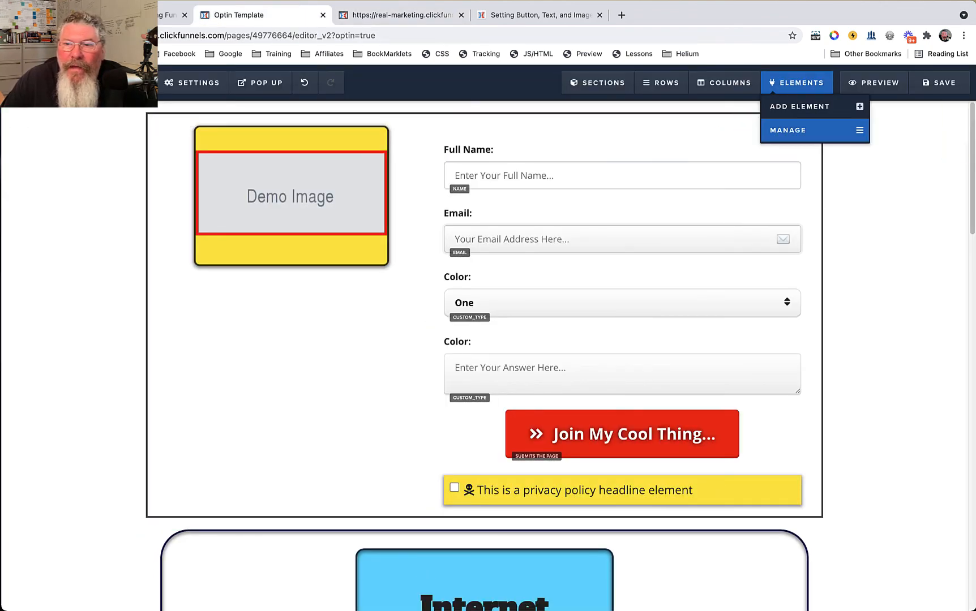
left_click(788, 128)
left_click(702, 243)
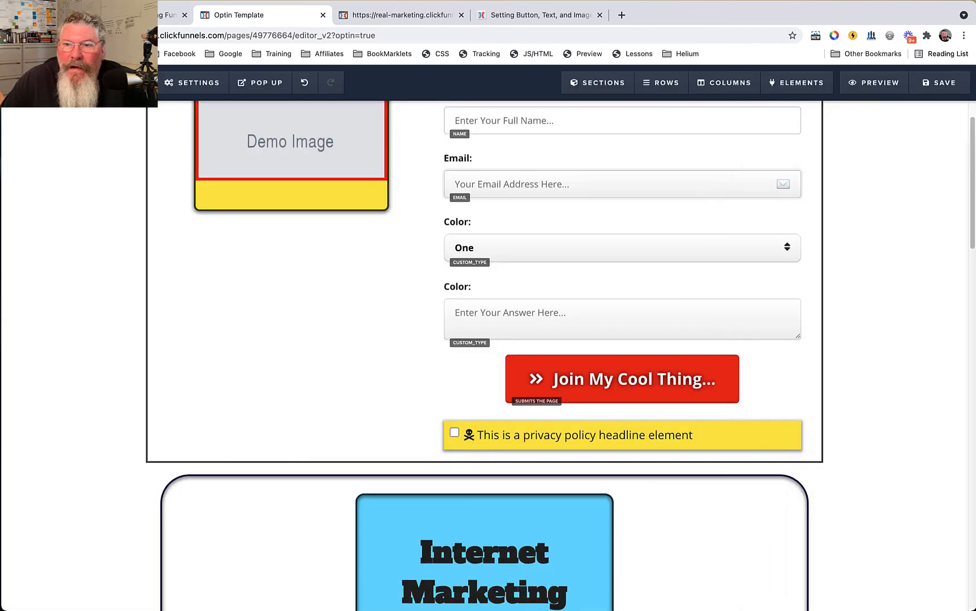
mouse_move(801, 83)
left_click(798, 106)
scroll(839, 427, "down", 7)
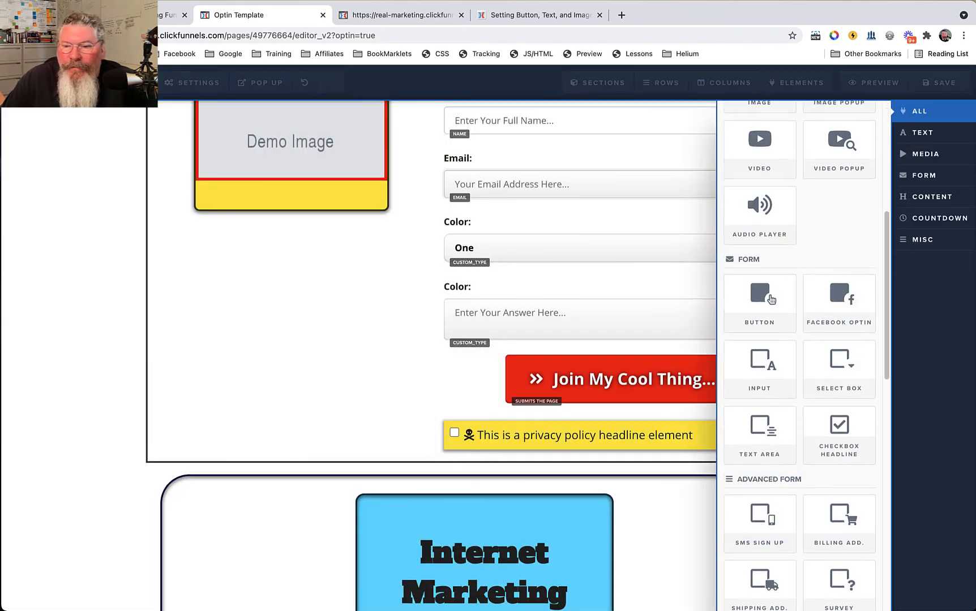